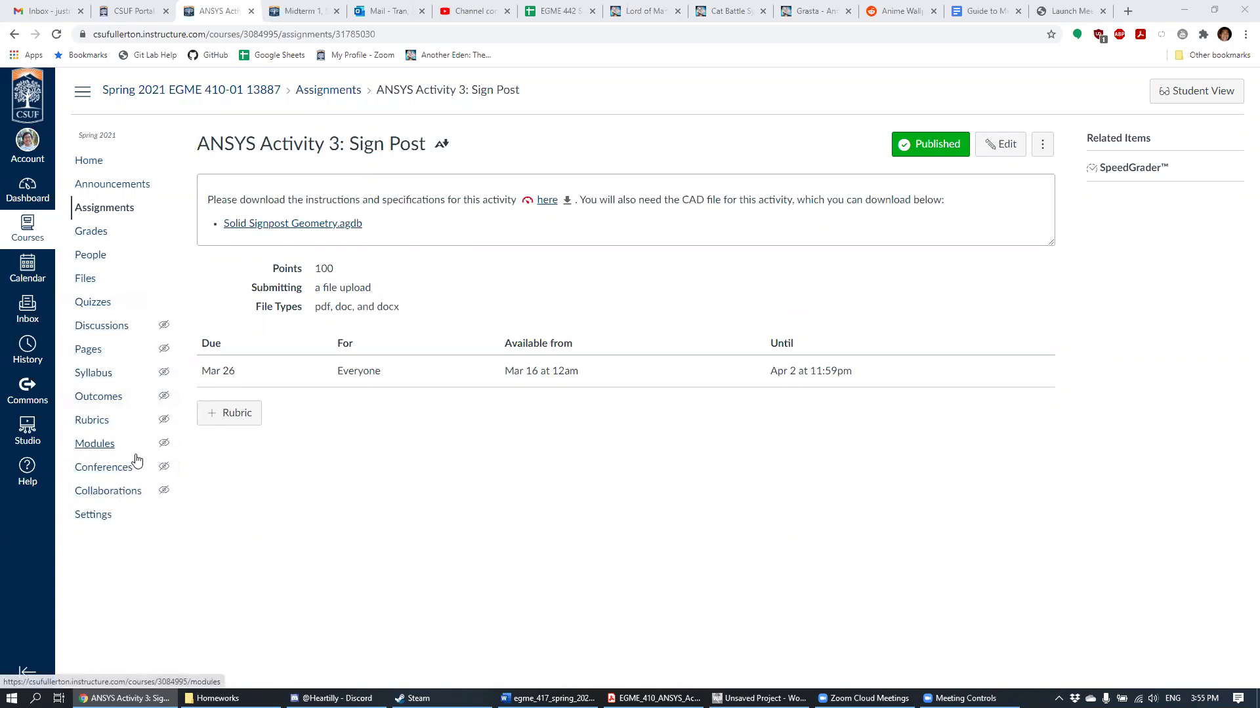
# Step: Return to the course's assignment list and open ANSYS Activity 3: Sign Post
pyautogui.click(121, 490)
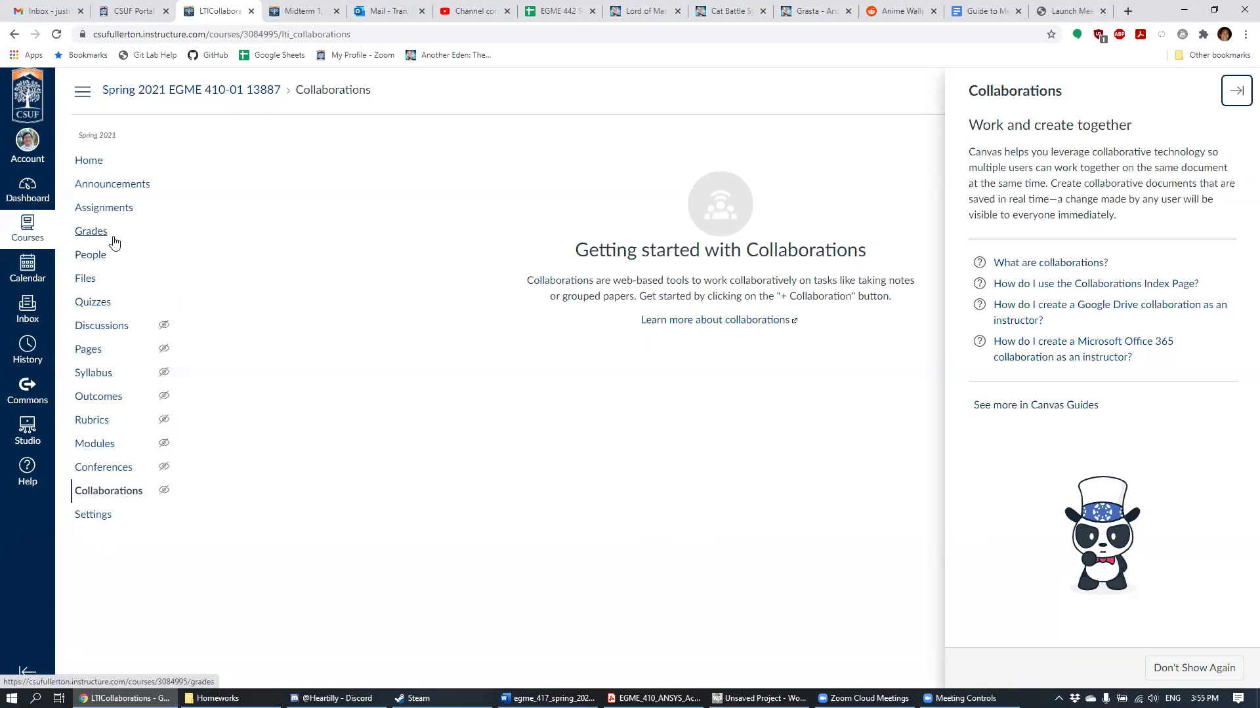
pyautogui.click(105, 208)
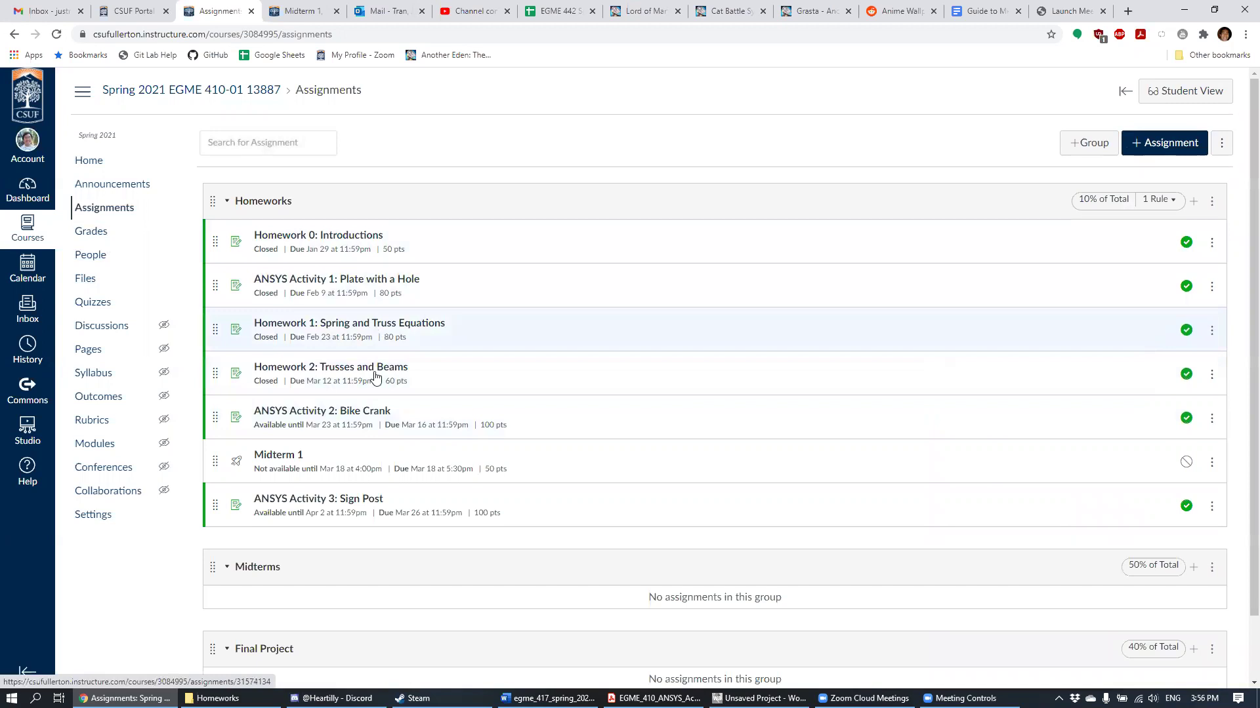
pyautogui.click(361, 500)
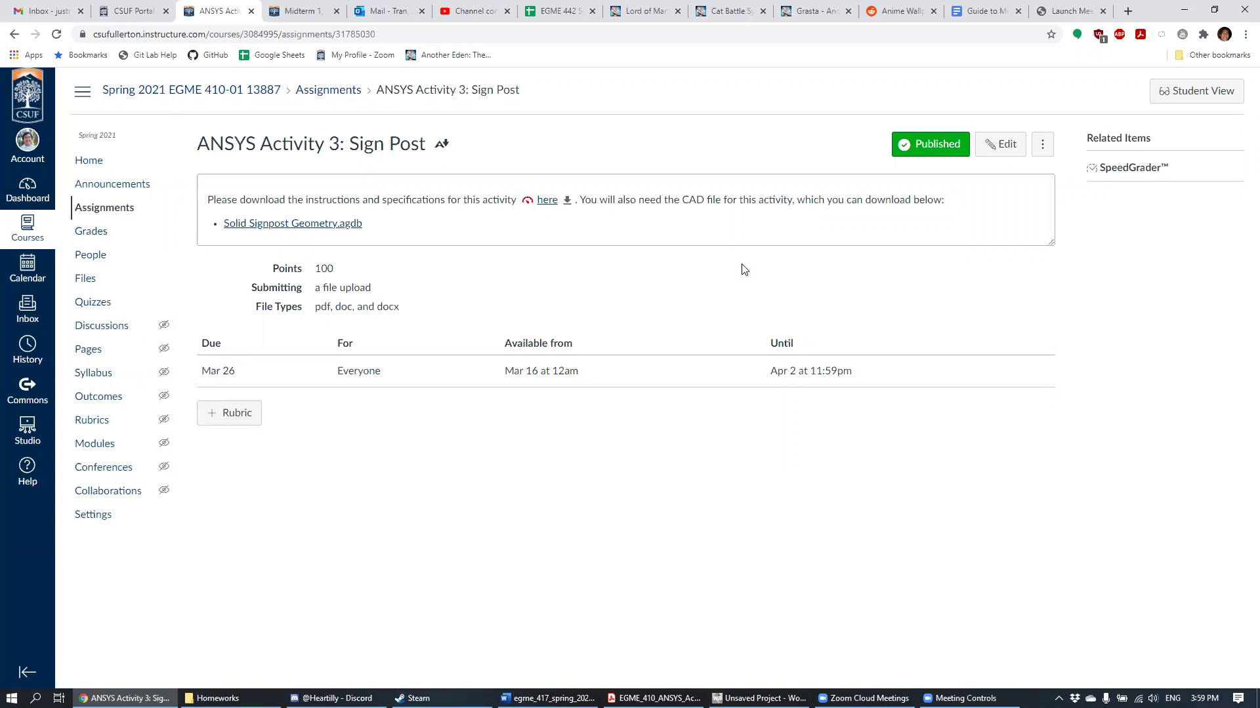
# Step: Check the Solid Signpost Geometry.agdb file link and the due date on the assignment page
pyautogui.click(1204, 698)
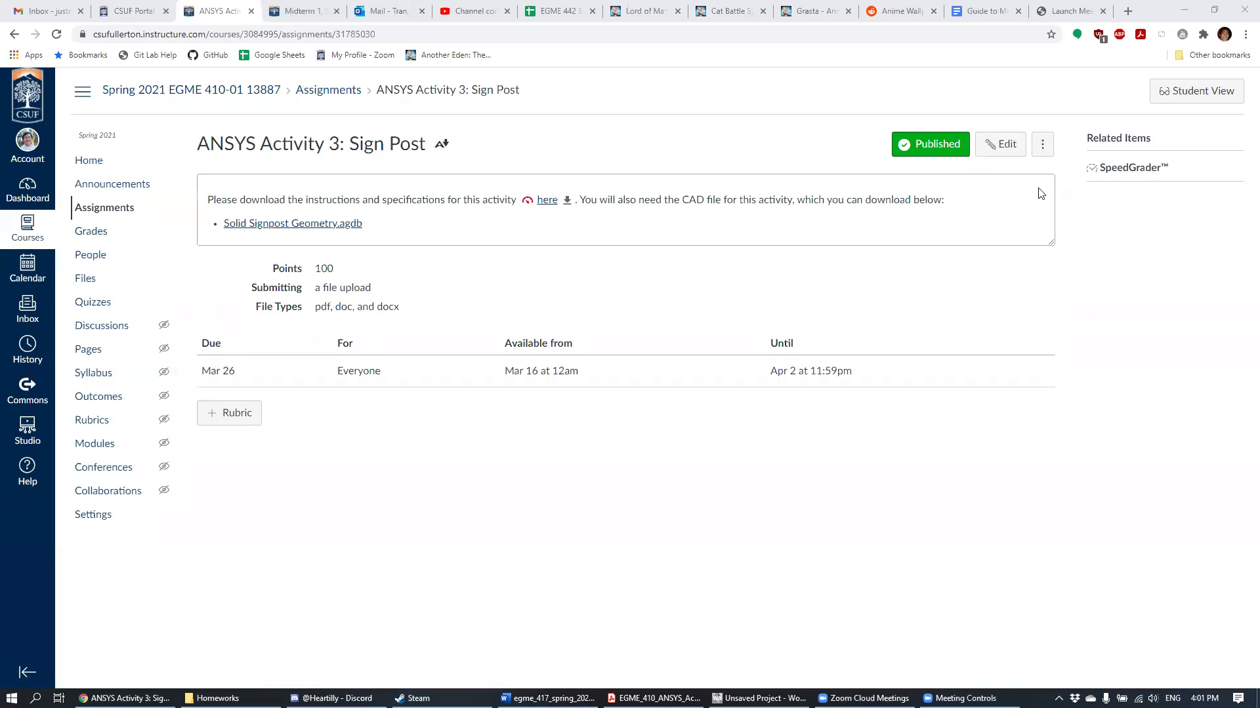
pyautogui.click(259, 223)
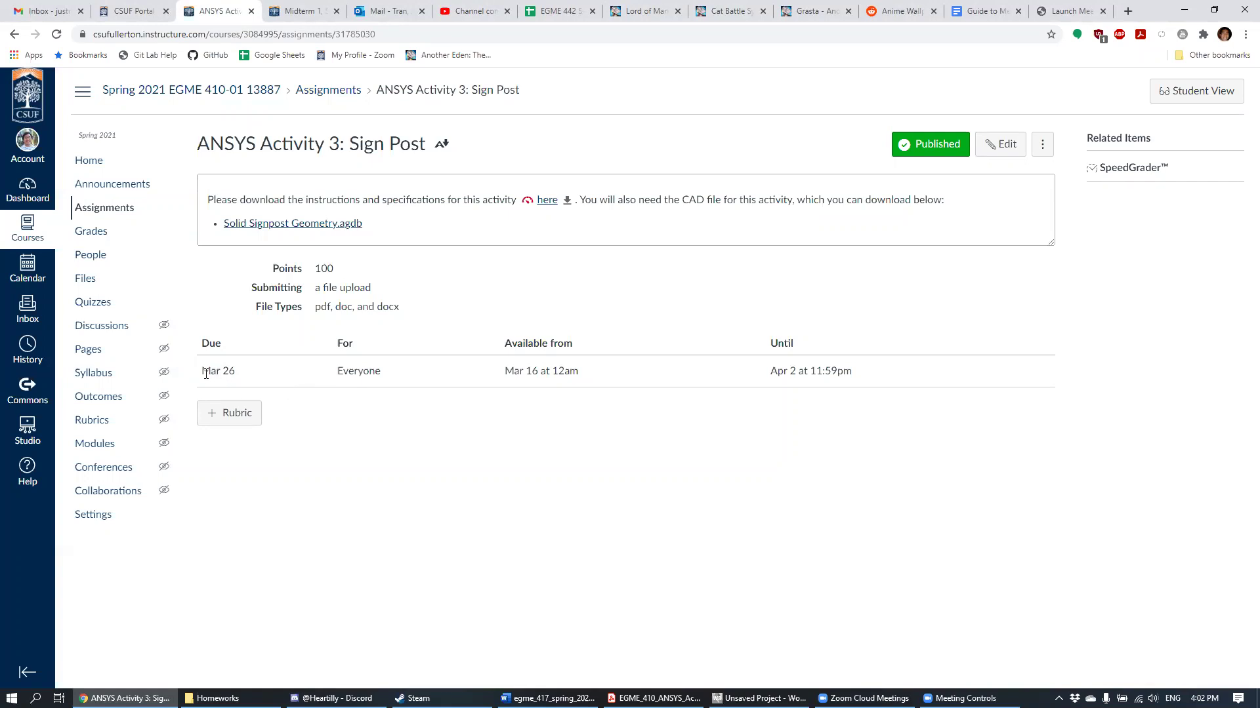
pyautogui.moveTo(206, 373); pyautogui.dragTo(248, 377)
pyautogui.click(264, 369)
# Step: Switch to the EGME_410_ANSYS_Activity_3 PDF and examine the sign post diagram, dimensions and loads on page 1 at 100% zoom
pyautogui.click(760, 698)
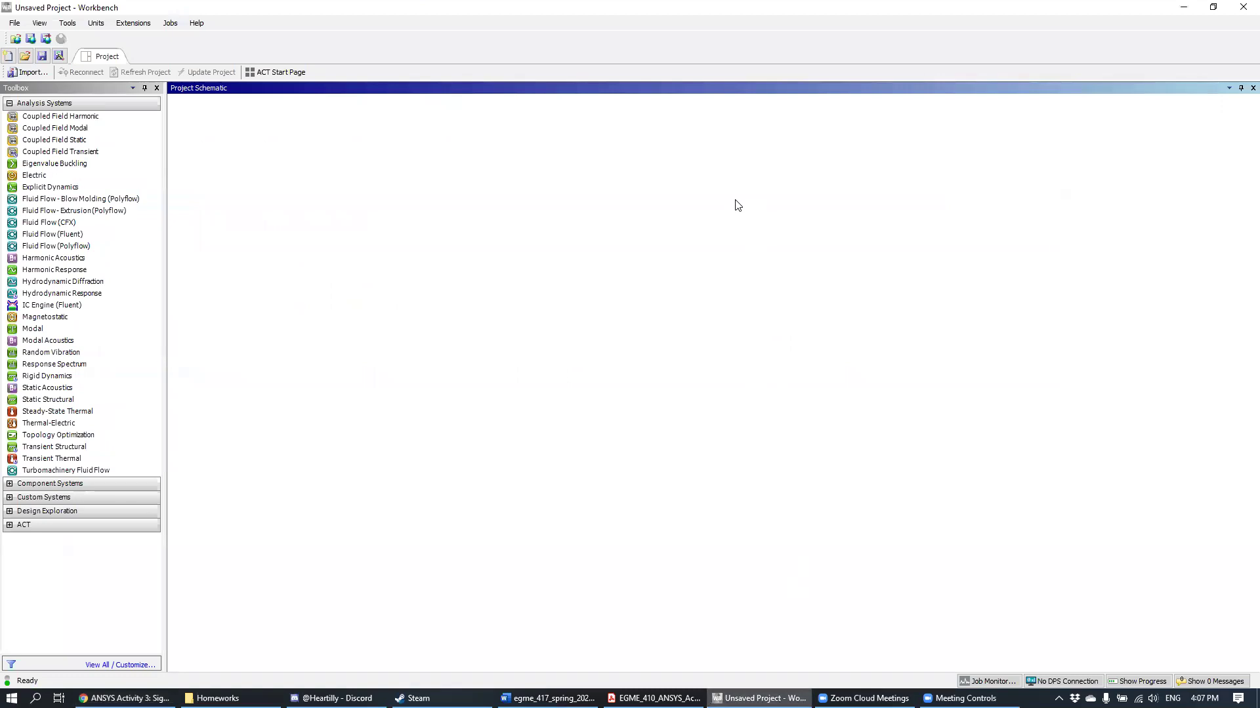
pyautogui.click(656, 698)
pyautogui.scroll(10, 757, 422)
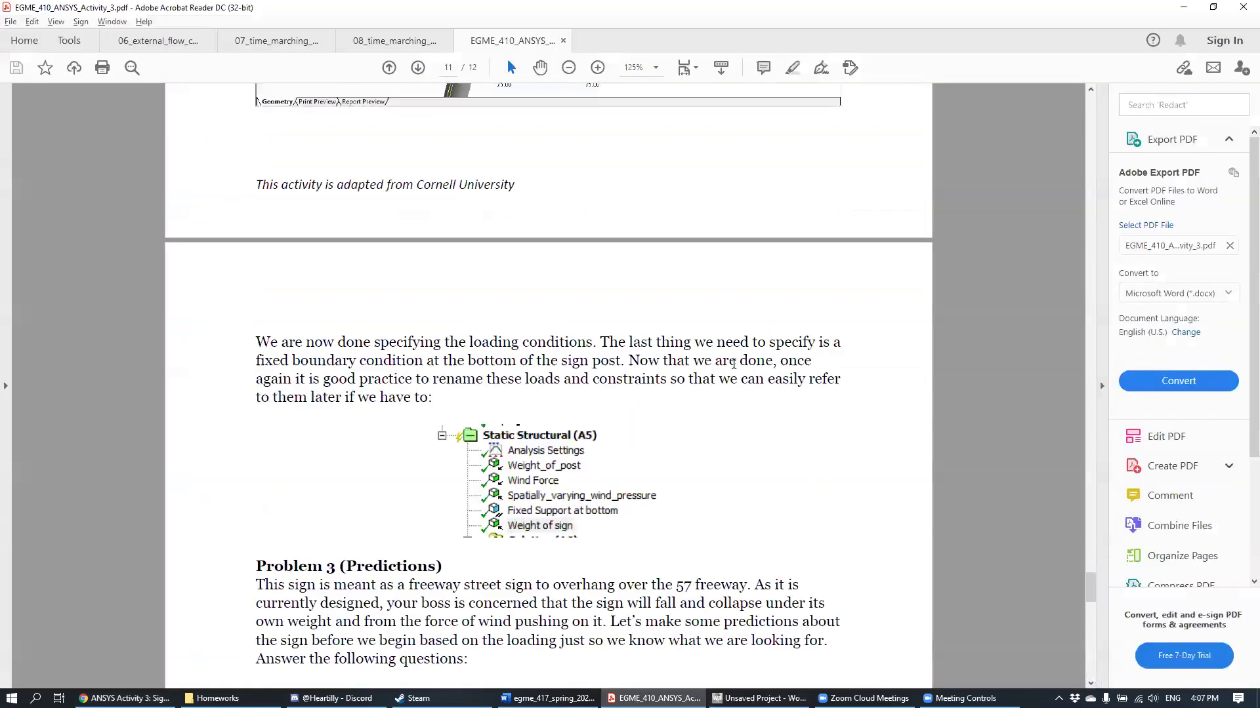
pyautogui.moveTo(1090, 572); pyautogui.dragTo(1091, 112)
pyautogui.scroll(-3, 946, 344)
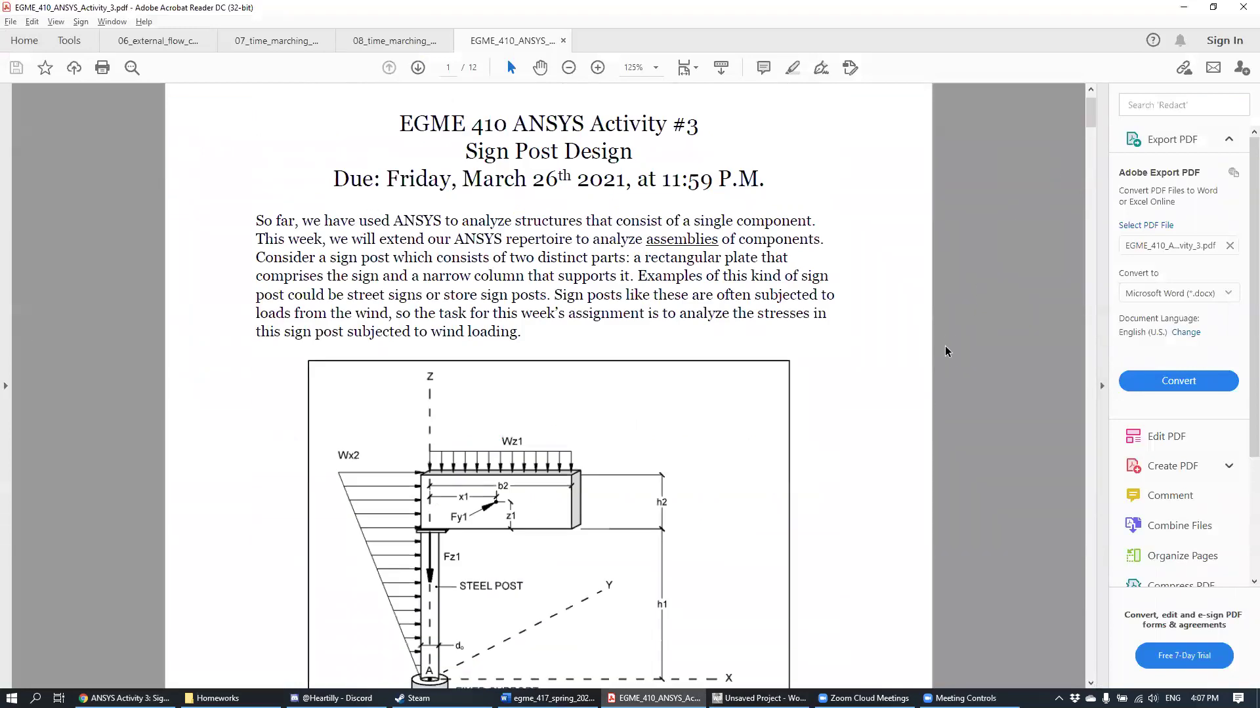
pyautogui.scroll(-2, 939, 360)
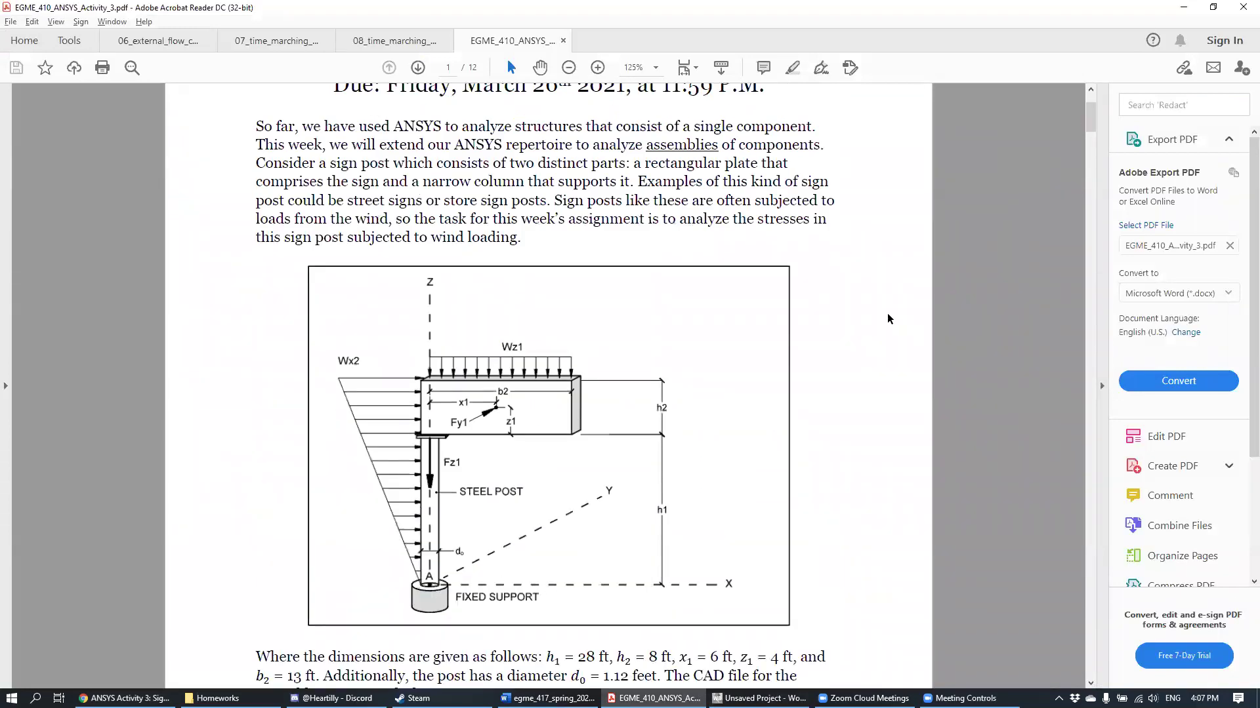
pyautogui.keyDown('ctrl'); pyautogui.scroll(-1, 886, 308); pyautogui.keyUp('ctrl')
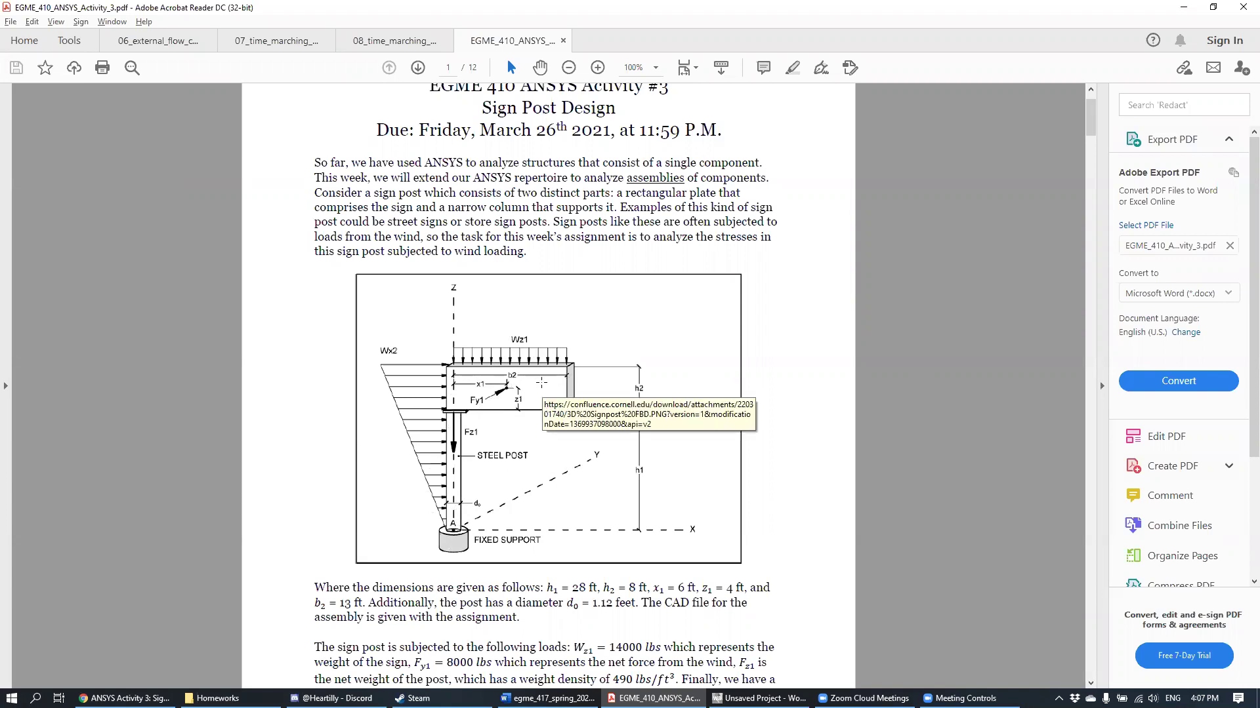
pyautogui.scroll(-3, 532, 412)
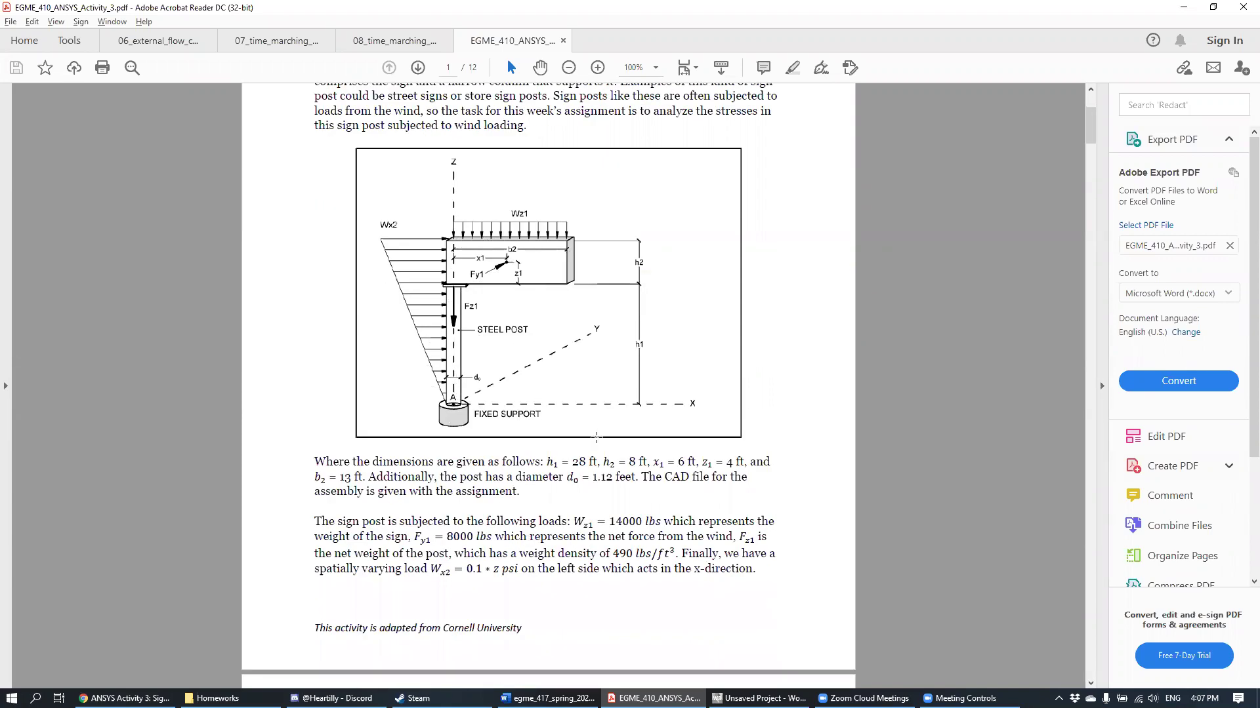
pyautogui.scroll(3, 462, 407)
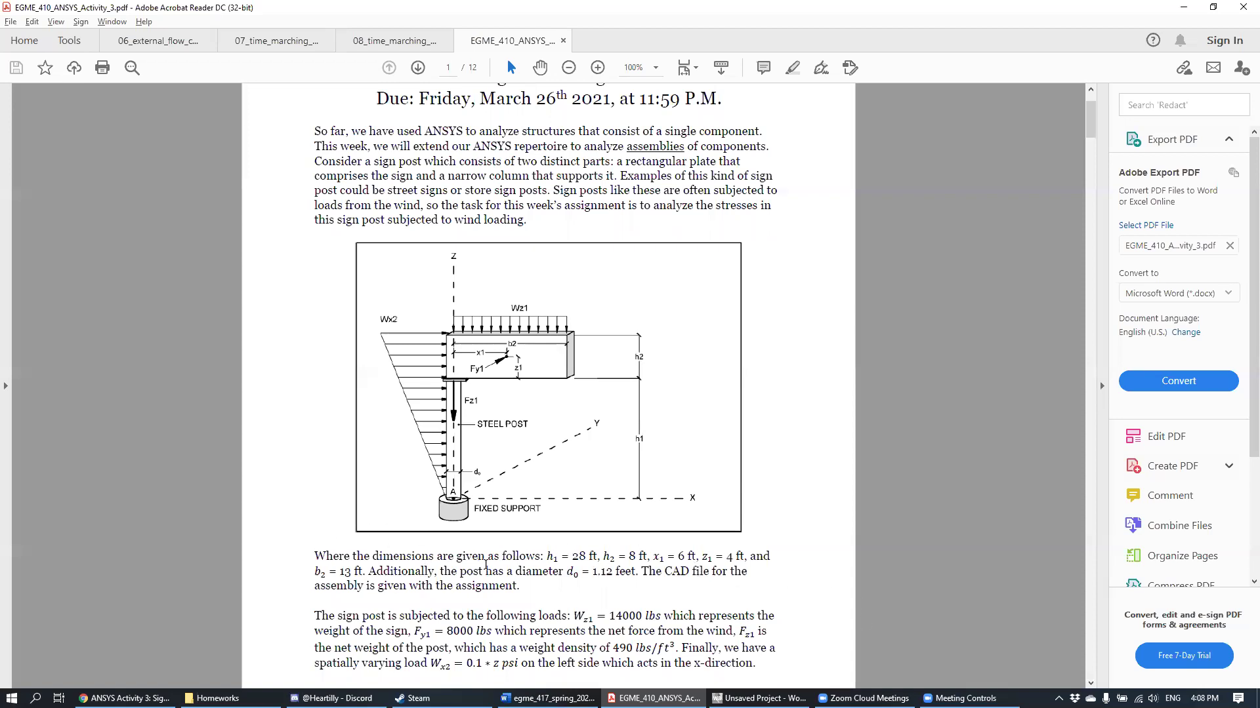
pyautogui.scroll(-3, 822, 578)
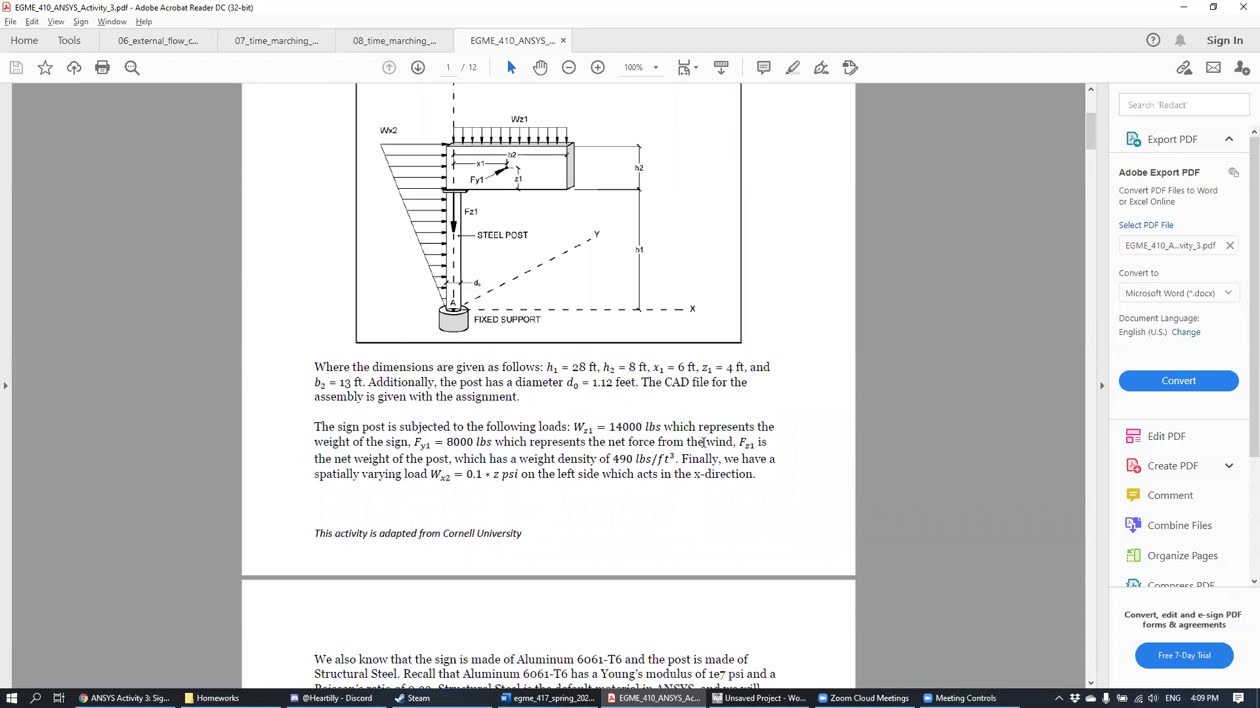
# Step: Read page 2 of the PDF for the sign and post materials, the Aluminum 6061-T6 properties and the assembly import instructions
pyautogui.scroll(-3, 698, 454)
pyautogui.scroll(-3, 565, 416)
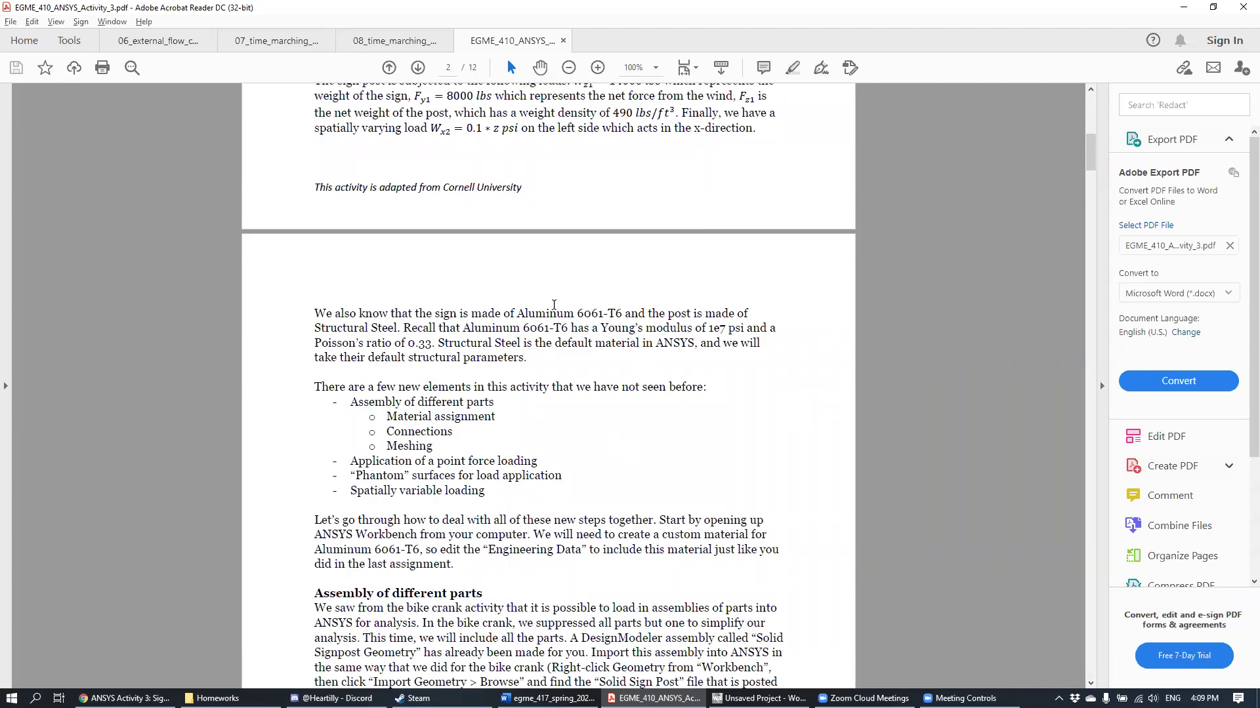
pyautogui.moveTo(517, 313); pyautogui.dragTo(612, 315)
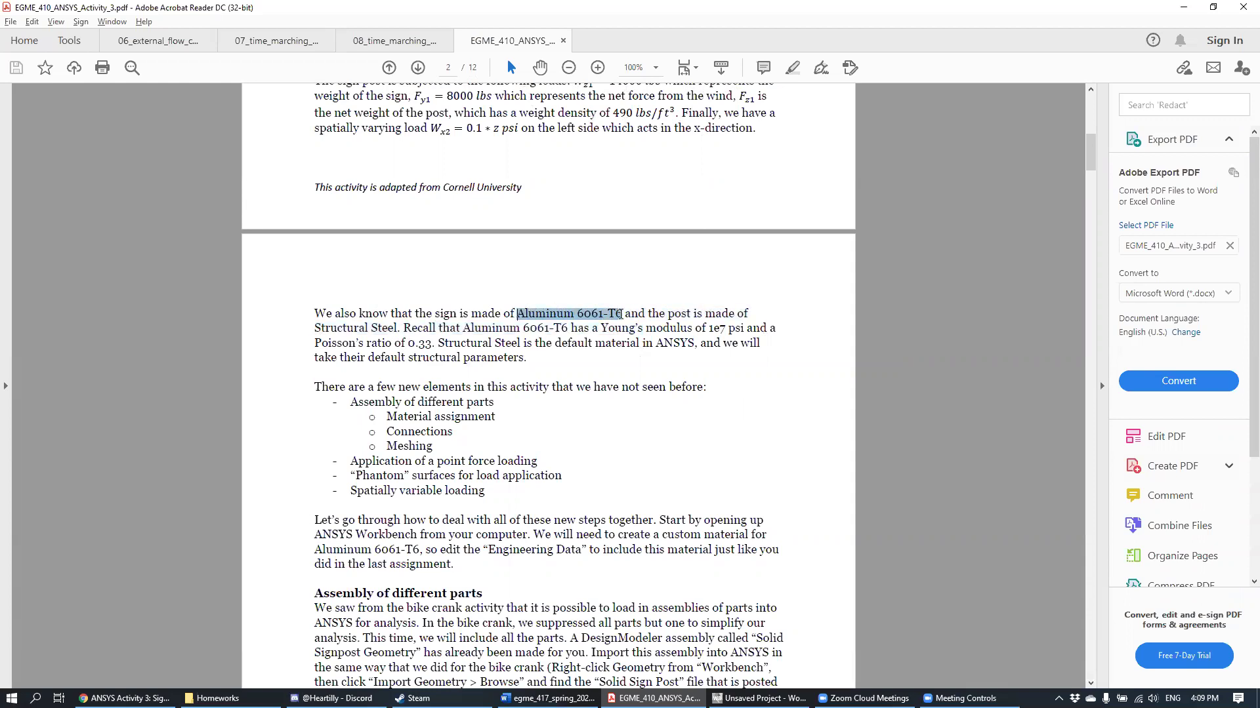
pyautogui.click(882, 364)
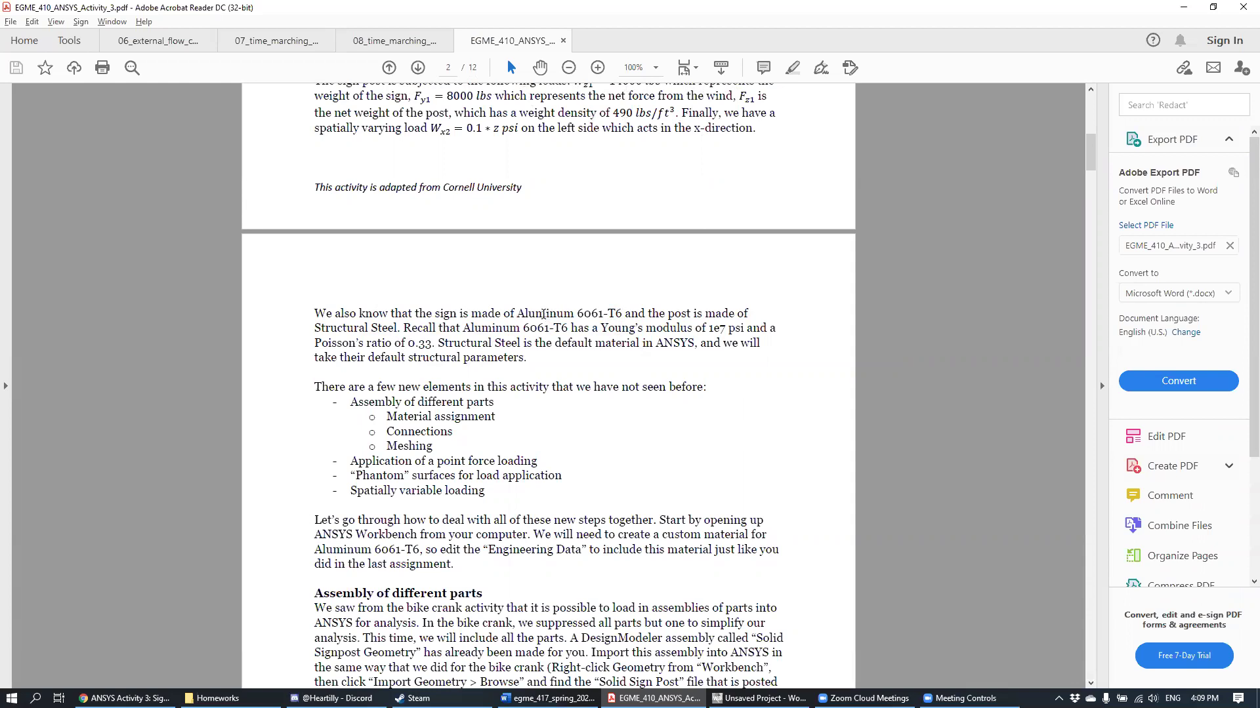
pyautogui.moveTo(517, 313)
pyautogui.mouseDown()
pyautogui.moveTo(644, 314)
pyautogui.moveTo(626, 319)
pyautogui.mouseUp()
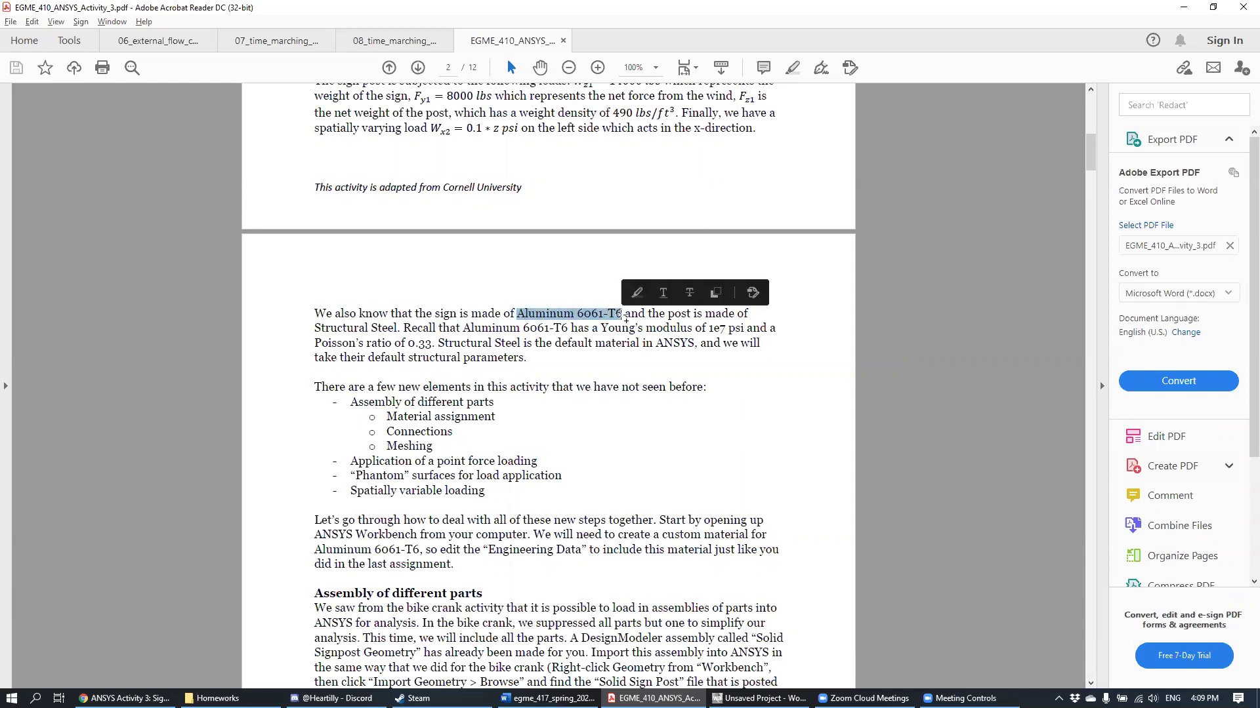
pyautogui.click(897, 379)
pyautogui.moveTo(710, 329); pyautogui.dragTo(726, 330)
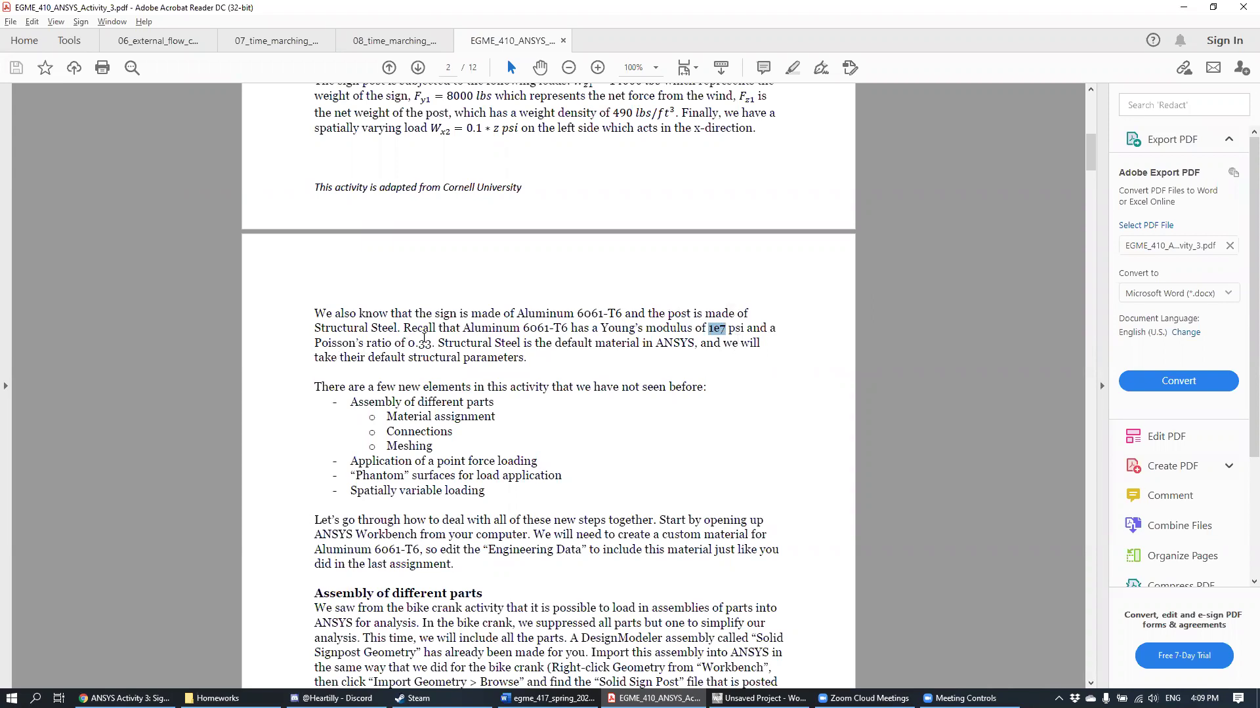
pyautogui.click(882, 340)
pyautogui.scroll(-5, 843, 345)
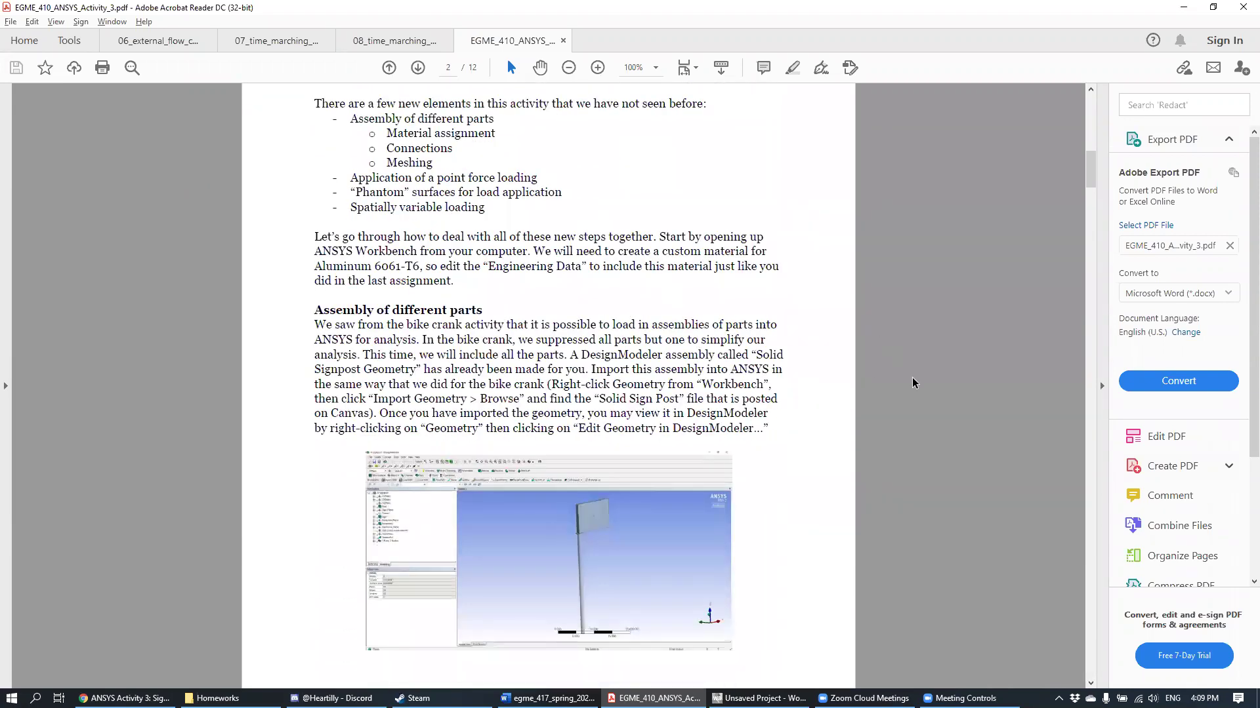
# Step: Switch to ANSYS Workbench and add a Static Structural system to the project schematic, keeping its default name
pyautogui.click(760, 698)
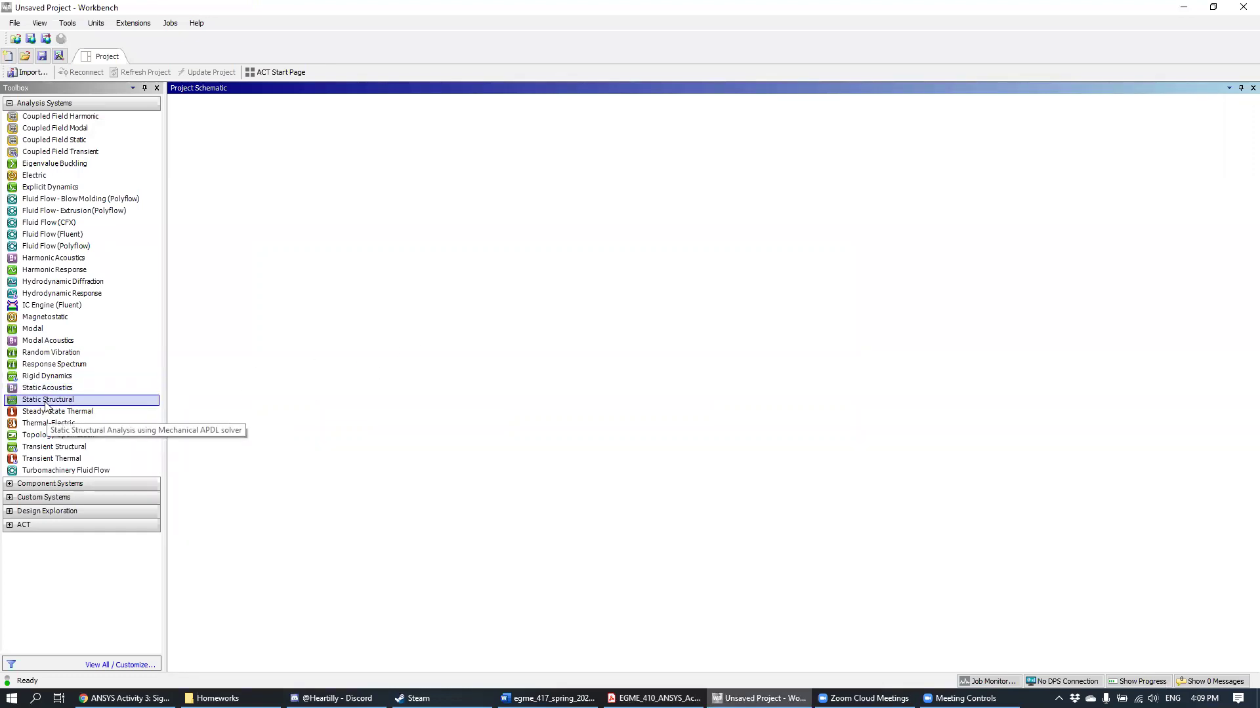
pyautogui.moveTo(47, 406); pyautogui.dragTo(270, 159)
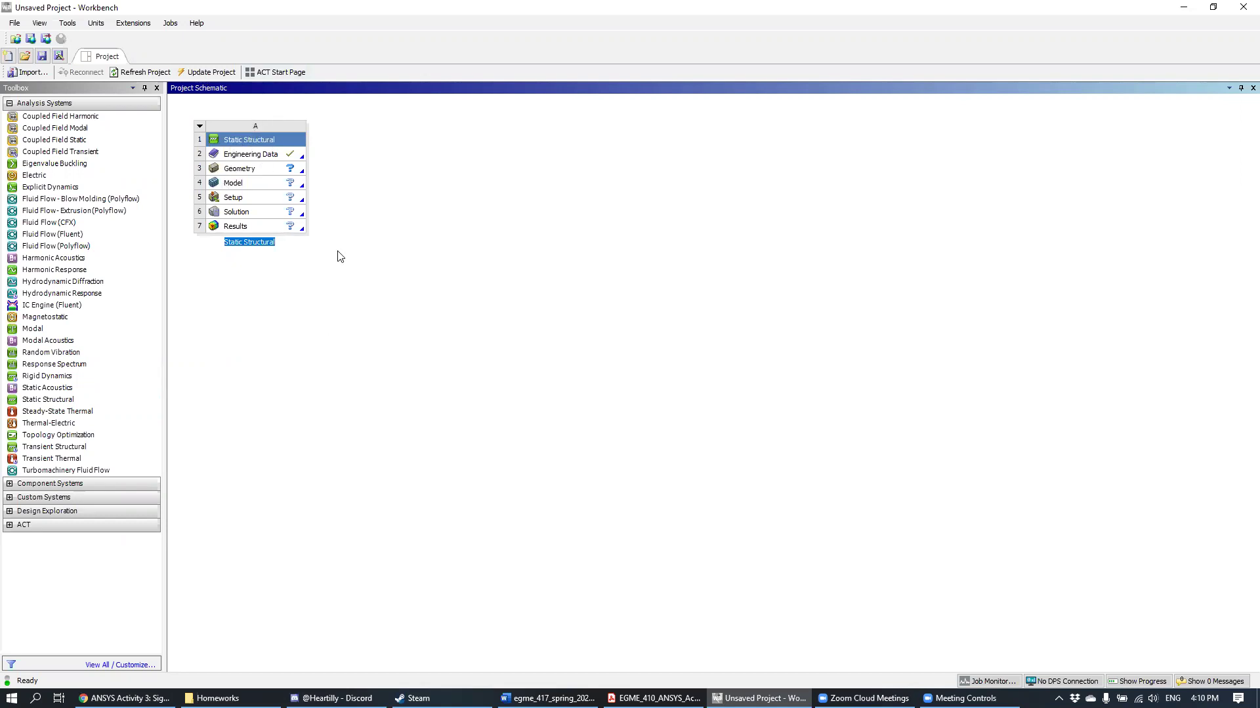
pyautogui.click(284, 169)
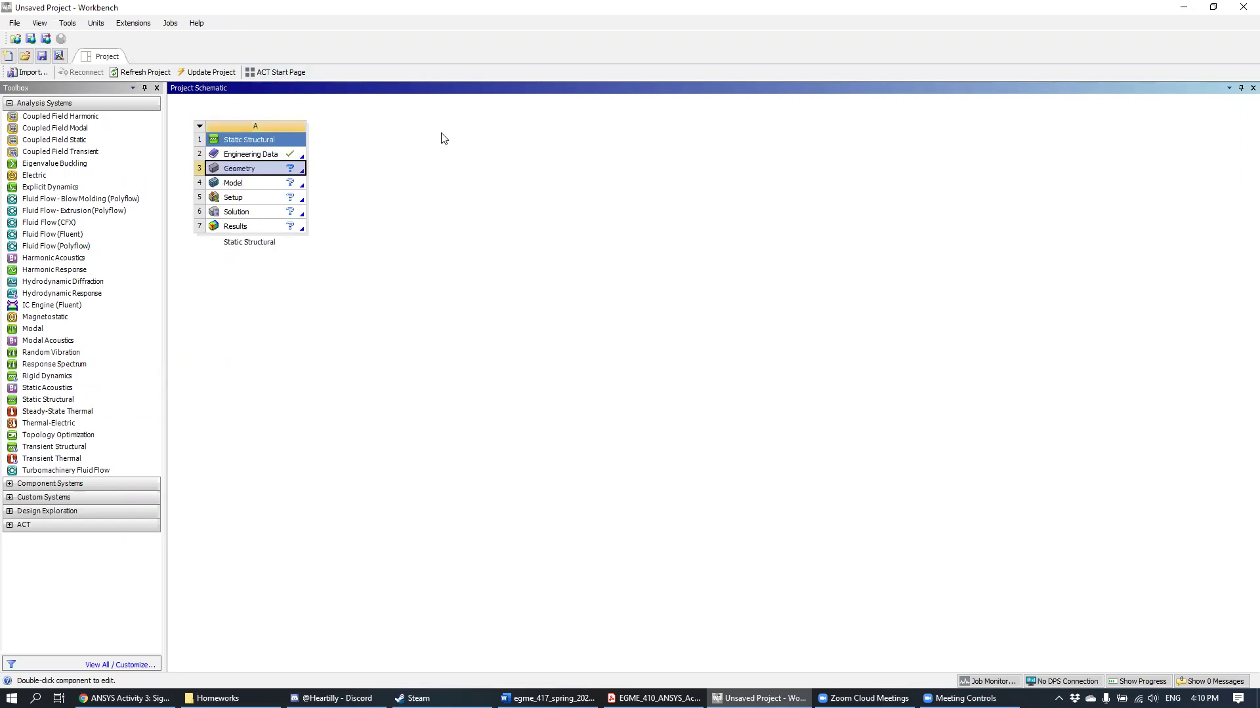
# Step: Import the Solid Signpost Geometry file from the ANSYS_files folder as the Static Structural system's geometry
pyautogui.rightClick(266, 173)
pyautogui.moveTo(378, 209)
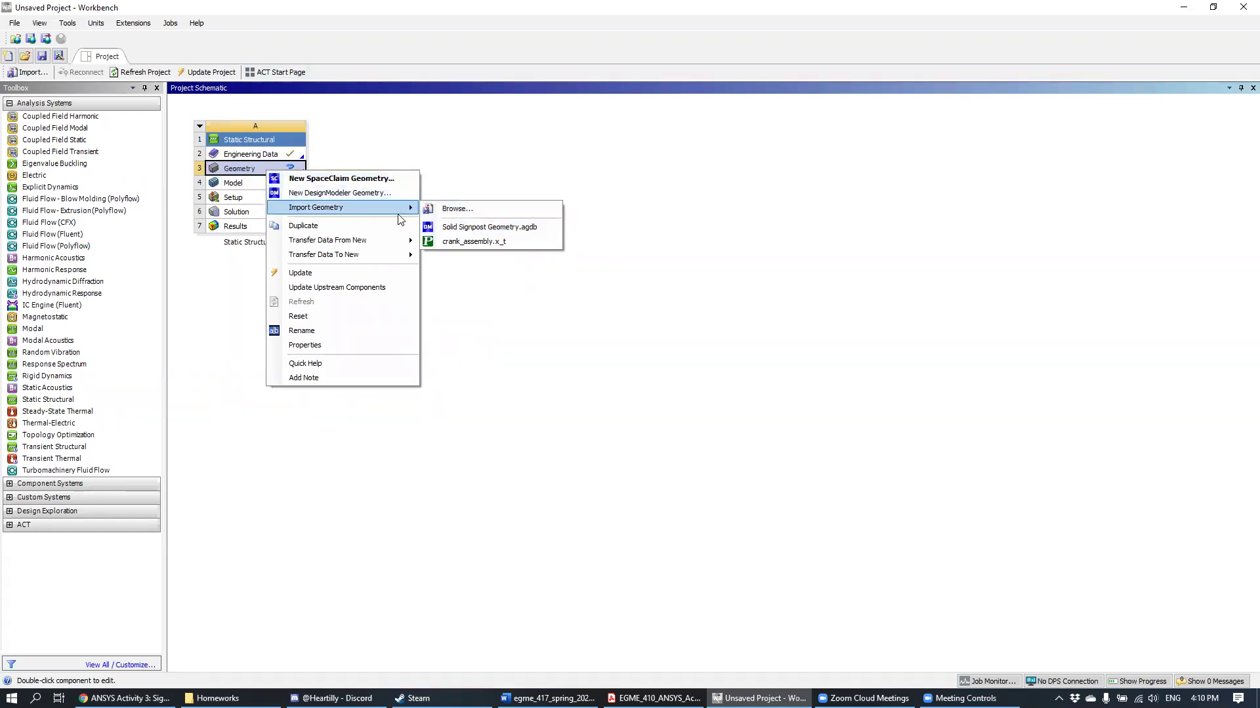
pyautogui.click(463, 211)
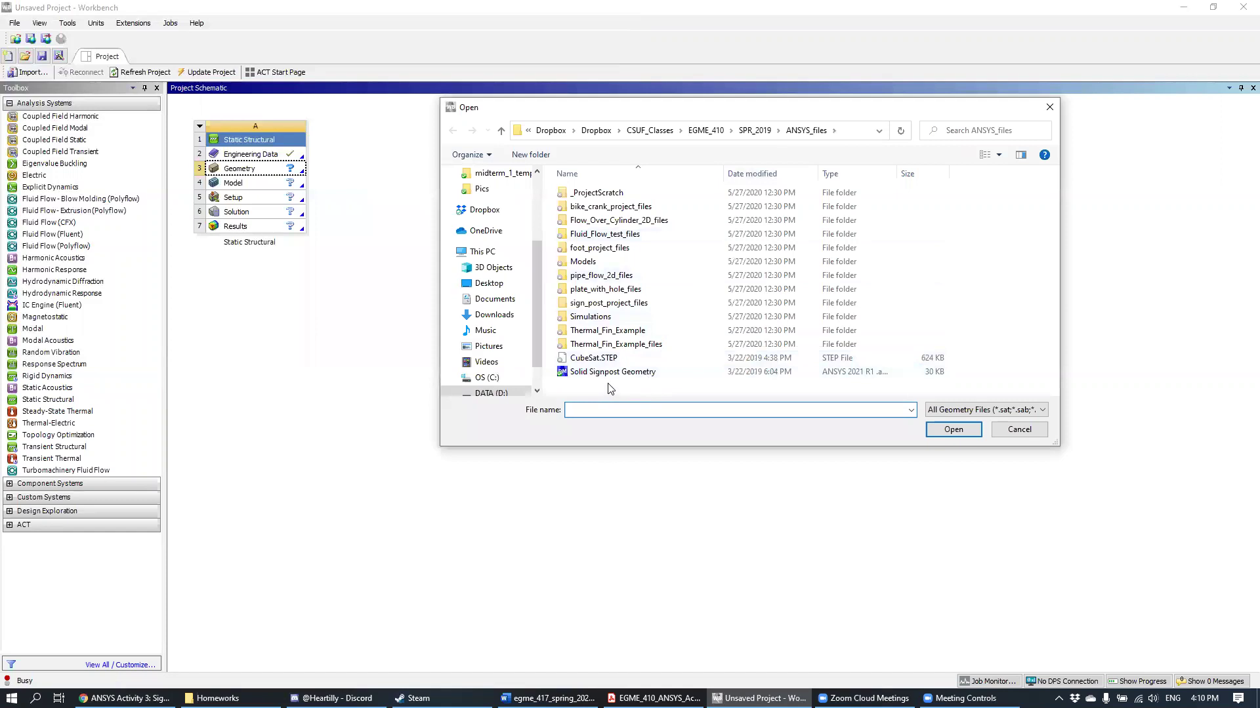
pyautogui.click(151, 698)
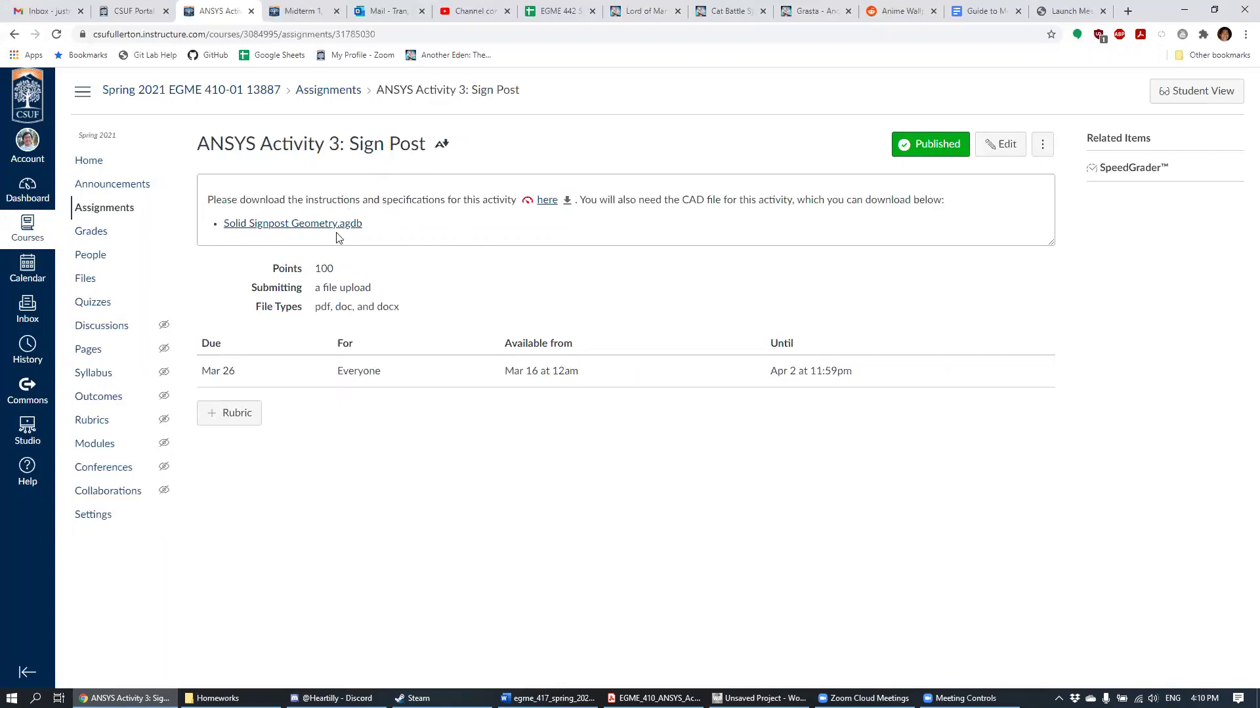
pyautogui.click(759, 698)
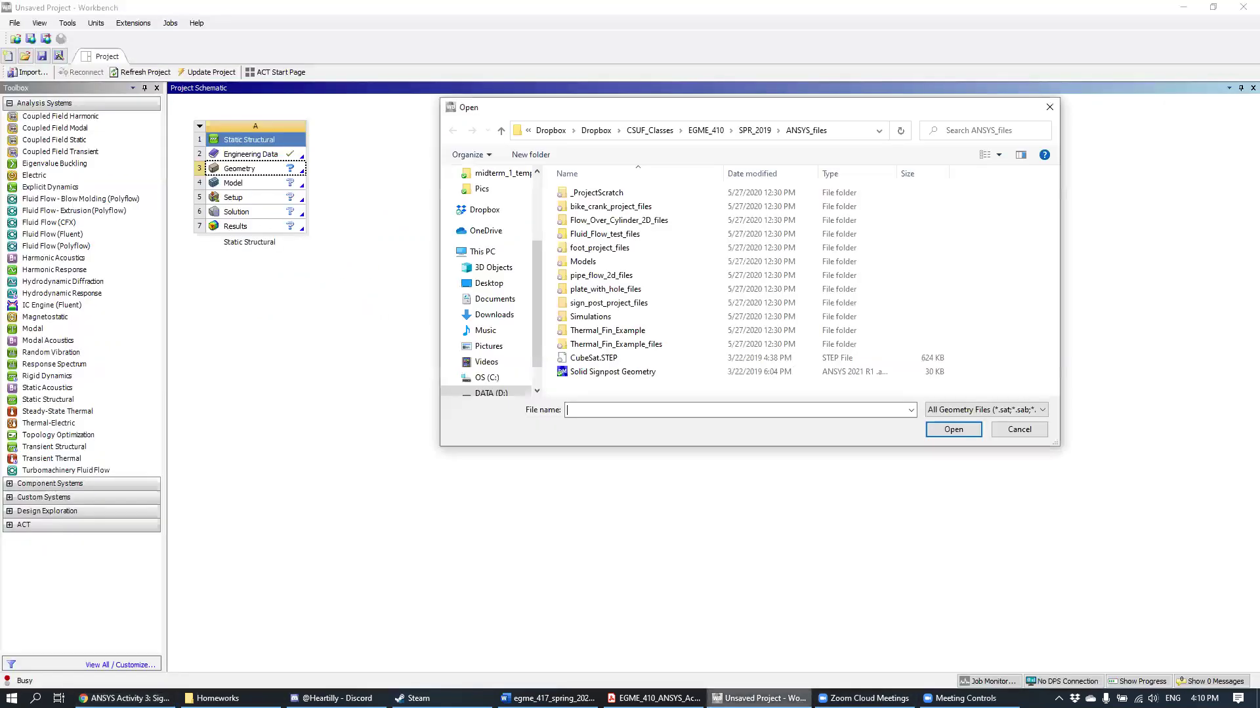
pyautogui.click(614, 373)
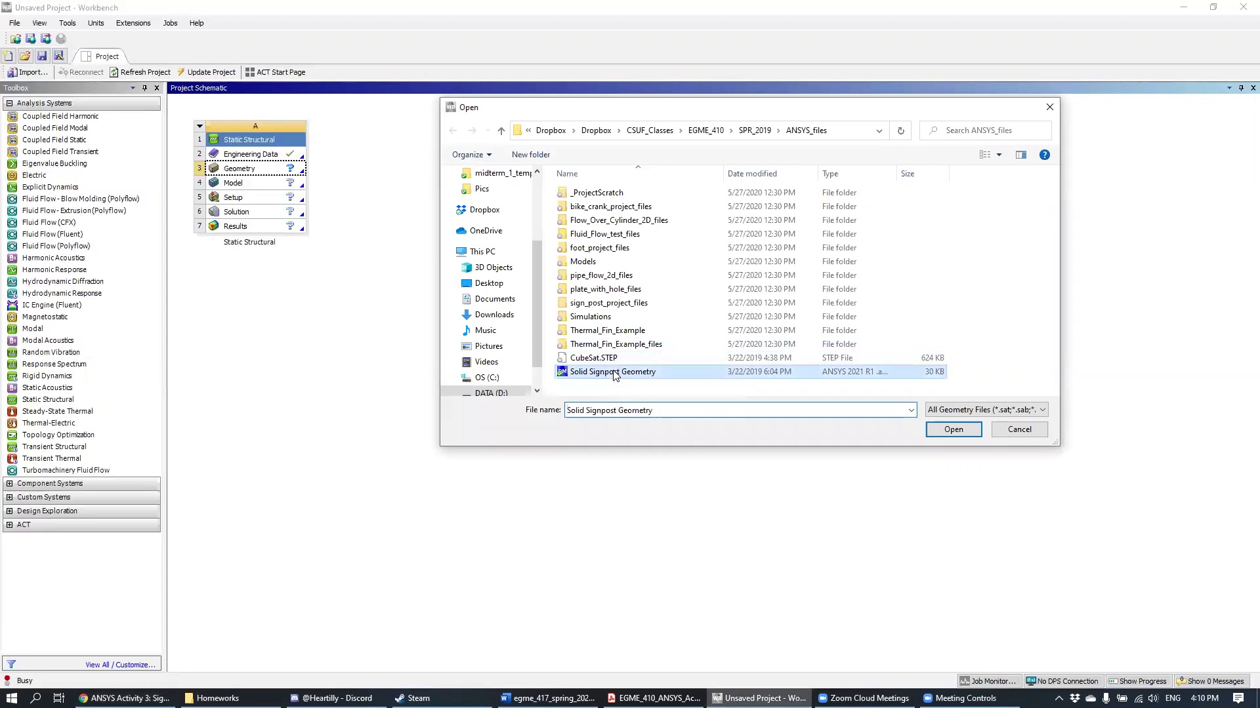
pyautogui.click(953, 430)
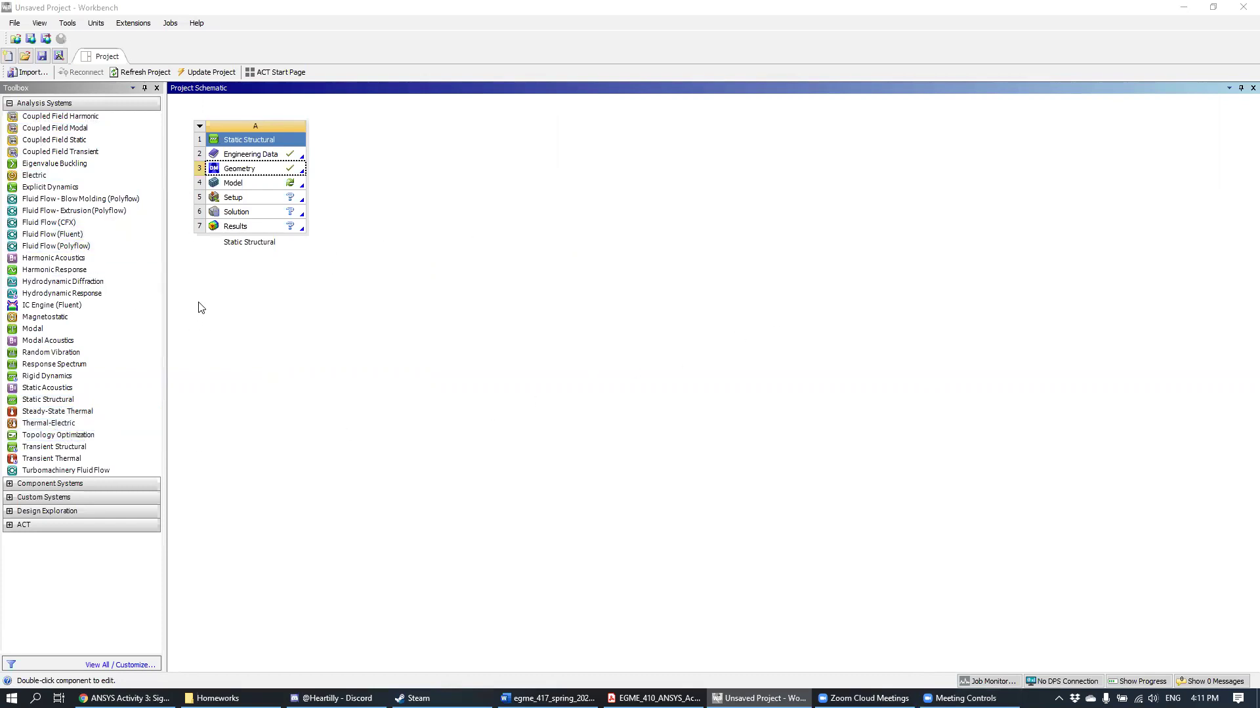
pyautogui.click(340, 90)
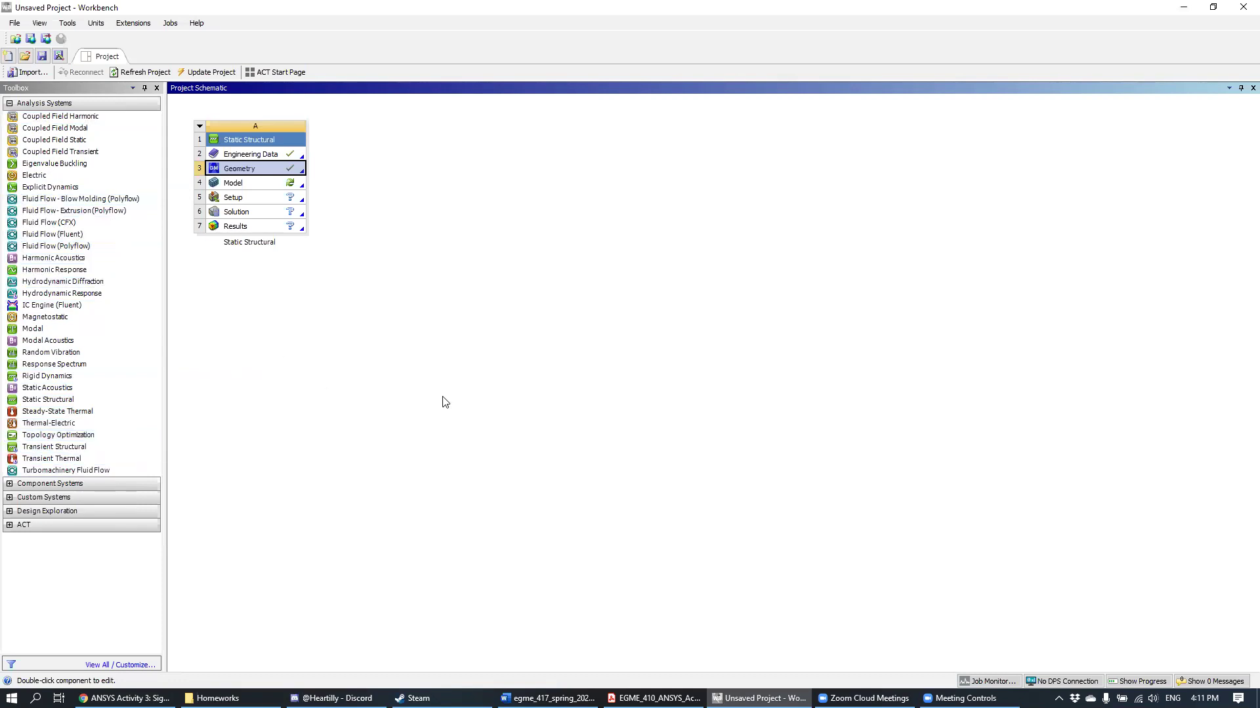
pyautogui.click(124, 666)
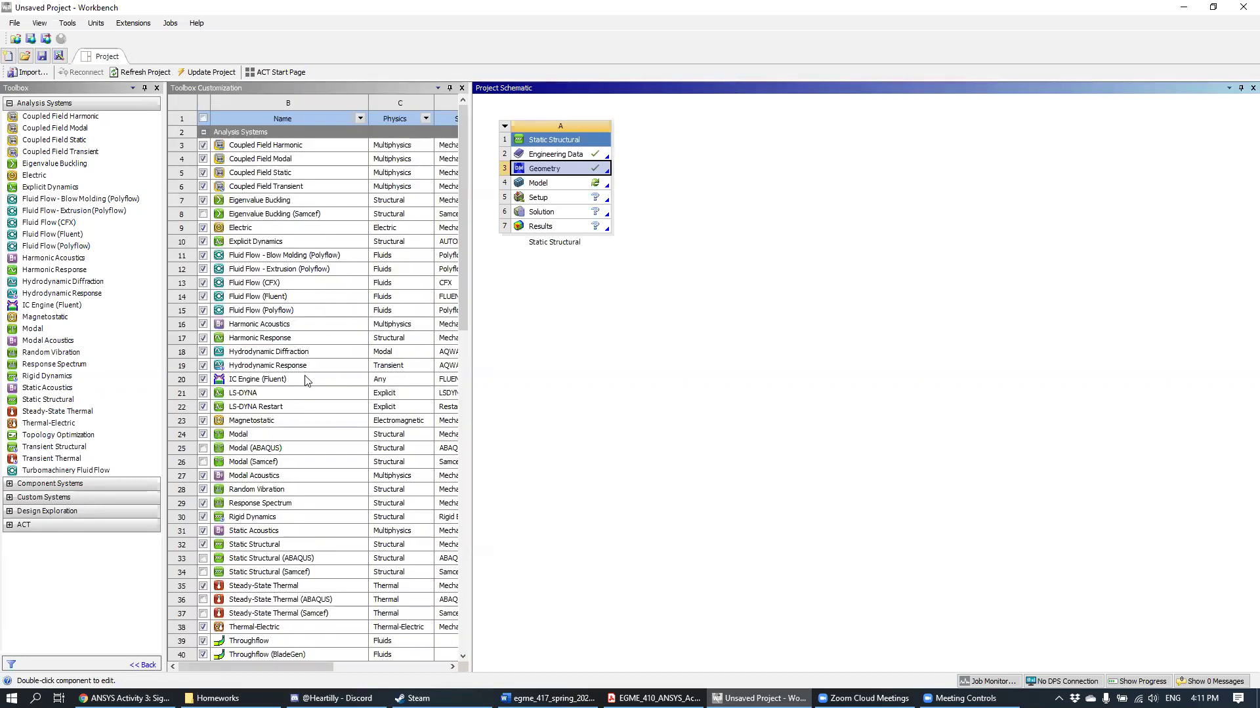
pyautogui.click(143, 665)
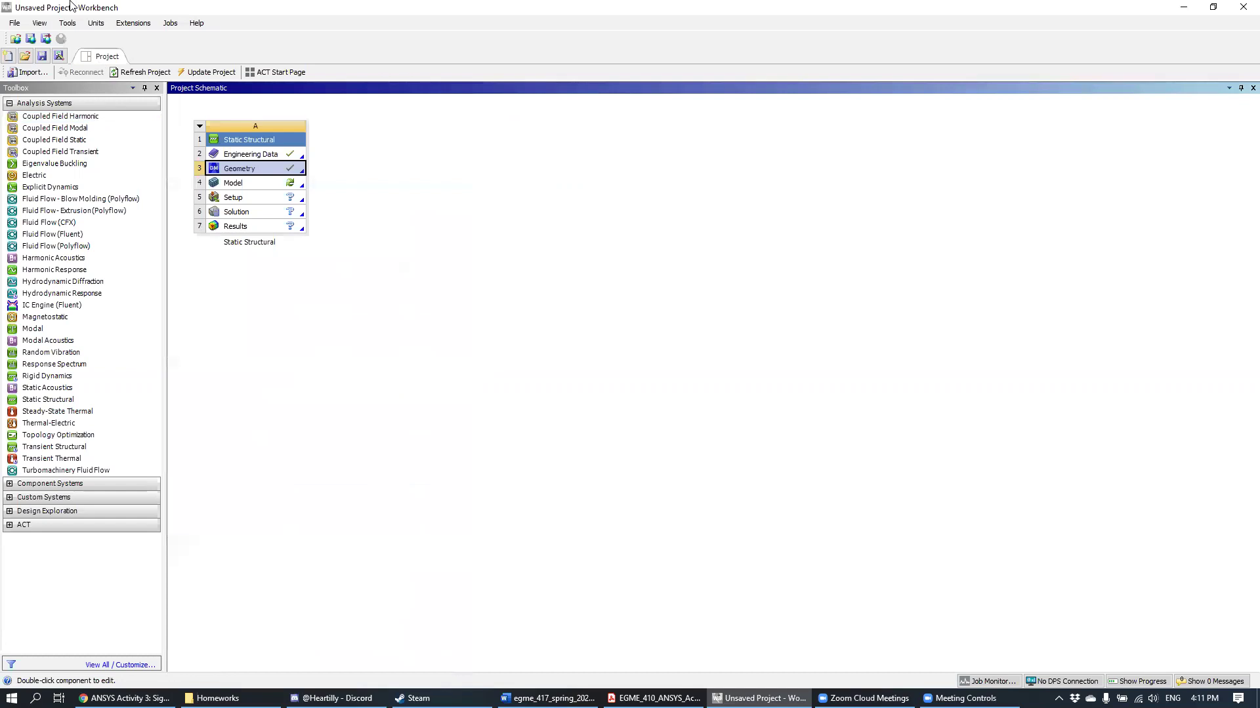
pyautogui.click(40, 23)
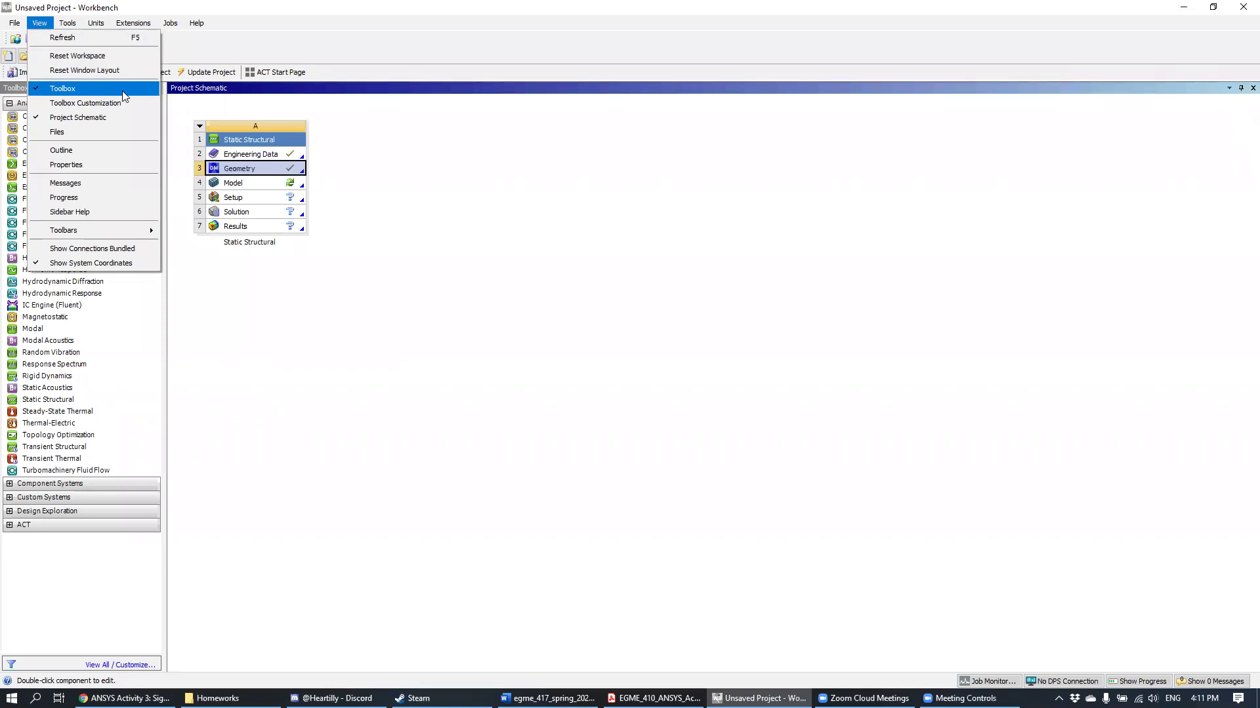
pyautogui.click(304, 265)
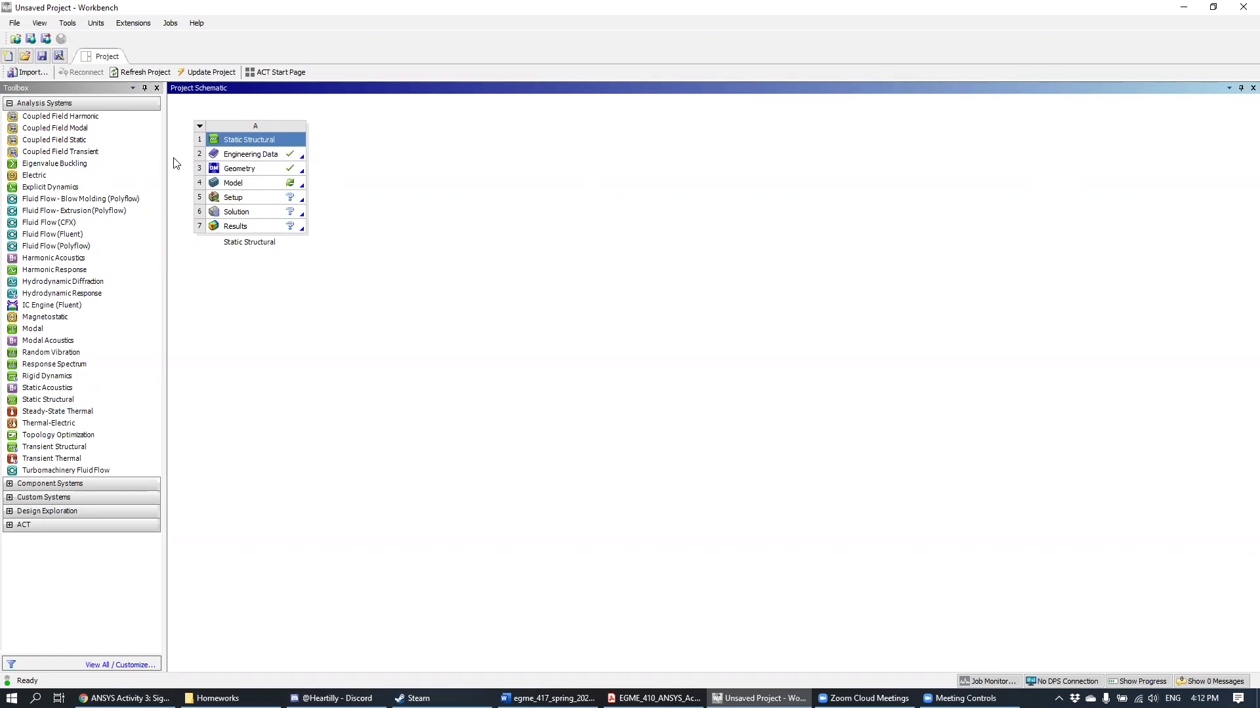
# Step: Open the Static Structural system's Engineering Data for editing
pyautogui.click(275, 156)
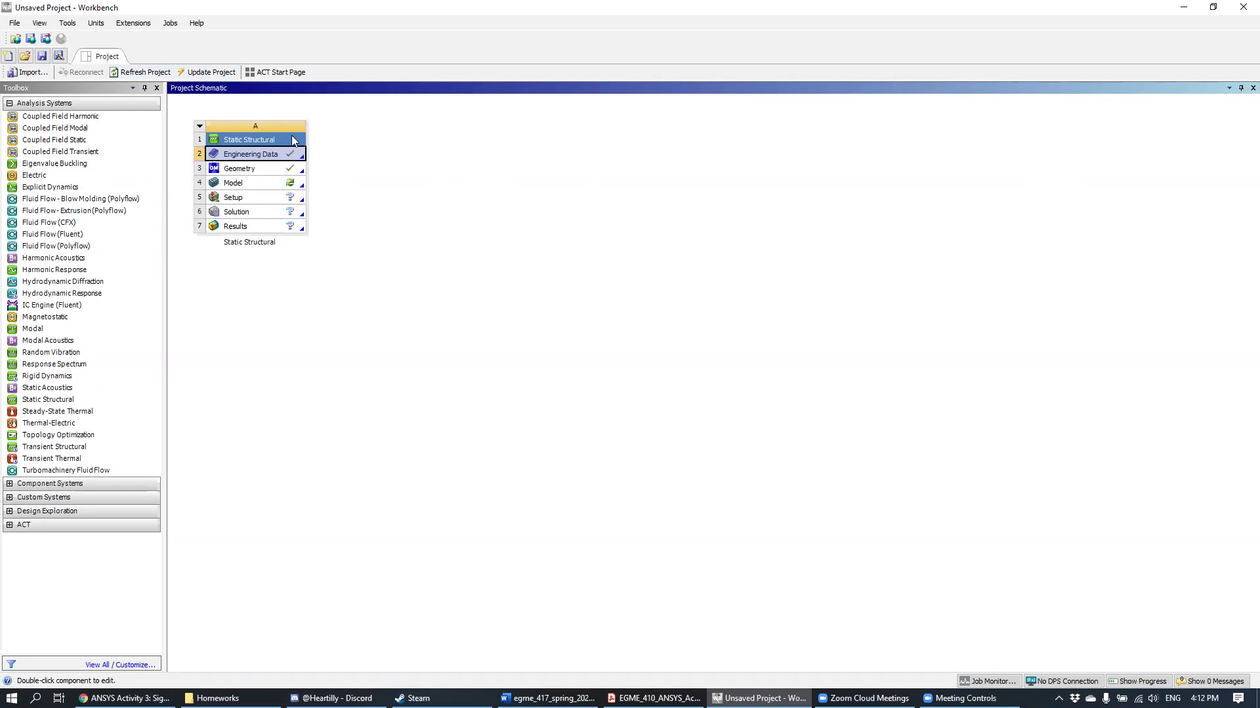
pyautogui.doubleClick(255, 160)
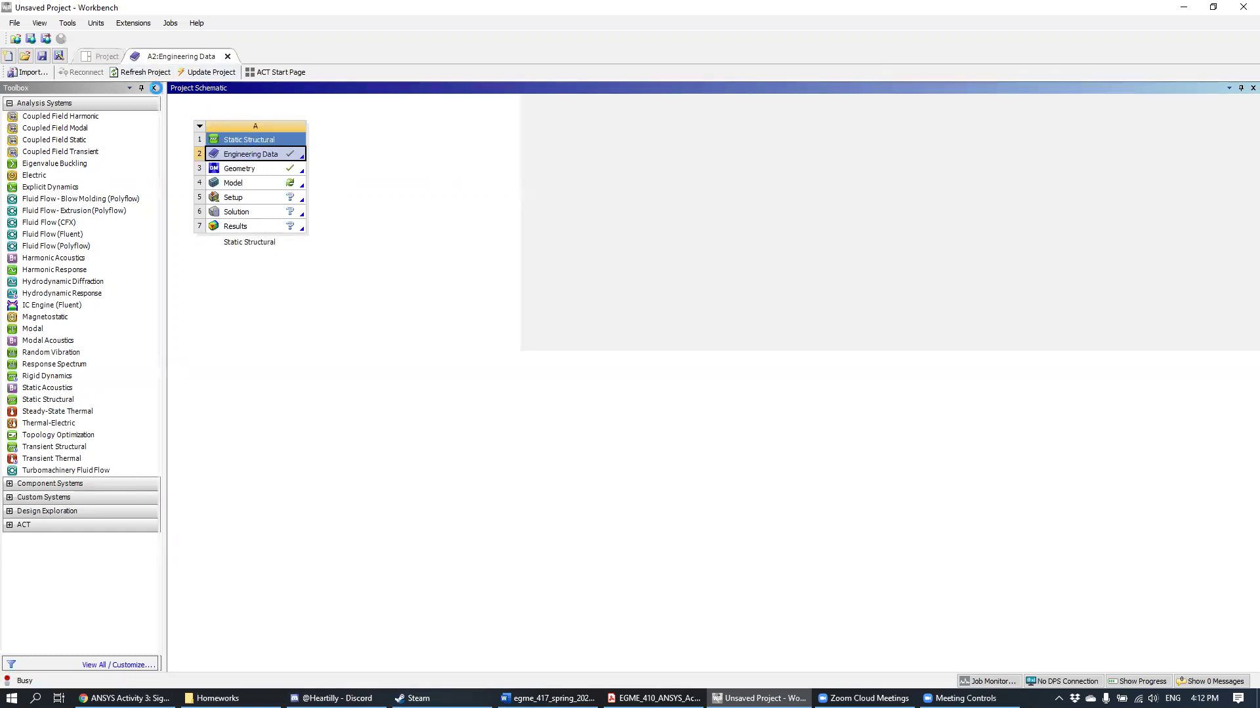
pyautogui.click(107, 57)
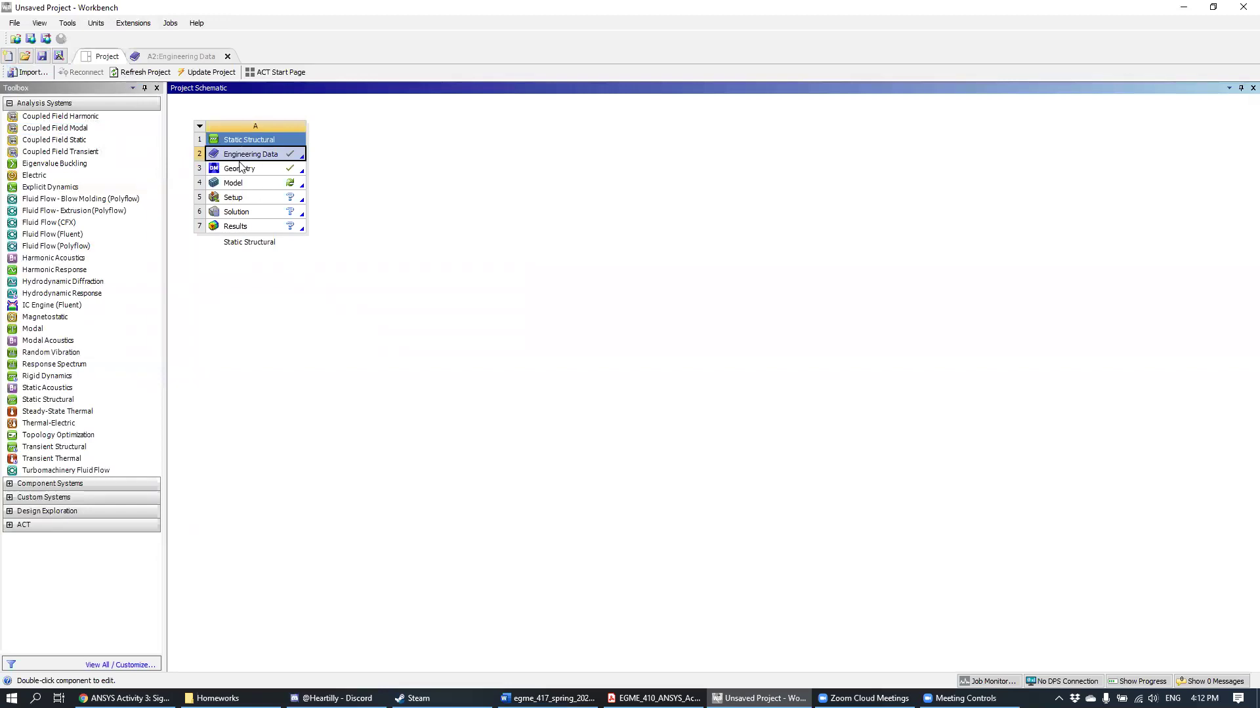
pyautogui.click(194, 55)
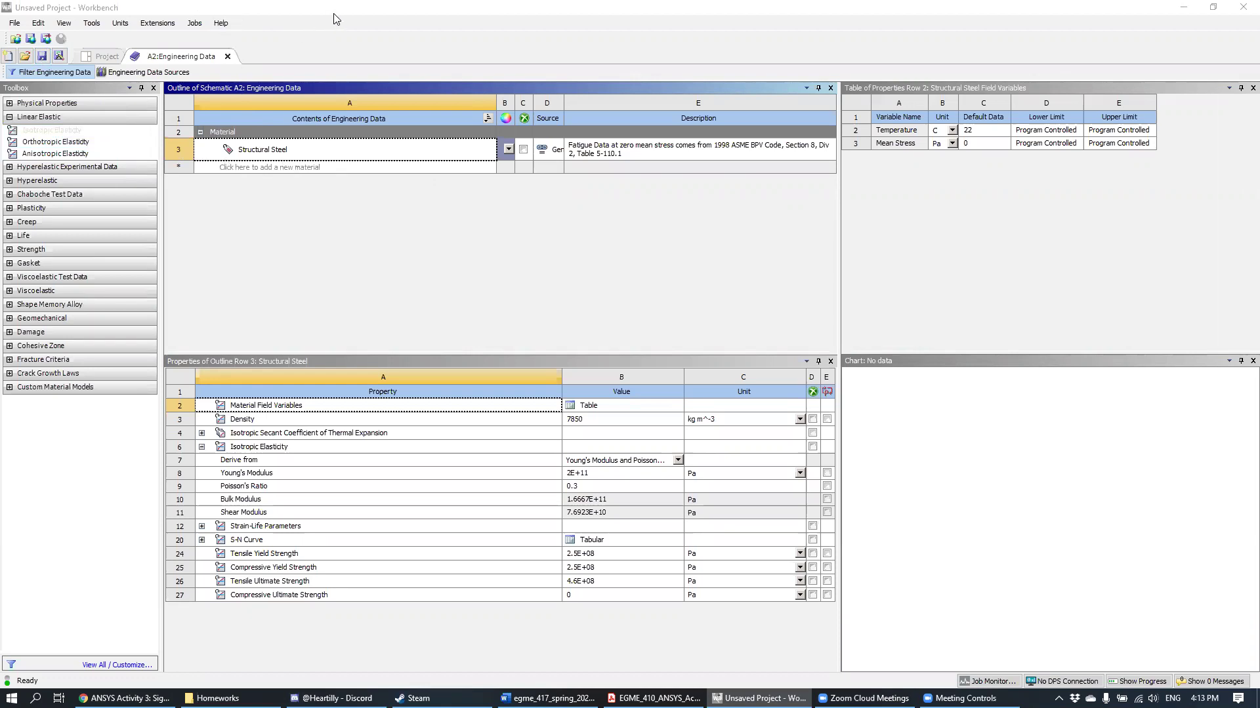
pyautogui.click(267, 167)
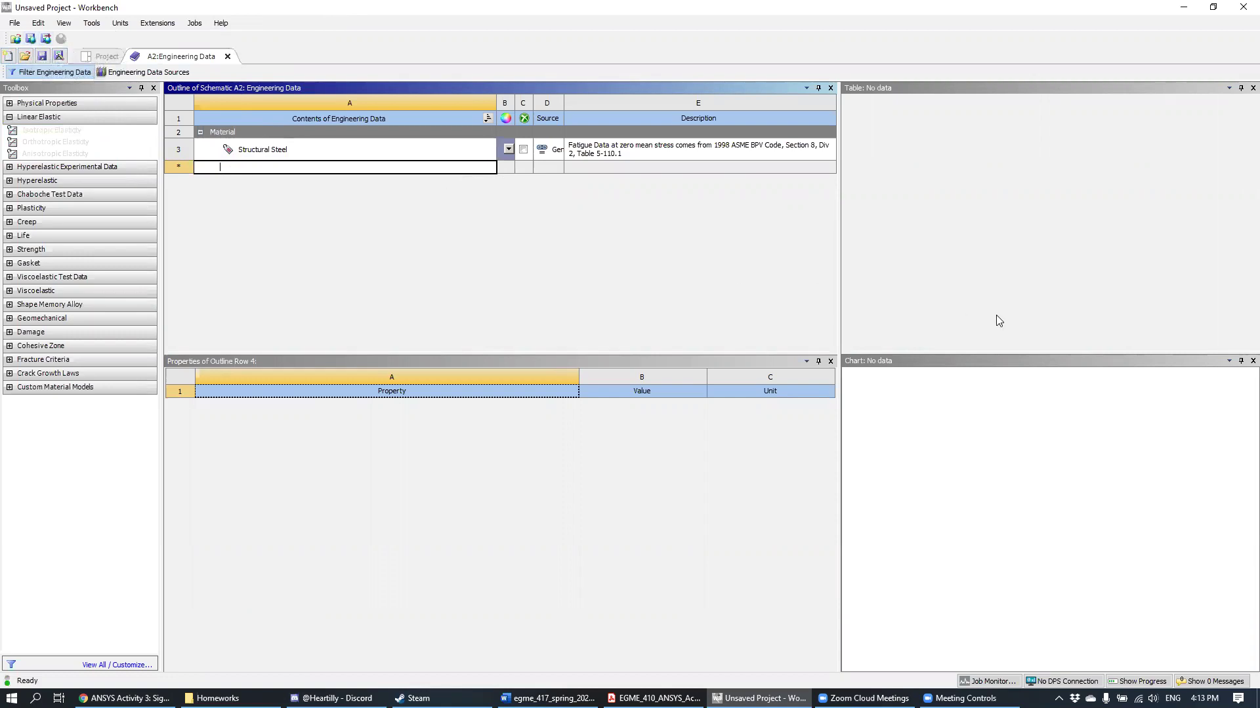
pyautogui.press('Escape')
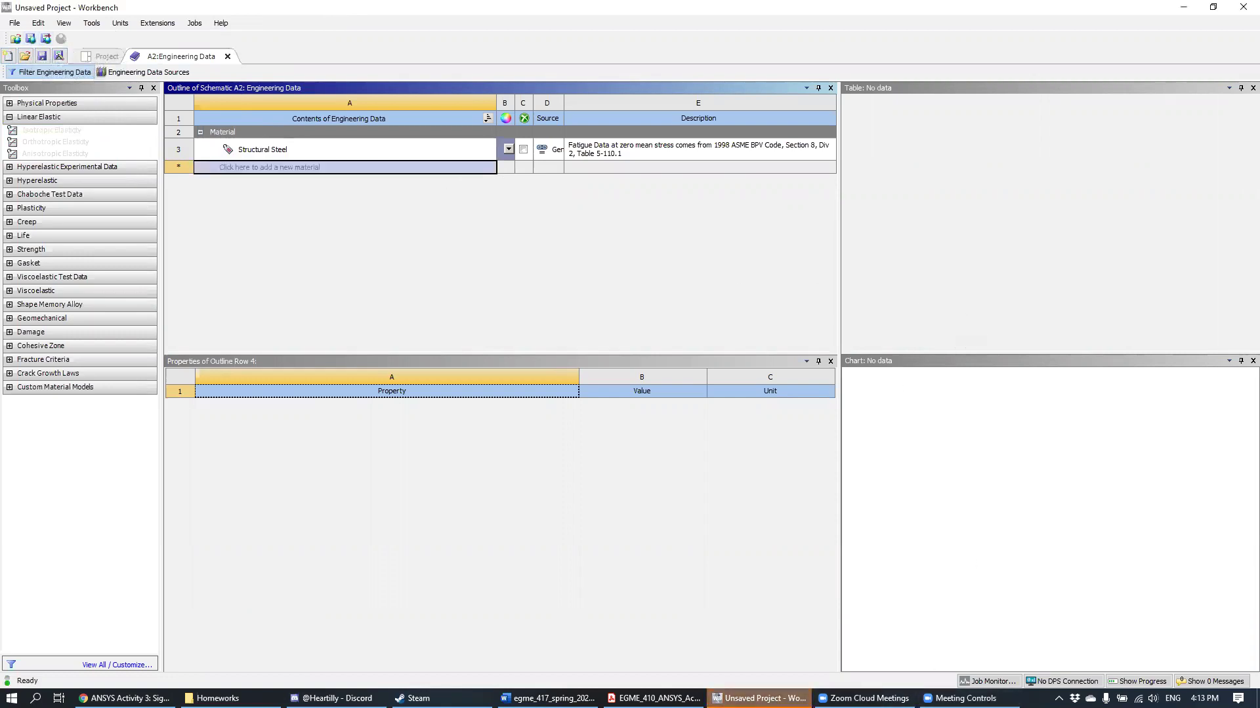
pyautogui.click(963, 699)
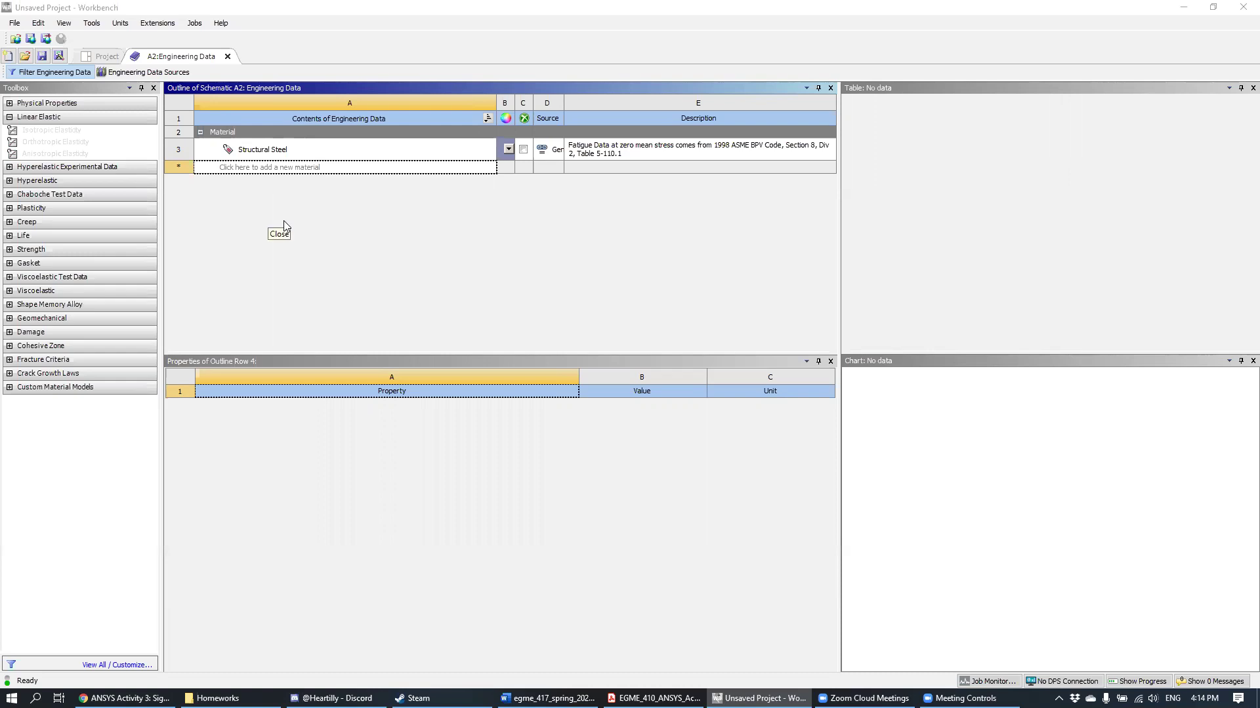
# Step: Add a new material named Aluminum 6061 T6 to Engineering Data and give it the Isotropic Elasticity property
pyautogui.click(274, 168)
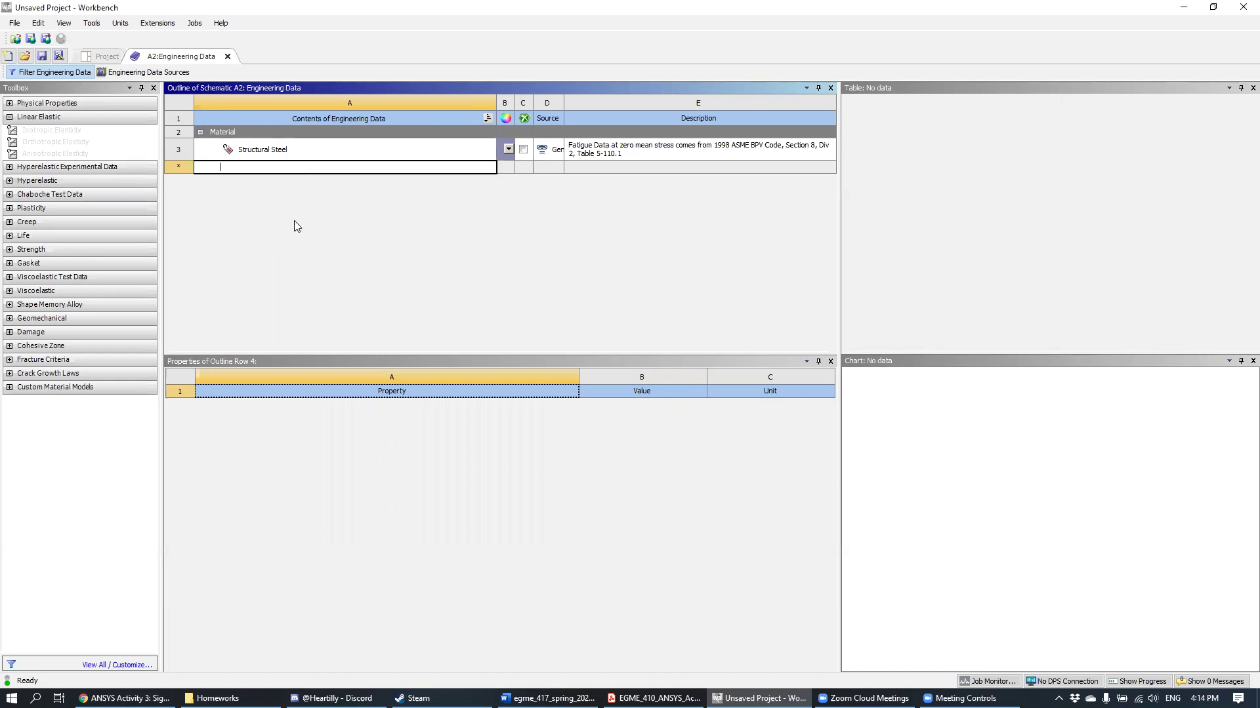
pyautogui.write('Aluminum 6061 T6')
pyautogui.press('Return')
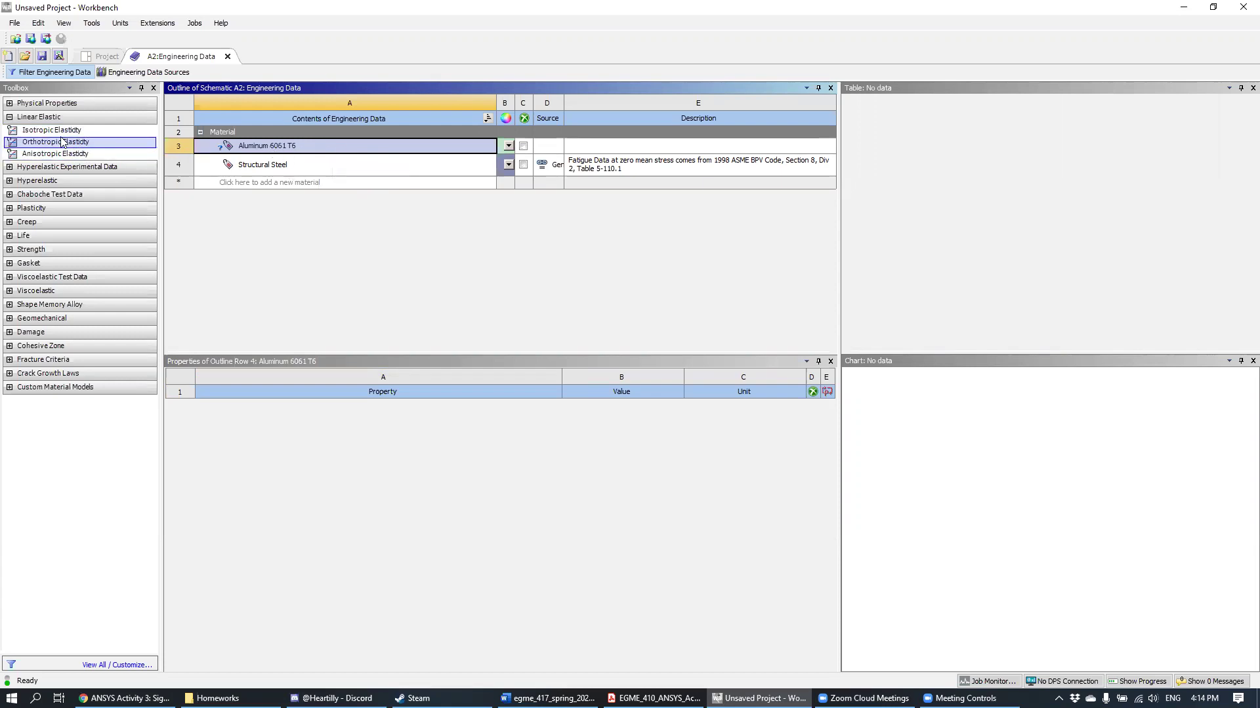
pyautogui.moveTo(49, 136); pyautogui.dragTo(342, 398)
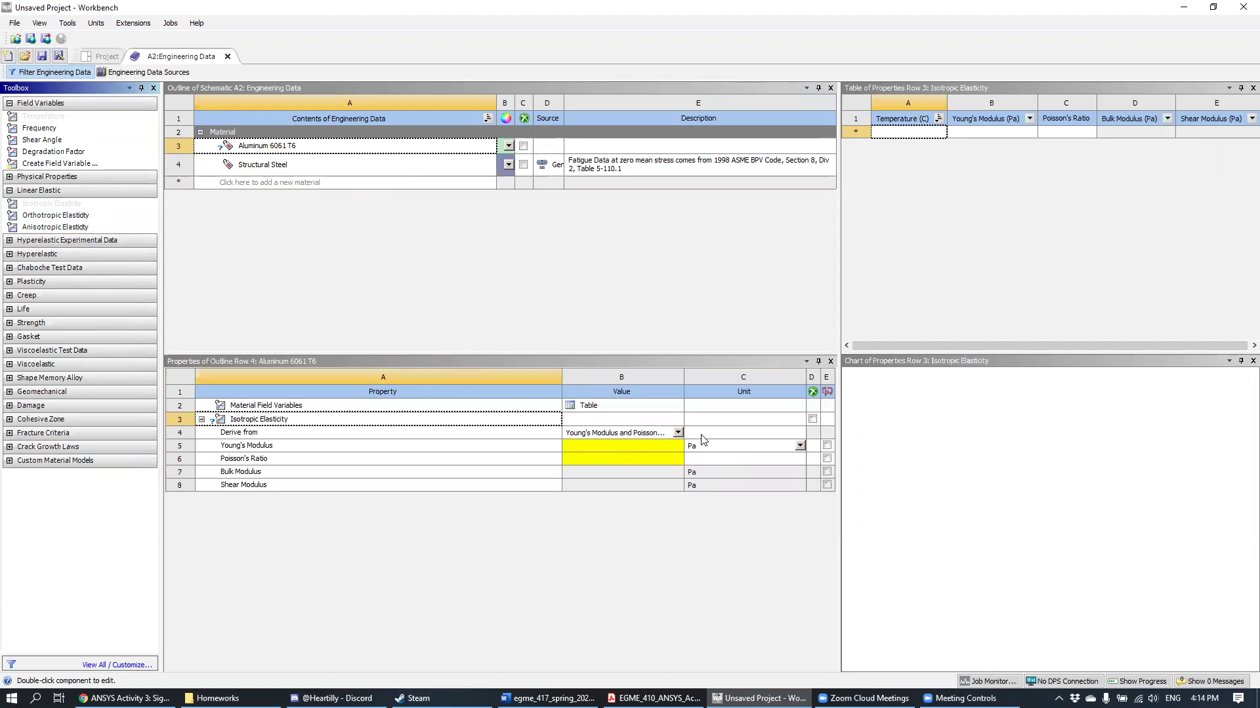
# Step: Set the aluminum's Young's Modulus to 1e7 psi and its Poisson's Ratio to 0.33
pyautogui.click(799, 445)
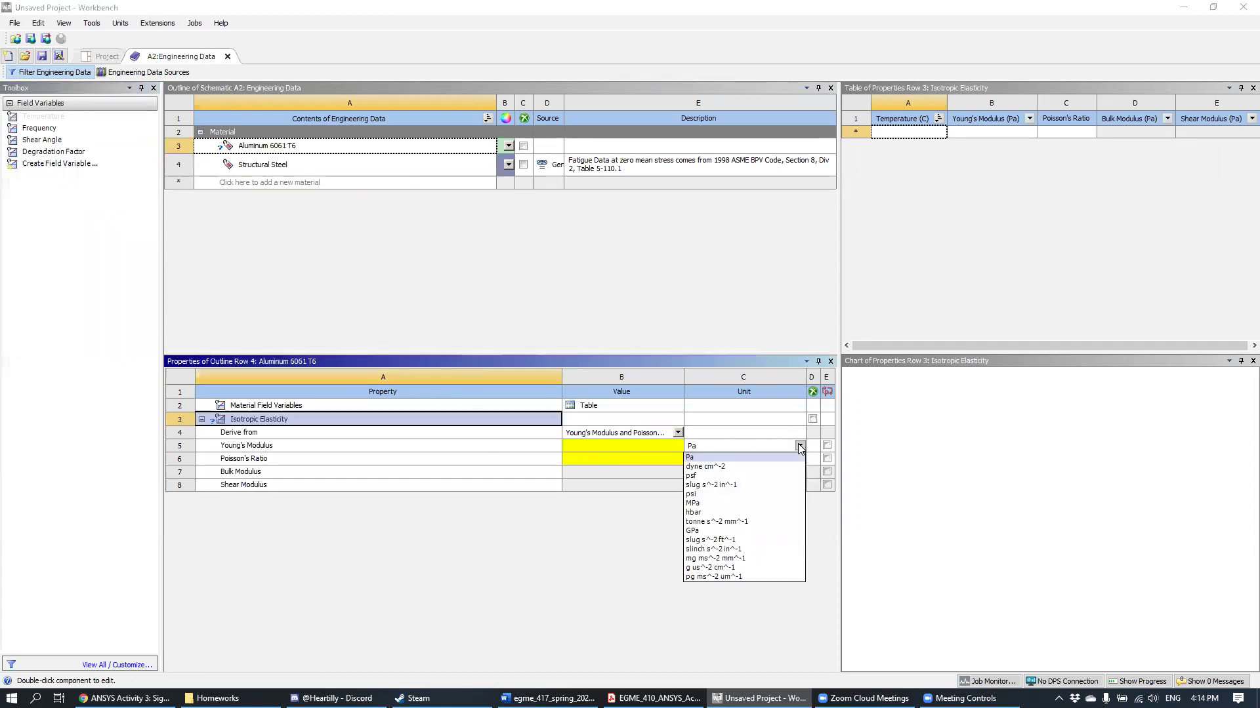
pyautogui.click(720, 498)
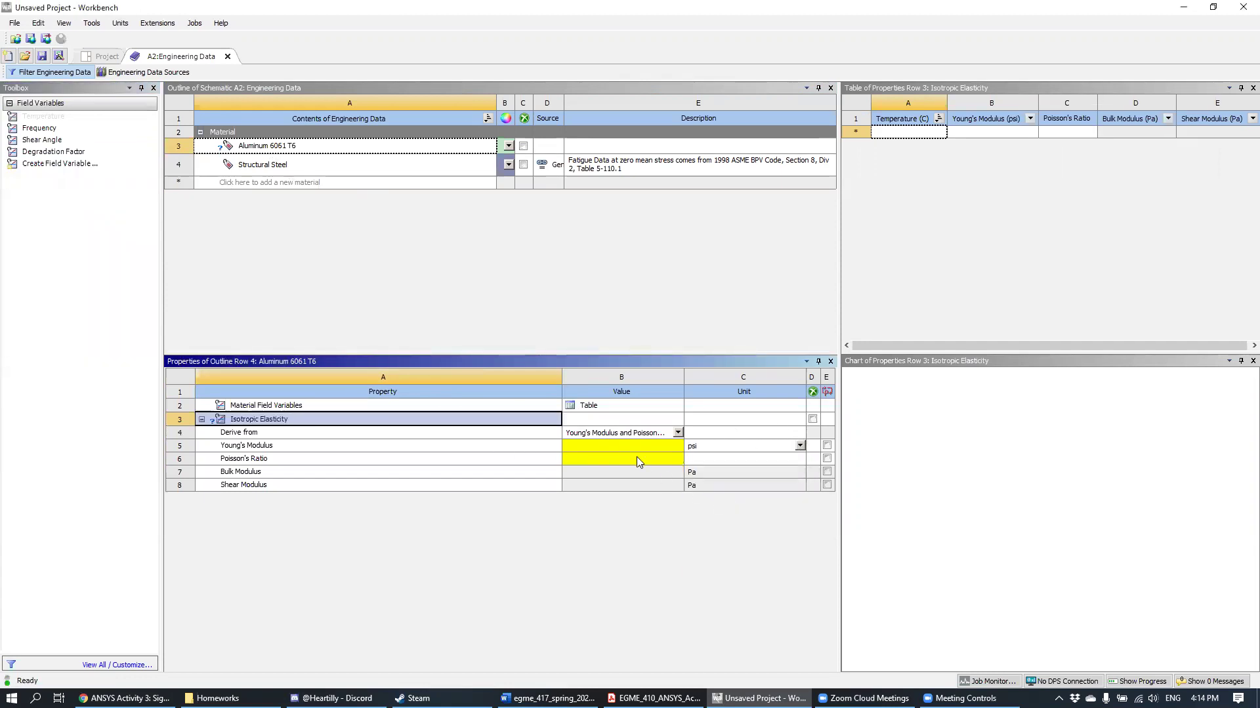
pyautogui.click(611, 446)
pyautogui.write('1e7')
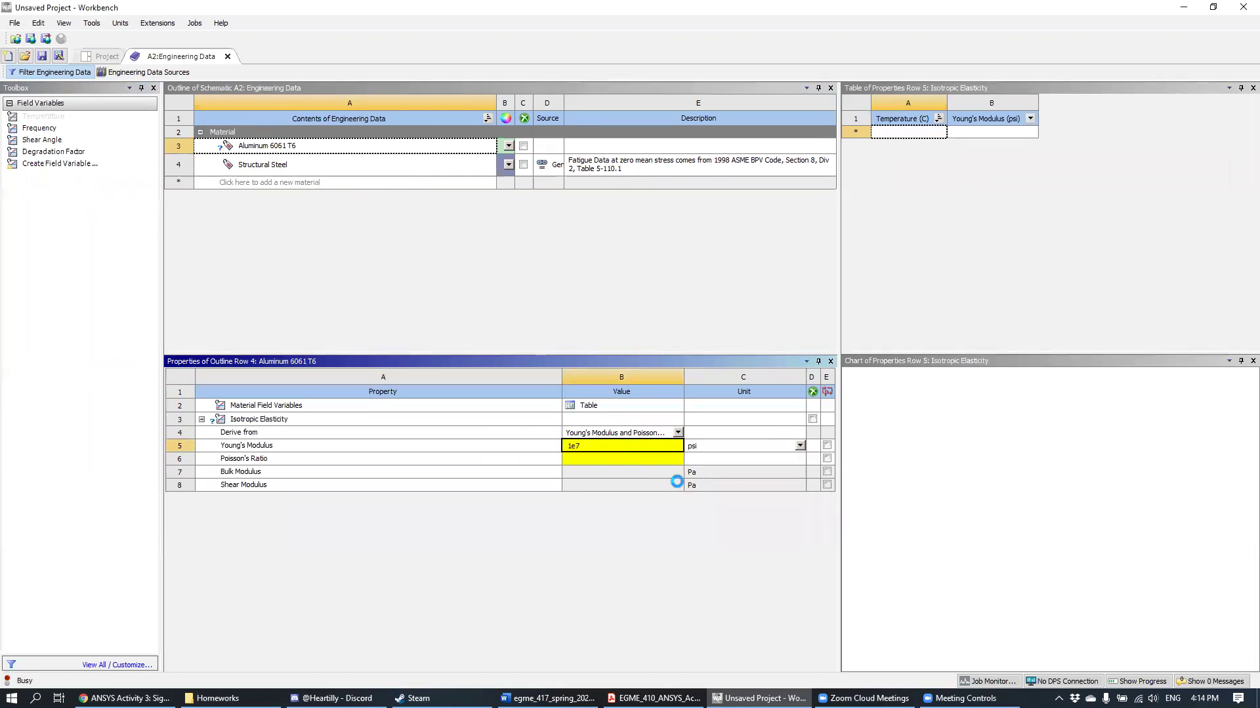
pyautogui.press('Return')
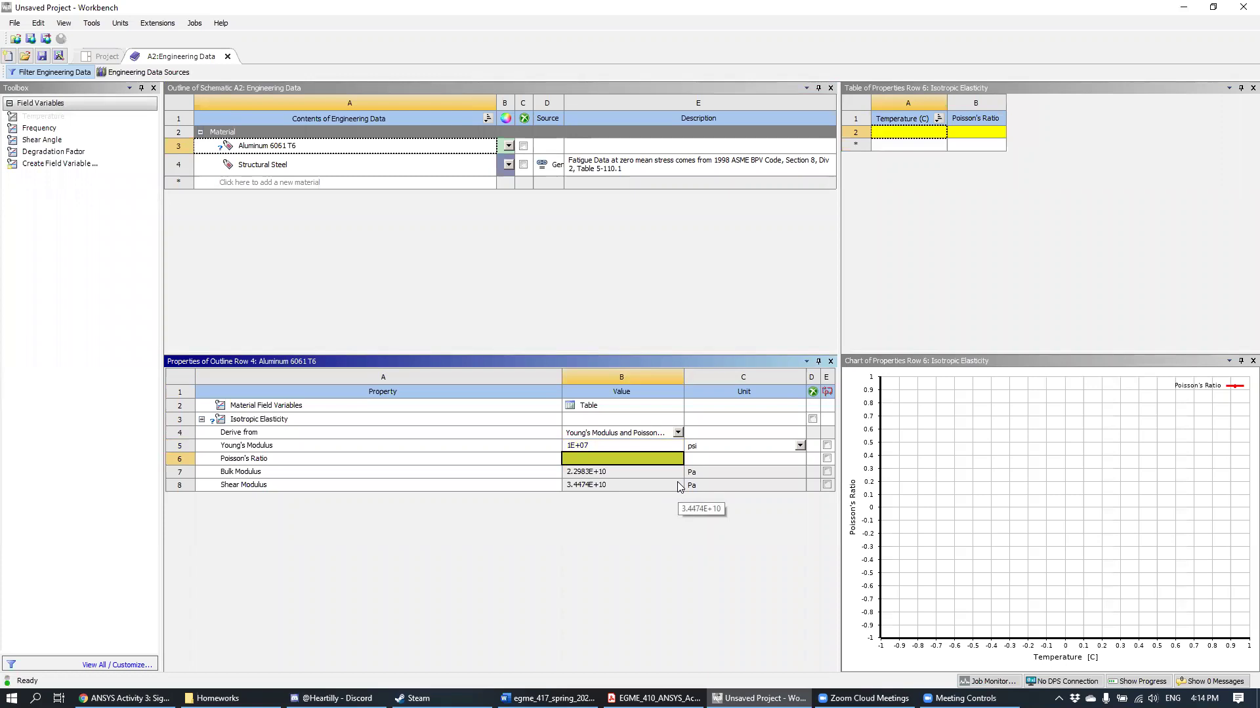
pyautogui.write('0.33')
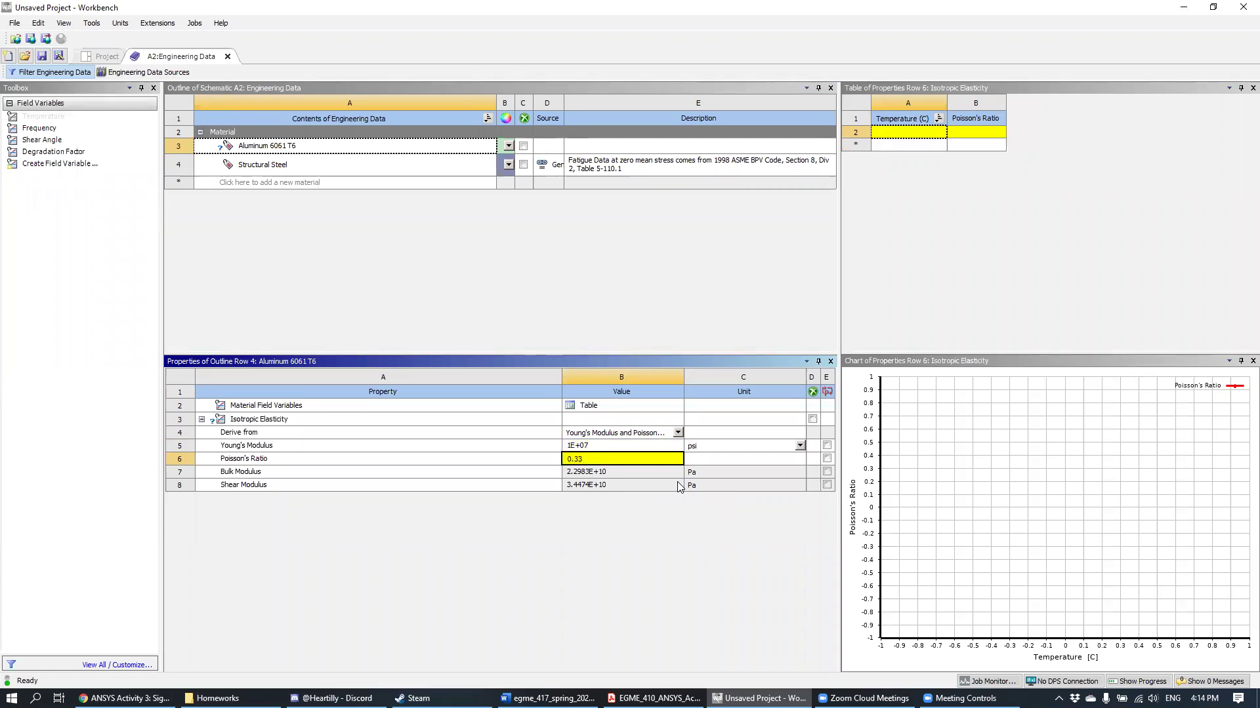
pyautogui.press('Return')
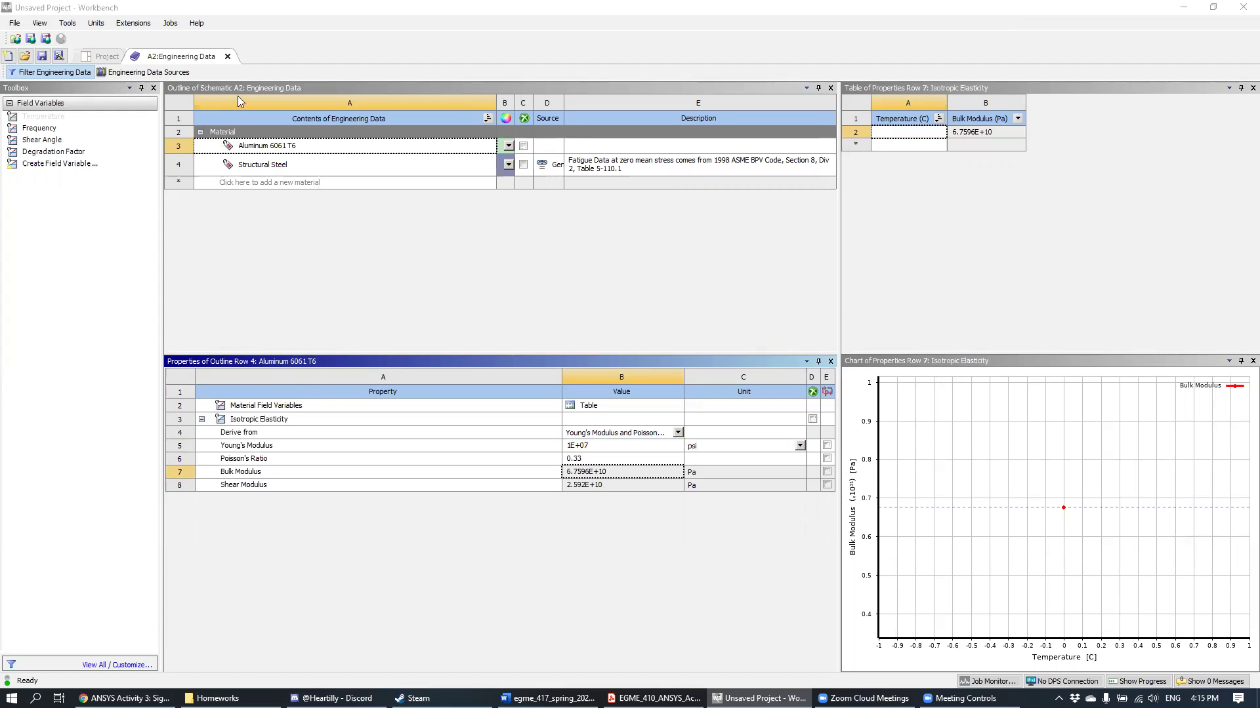
# Step: Close Engineering Data and open the Static Structural system's Model in Mechanical, viewing the sign post upright
pyautogui.click(272, 26)
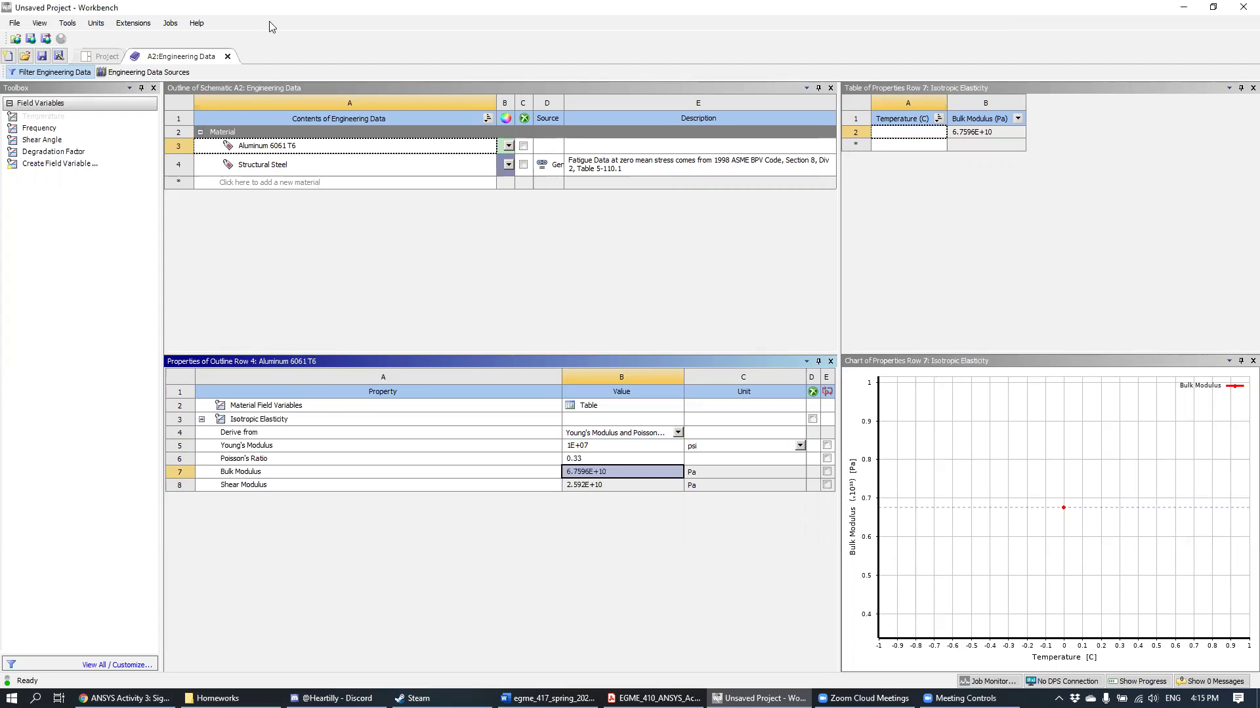
pyautogui.click(228, 57)
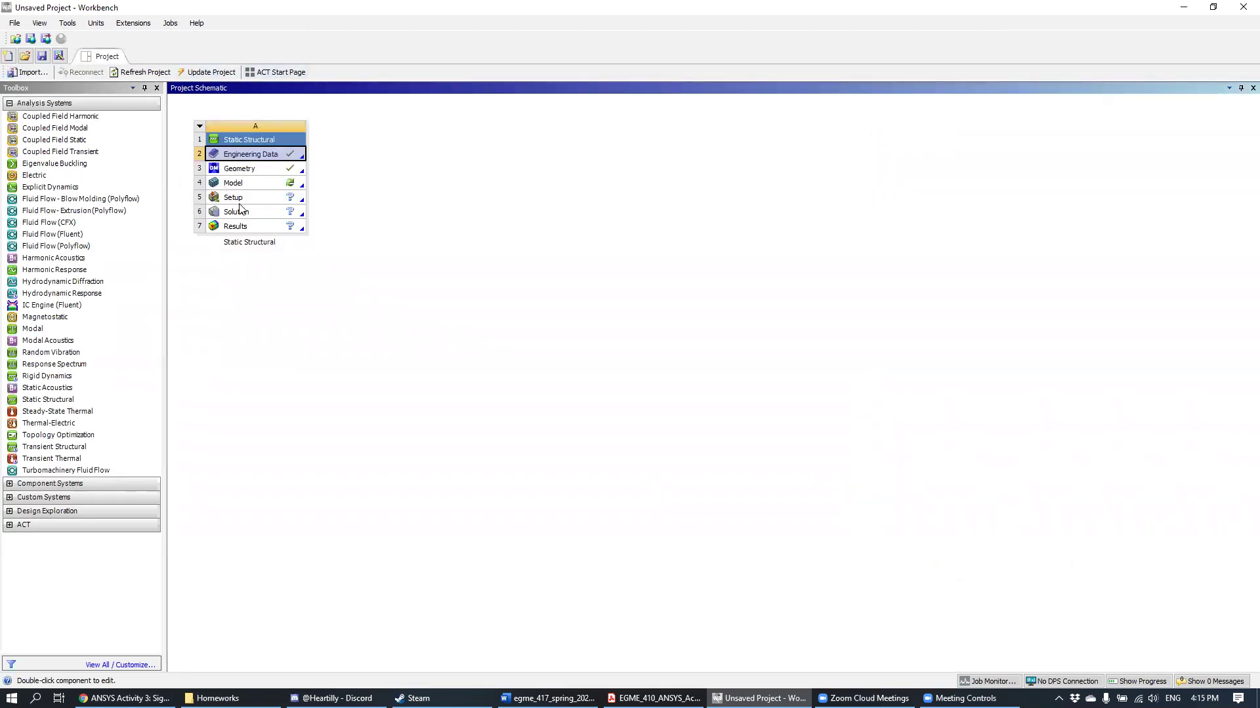
pyautogui.click(252, 187)
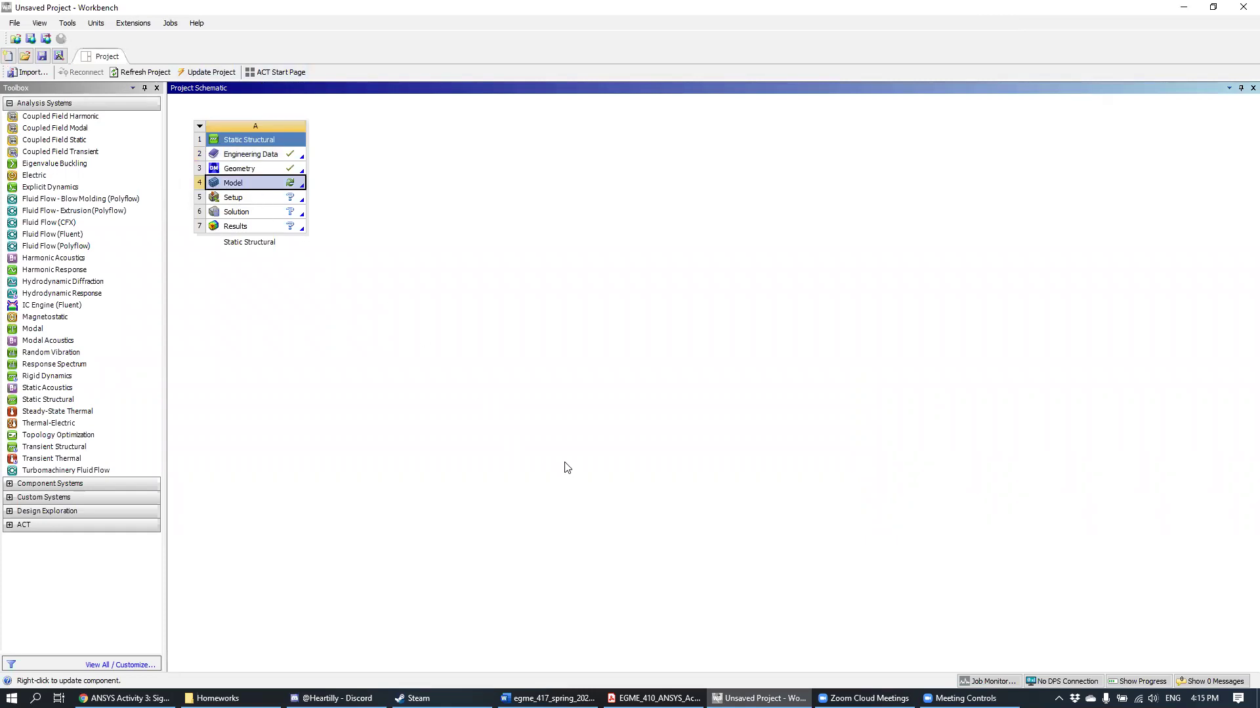
pyautogui.doubleClick(236, 183)
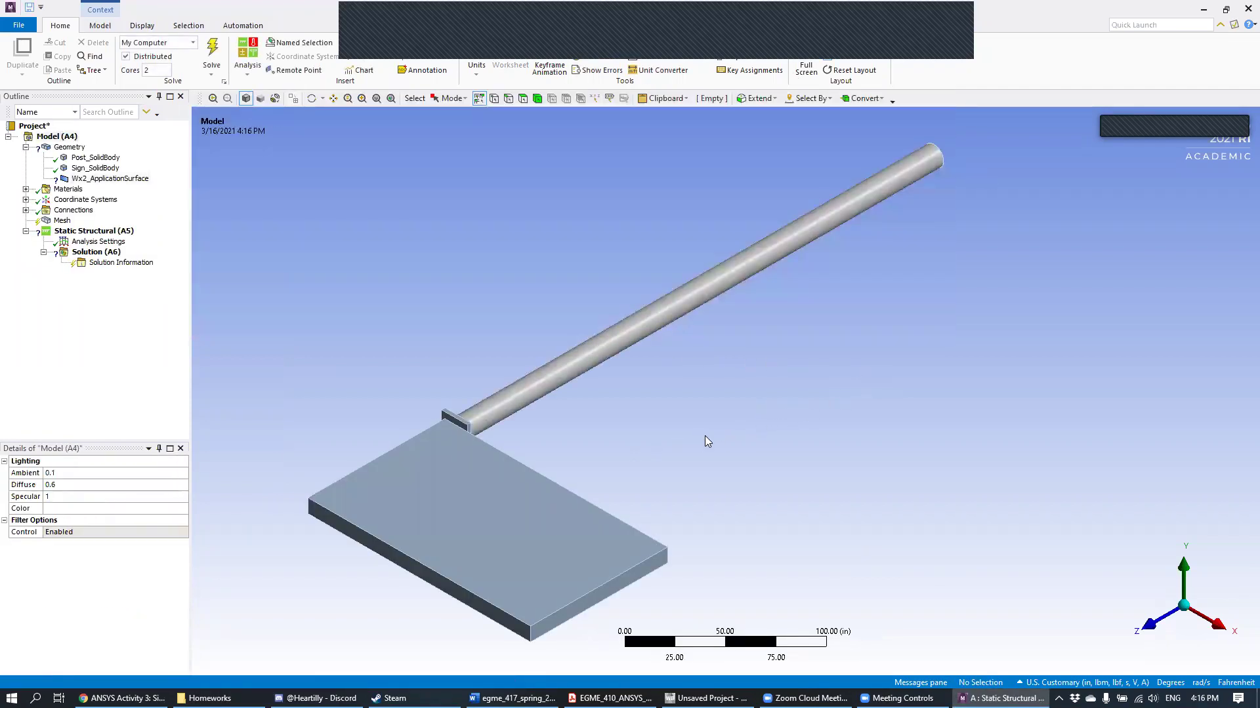
pyautogui.moveTo(727, 472)
pyautogui.mouseDown(button='middle')
pyautogui.moveTo(799, 379)
pyautogui.moveTo(841, 258)
pyautogui.moveTo(754, 269)
pyautogui.moveTo(743, 307)
pyautogui.moveTo(779, 380)
pyautogui.moveTo(852, 307)
pyautogui.moveTo(821, 272)
pyautogui.moveTo(823, 354)
pyautogui.moveTo(761, 274)
pyautogui.moveTo(737, 273)
pyautogui.moveTo(744, 298)
pyautogui.moveTo(749, 289)
pyautogui.mouseUp(button='middle')
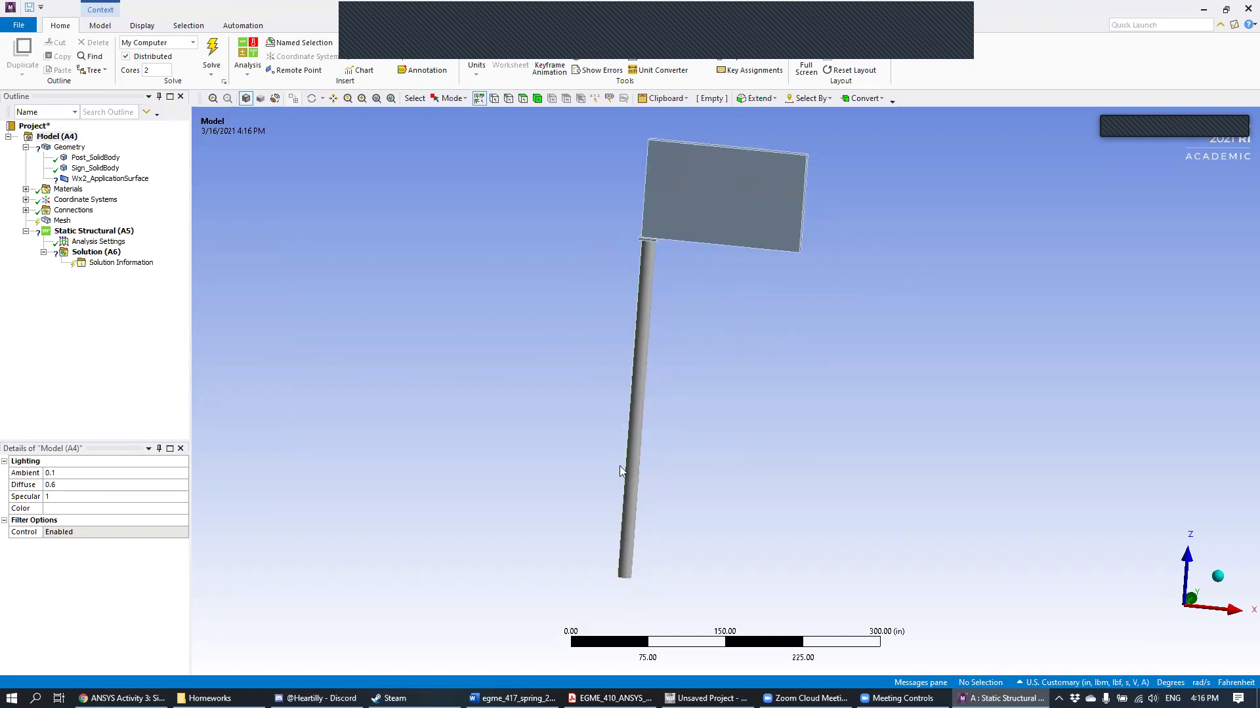
# Step: Switch back to Workbench and reopen Engineering Data to review the Aluminum 6061 T6 material
pyautogui.moveTo(610, 698)
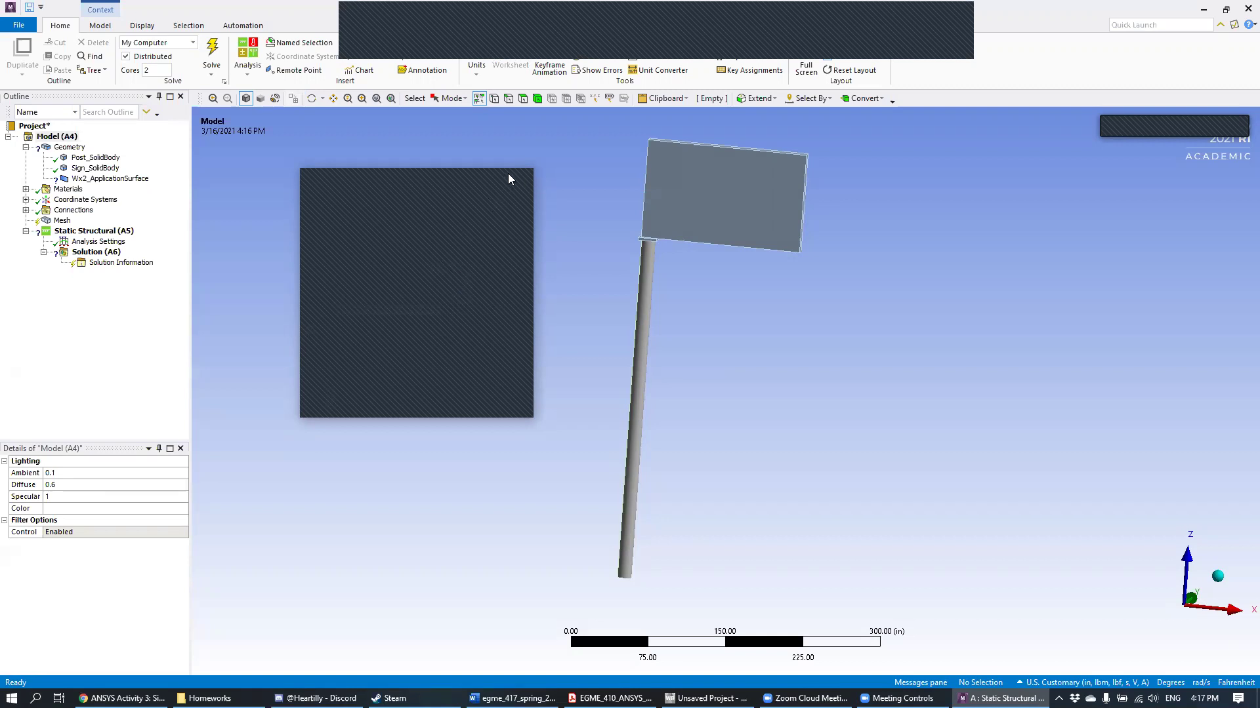
pyautogui.click(705, 698)
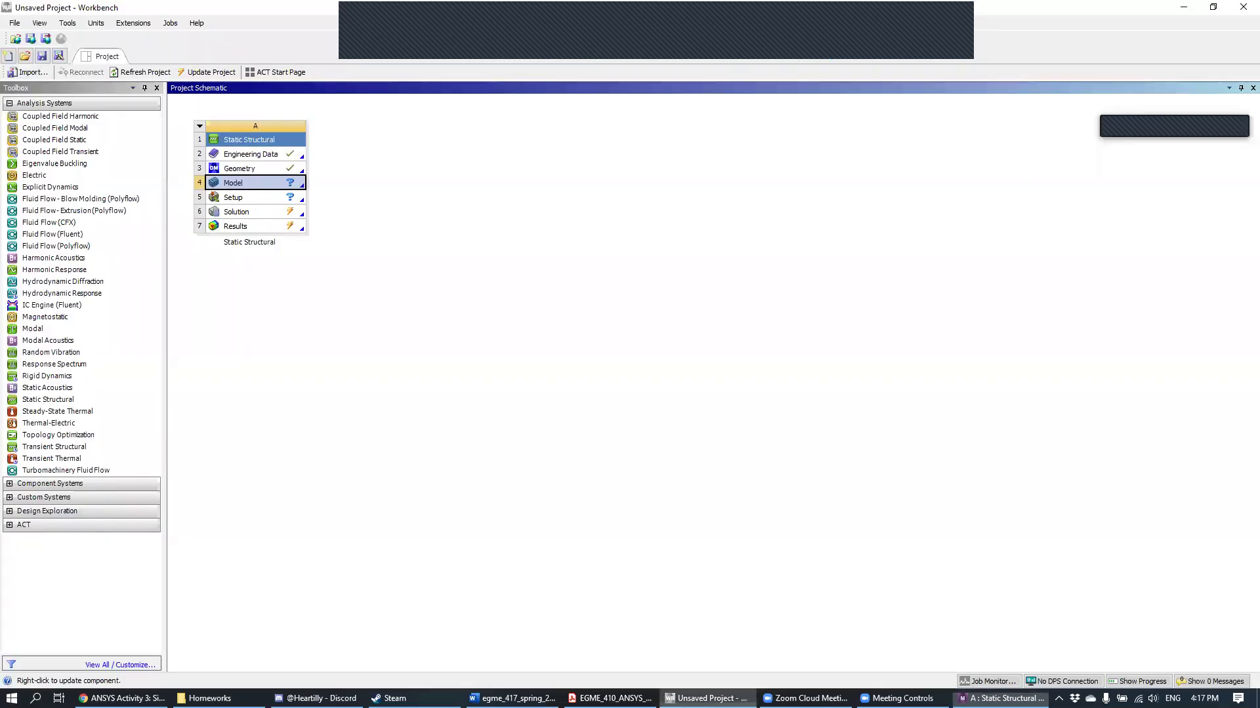
pyautogui.click(242, 157)
pyautogui.doubleClick(241, 156)
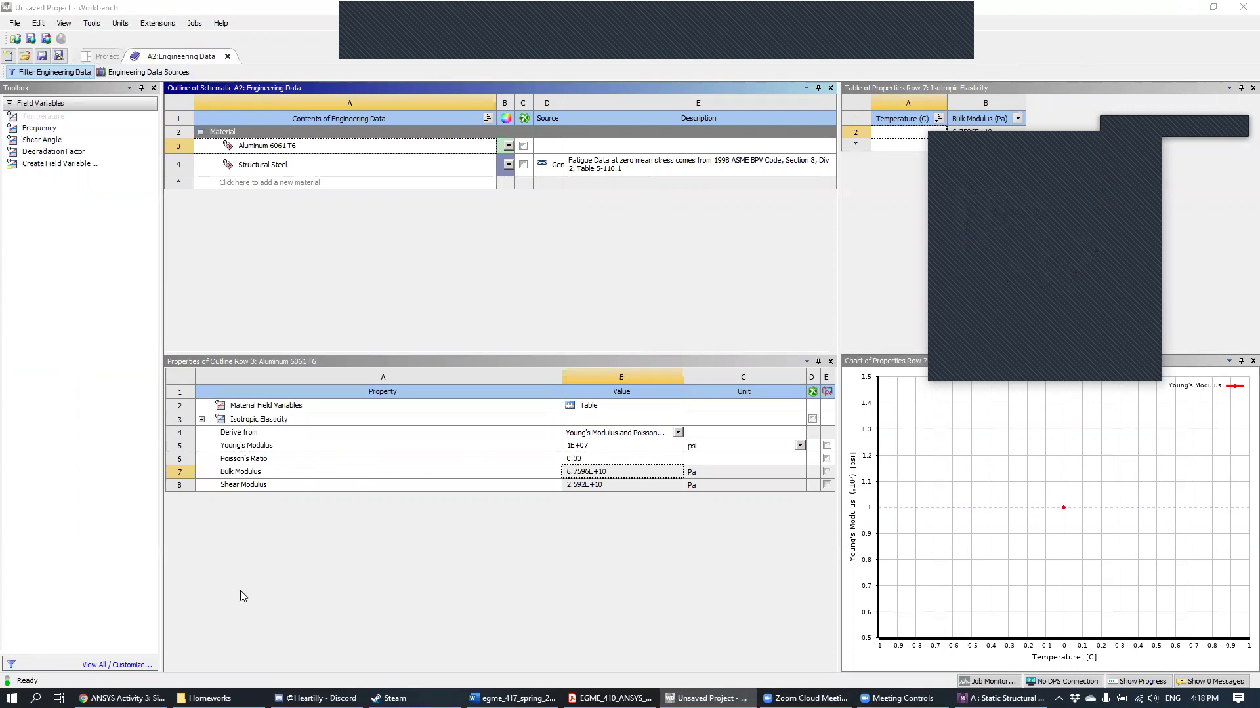
pyautogui.click(100, 59)
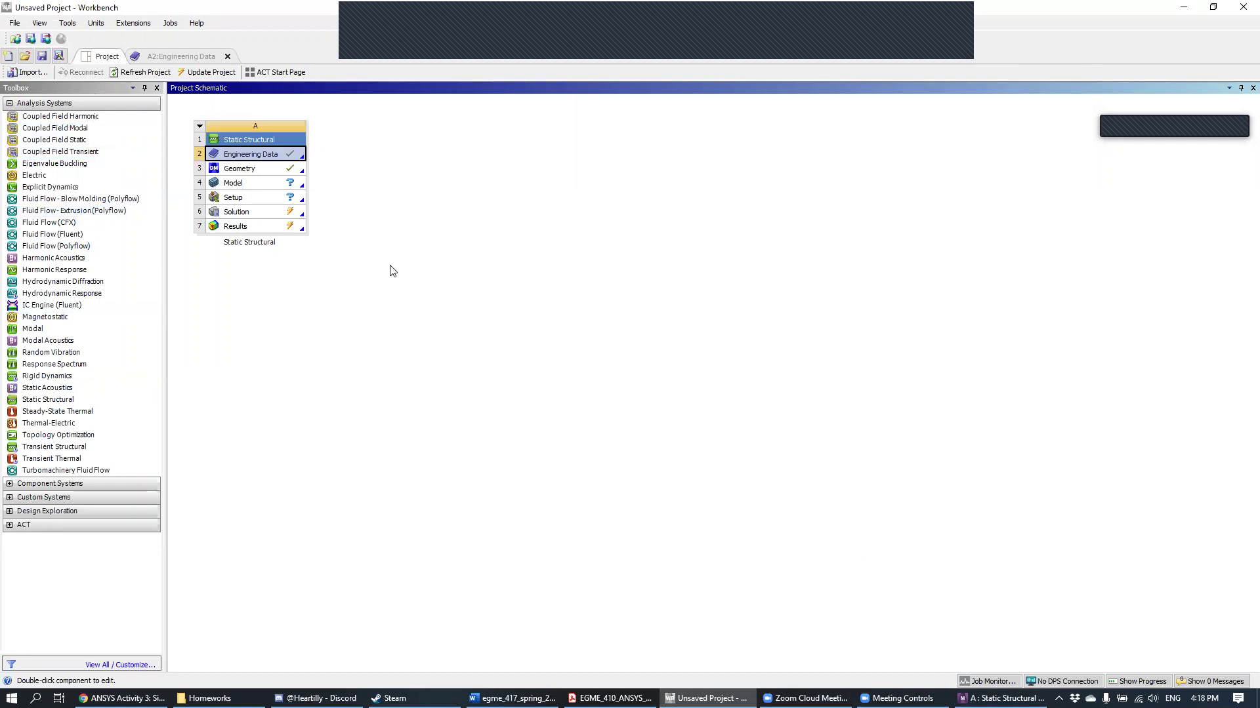
pyautogui.click(68, 23)
pyautogui.moveTo(41, 25)
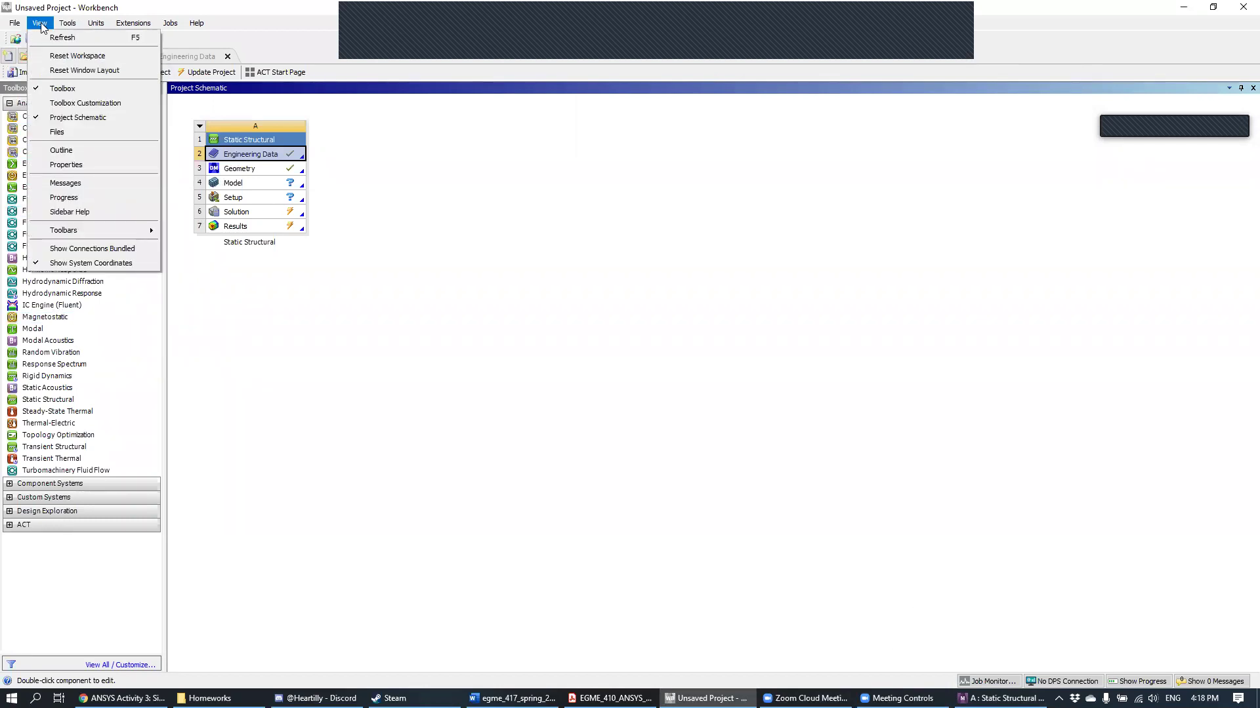
pyautogui.click(459, 128)
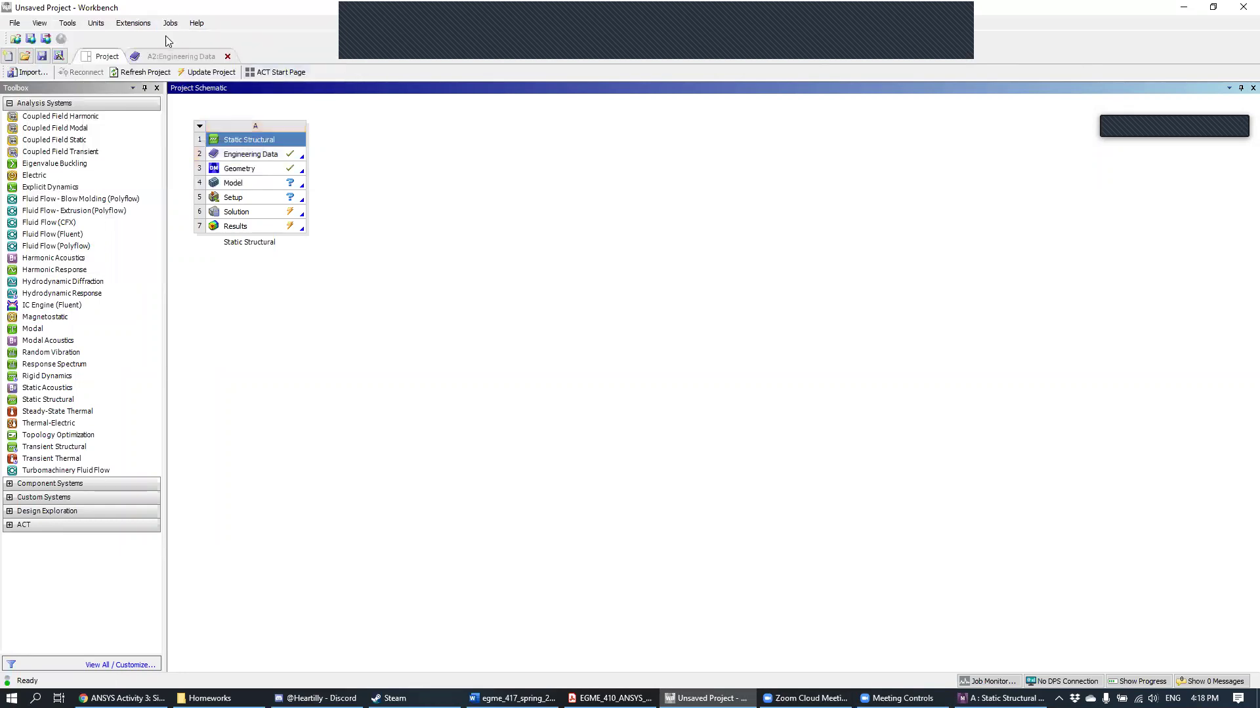
pyautogui.click(167, 56)
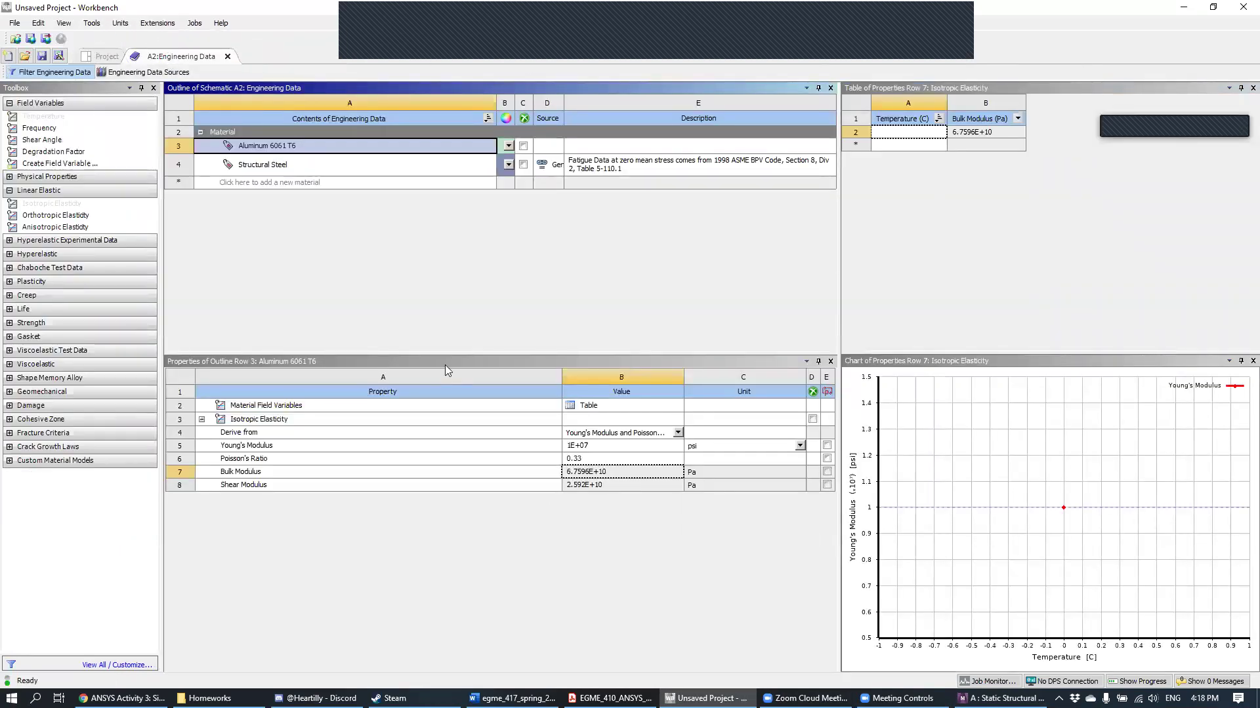
# Step: Hide the Properties pane in Engineering Data and show it again
pyautogui.click(68, 24)
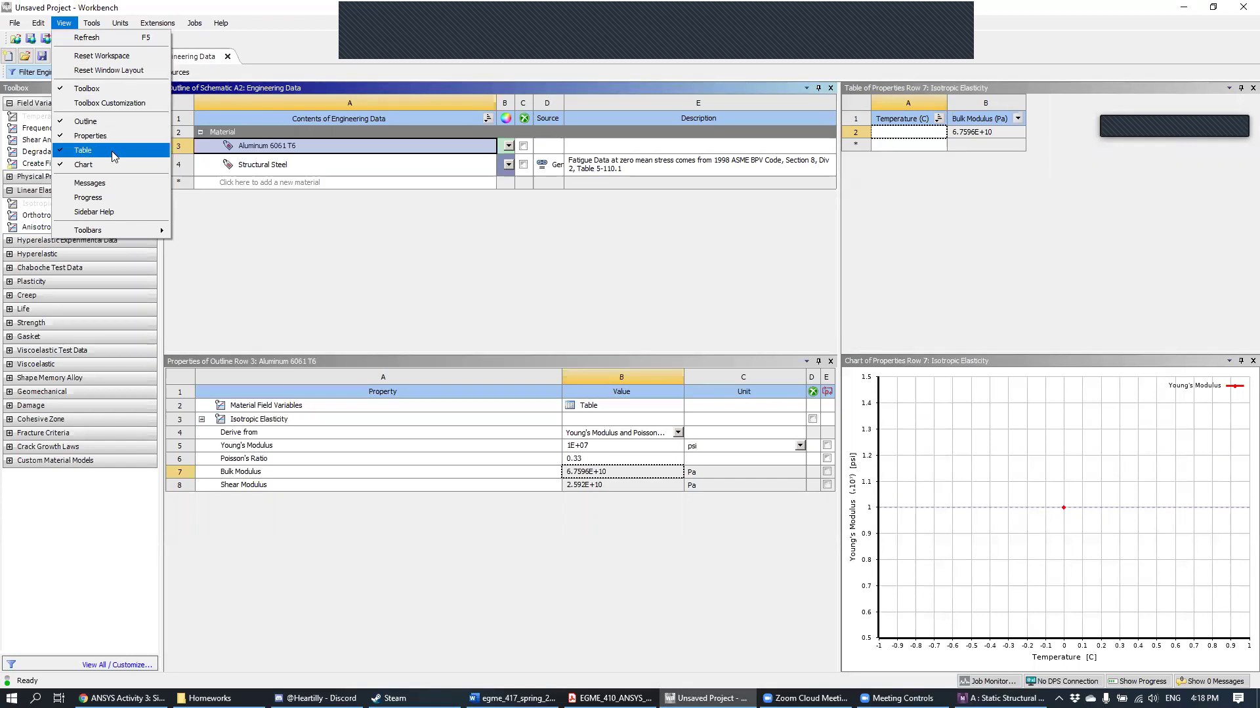
pyautogui.click(105, 136)
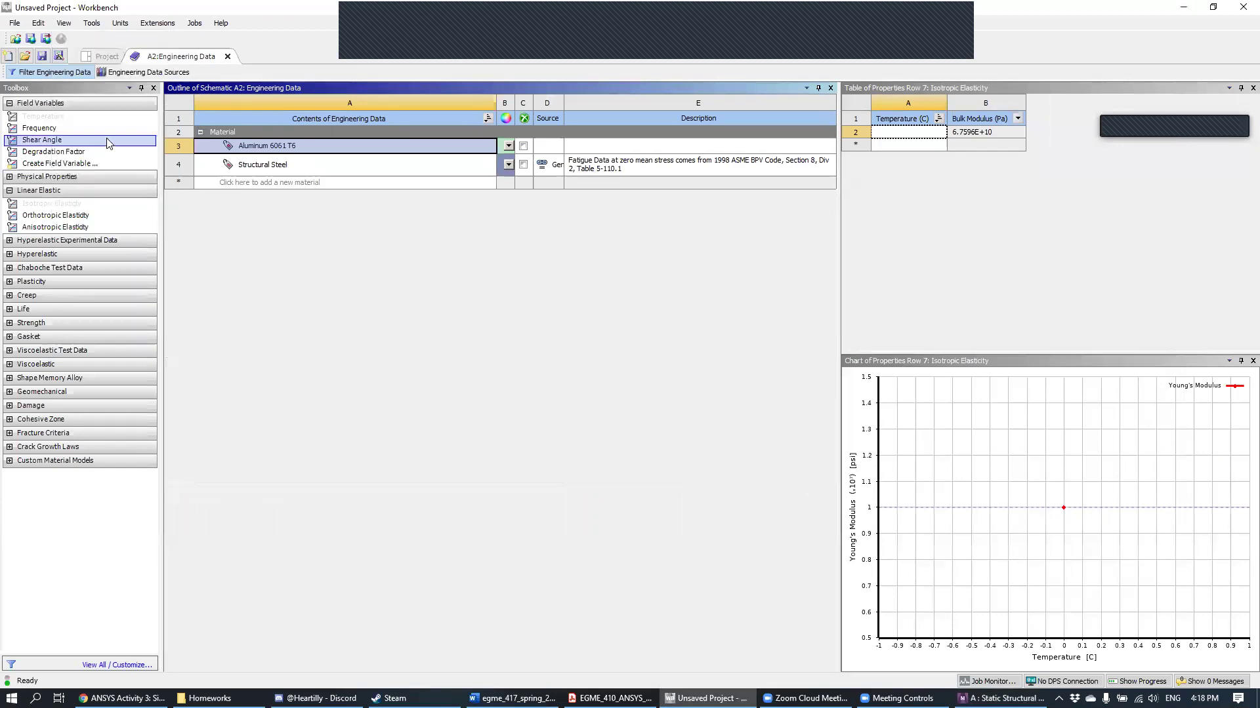
pyautogui.click(64, 23)
pyautogui.click(64, 23)
pyautogui.click(64, 23)
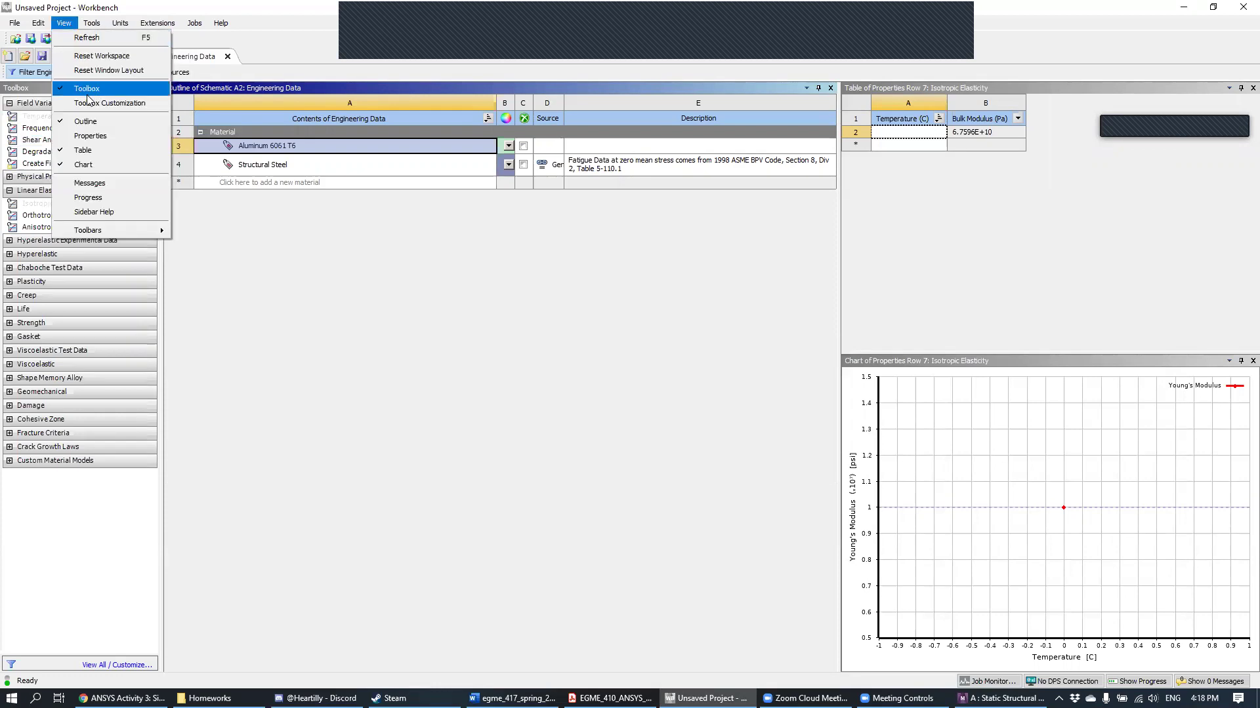
pyautogui.click(98, 134)
pyautogui.click(64, 23)
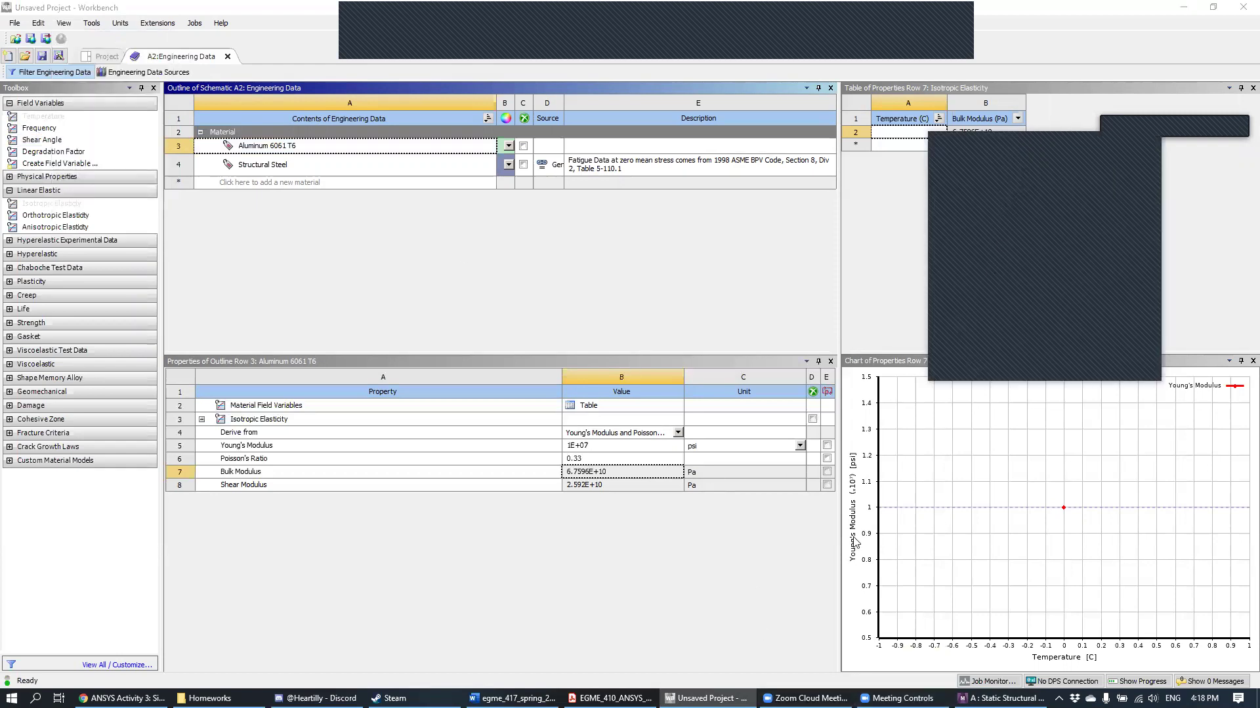
# Step: Switch to Mechanical and examine the Post_SolidBody, Sign_SolidBody and Wx2_ApplicationSurface bodies, including their details and location on the model
pyautogui.click(1001, 698)
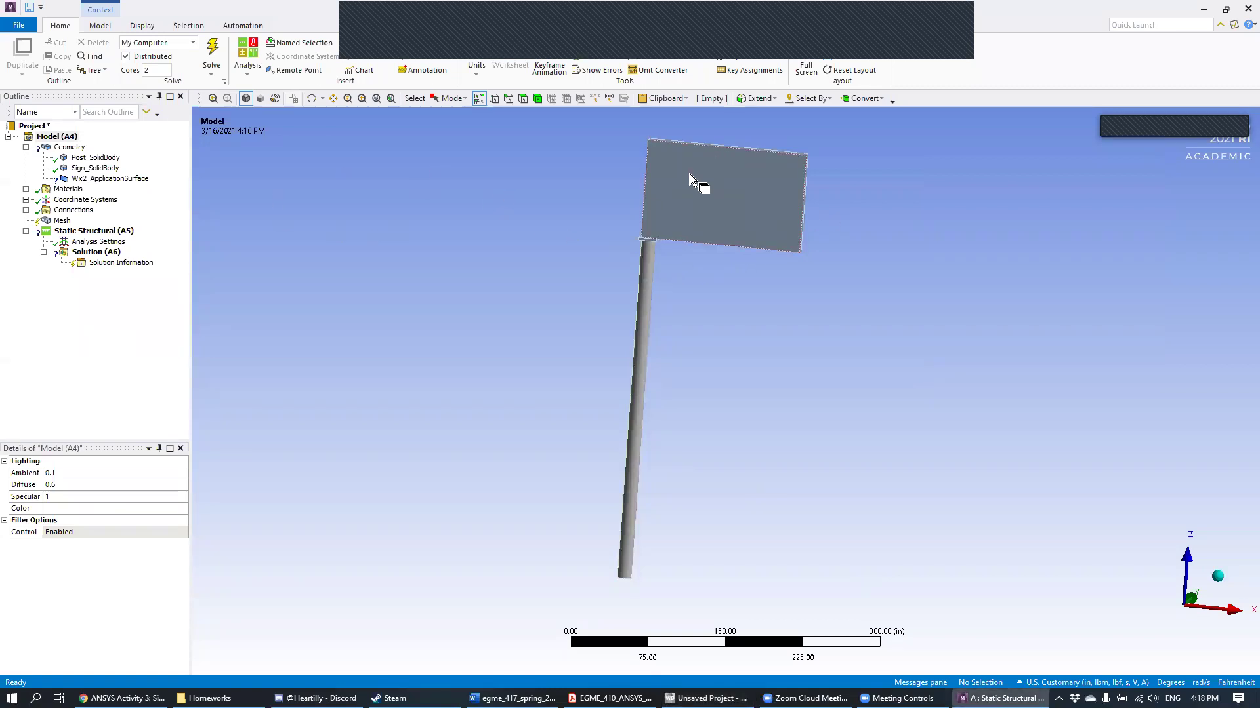
pyautogui.click(105, 159)
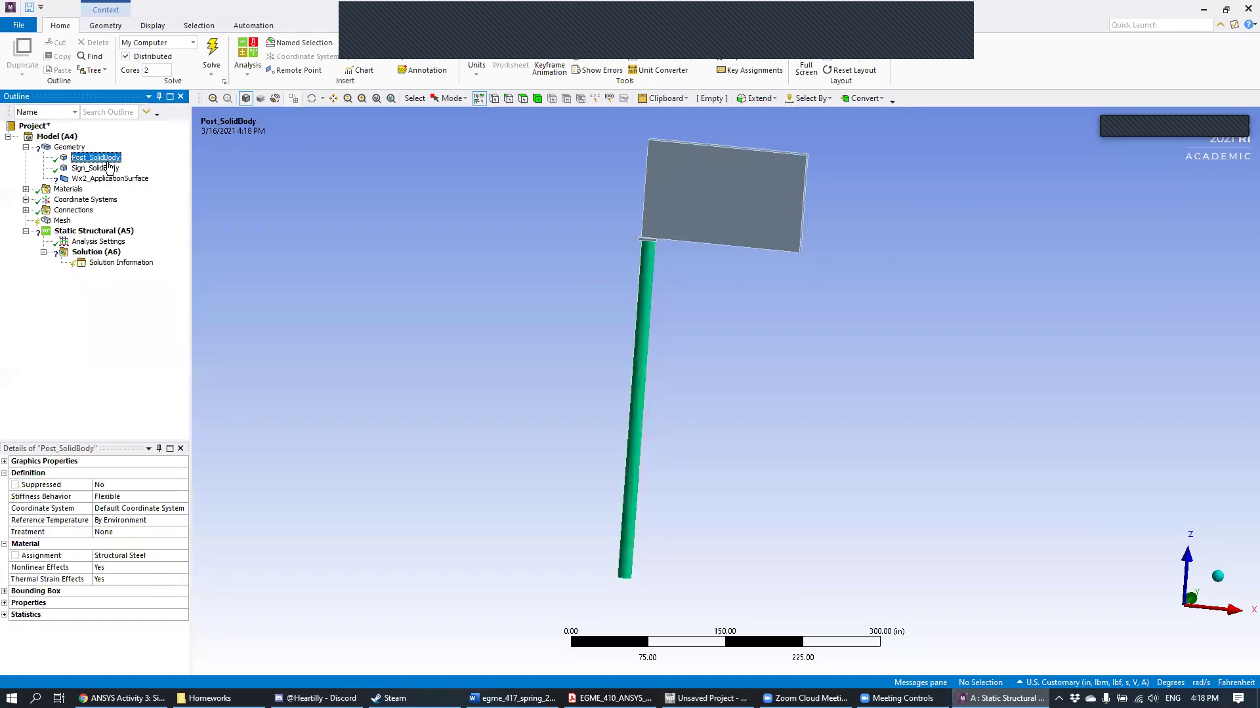
pyautogui.click(113, 169)
pyautogui.click(105, 159)
pyautogui.click(108, 168)
pyautogui.click(107, 158)
pyautogui.press('Down')
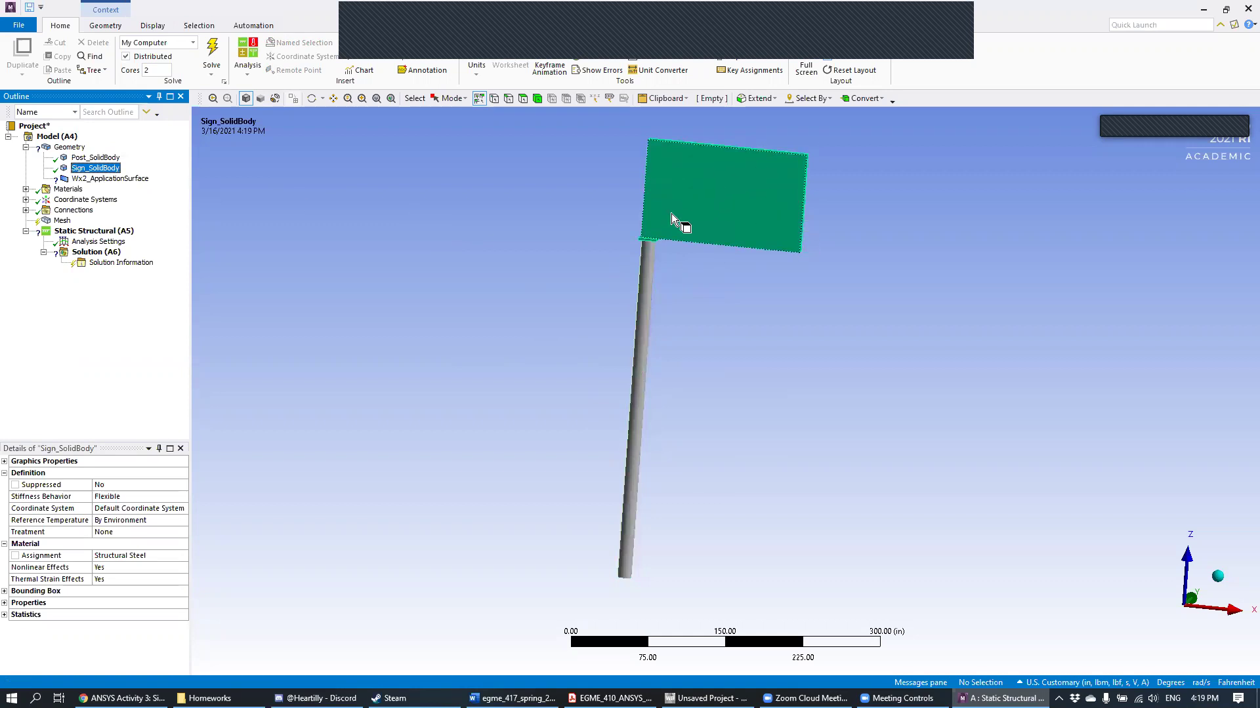
pyautogui.click(134, 181)
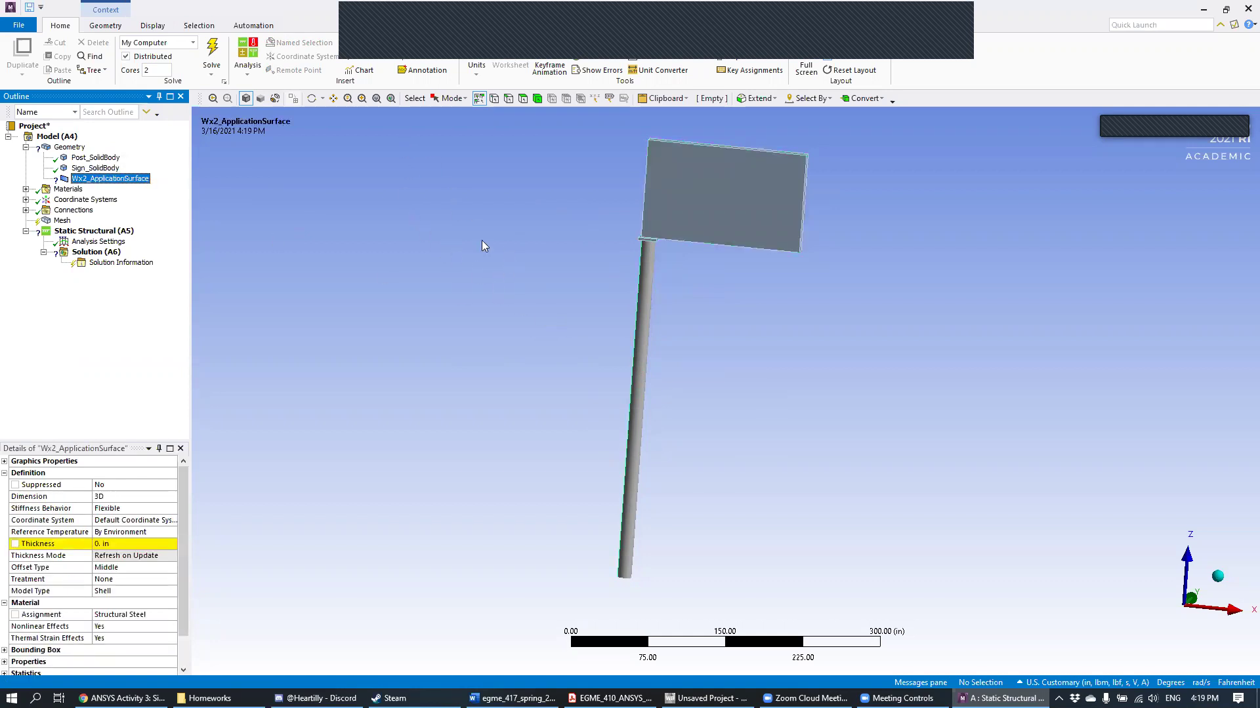
pyautogui.moveTo(711, 366); pyautogui.dragTo(800, 250, button='middle')
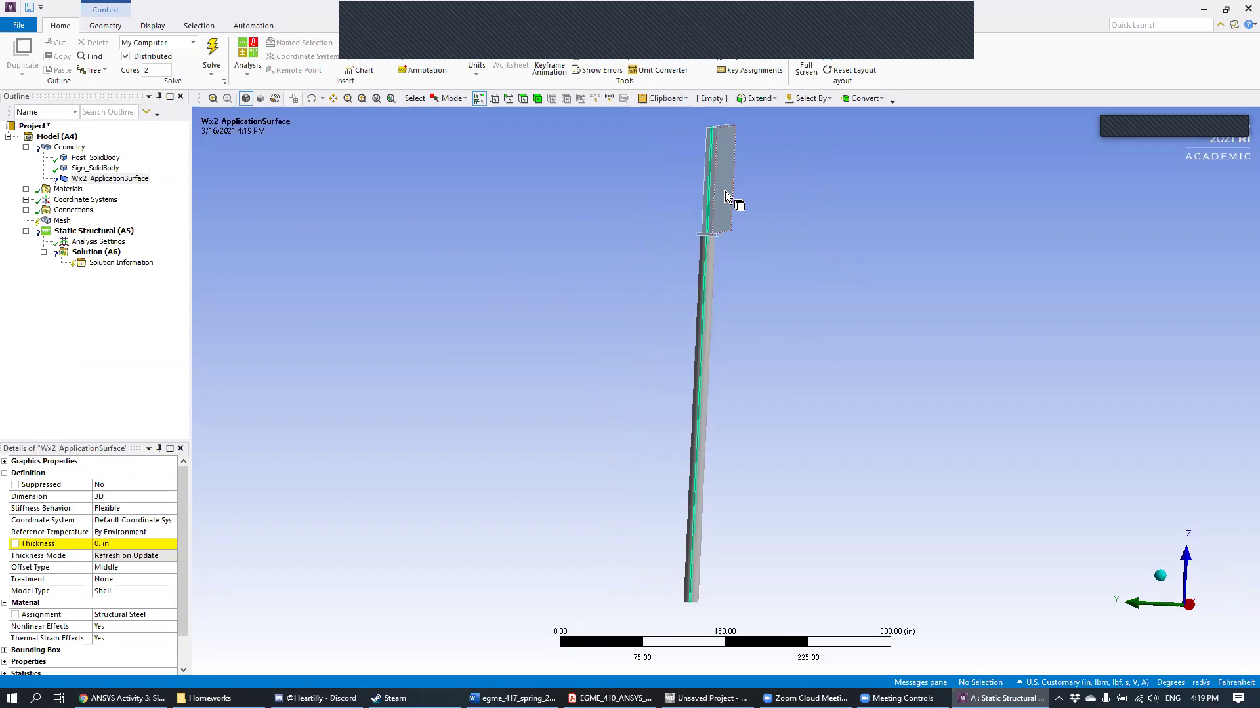
# Step: Examine the Wx2_ApplicationSurface strip along the sign's edge and the post from several angles and distances
pyautogui.moveTo(722, 159); pyautogui.dragTo(739, 207, button='middle')
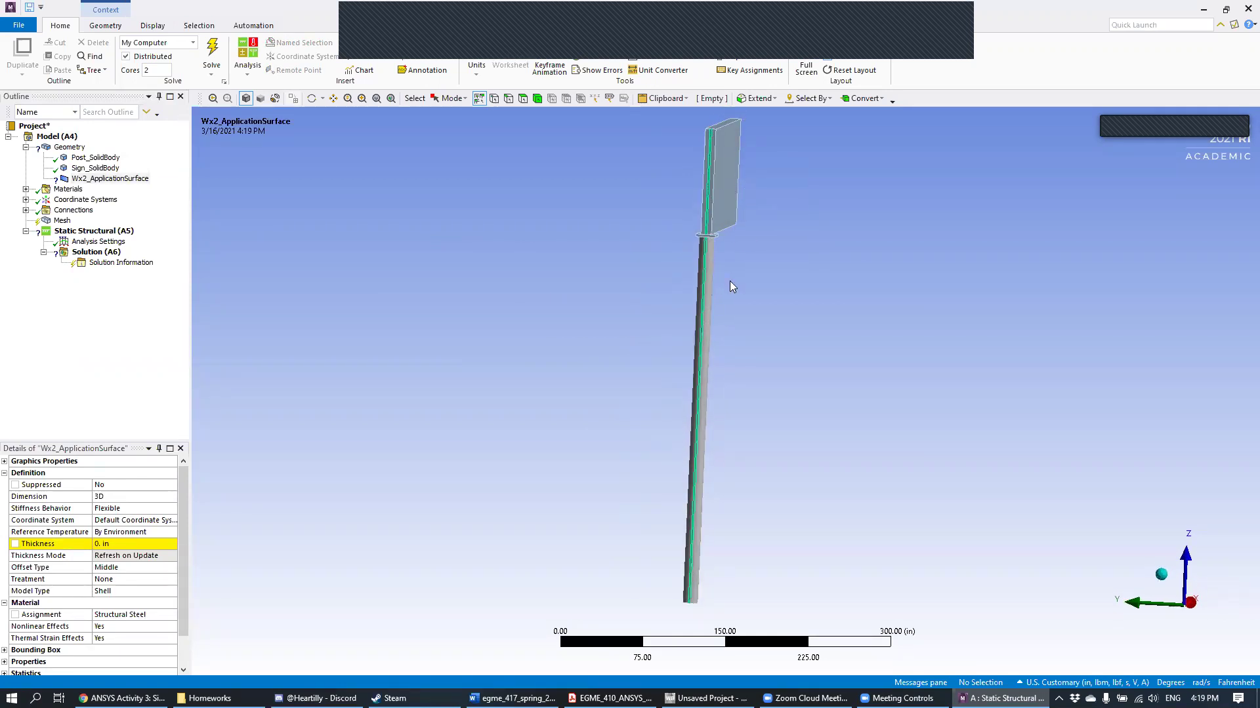
pyautogui.scroll(5, 701, 314)
pyautogui.keyDown('ctrl'); pyautogui.moveTo(682, 226); pyautogui.dragTo(721, 409, button='middle'); pyautogui.keyUp('ctrl')
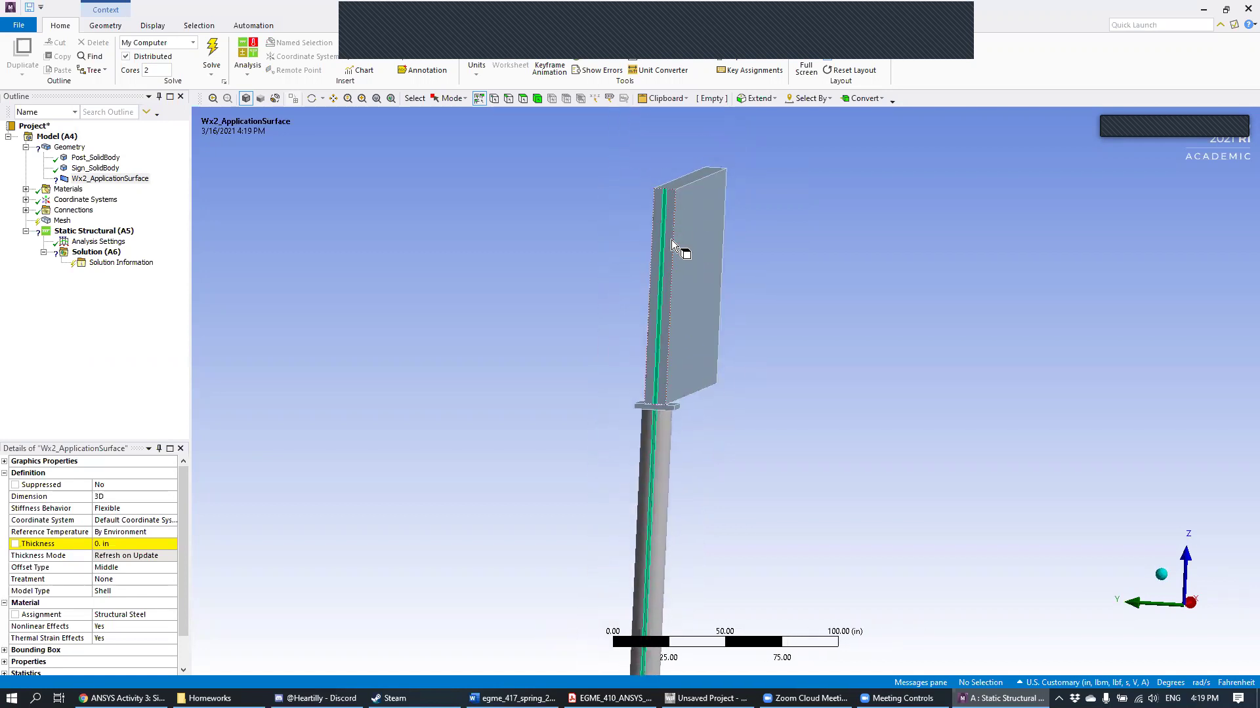
pyautogui.moveTo(667, 195); pyautogui.dragTo(740, 392, button='middle')
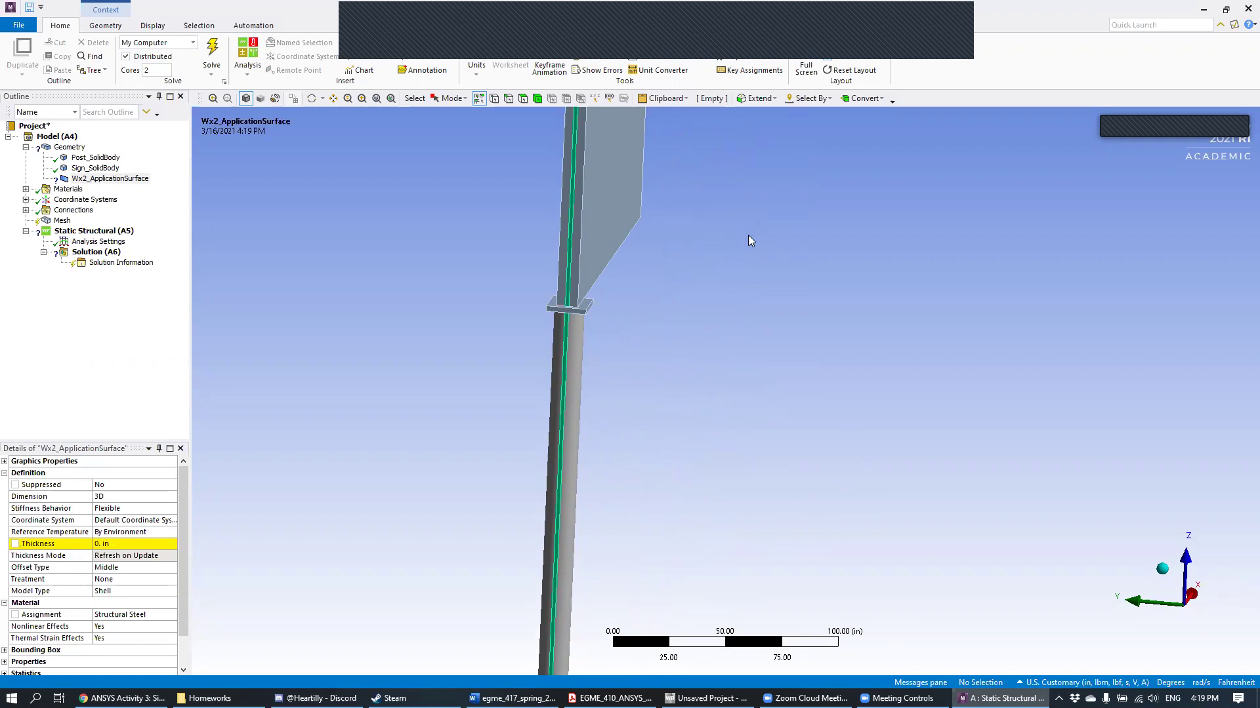
pyautogui.moveTo(759, 257); pyautogui.dragTo(699, 260, button='middle')
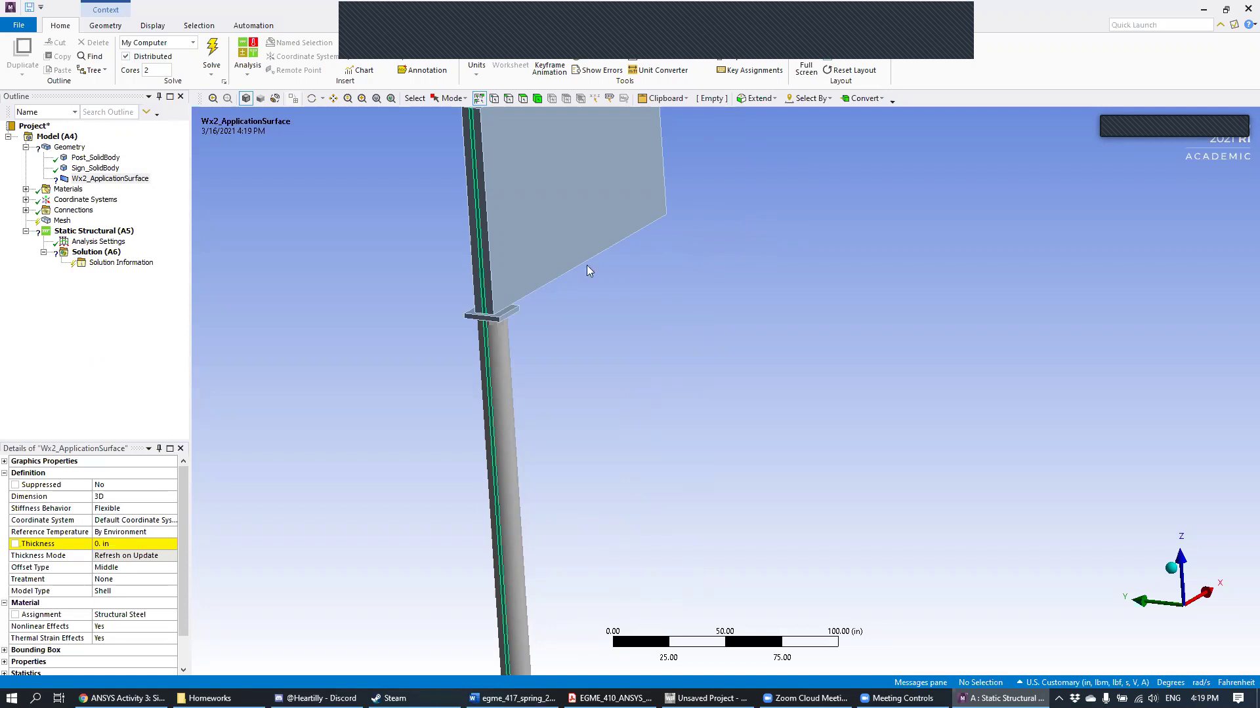
pyautogui.moveTo(675, 201); pyautogui.dragTo(617, 286, button='middle')
pyautogui.scroll(5, 616, 286)
pyautogui.moveTo(463, 266); pyautogui.dragTo(569, 218, button='middle')
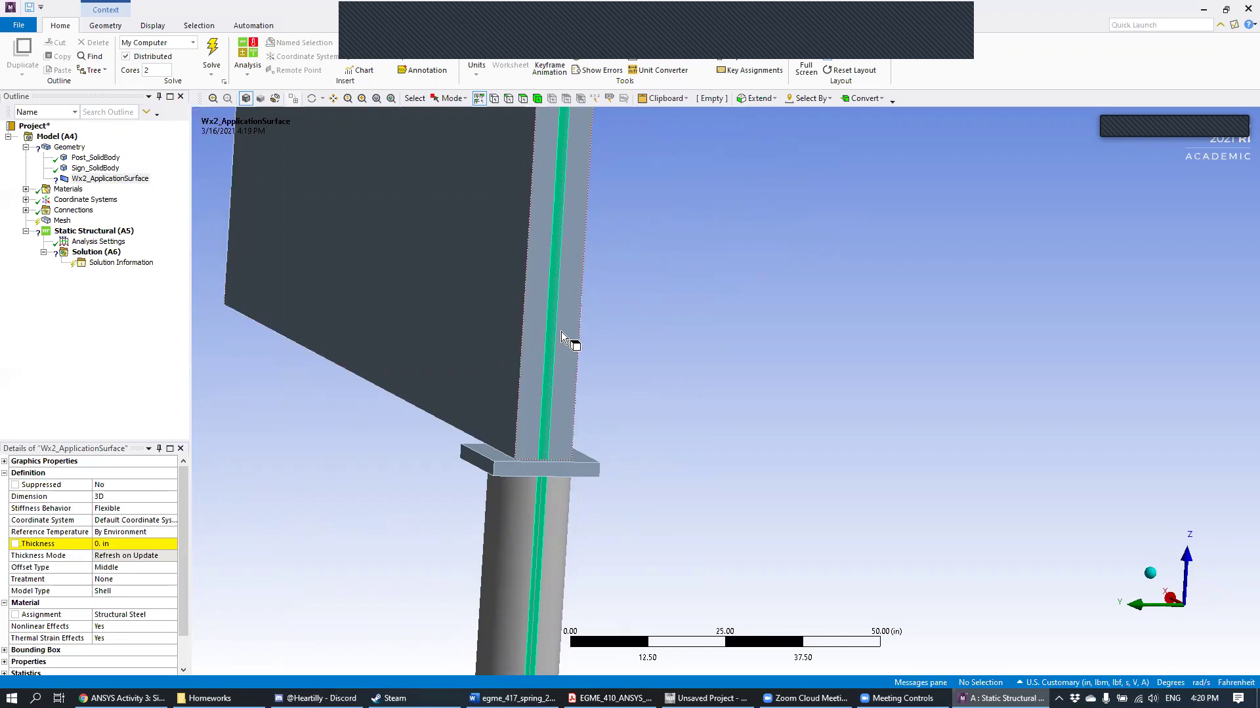
pyautogui.scroll(-4, 637, 347)
pyautogui.scroll(-2, 638, 348)
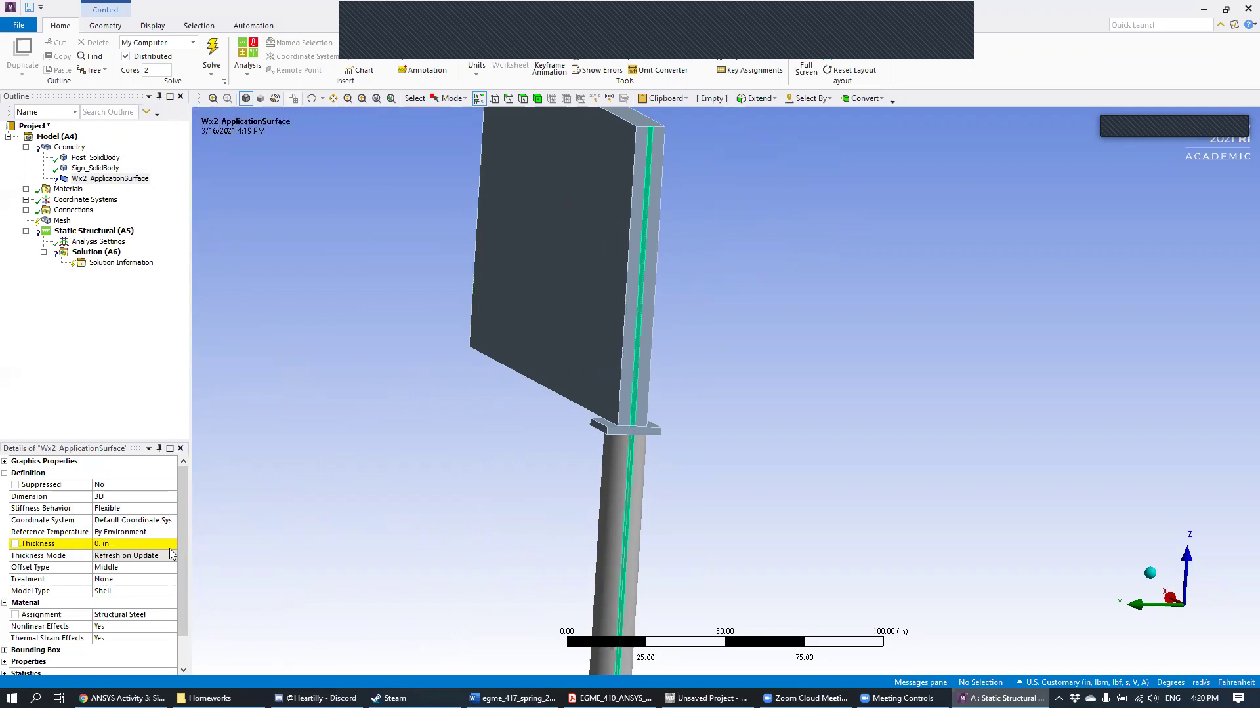
pyautogui.click(126, 544)
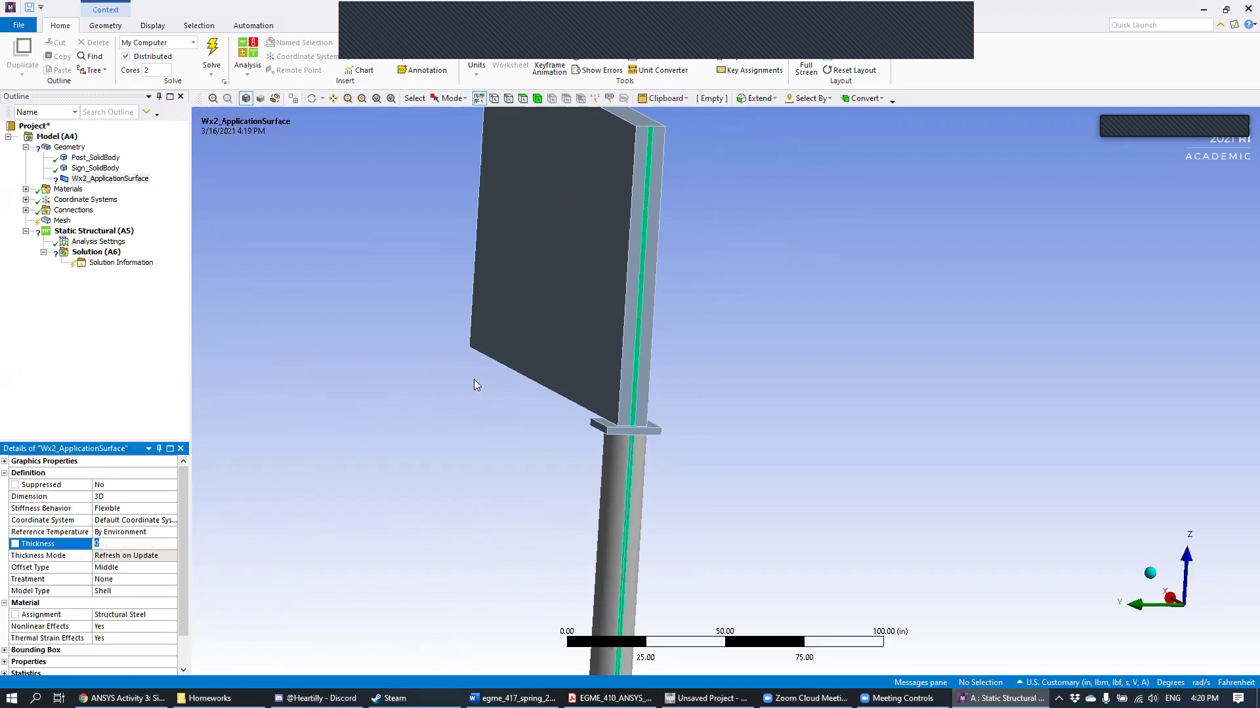
pyautogui.click(429, 357)
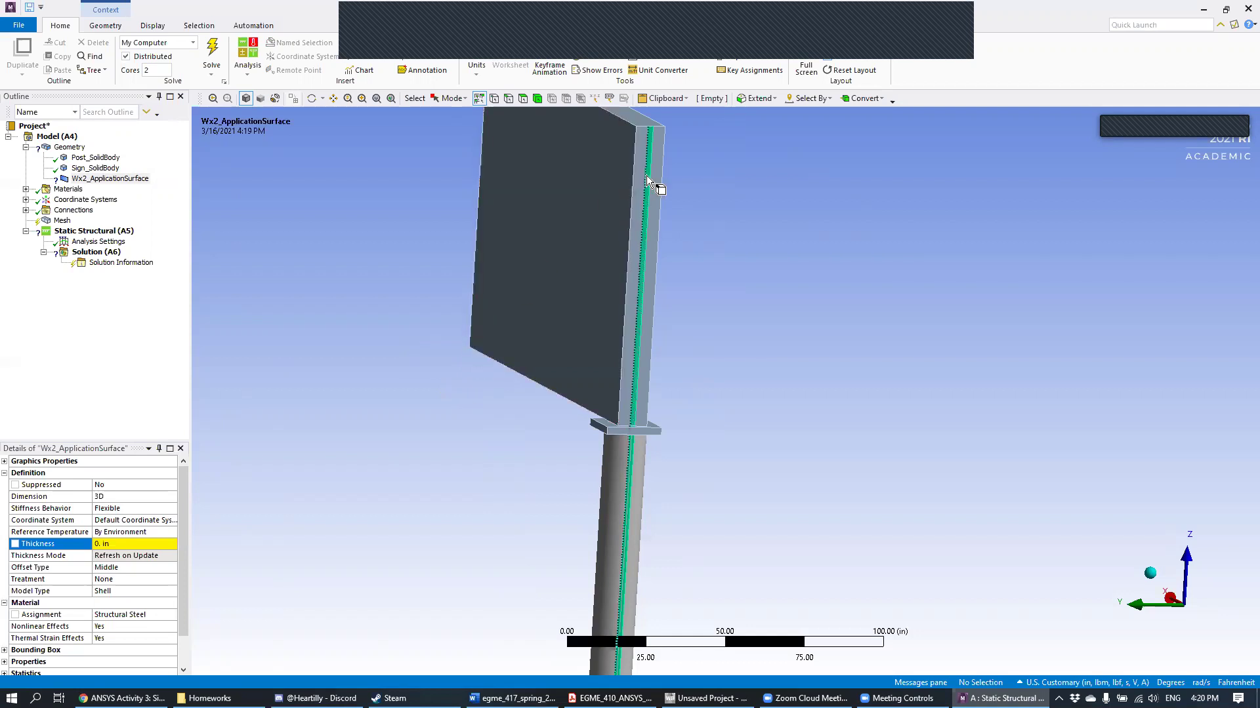
pyautogui.scroll(1, 659, 256)
pyautogui.scroll(3, 623, 250)
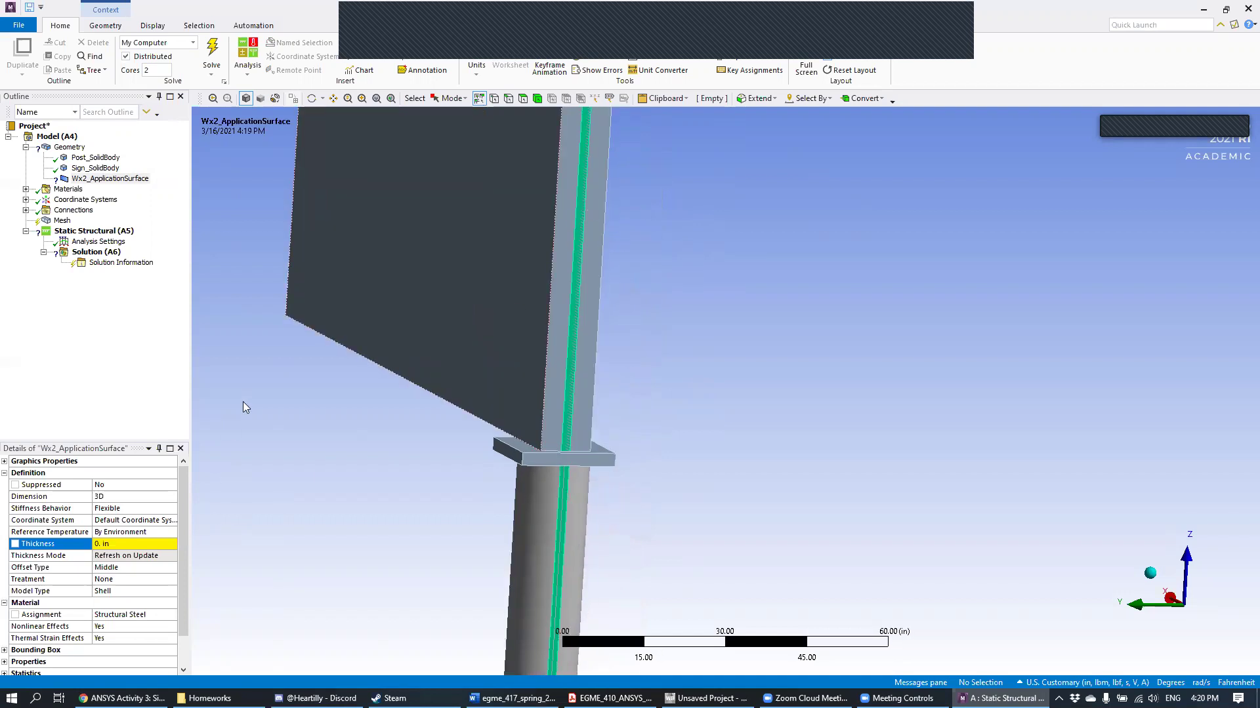
pyautogui.click(137, 178)
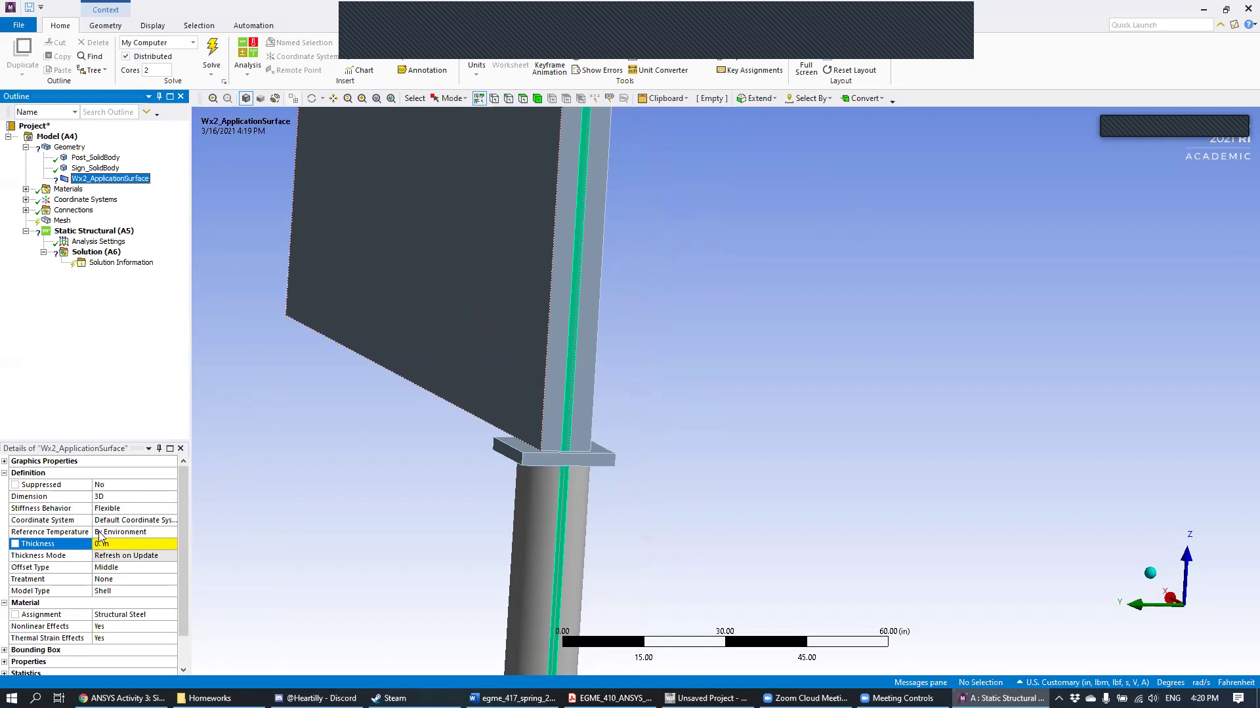
pyautogui.click(115, 543)
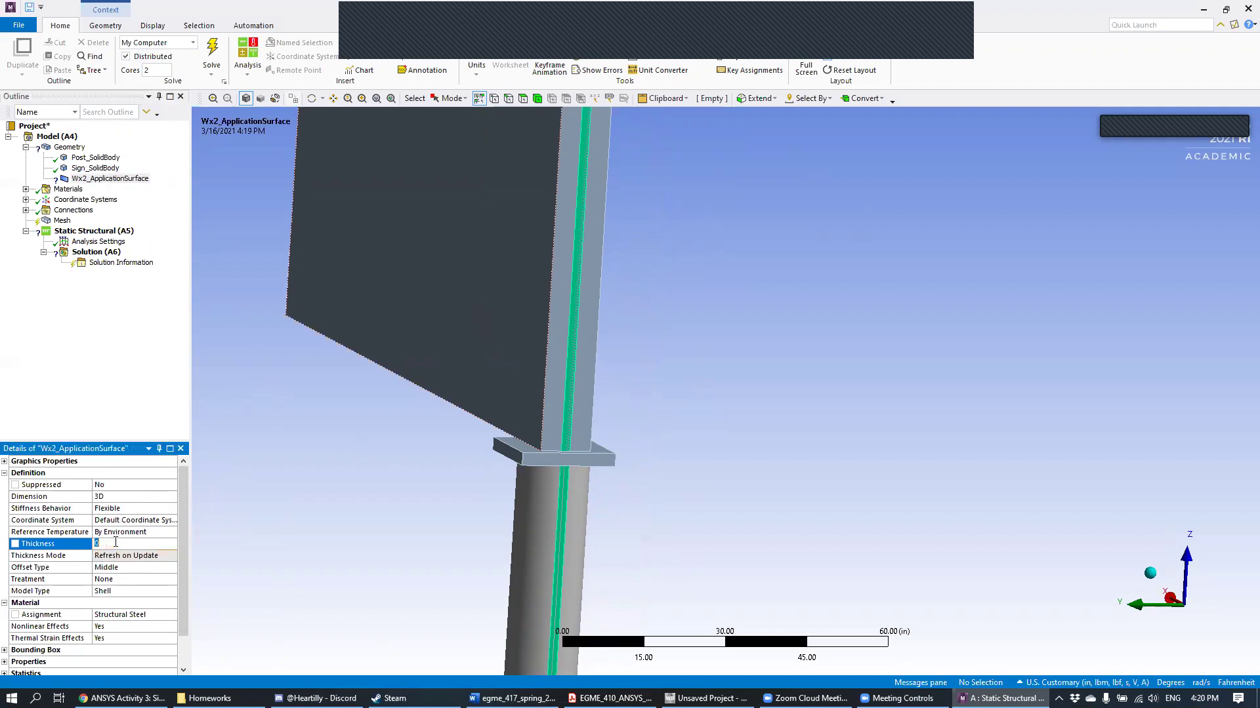
pyautogui.click(276, 493)
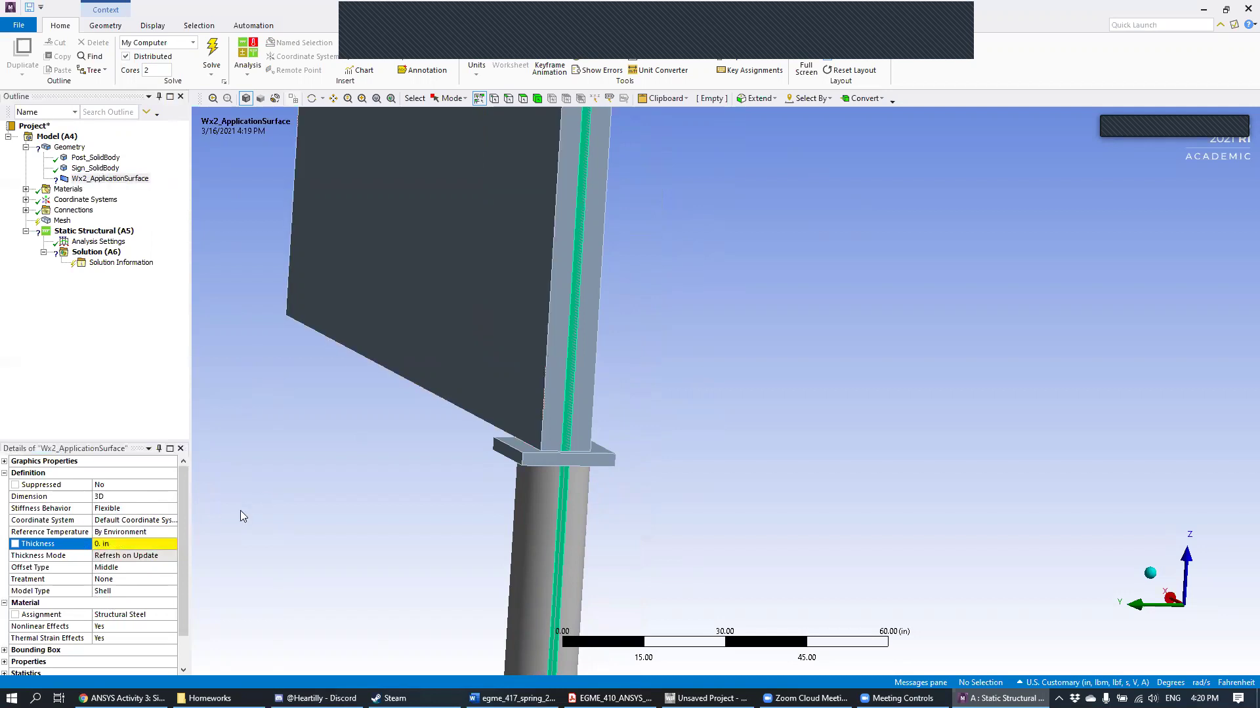
pyautogui.click(134, 544)
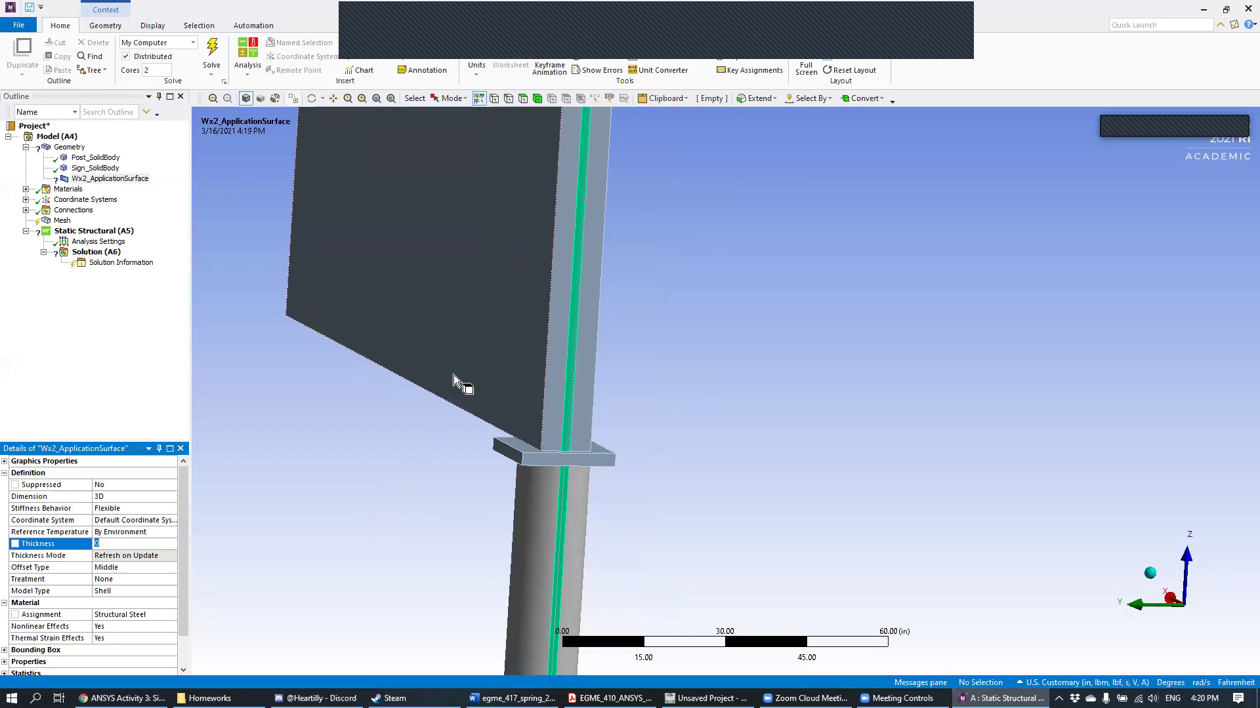
pyautogui.click(305, 460)
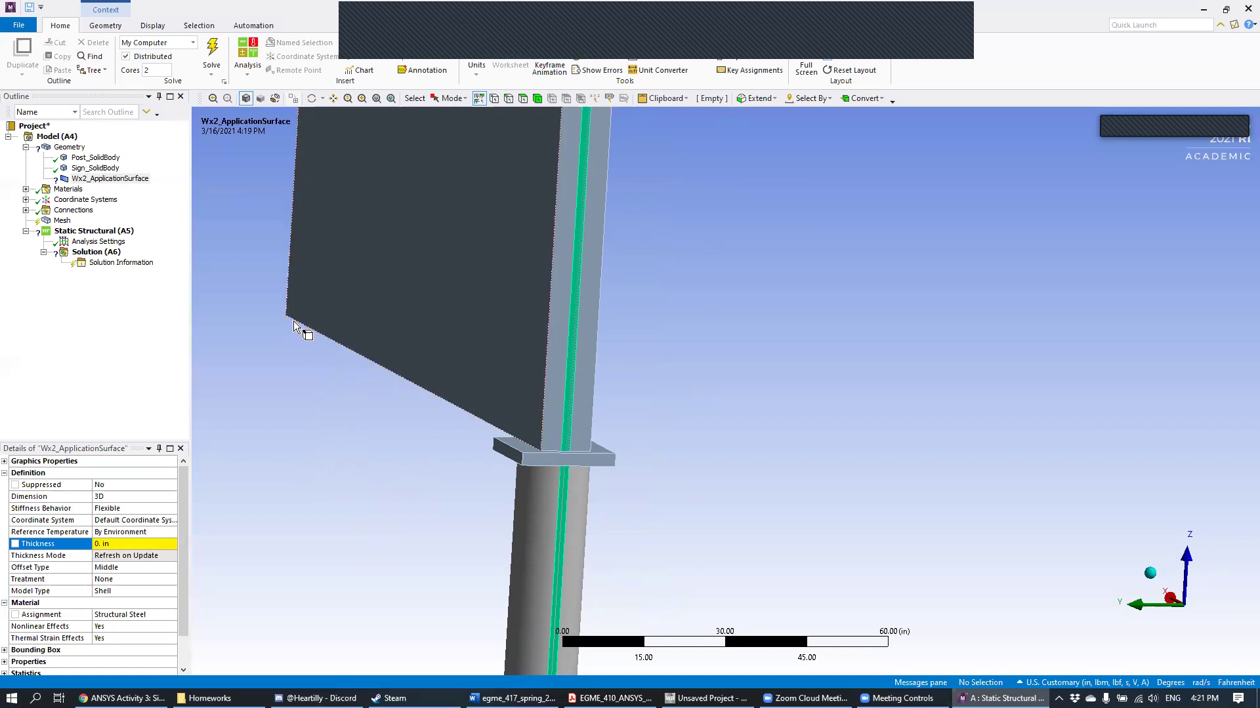
# Step: Select the U.S. Customary (in, lbm, lbf, °F, s, V, A) units and set the Wx2_ApplicationSurface thickness to 1e-3 in
pyautogui.click(478, 68)
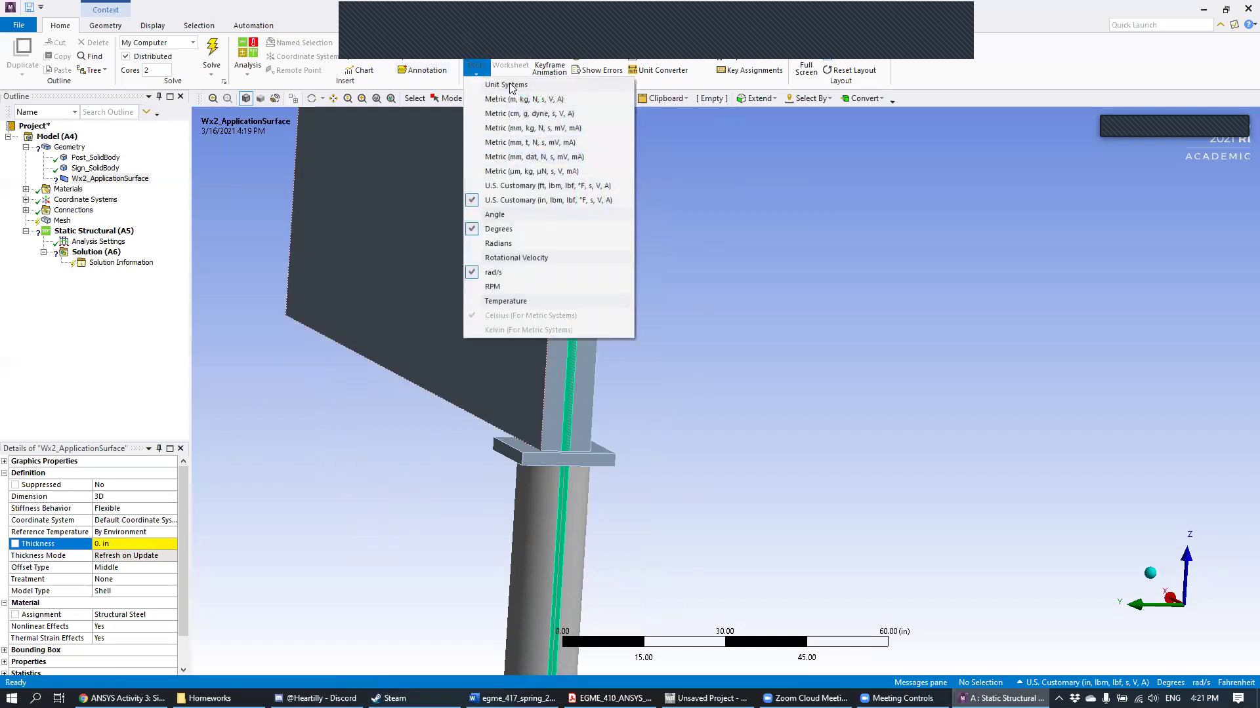
pyautogui.click(526, 200)
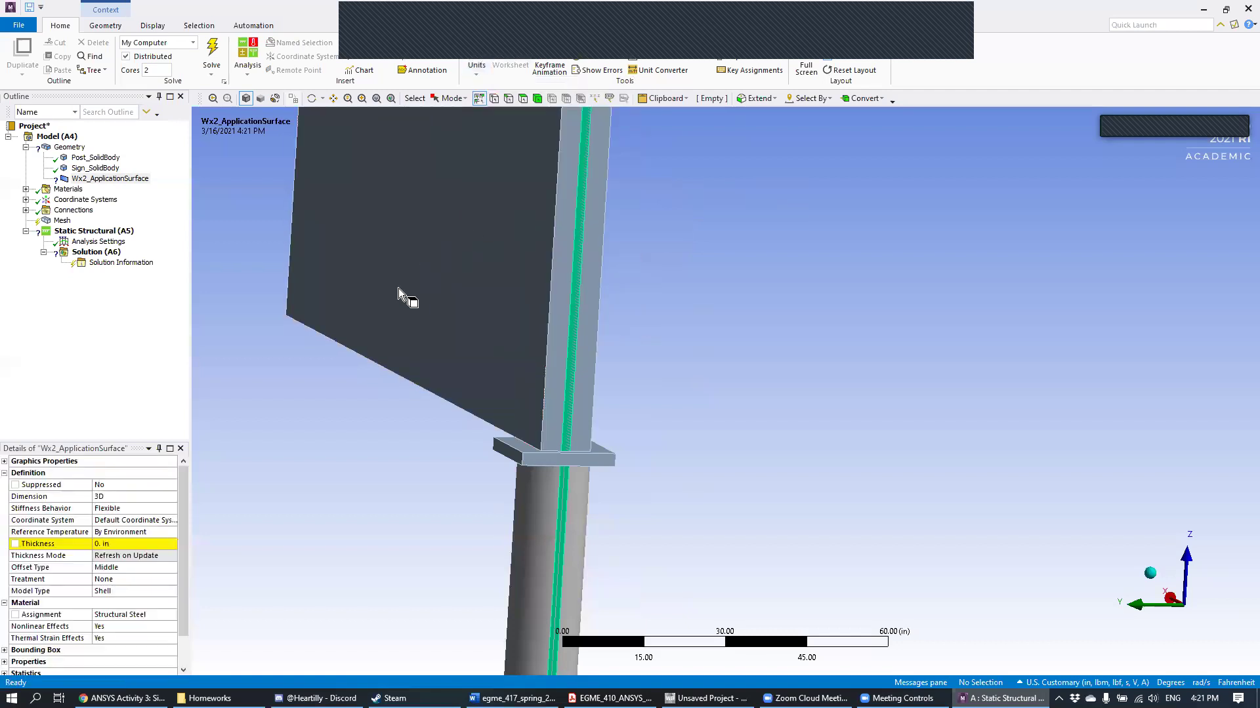
pyautogui.click(104, 543)
pyautogui.write('1e-3')
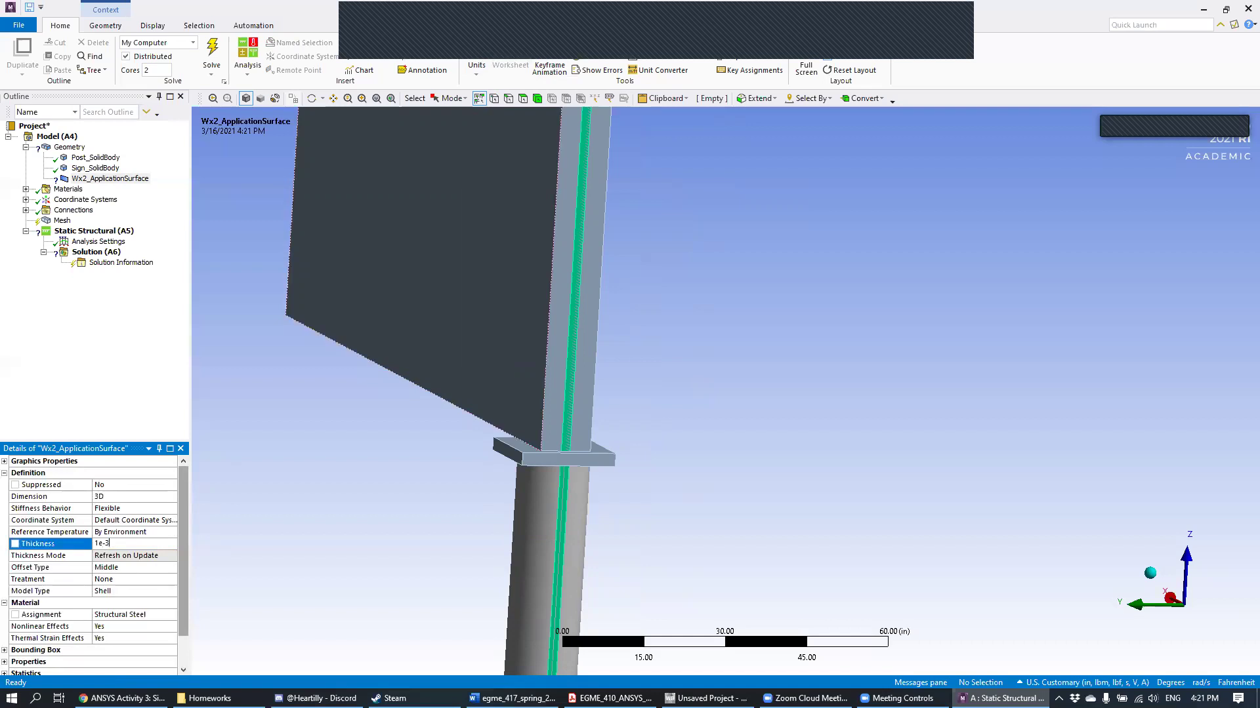
pyautogui.press('Return')
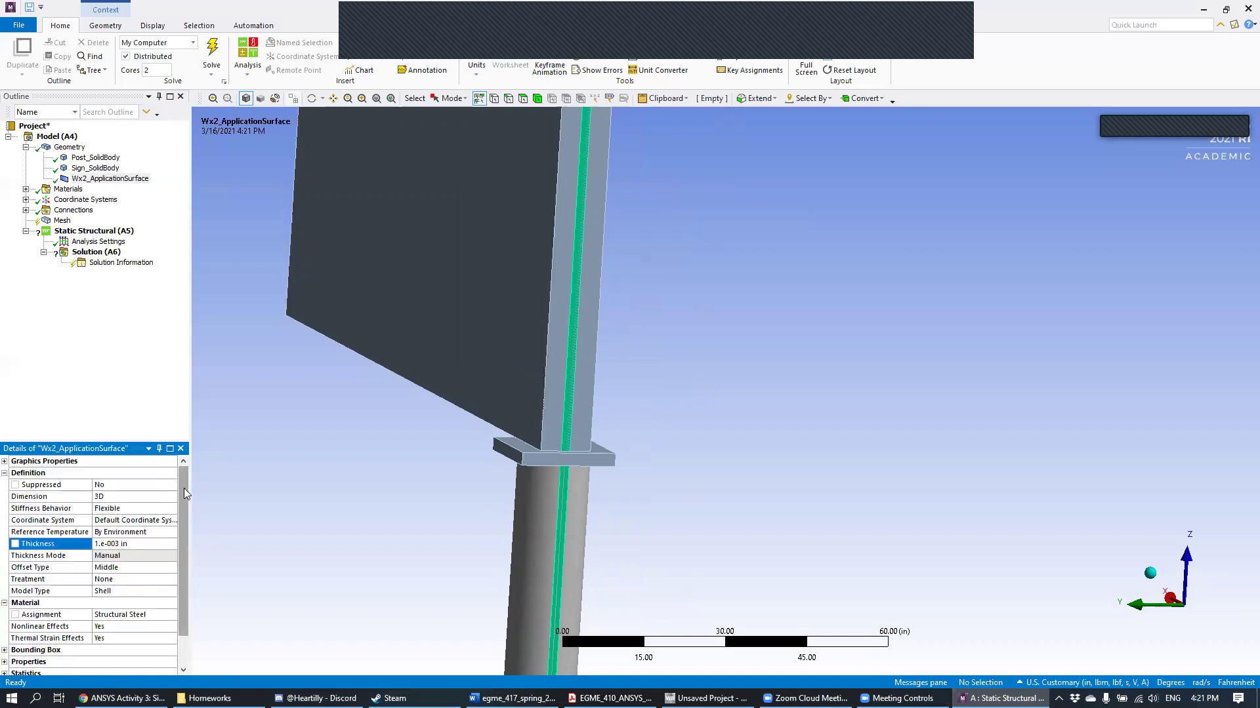
pyautogui.moveTo(700, 351); pyautogui.dragTo(628, 358, button='middle')
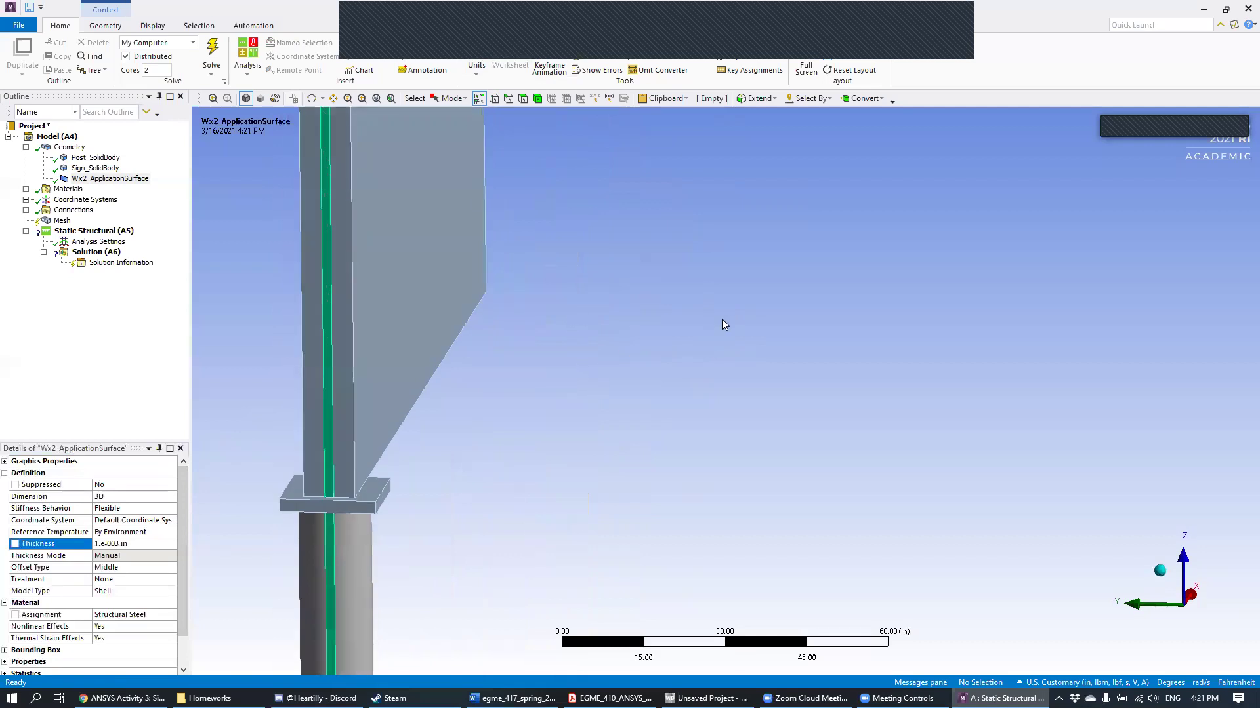
pyautogui.scroll(-5, 618, 363)
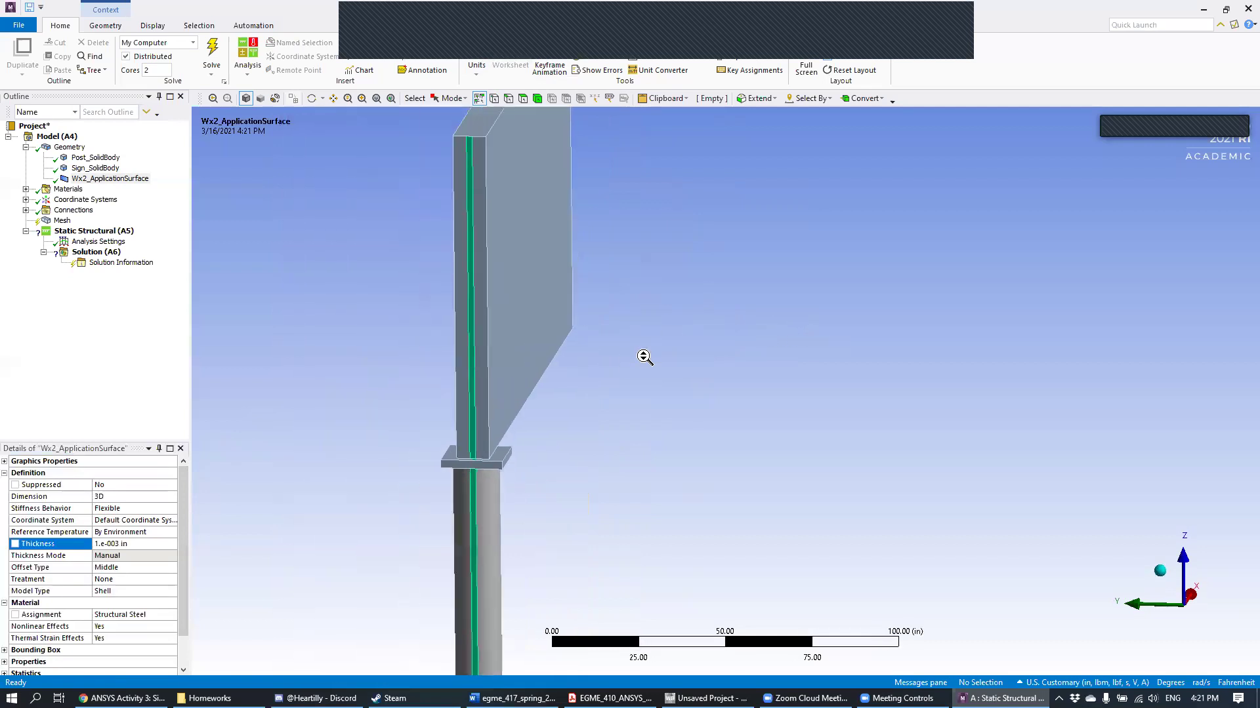
pyautogui.moveTo(761, 354); pyautogui.dragTo(638, 352, button='middle')
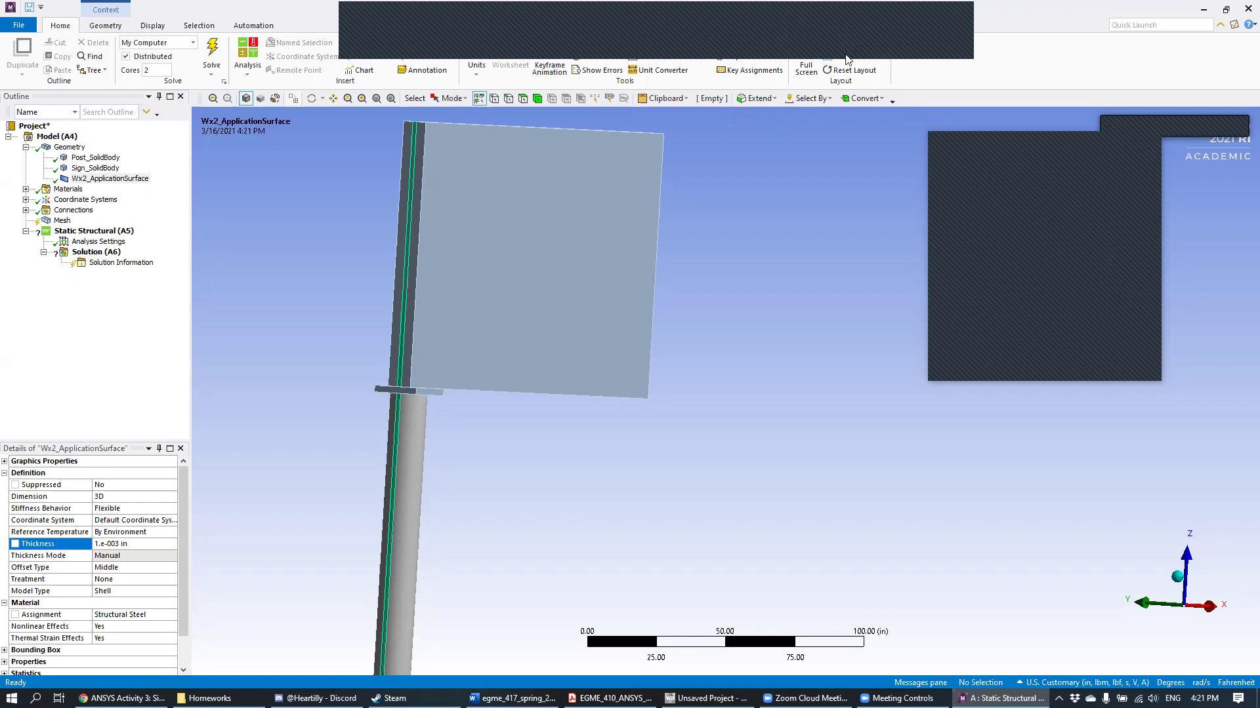
pyautogui.click(864, 45)
pyautogui.click(1001, 203)
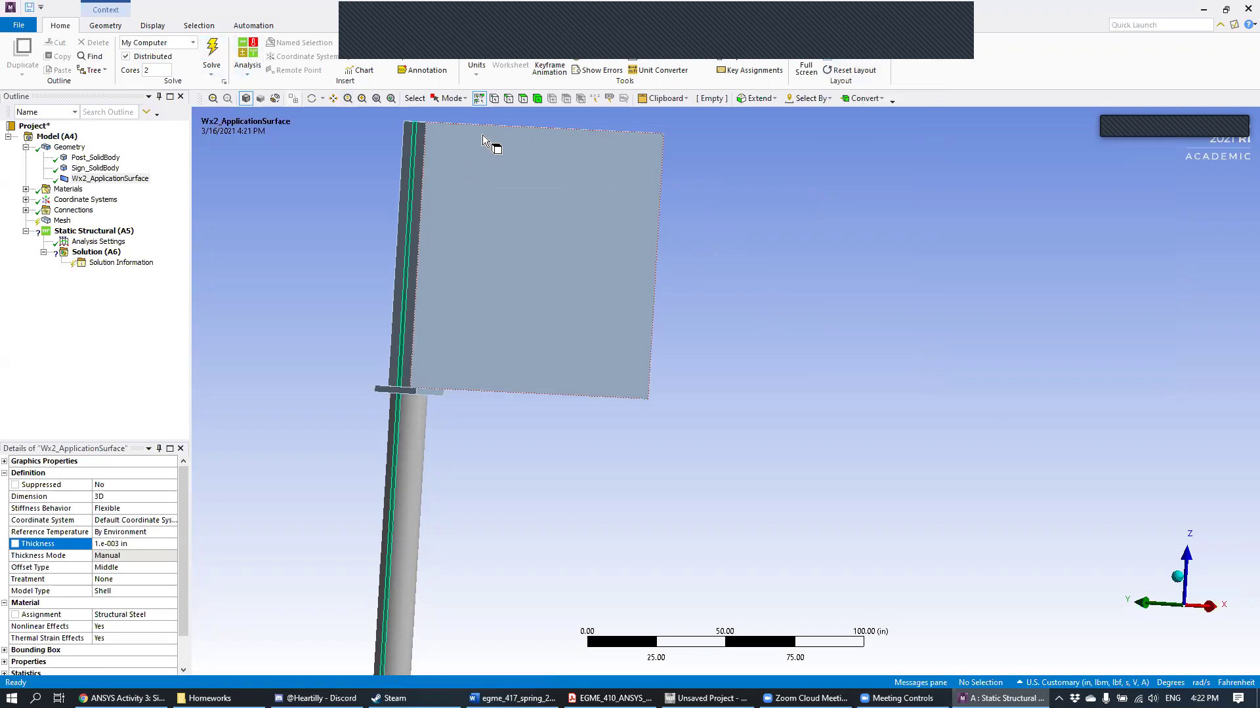
# Step: Check the material assignments of Sign_SolidBody and Post_SolidBody and where each body sits on the model
pyautogui.click(99, 168)
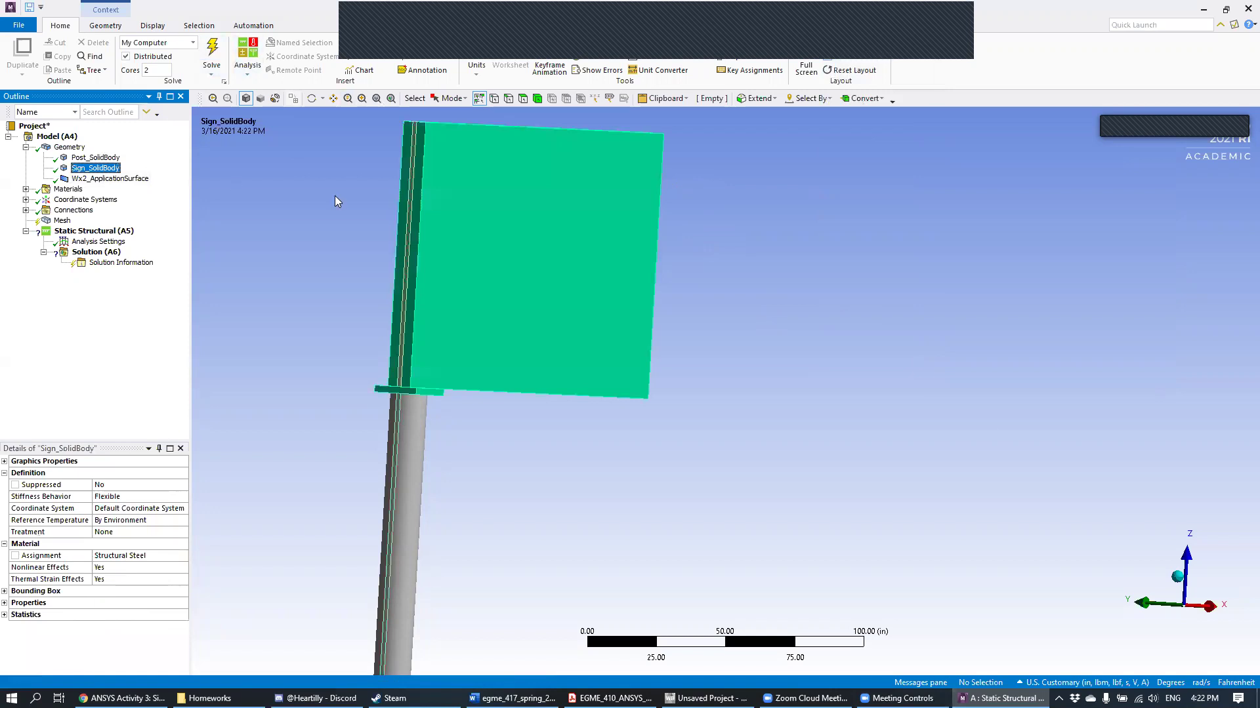
pyautogui.press('Up')
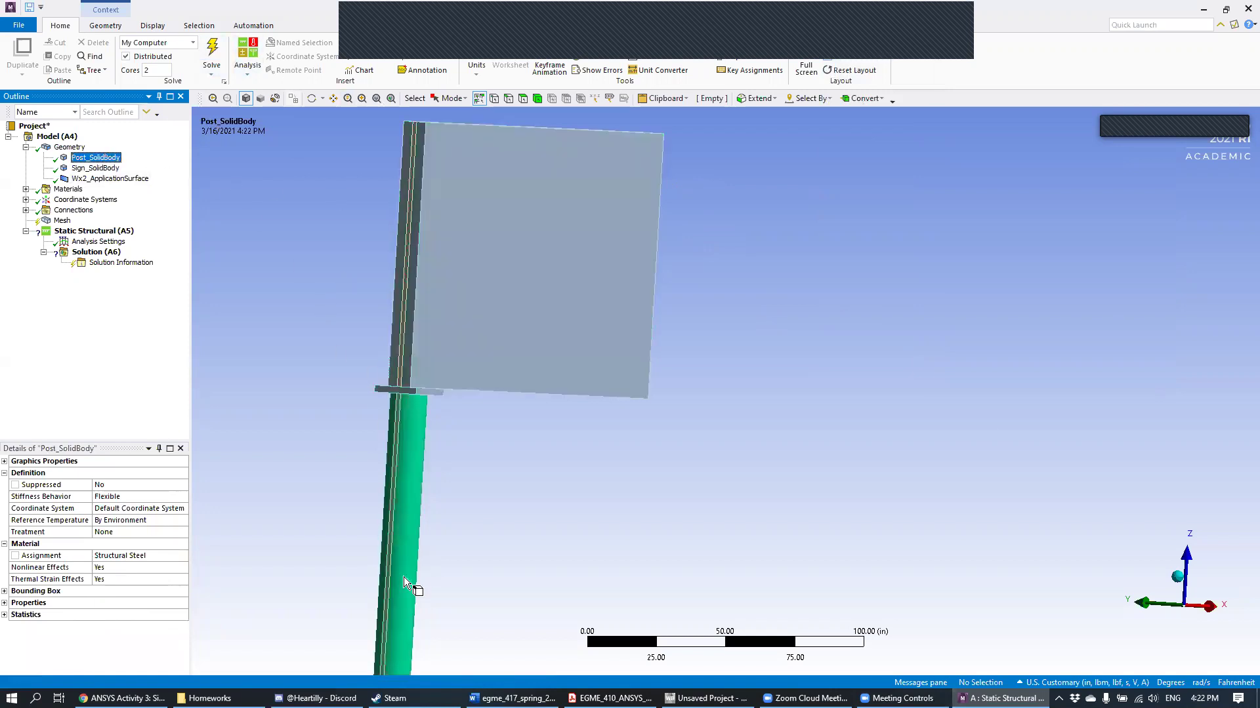
pyautogui.keyDown('ctrl'); pyautogui.moveTo(535, 437); pyautogui.dragTo(508, 146, button='middle'); pyautogui.keyUp('ctrl')
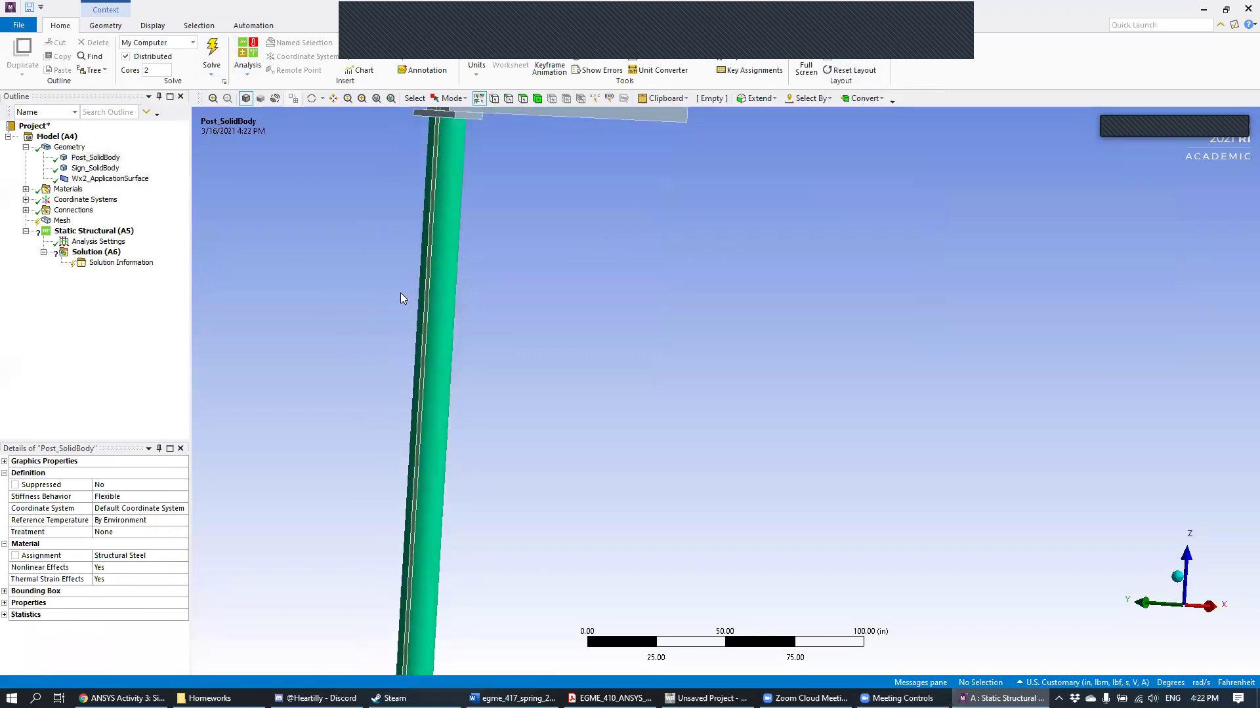
pyautogui.click(98, 158)
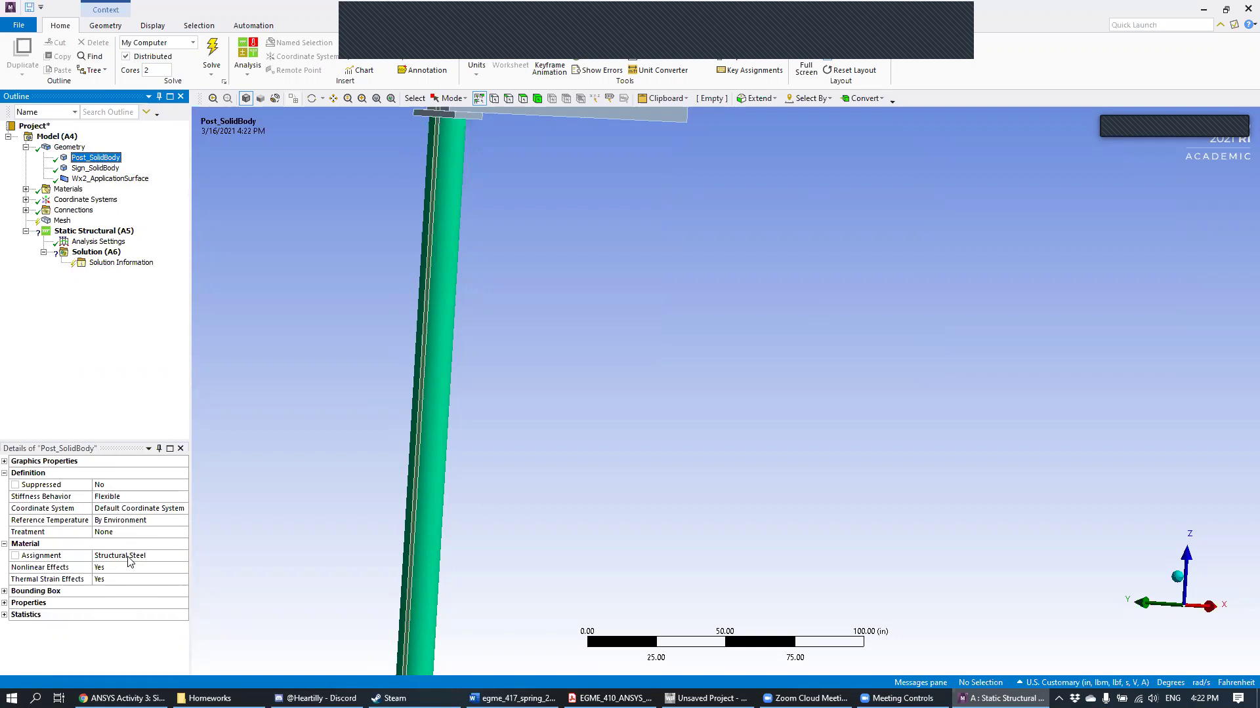
pyautogui.click(95, 168)
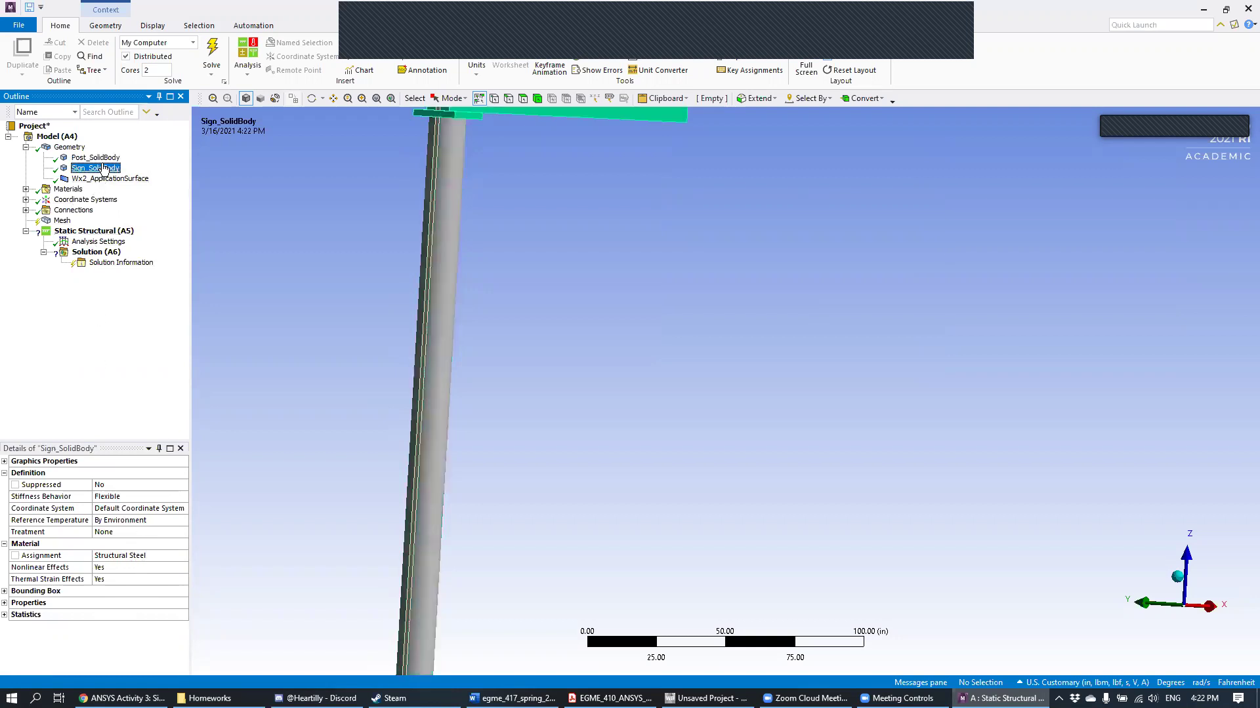
pyautogui.keyDown('ctrl'); pyautogui.moveTo(576, 252); pyautogui.dragTo(495, 576, button='middle'); pyautogui.keyUp('ctrl')
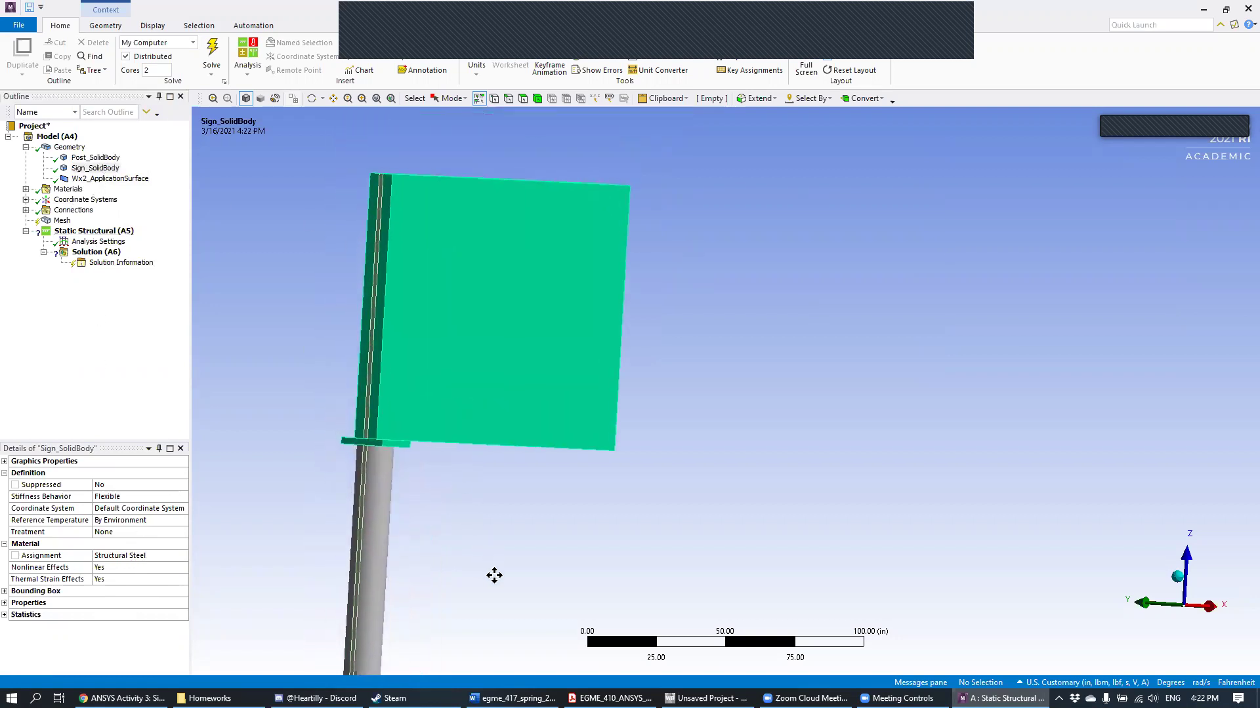
# Step: Assign the Aluminum 6061 T6 material to Sign_SolidBody
pyautogui.click(101, 170)
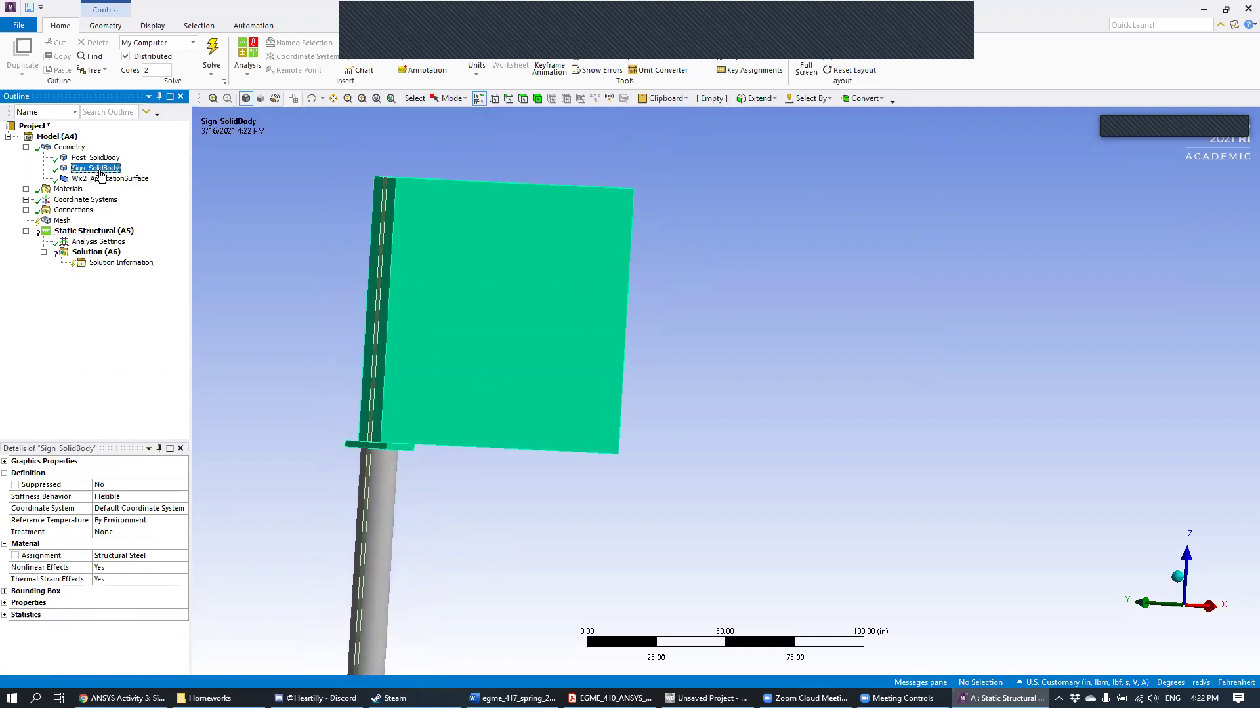
pyautogui.click(186, 556)
pyautogui.click(183, 556)
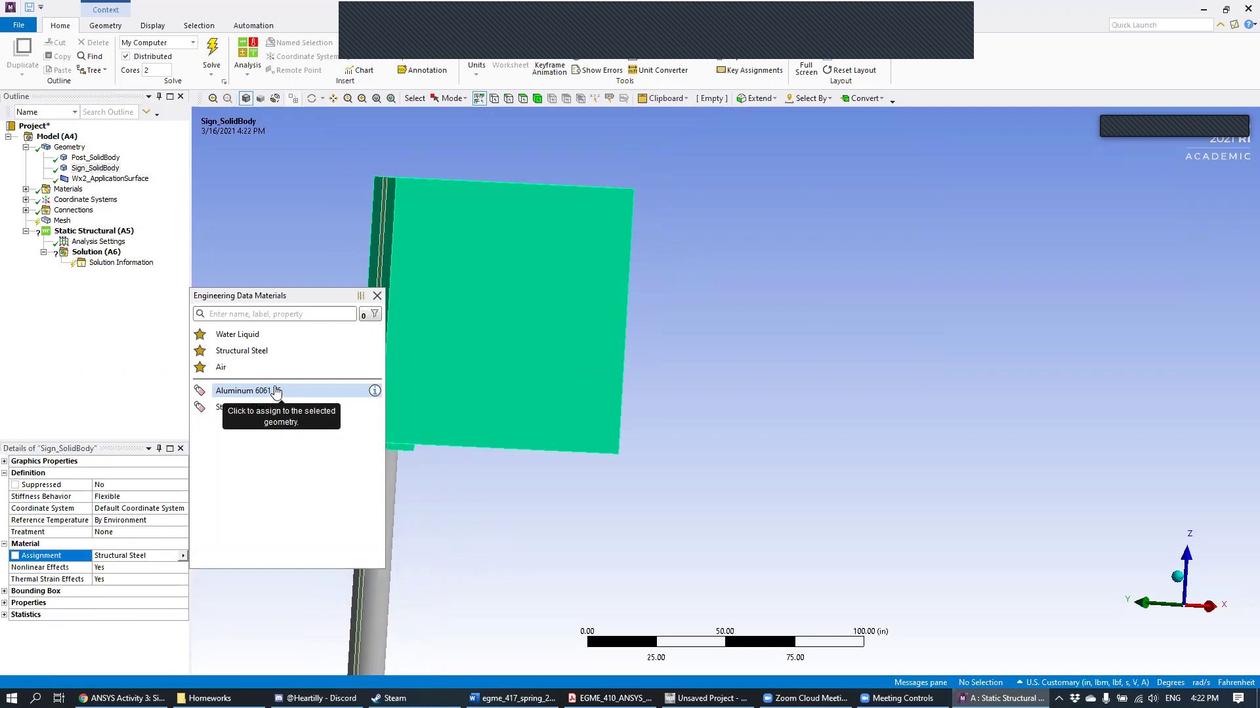
pyautogui.click(270, 391)
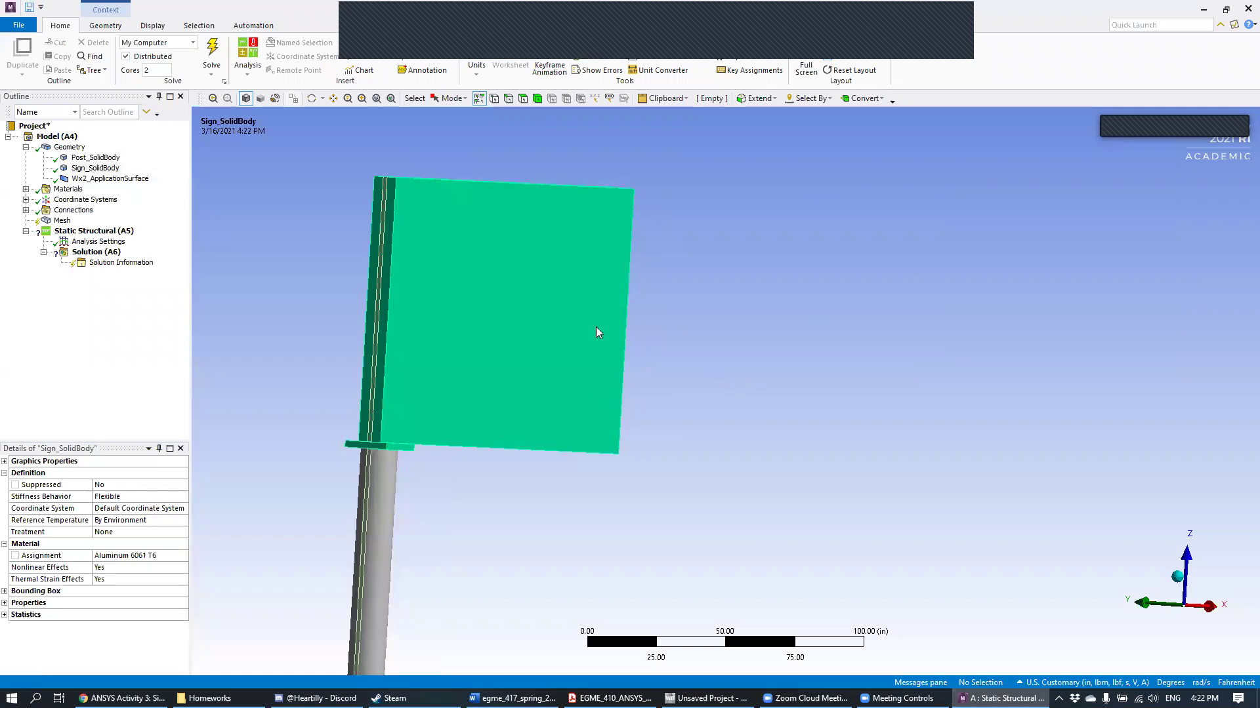
# Step: Expand the model's Connections and its Contacts group to list the contact regions, with the sign's broad face in view
pyautogui.moveTo(595, 332); pyautogui.dragTo(456, 464, button='middle')
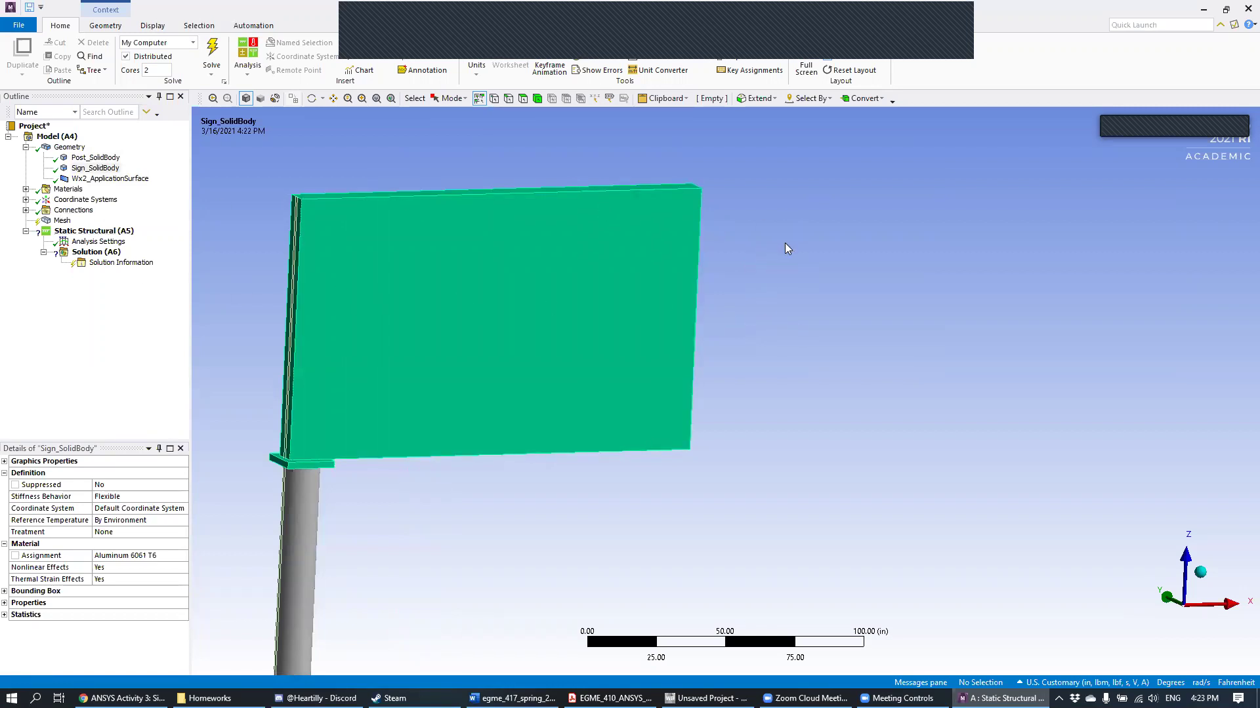
pyautogui.click(27, 210)
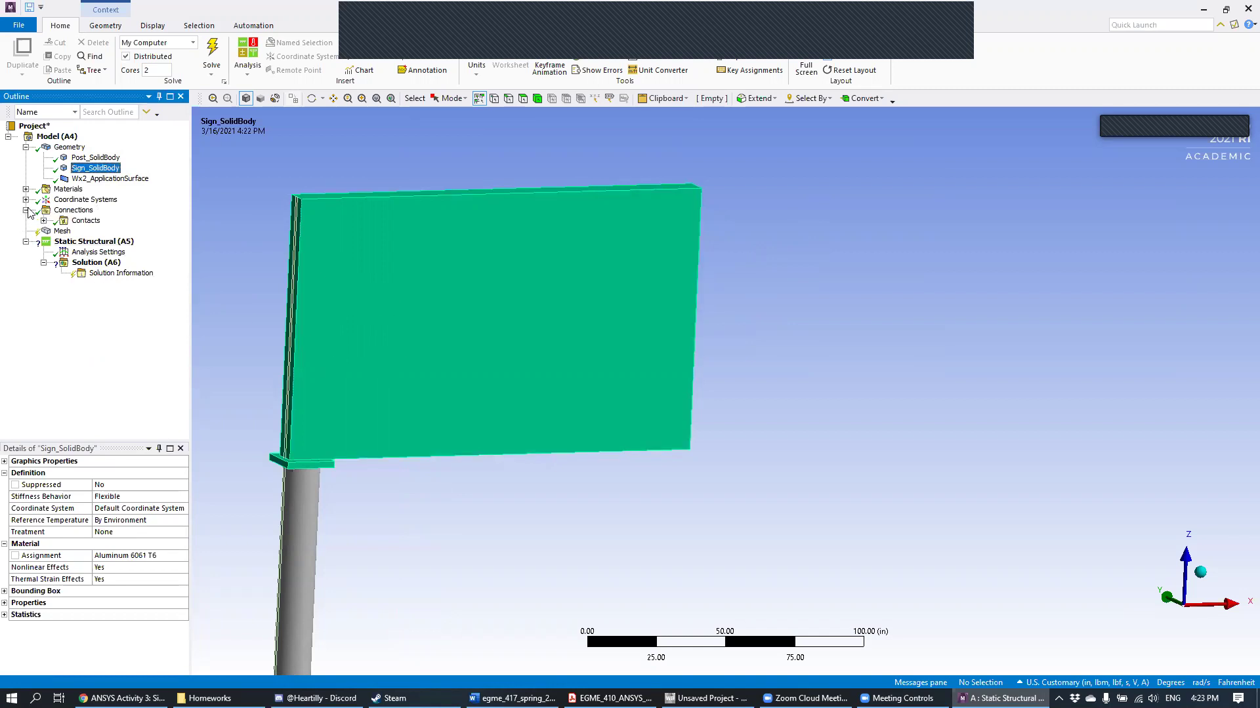
pyautogui.click(44, 220)
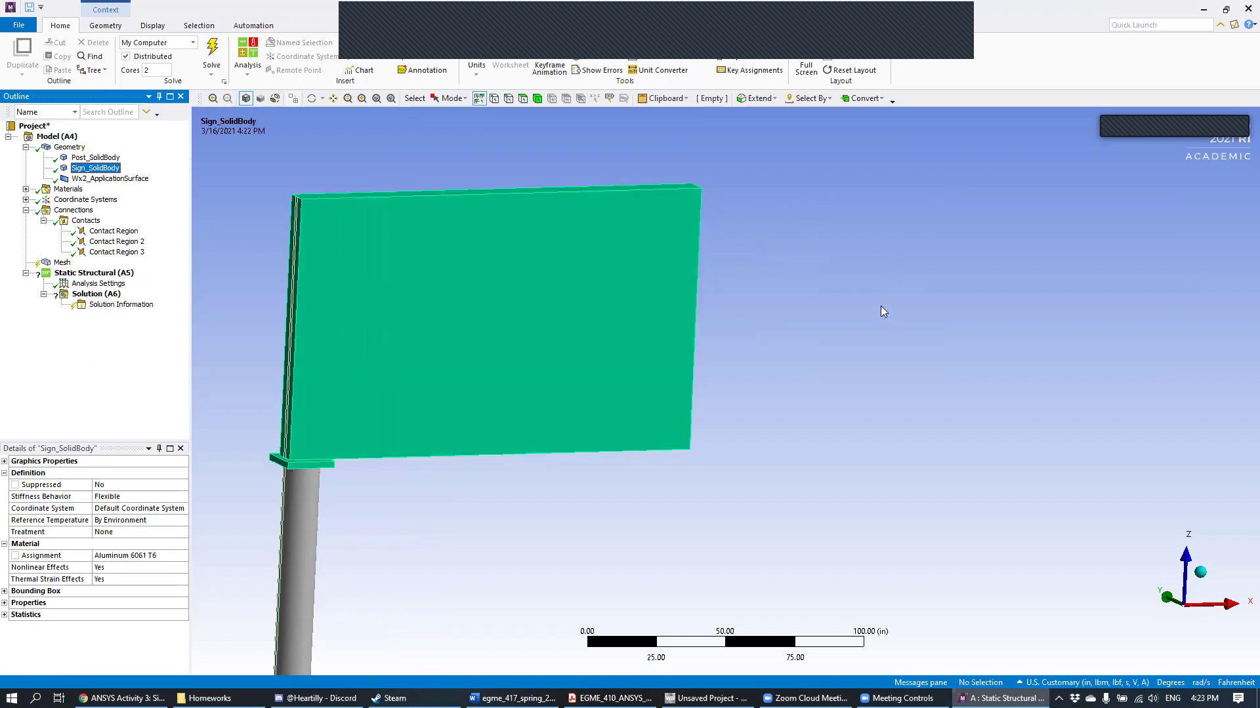
pyautogui.keyDown('ctrl'); pyautogui.moveTo(719, 239); pyautogui.dragTo(860, 227, button='middle'); pyautogui.keyUp('ctrl')
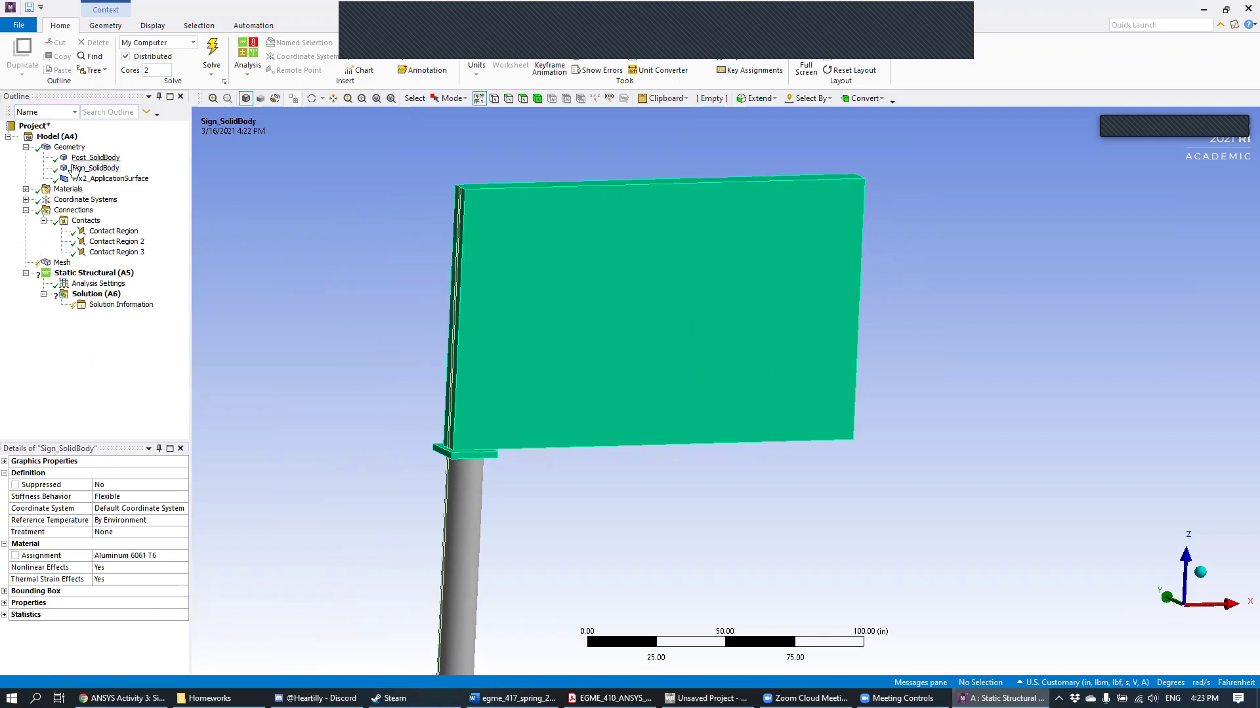
pyautogui.click(26, 211)
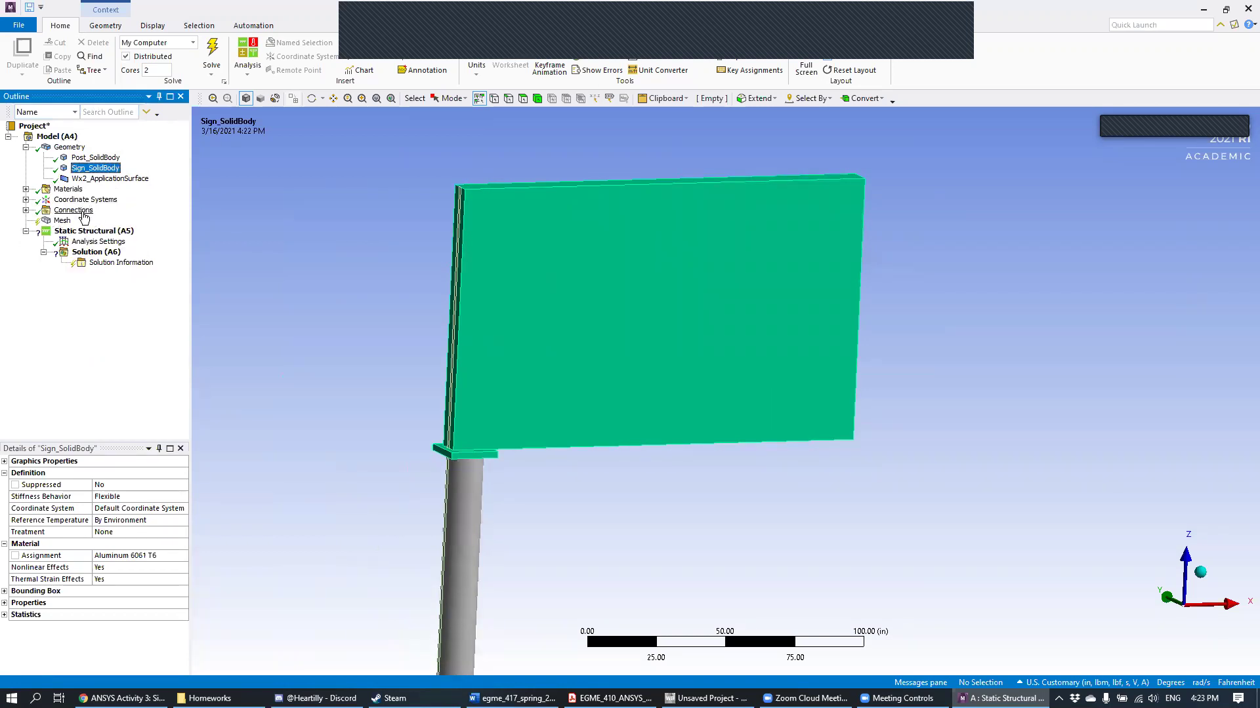
pyautogui.click(25, 210)
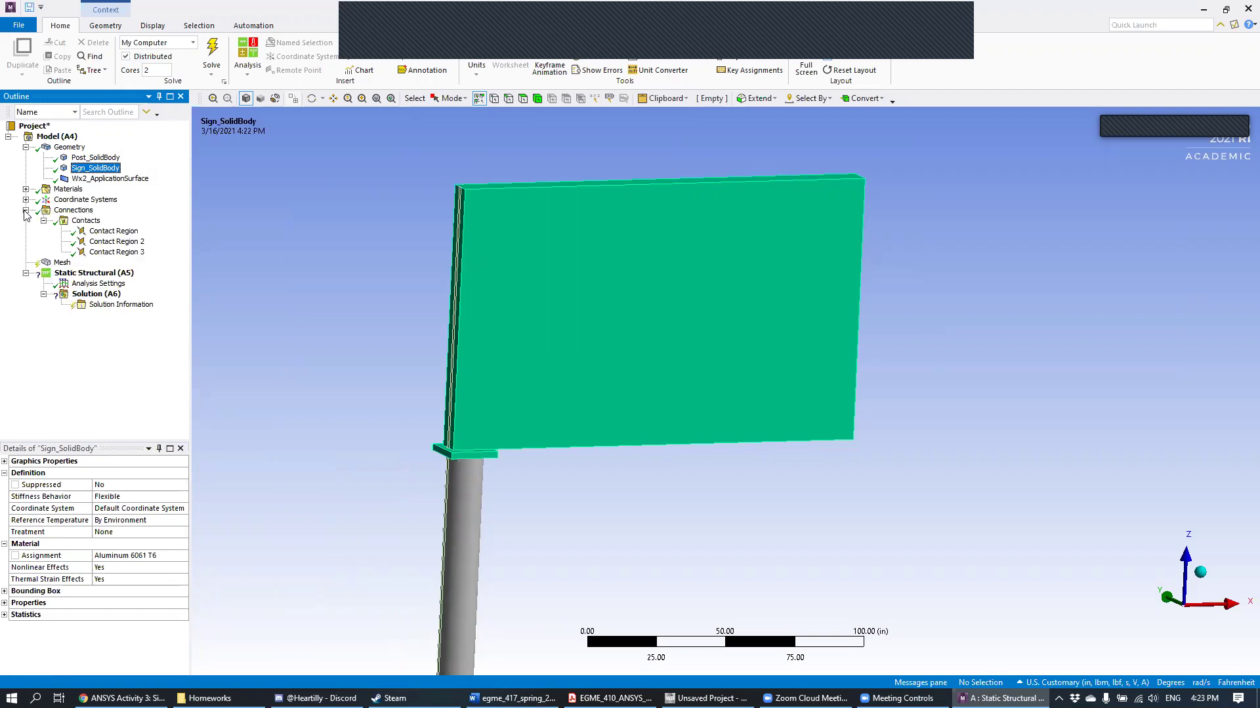
pyautogui.click(43, 221)
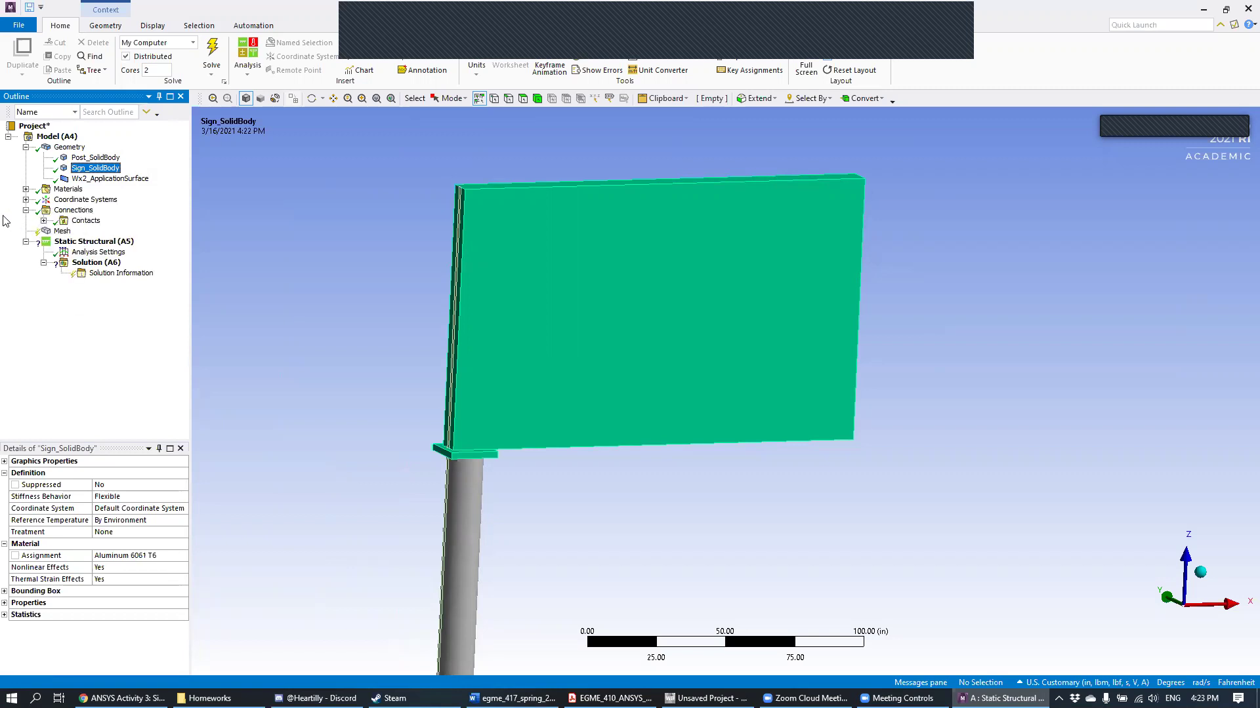
pyautogui.click(43, 221)
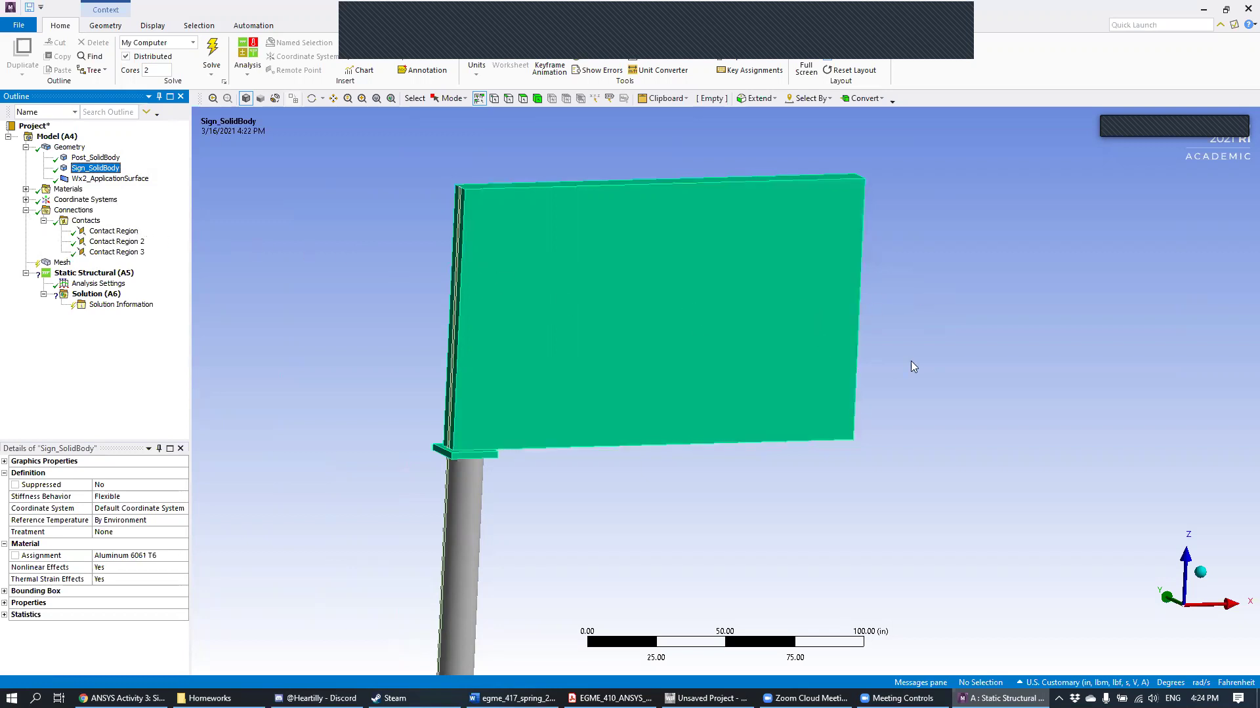
# Step: Examine the first Contact Region's contact face on the post and target face on the sign in the main and body views
pyautogui.moveTo(596, 356); pyautogui.dragTo(563, 356, button='middle')
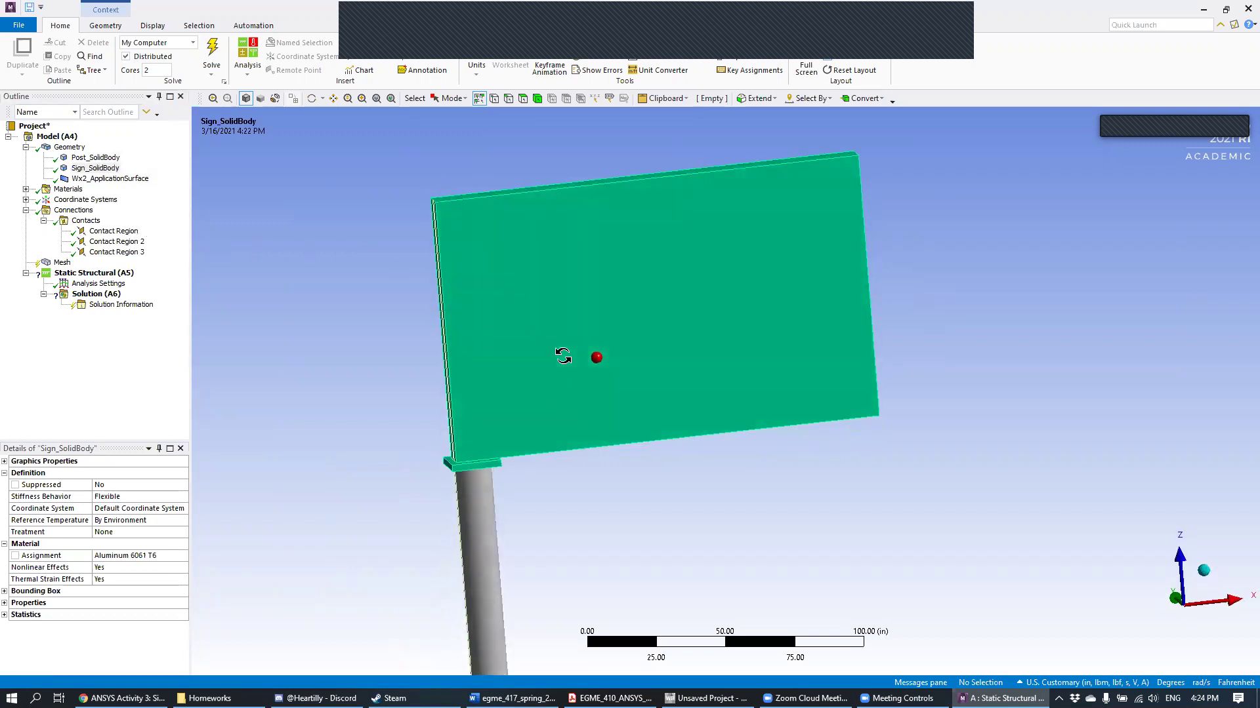
pyautogui.click(110, 231)
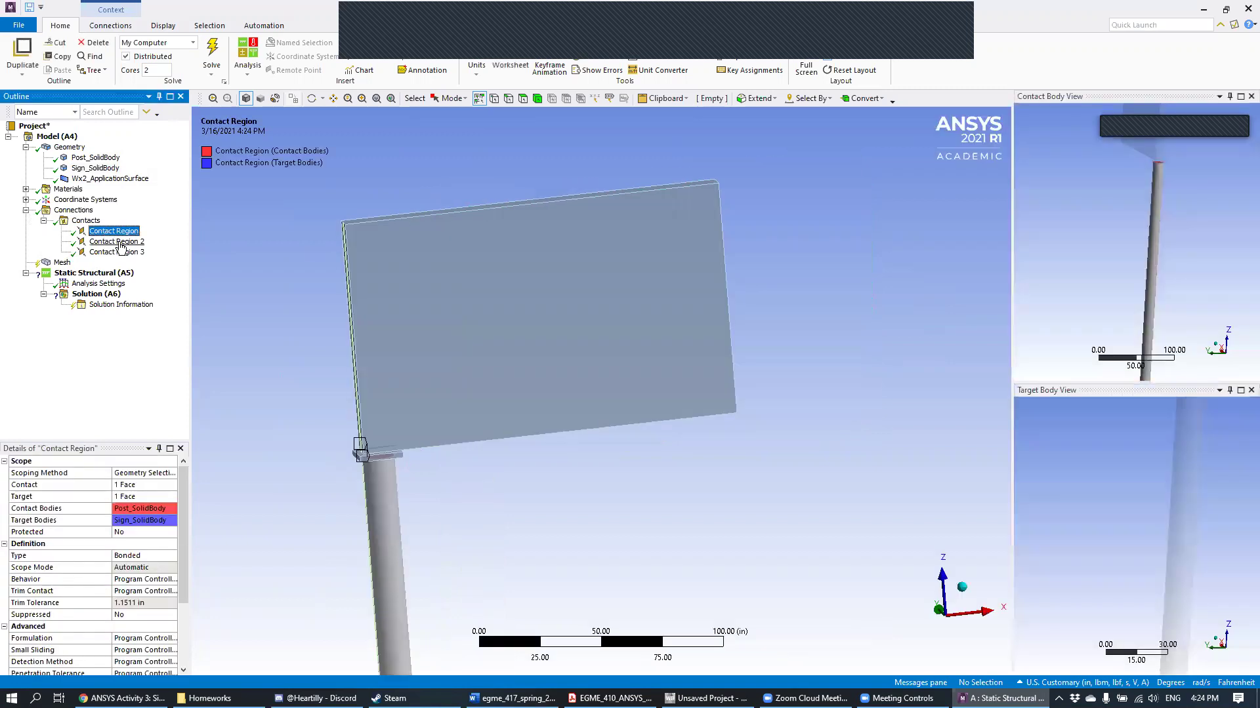
pyautogui.click(120, 243)
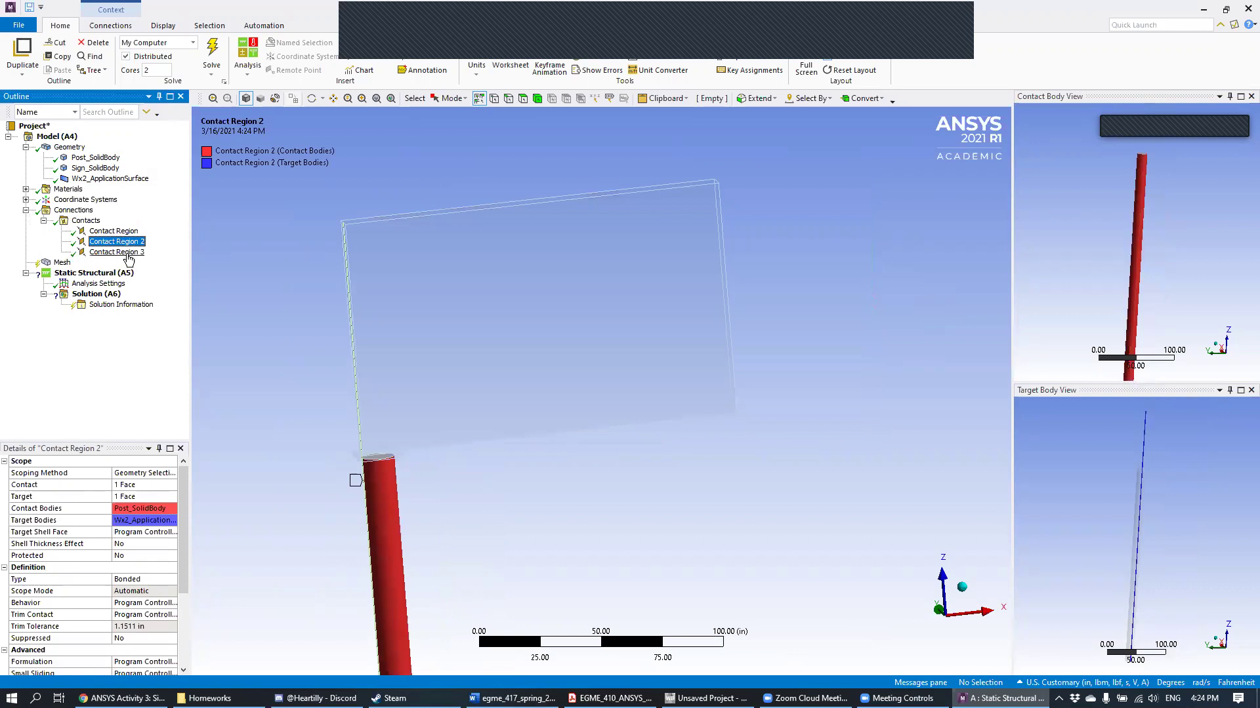
pyautogui.click(126, 233)
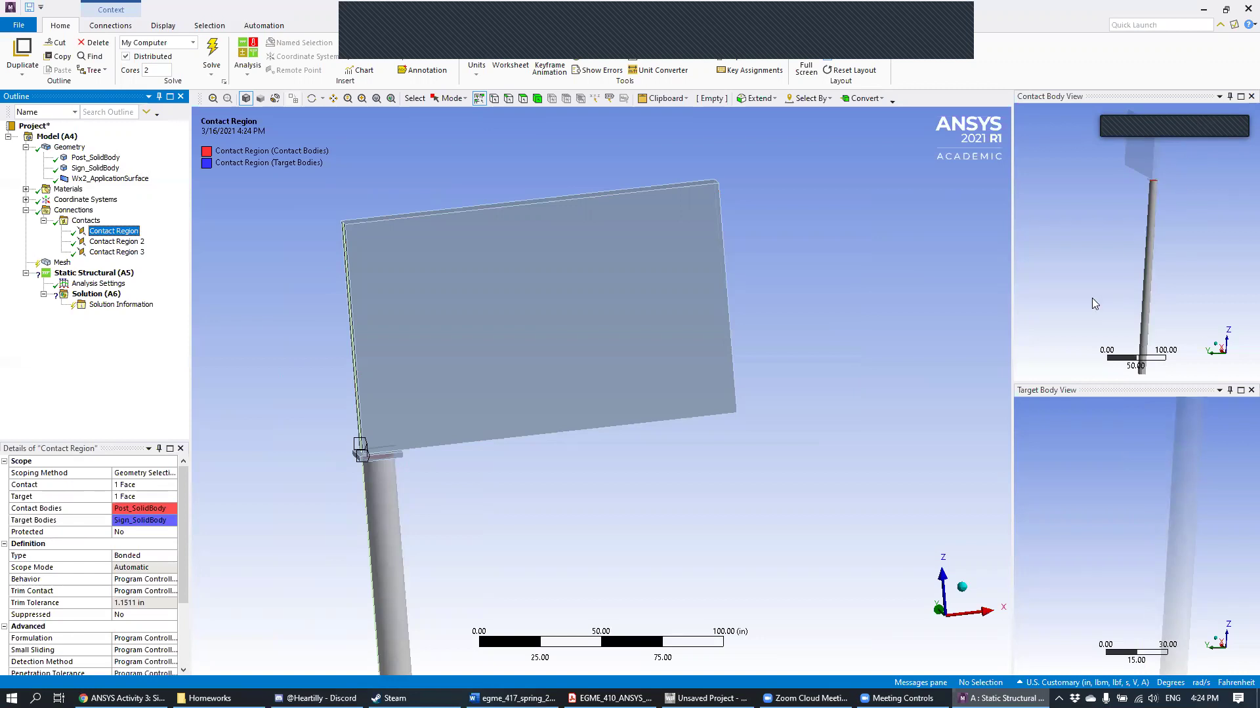
pyautogui.click(1198, 421)
pyautogui.scroll(-2, 1154, 502)
pyautogui.scroll(-3, 1154, 510)
pyautogui.moveTo(1152, 525); pyautogui.dragTo(1180, 468, button='middle')
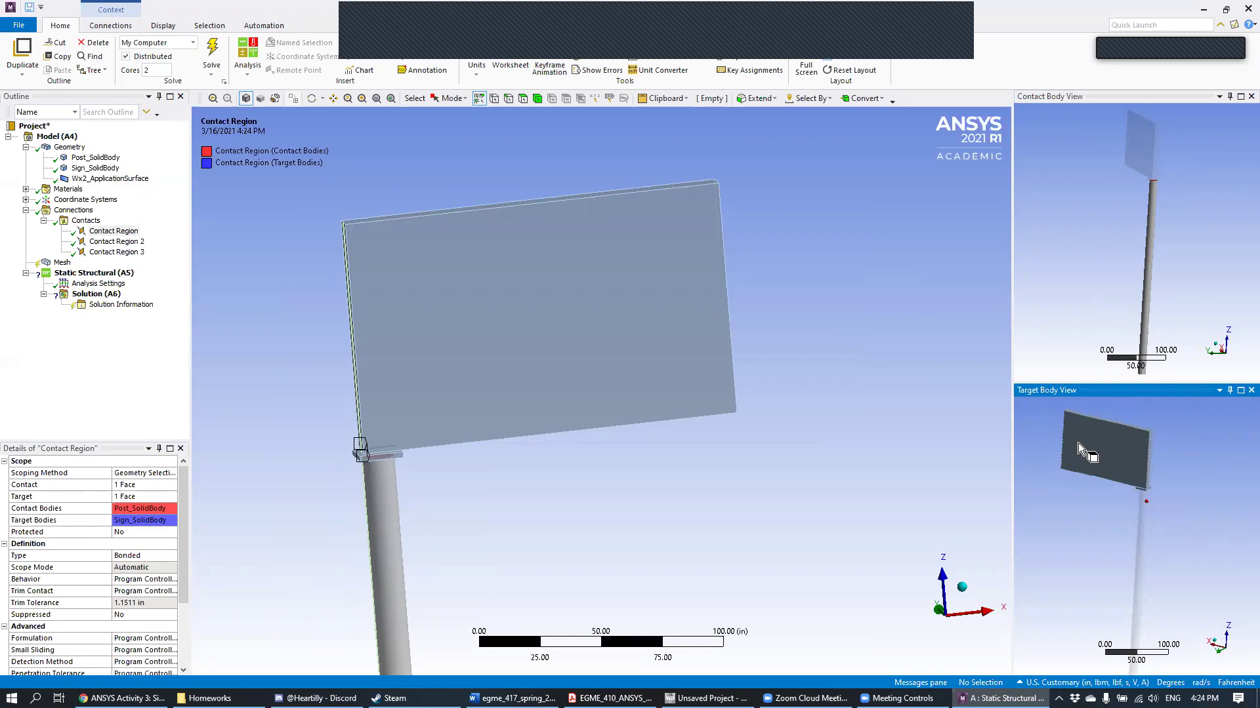
pyautogui.moveTo(1189, 211); pyautogui.dragTo(1181, 286, button='middle')
pyautogui.moveTo(1188, 557); pyautogui.dragTo(1189, 506, button='middle')
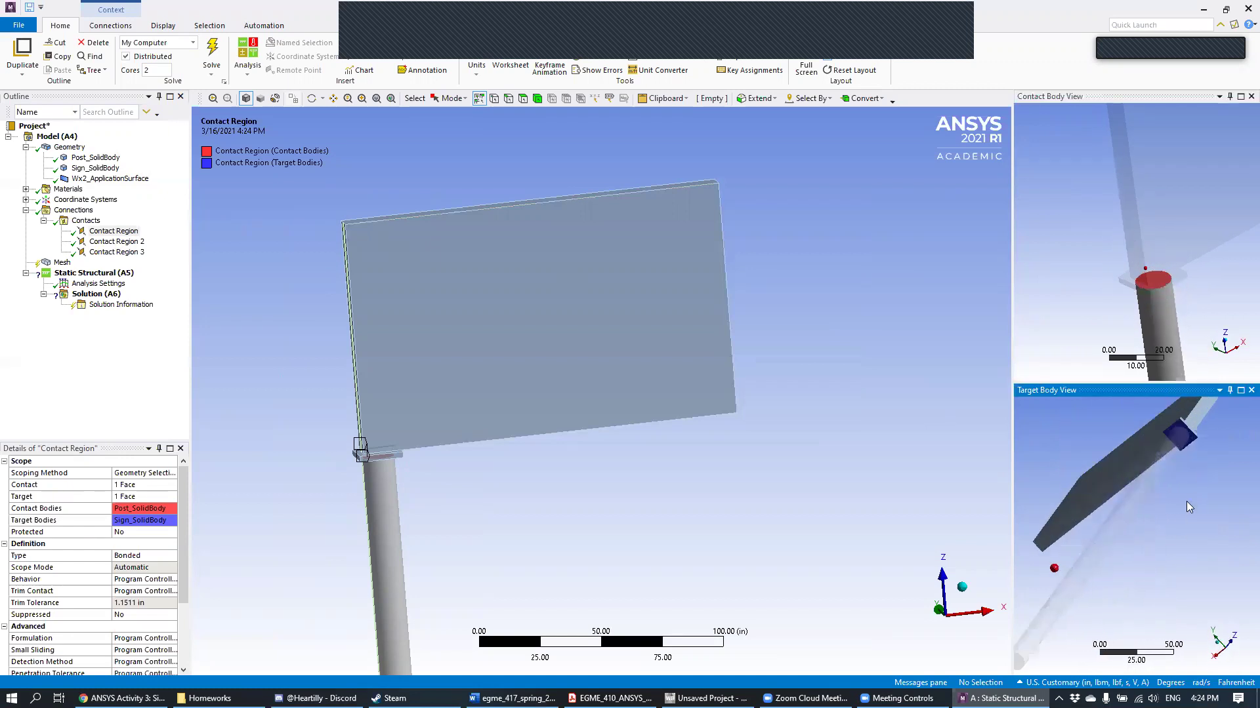
pyautogui.scroll(2, 1189, 506)
pyautogui.keyDown('ctrl'); pyautogui.moveTo(1051, 522); pyautogui.dragTo(1111, 536, button='middle'); pyautogui.keyUp('ctrl')
pyautogui.click(134, 235)
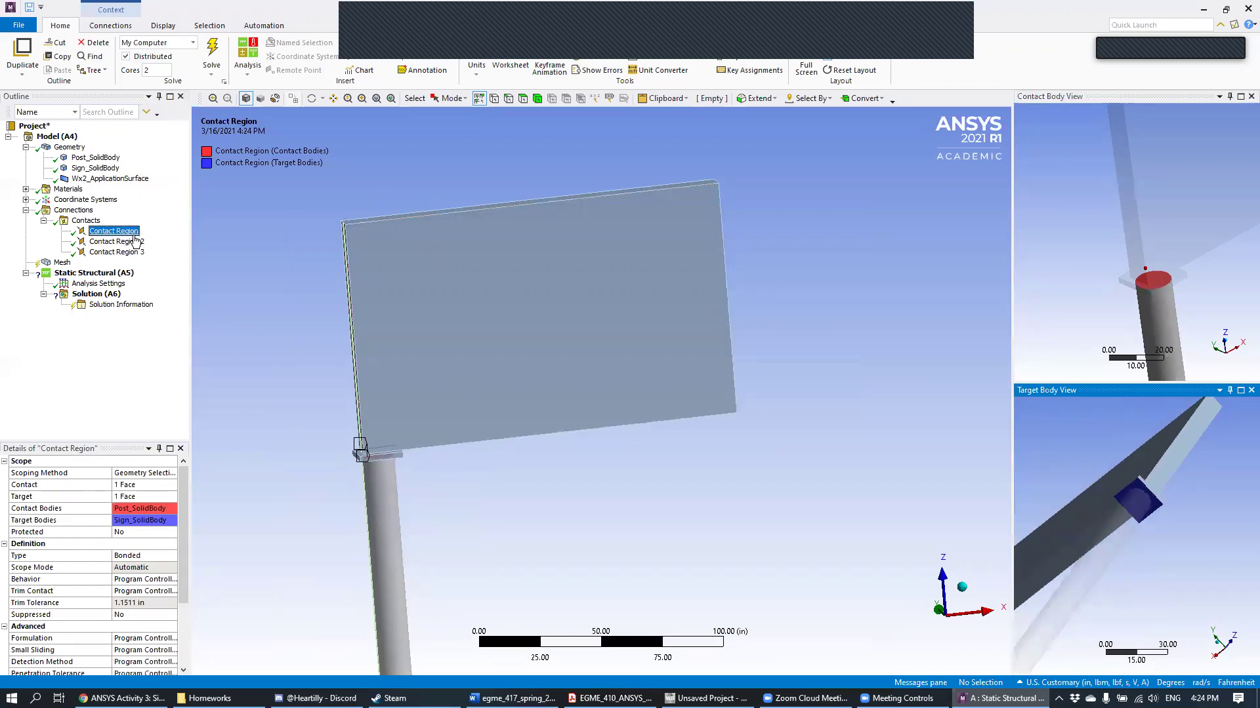
pyautogui.moveTo(559, 454); pyautogui.dragTo(391, 484, button='middle')
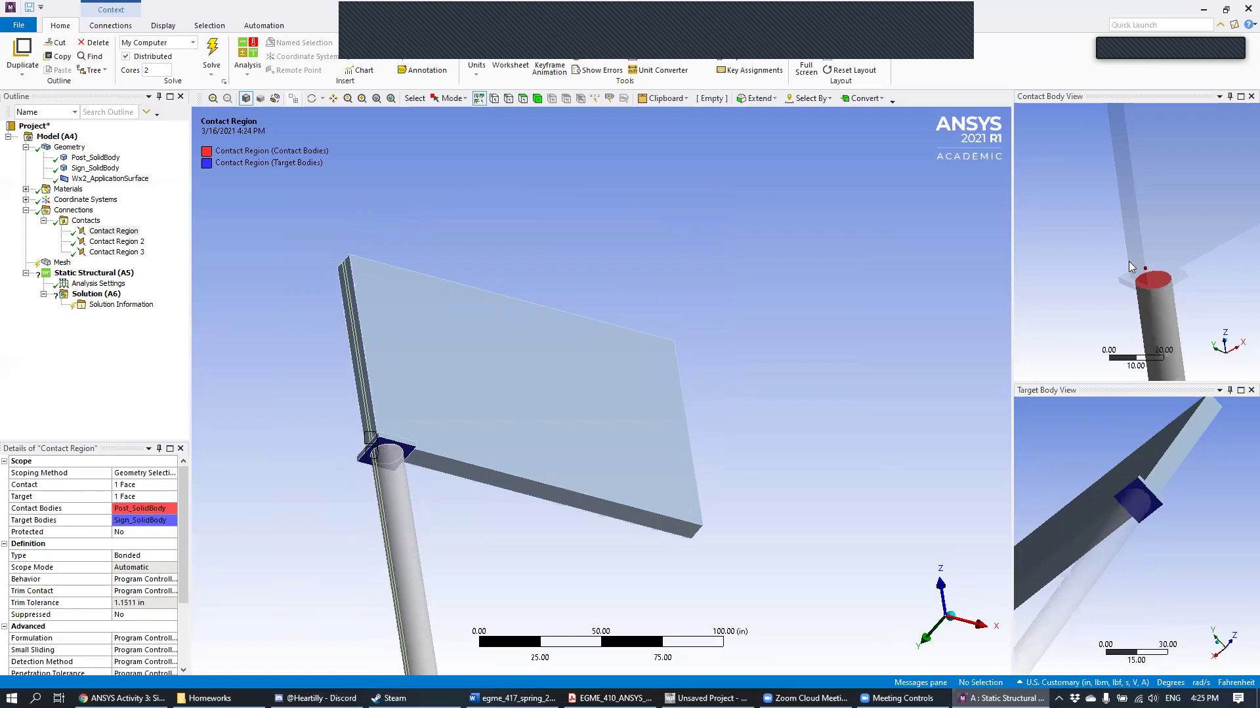
# Step: Review the contact type options of the post-to-sign Contact Region, keeping Bonded as its type
pyautogui.moveTo(189, 395); pyautogui.dragTo(258, 397)
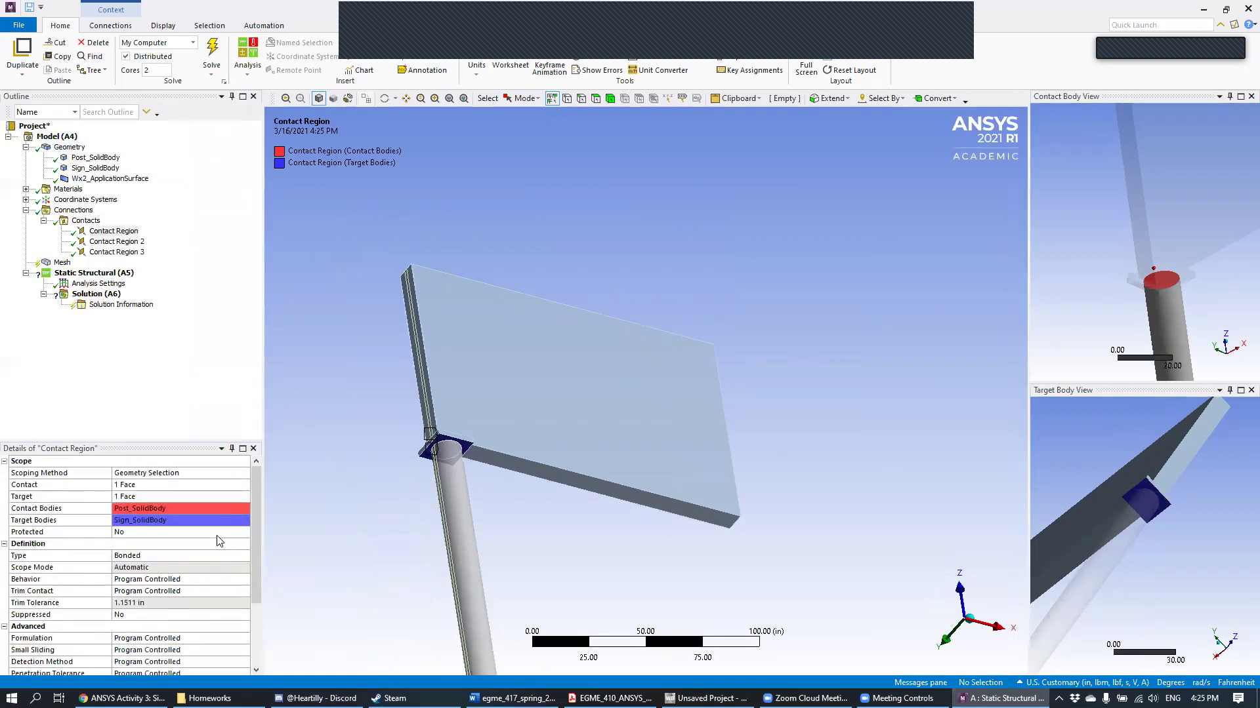
pyautogui.click(117, 231)
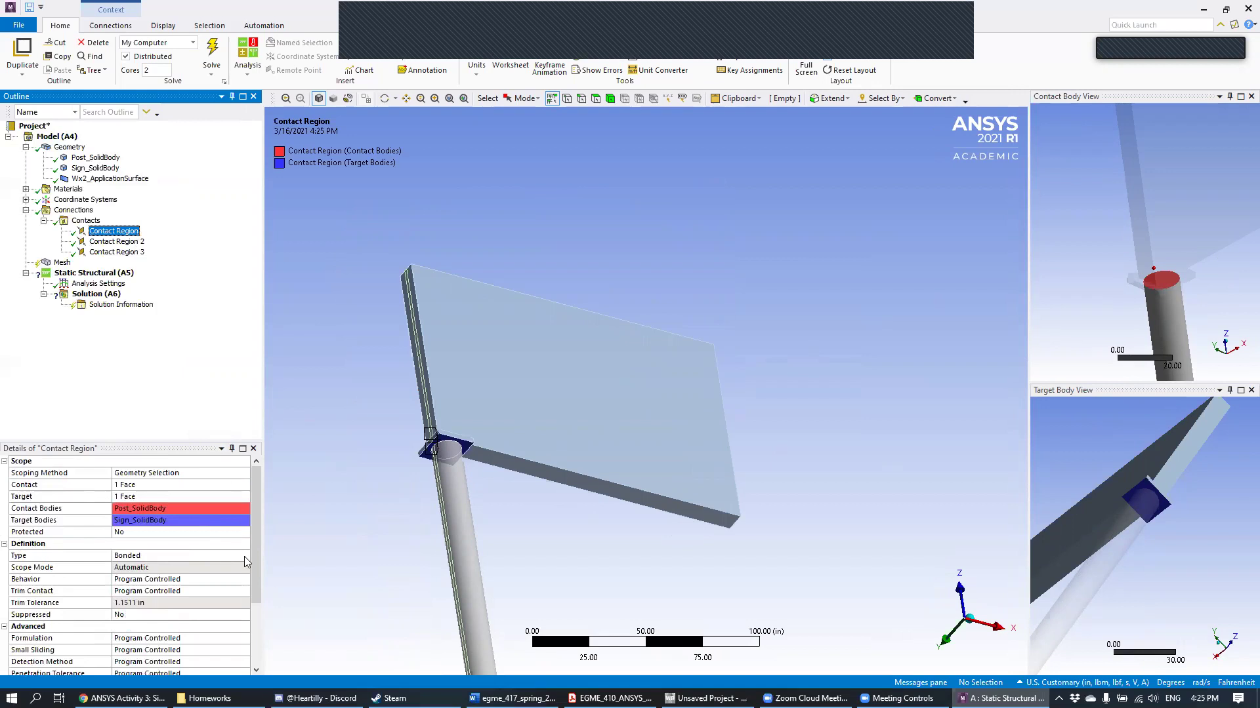
pyautogui.scroll(-5, 220, 600)
pyautogui.scroll(5, 212, 603)
pyautogui.click(143, 556)
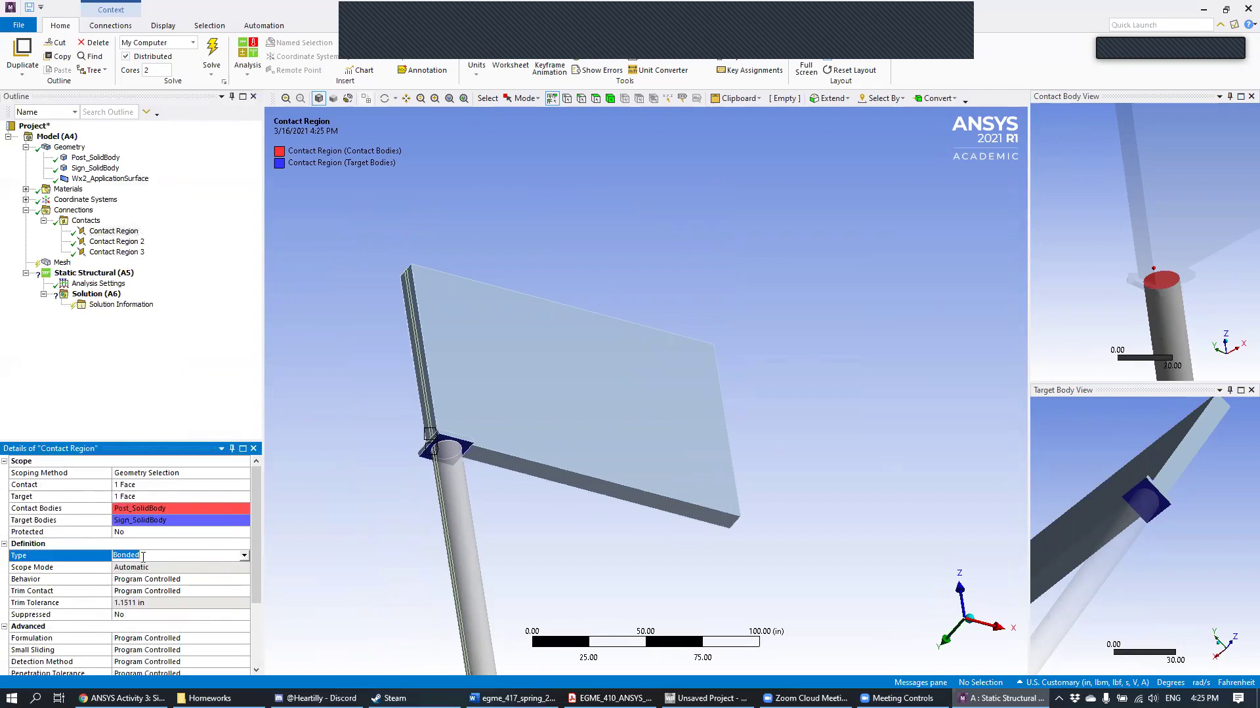
pyautogui.click(243, 556)
pyautogui.click(243, 556)
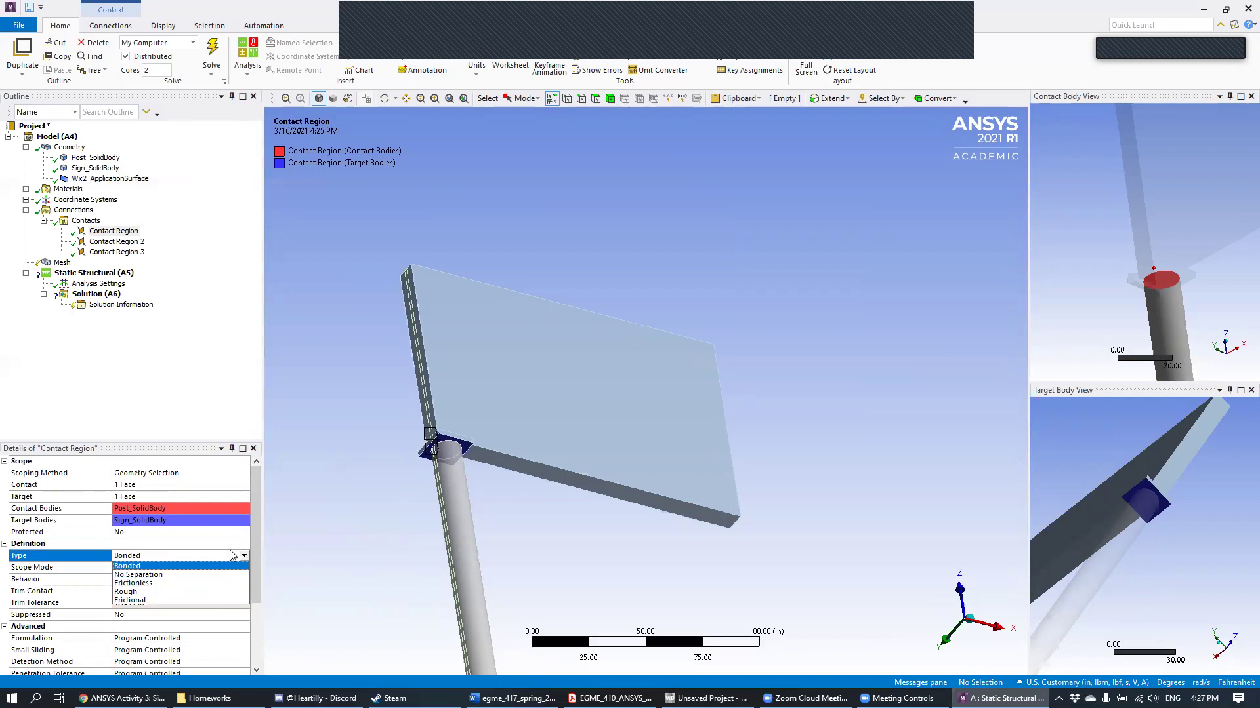
pyautogui.click(226, 566)
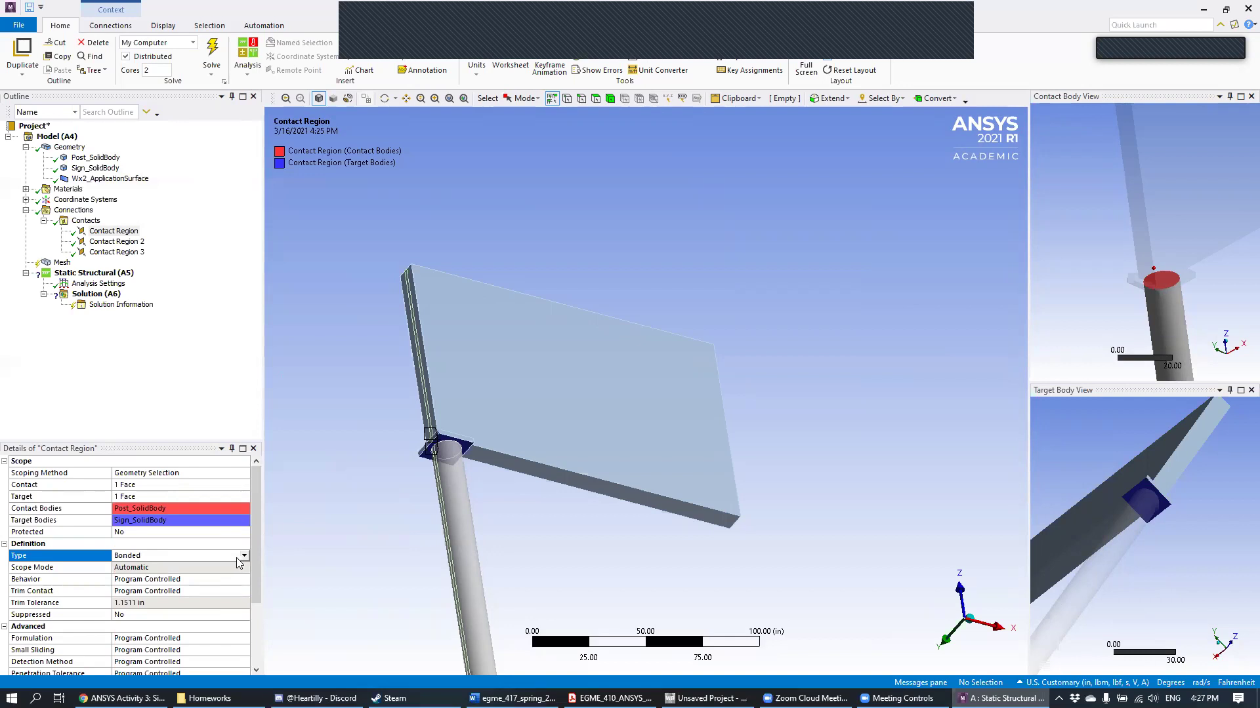
pyautogui.click(241, 555)
pyautogui.click(242, 555)
pyautogui.click(244, 556)
pyautogui.click(318, 467)
# Step: Check which contact and target bodies Contact Region 2 and Contact Region 3 join
pyautogui.click(131, 241)
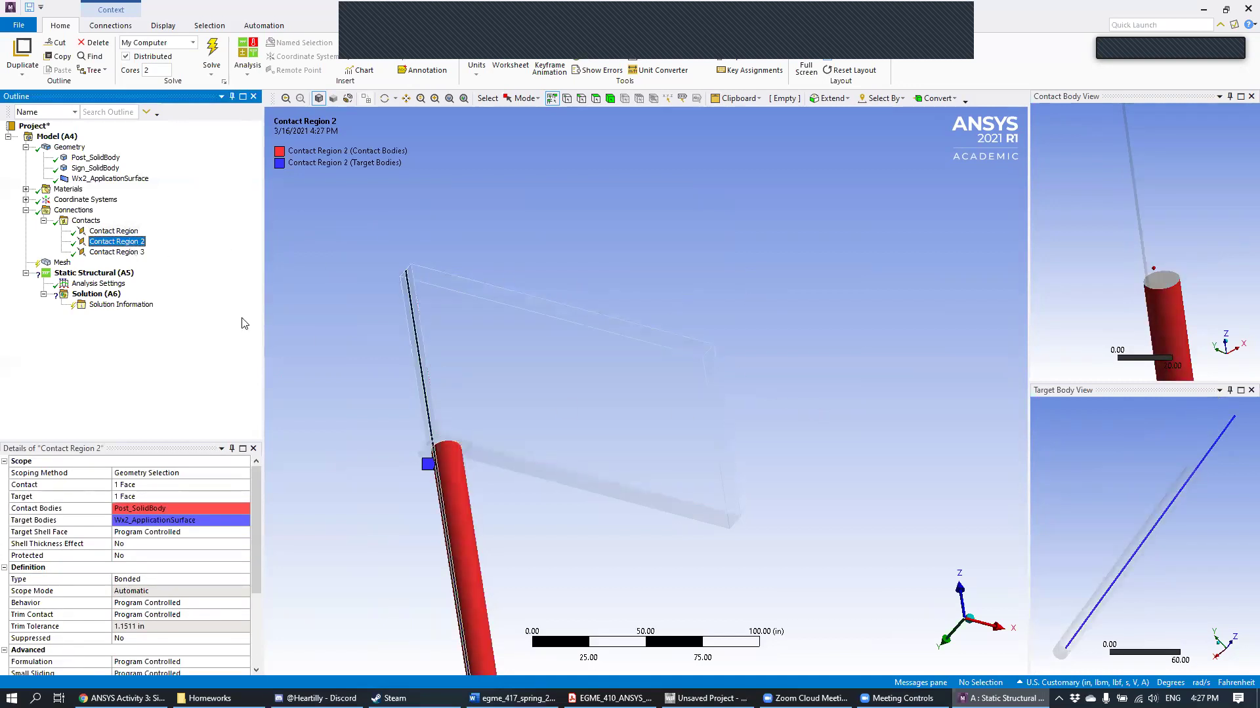
pyautogui.moveTo(1212, 498); pyautogui.dragTo(1148, 500, button='middle')
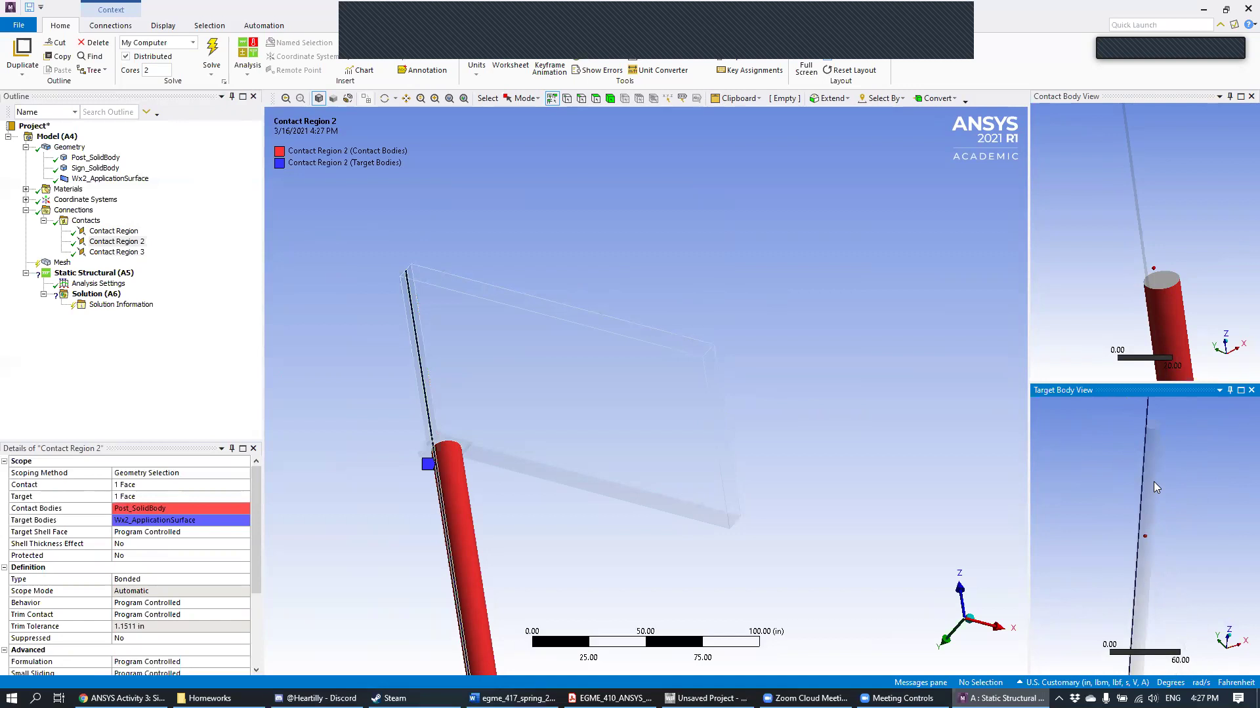
pyautogui.scroll(-1, 1196, 495)
pyautogui.scroll(-3, 1207, 284)
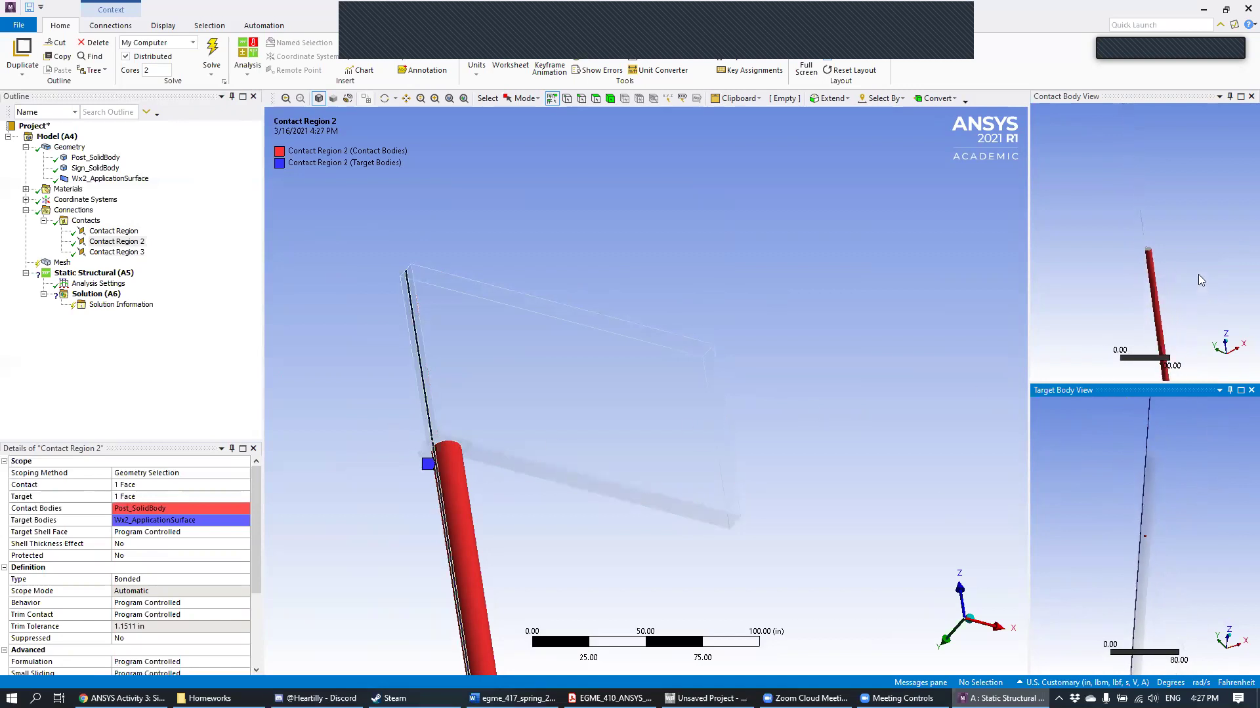
pyautogui.click(120, 253)
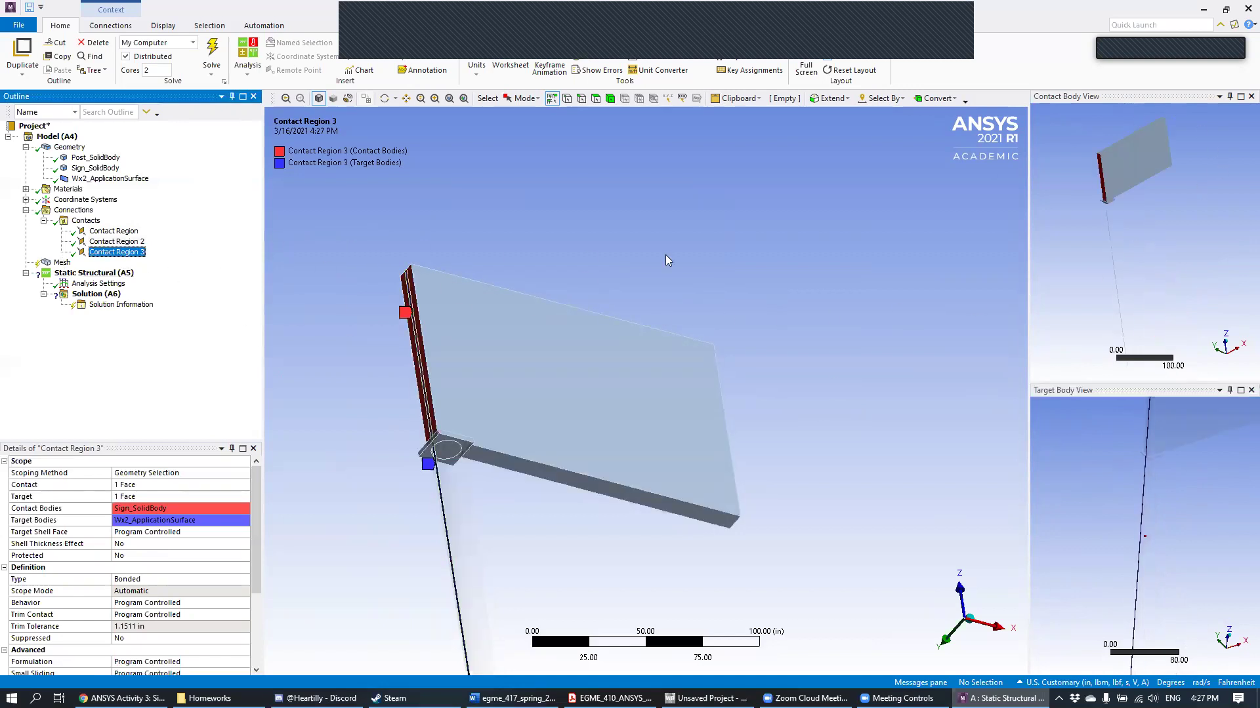
pyautogui.moveTo(1124, 168)
pyautogui.mouseDown(button='middle')
pyautogui.moveTo(1097, 168)
pyautogui.moveTo(1145, 127)
pyautogui.moveTo(1145, 183)
pyautogui.moveTo(1123, 191)
pyautogui.mouseUp(button='middle')
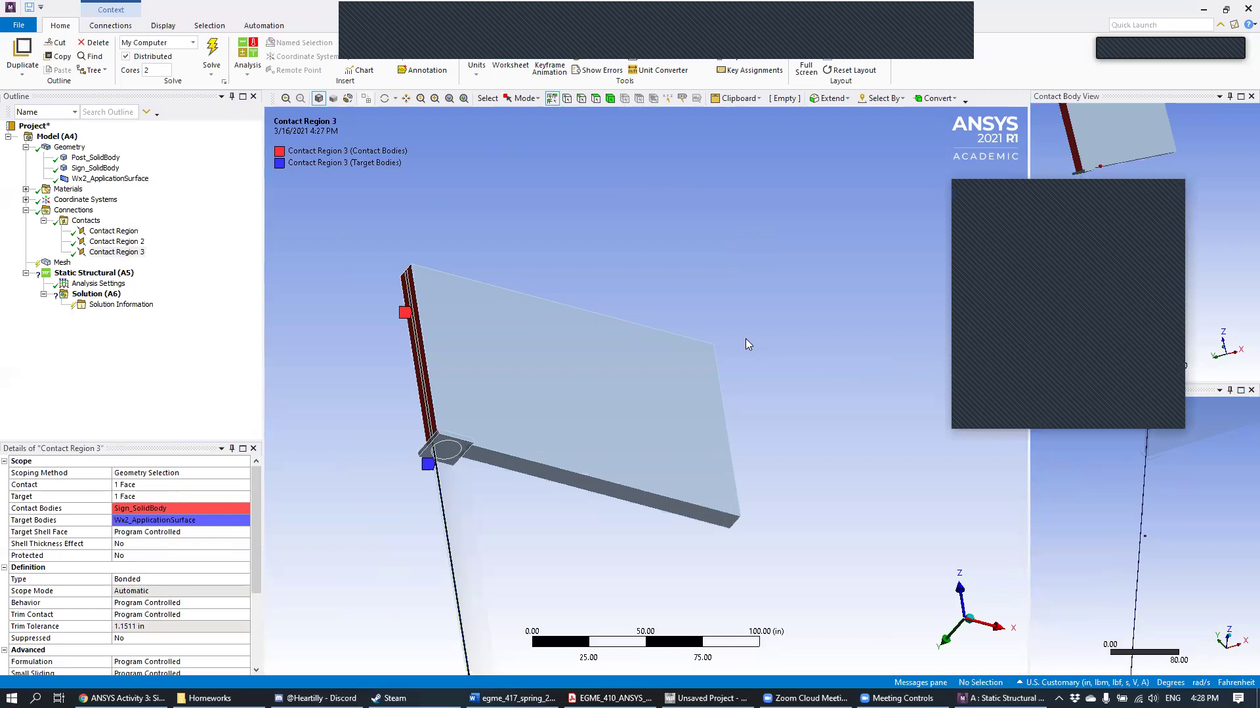
# Step: Rename the Contact Region between the post and the sign as Post_Sign_Connection
pyautogui.click(126, 232)
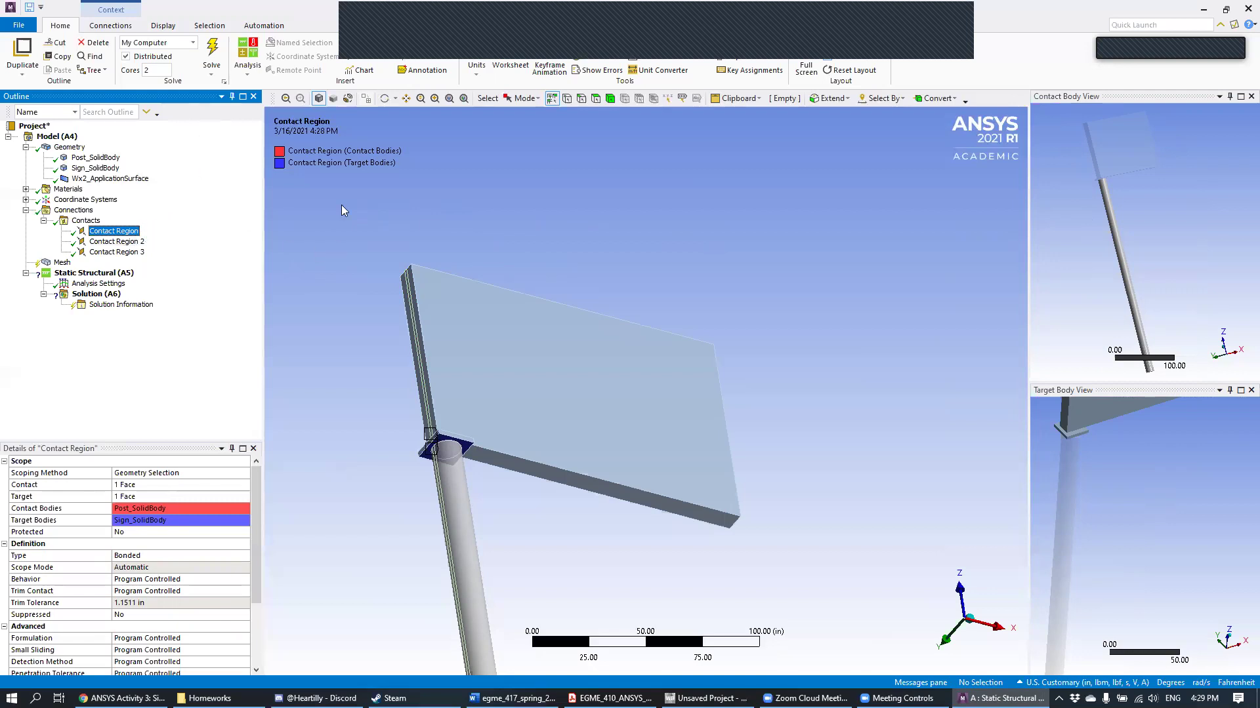
pyautogui.click(127, 228)
pyautogui.rightClick(134, 234)
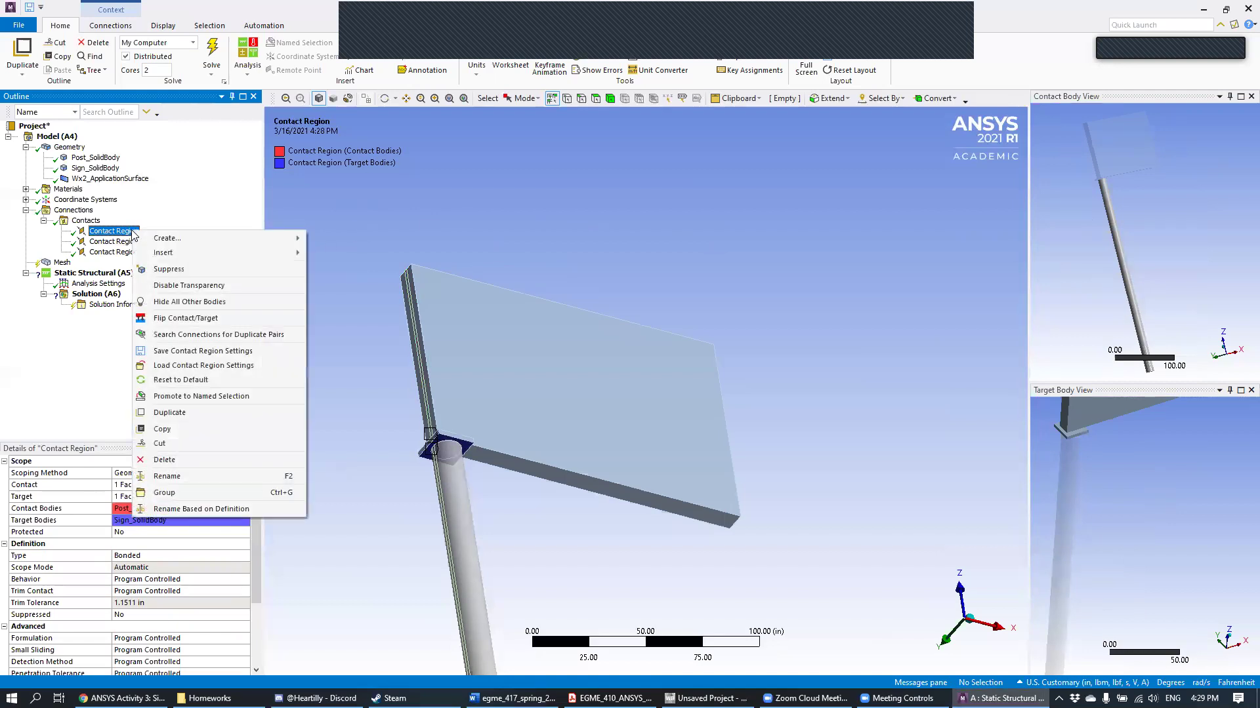
pyautogui.click(200, 476)
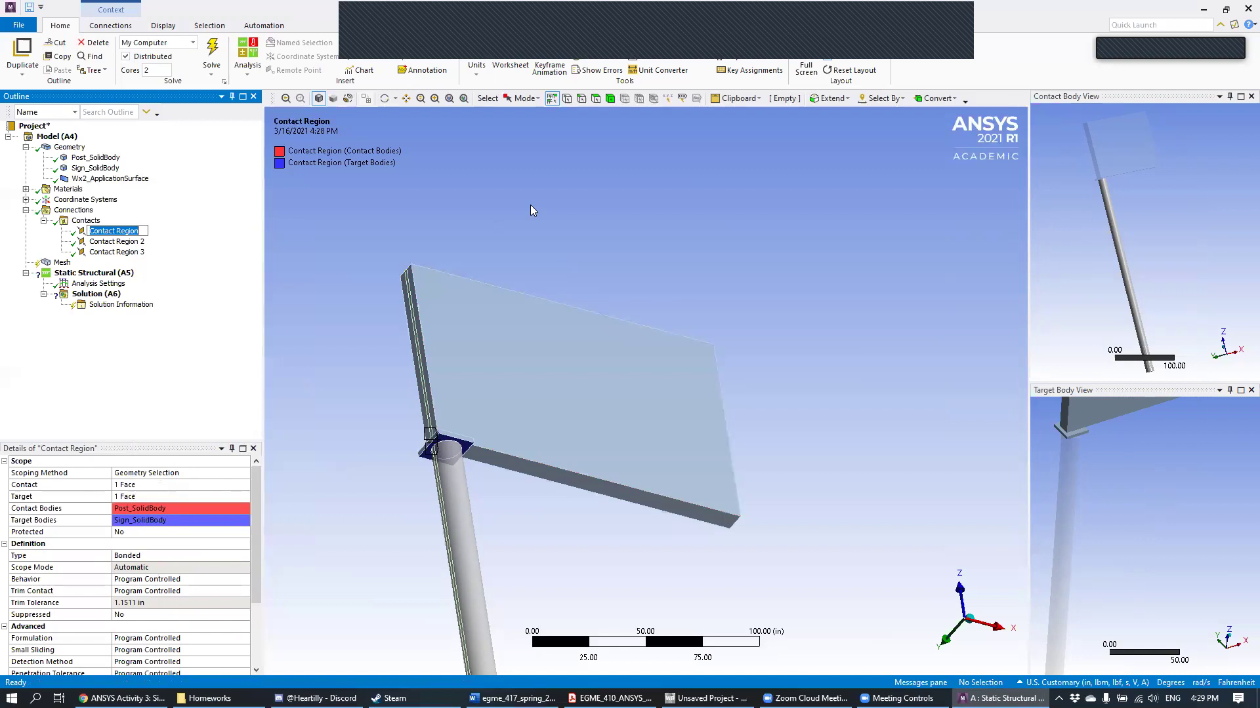
pyautogui.write('Post_Sign_Connection')
pyautogui.press('Return')
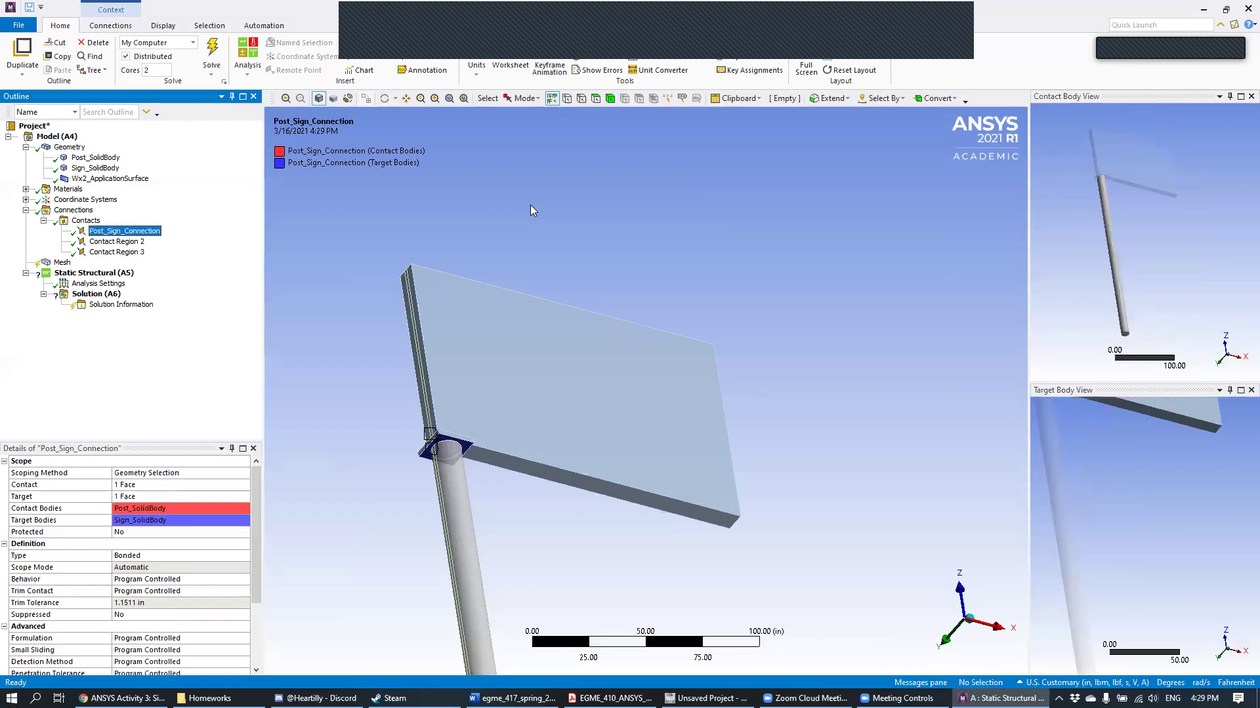
# Step: Rename Contact Region 2, between the post and Wx2_ApplicationSurface, as Phantom_Post_Connection
pyautogui.click(174, 242)
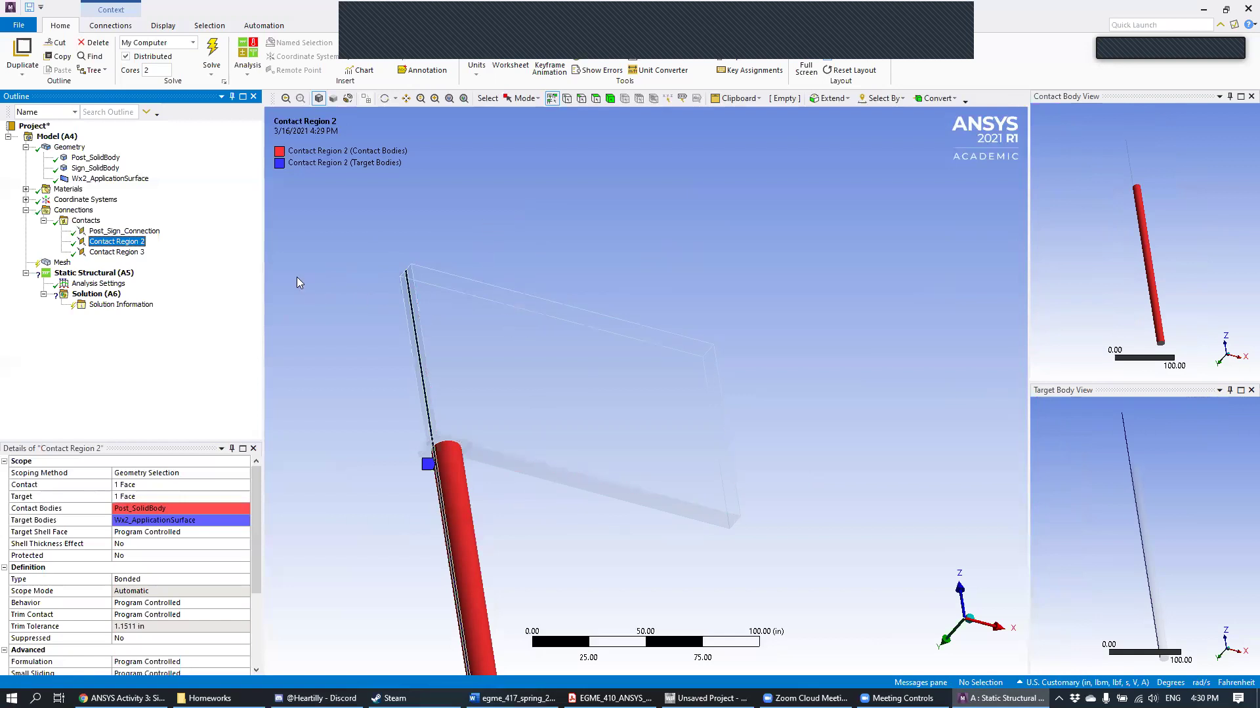
pyautogui.press('F2')
pyautogui.write('Phantom_Post_Connection')
pyautogui.press('Return')
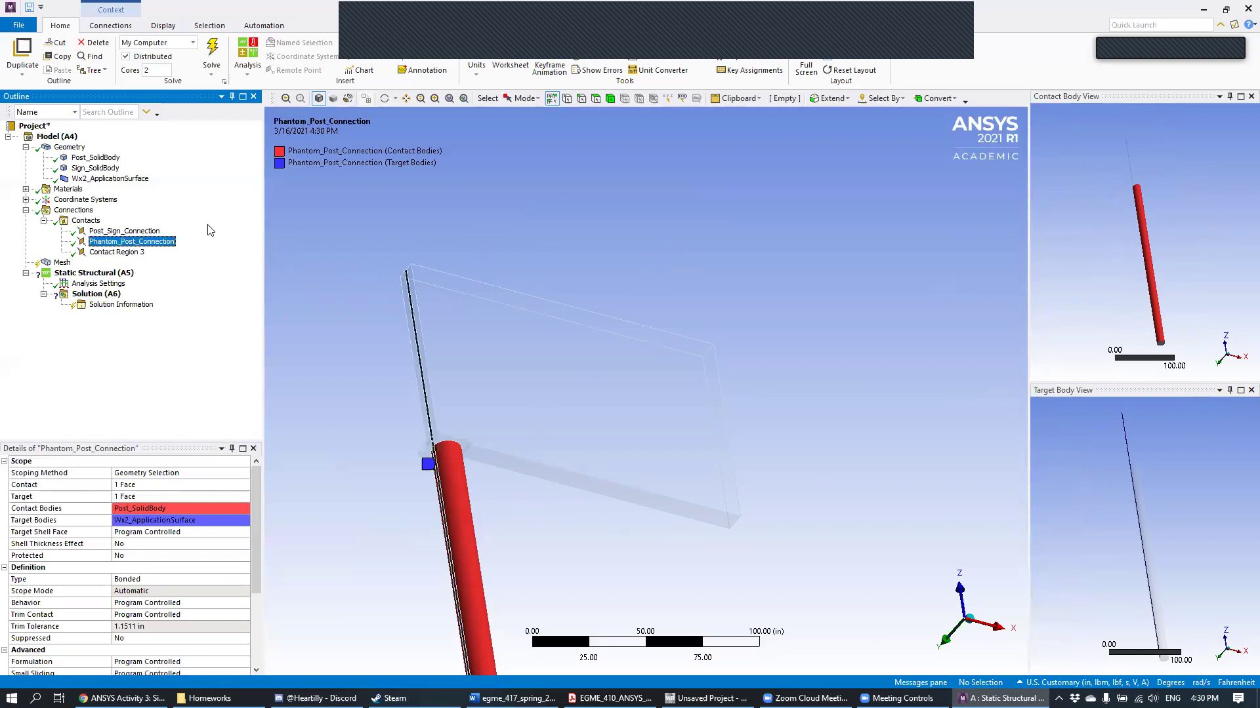
# Step: Rename Contact Region 3, between the sign and Wx2_ApplicationSurface, as Phantom_Sign_Connection
pyautogui.click(115, 253)
pyautogui.press('F2')
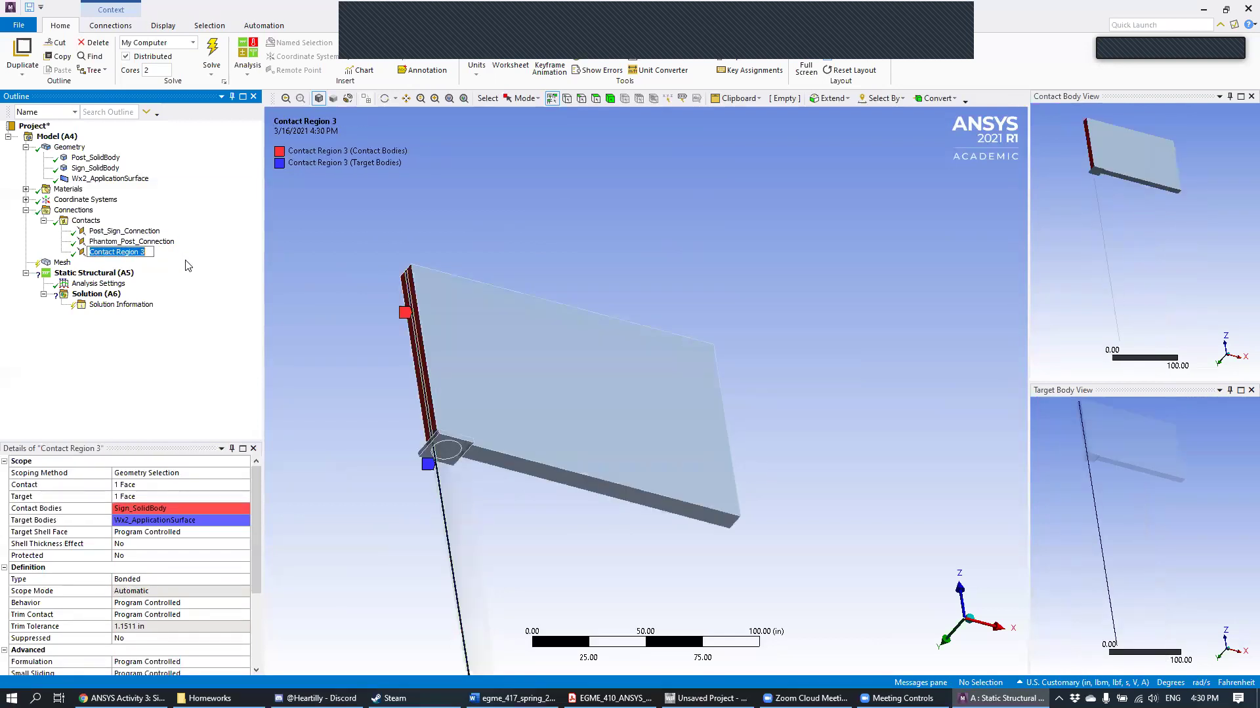
pyautogui.write('Phantom_Sign_Connection')
pyautogui.press('Return')
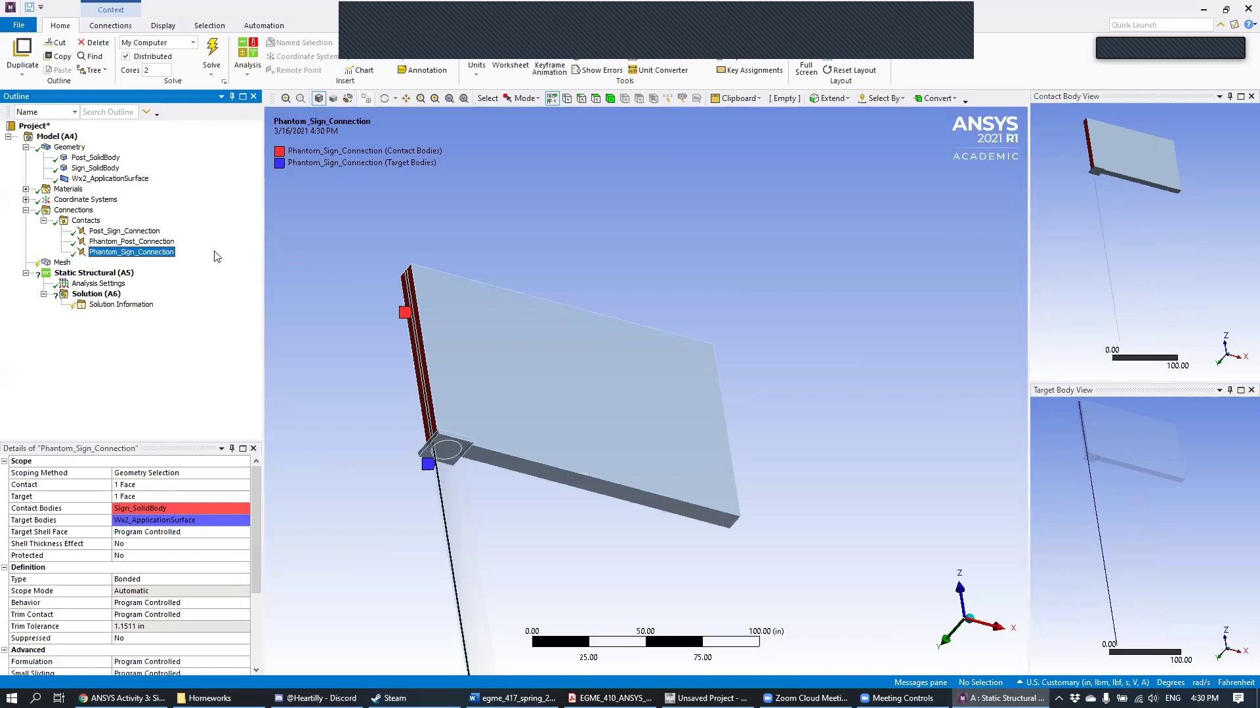
# Step: Insert a mesh Method control under Mesh
pyautogui.click(86, 221)
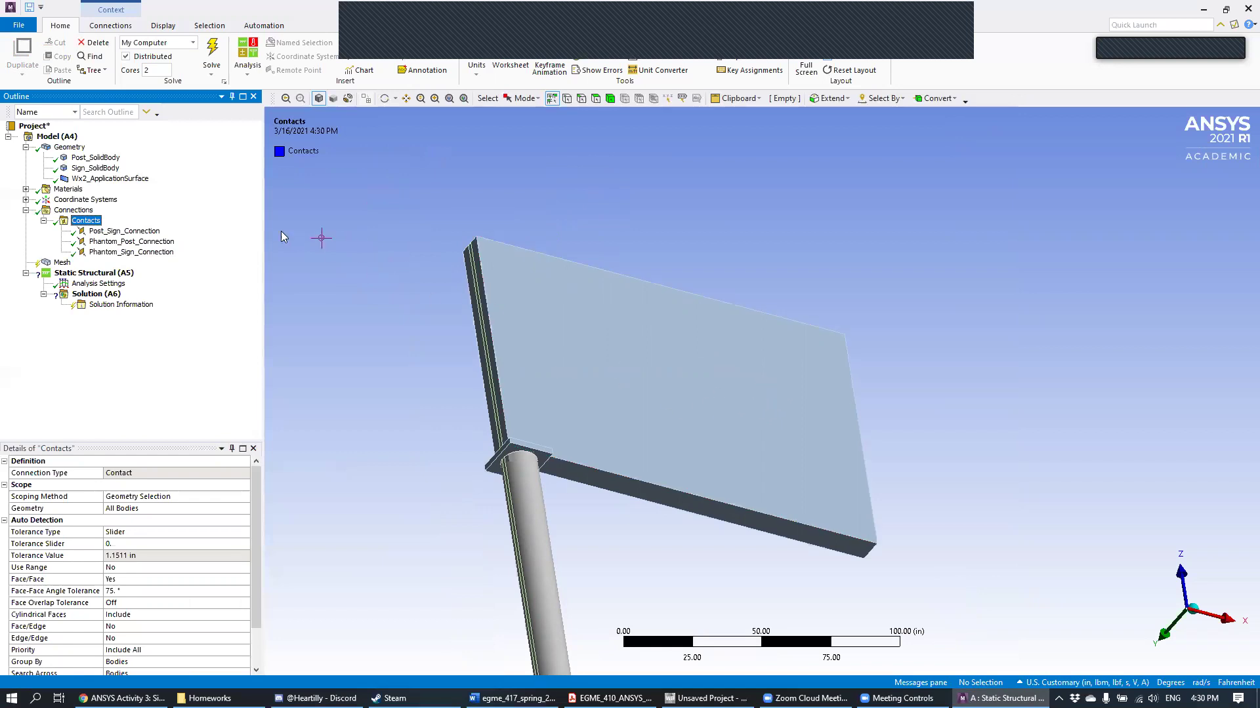
pyautogui.scroll(-2, 826, 332)
pyautogui.moveTo(825, 332); pyautogui.dragTo(806, 309, button='middle')
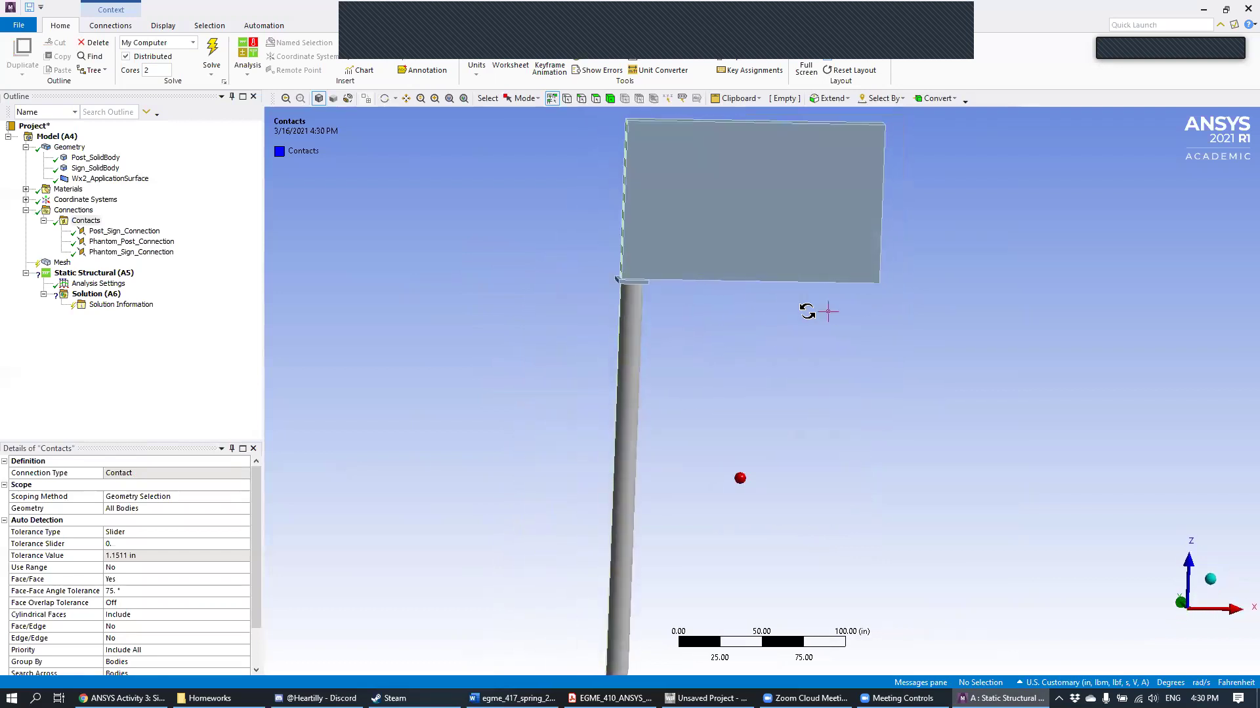
pyautogui.click(63, 262)
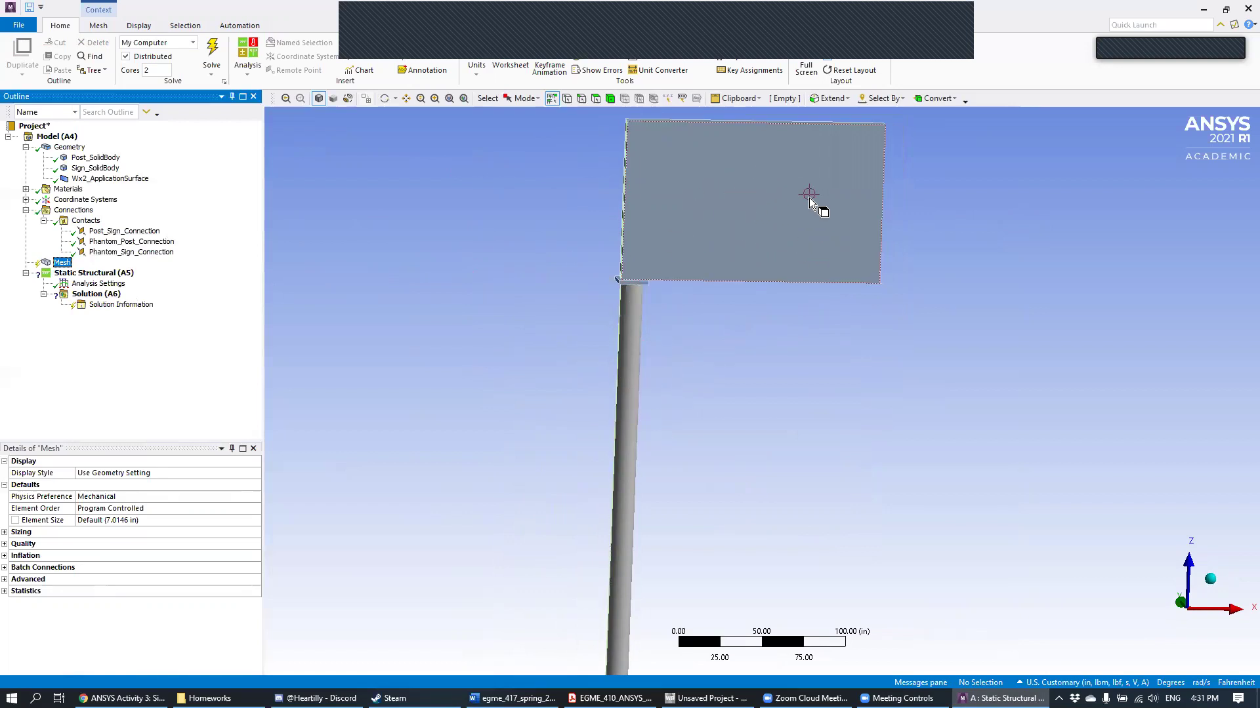
pyautogui.moveTo(717, 295); pyautogui.dragTo(629, 327, button='middle')
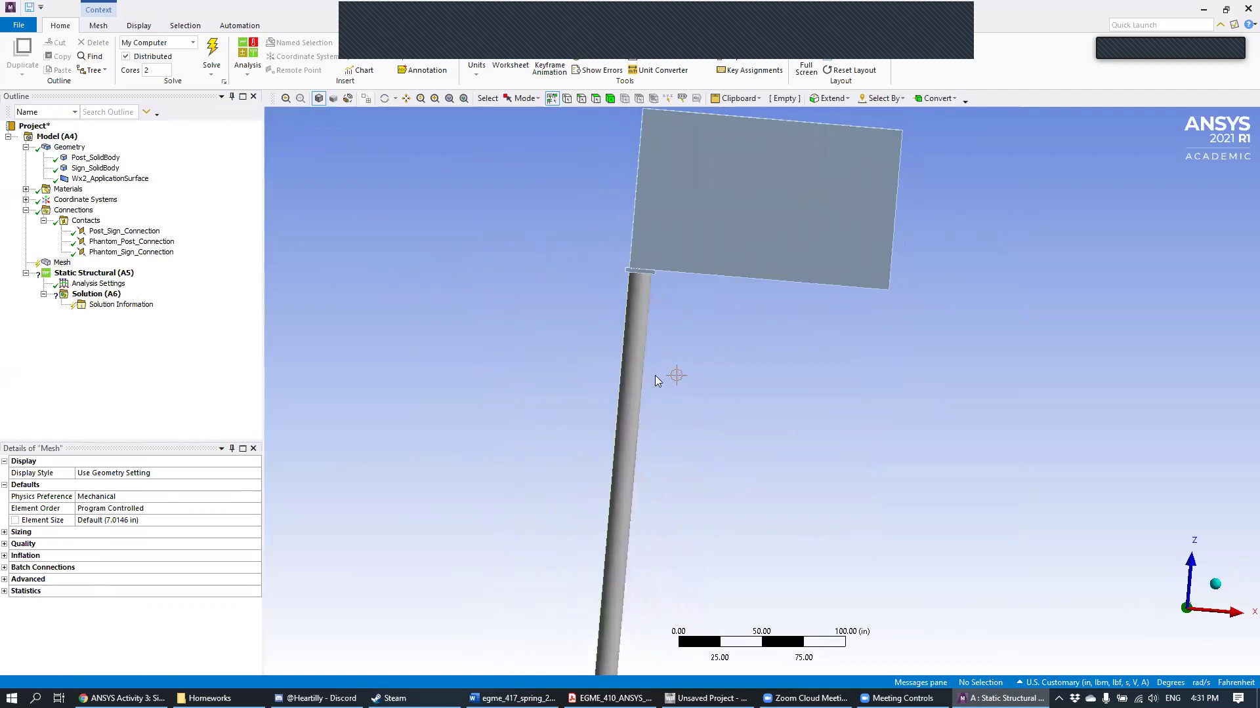
pyautogui.rightClick(63, 263)
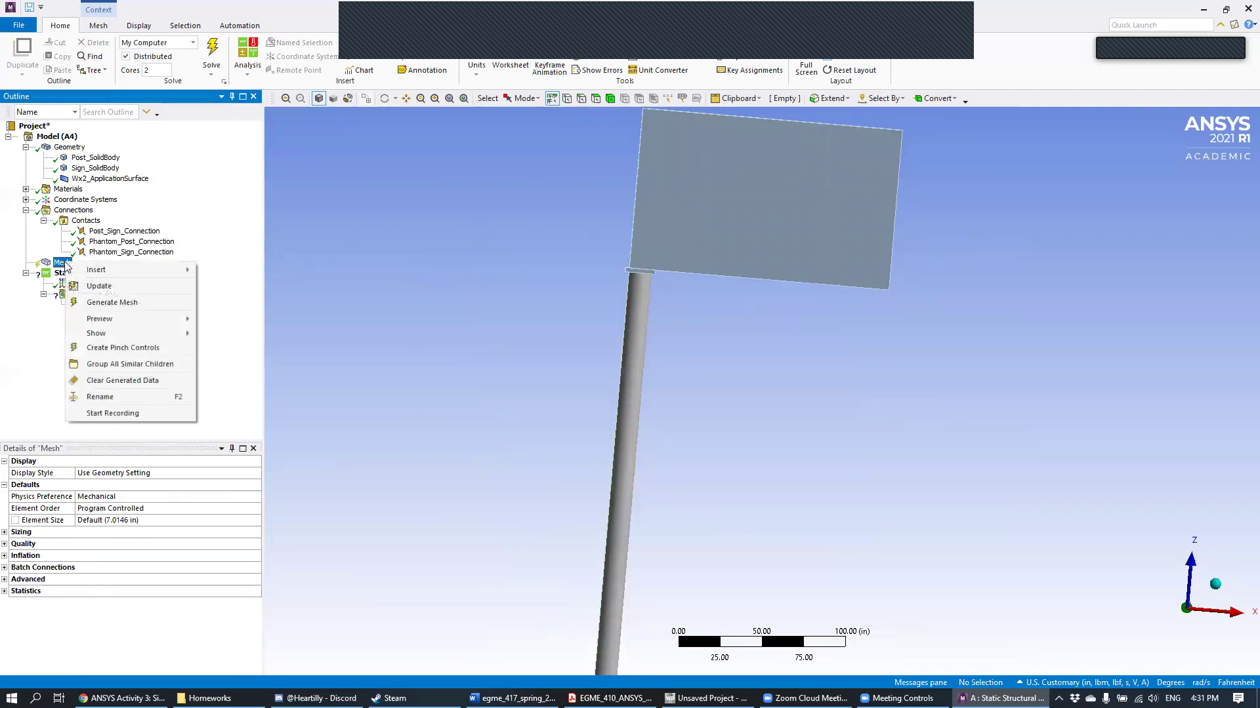
pyautogui.moveTo(158, 269)
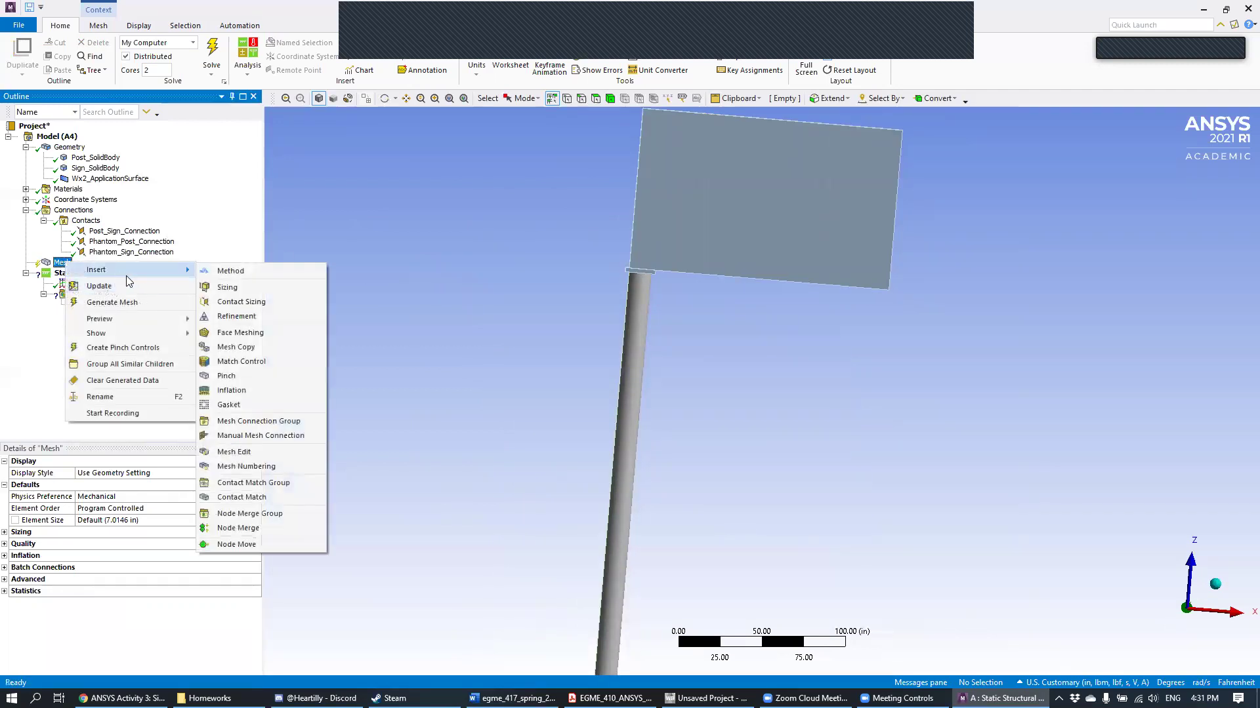
pyautogui.click(231, 271)
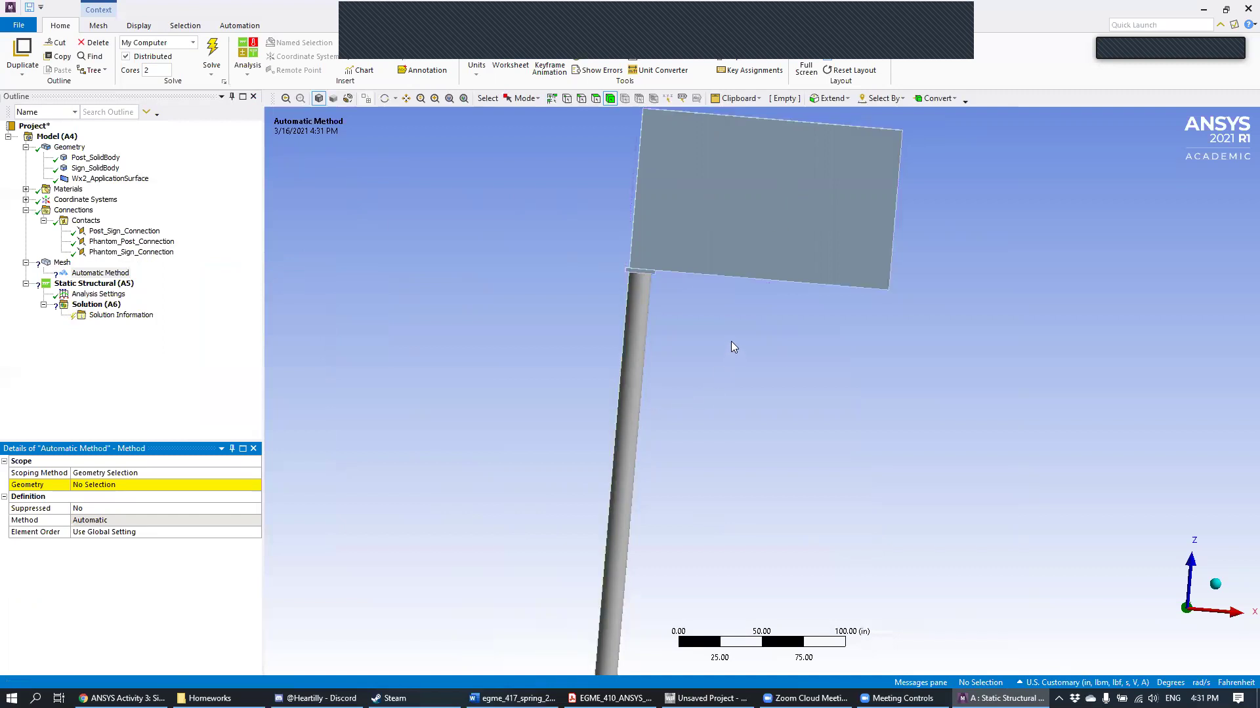
# Step: Scope the Automatic Method mesh control to the sign body
pyautogui.rightClick(70, 263)
pyautogui.moveTo(164, 269)
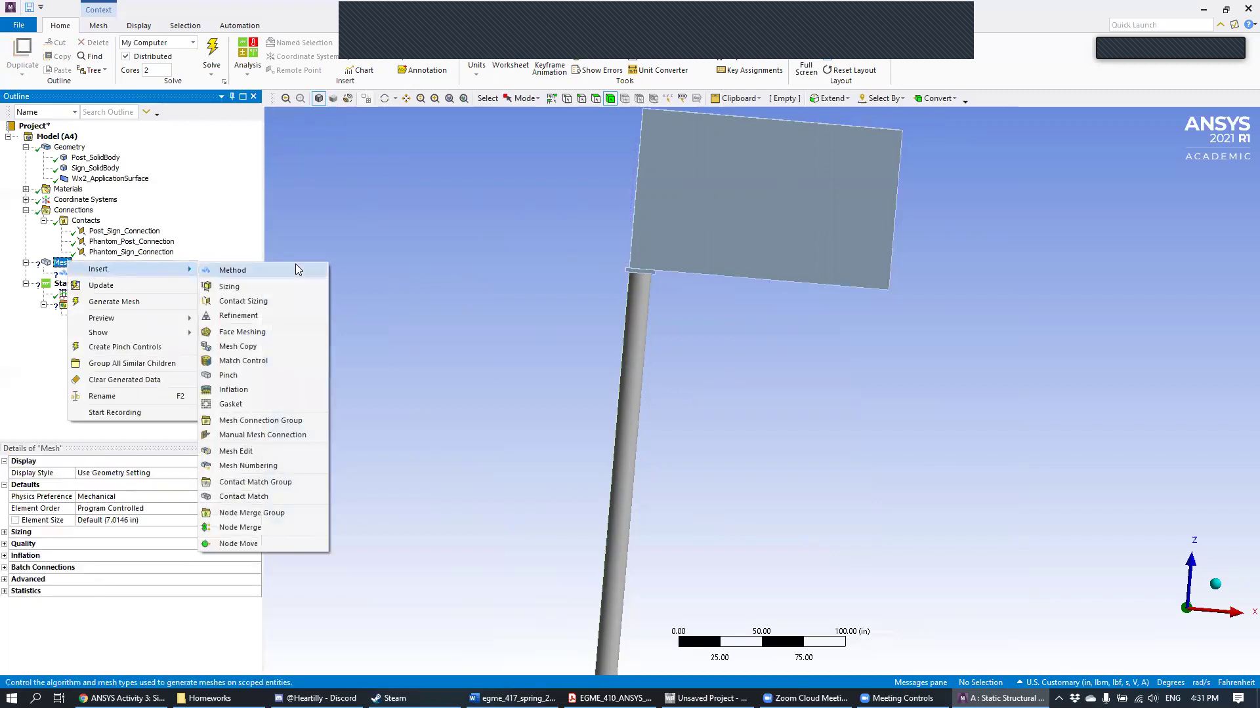
pyautogui.click(227, 269)
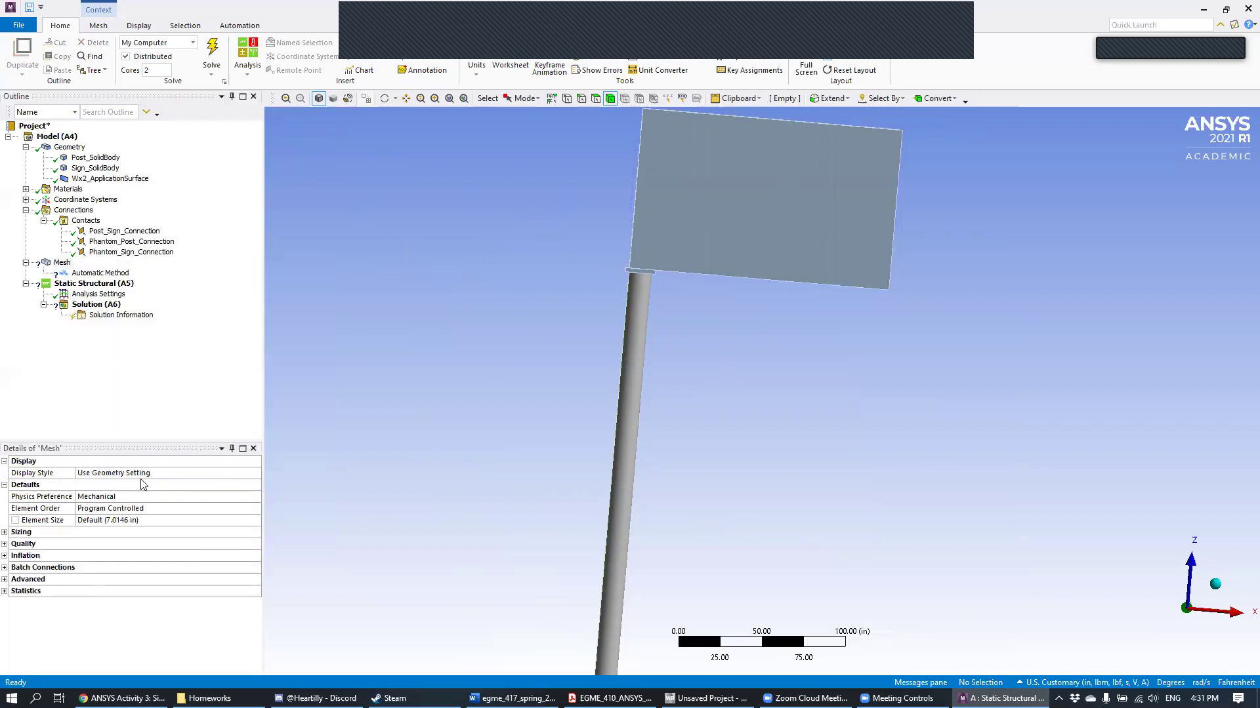
pyautogui.click(101, 274)
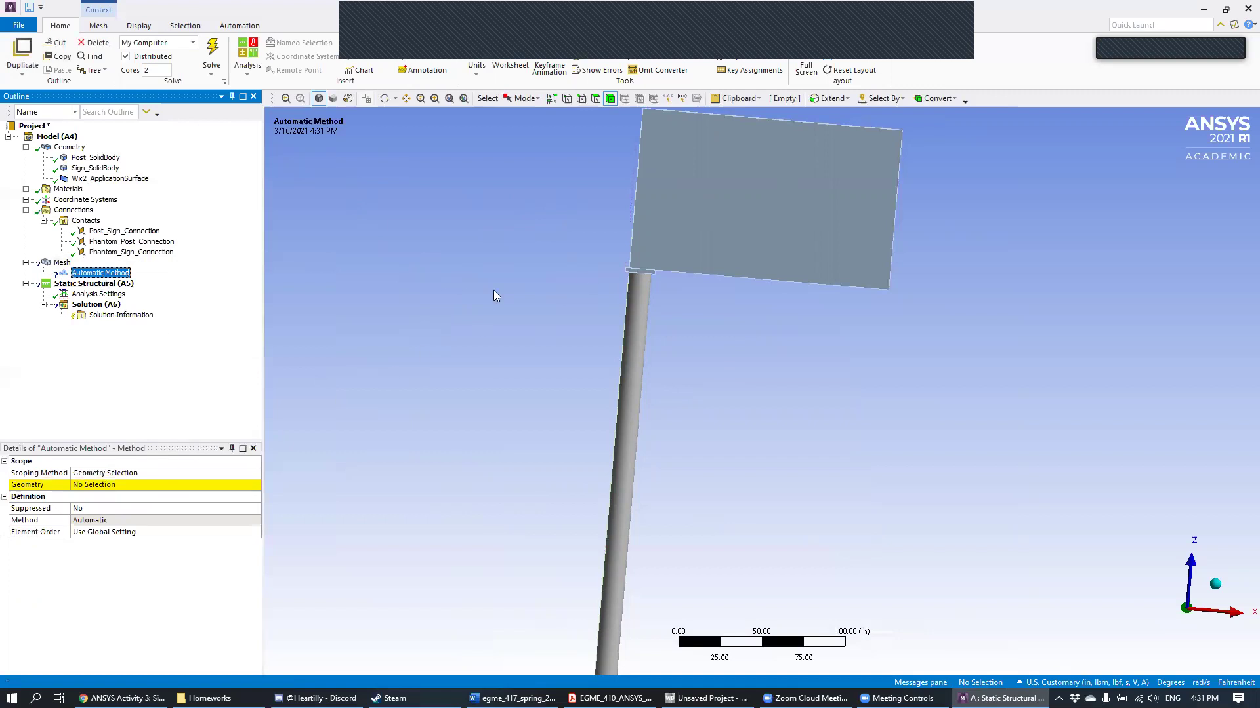
pyautogui.click(744, 226)
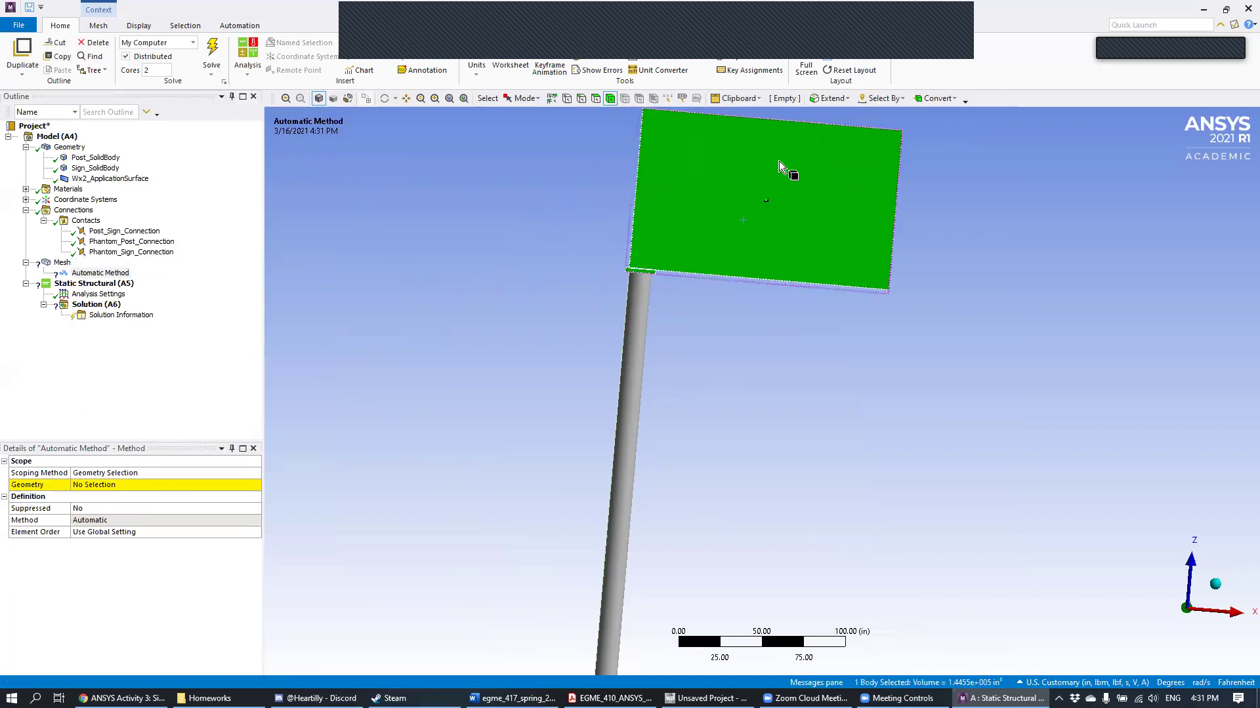
pyautogui.moveTo(683, 284); pyautogui.dragTo(728, 278, button='middle')
pyautogui.click(141, 488)
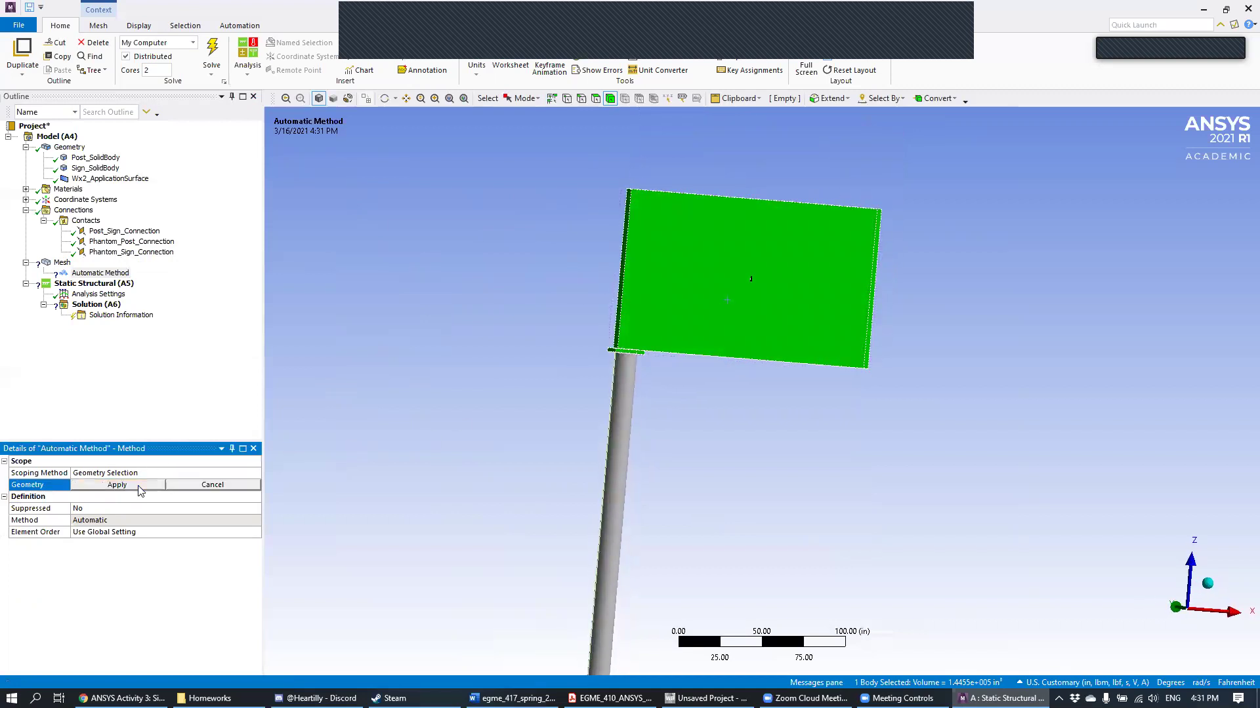
pyautogui.click(128, 491)
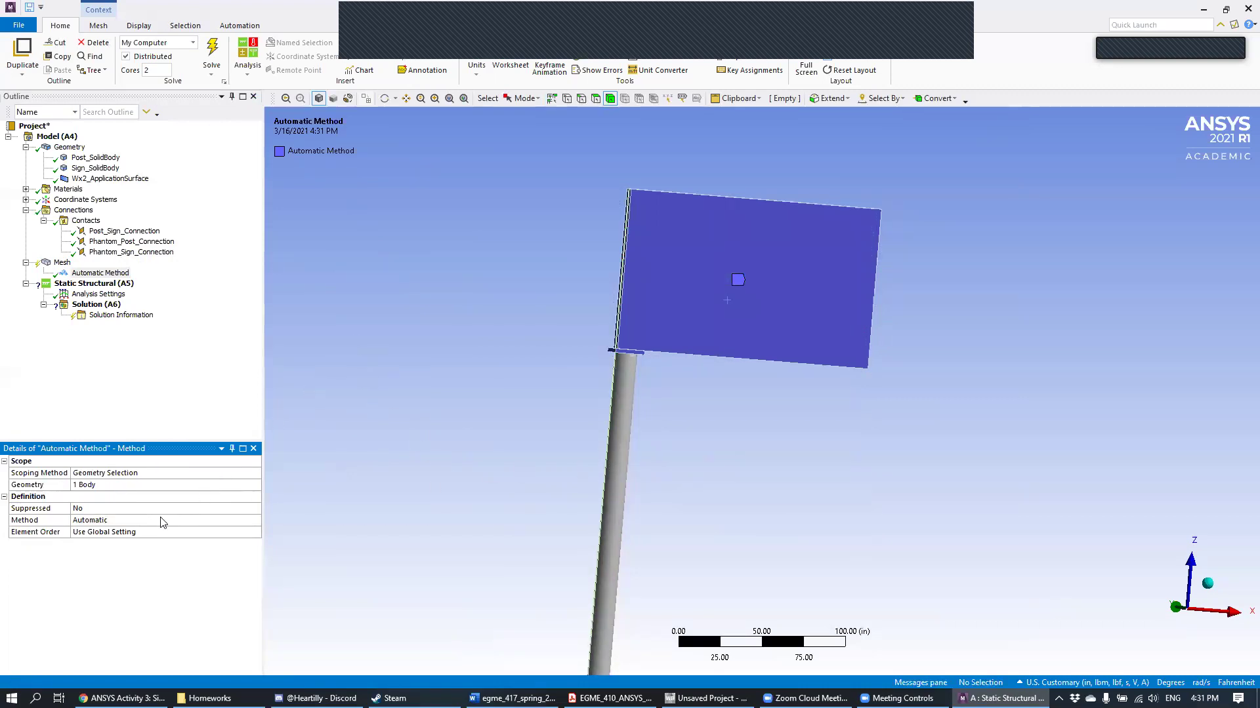
pyautogui.click(226, 532)
pyautogui.click(243, 532)
pyautogui.click(243, 532)
pyautogui.click(243, 532)
pyautogui.click(243, 520)
pyautogui.click(243, 519)
pyautogui.click(242, 520)
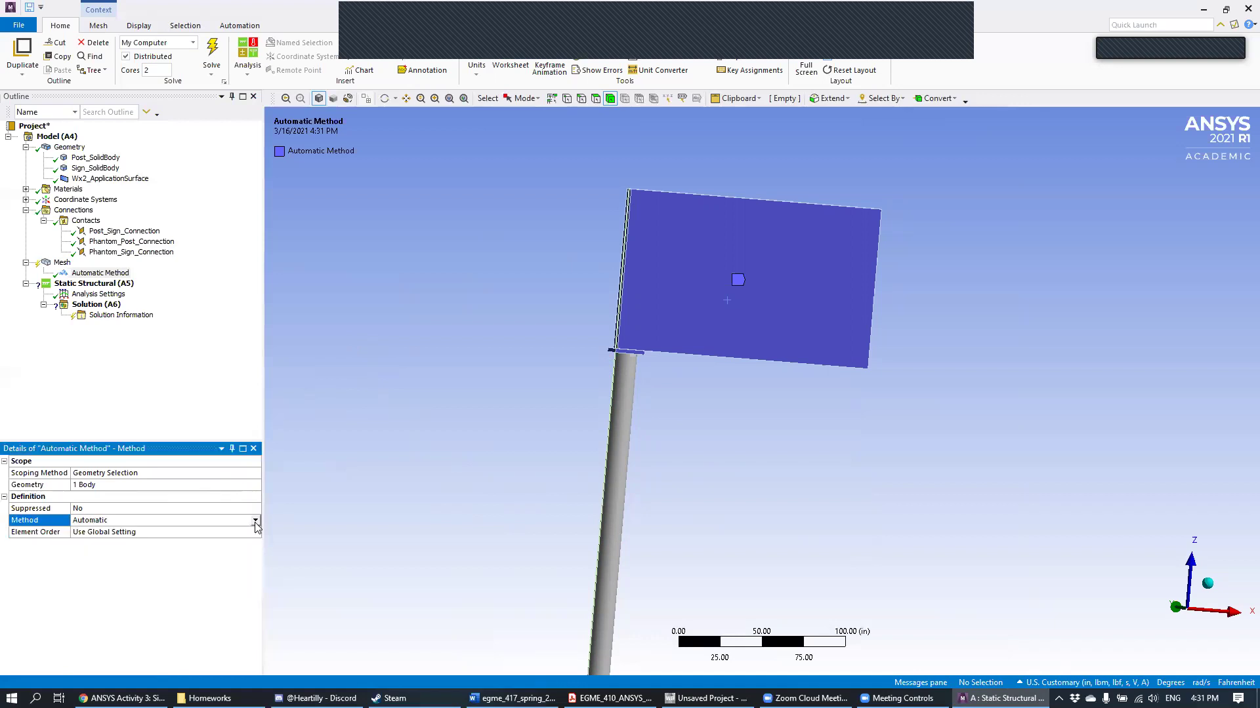
# Step: Insert a mesh Sizing control and select the sign body for it
pyautogui.click(61, 263)
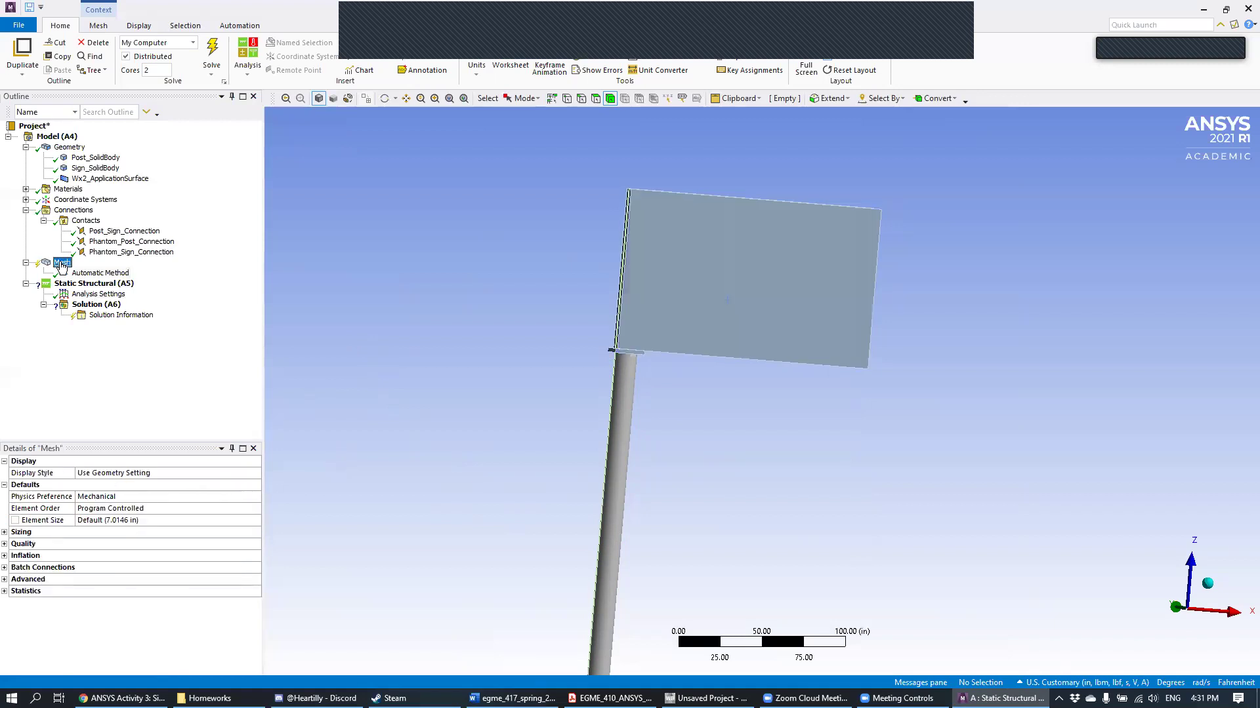
pyautogui.rightClick(62, 263)
pyautogui.moveTo(91, 270)
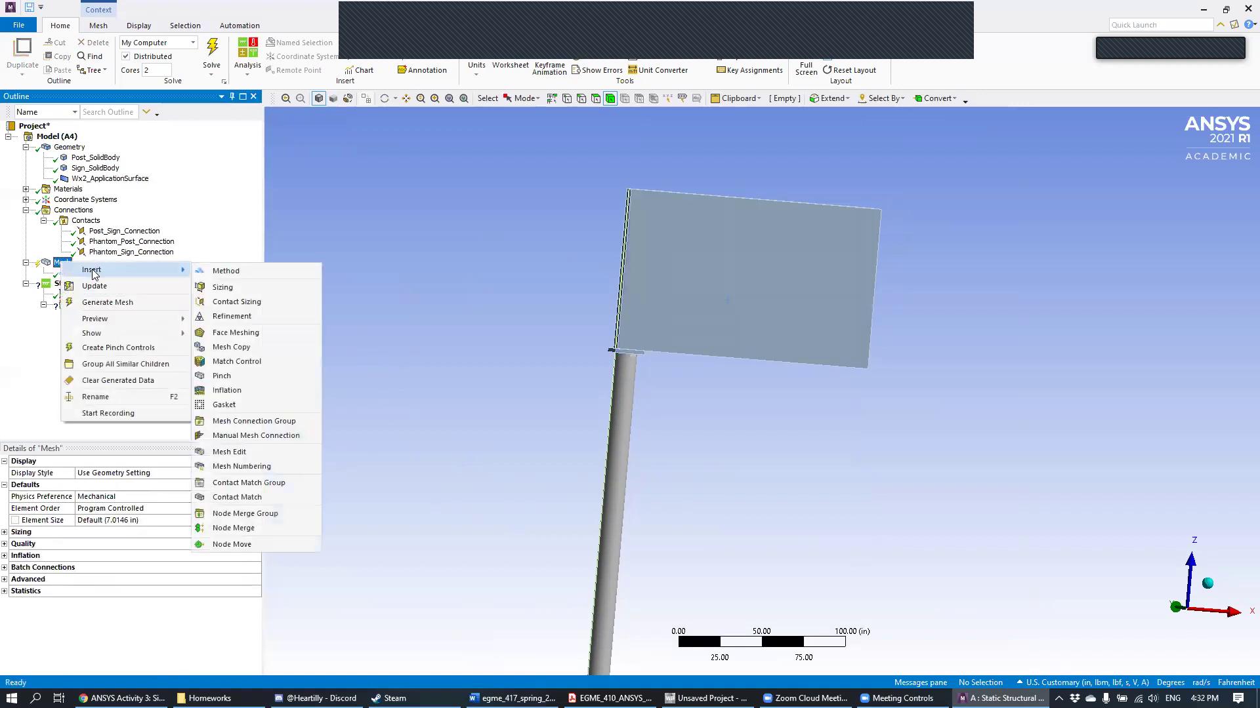
pyautogui.click(282, 286)
pyautogui.click(697, 236)
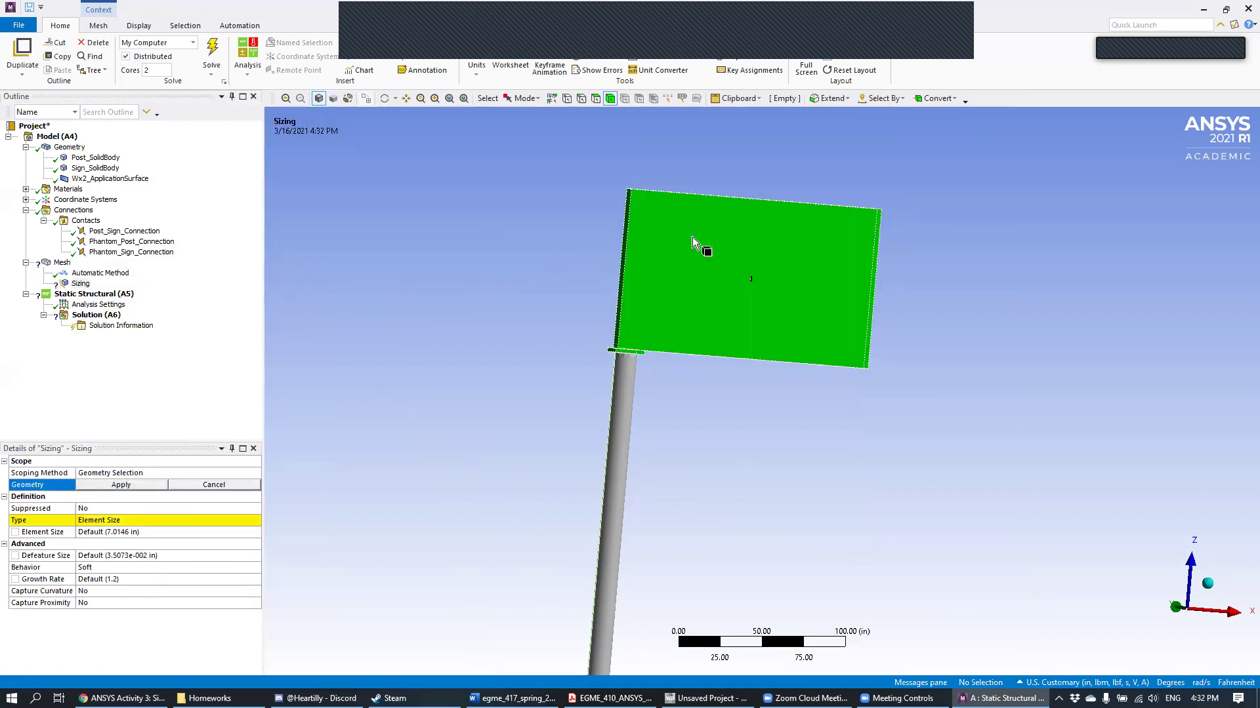
# Step: Apply the sign body as the geometry of the Sizing control
pyautogui.rightClick(63, 263)
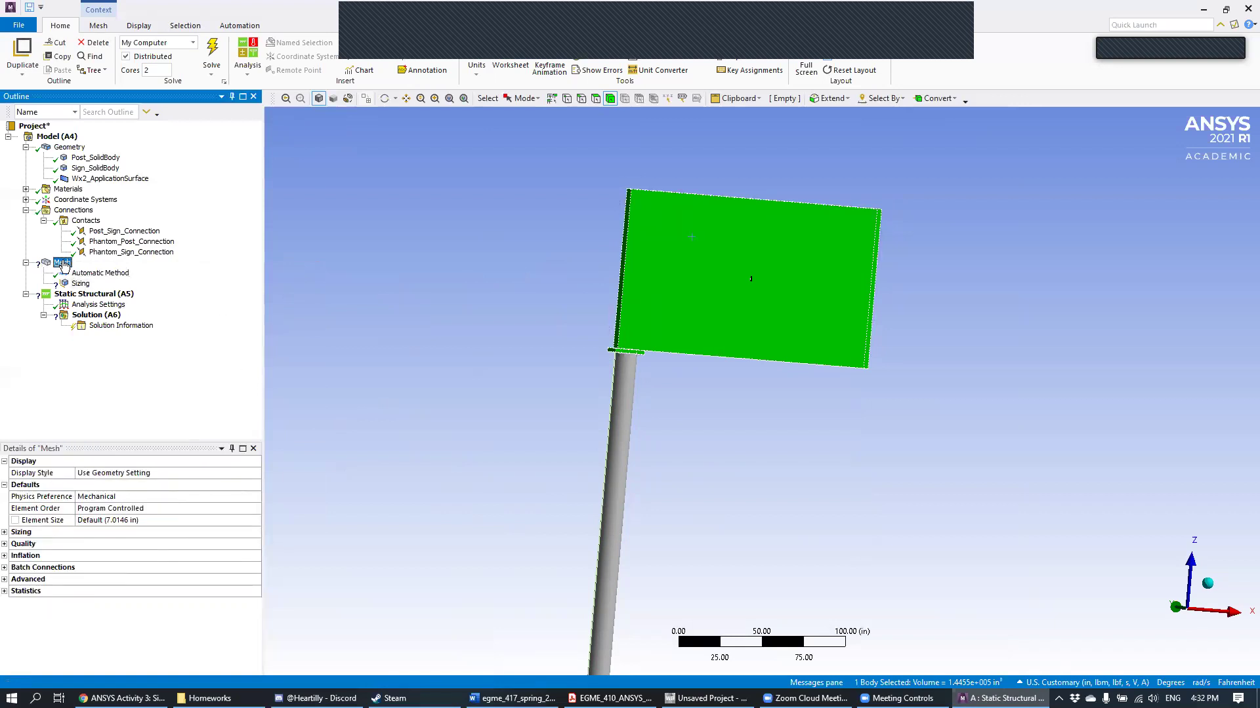
pyautogui.moveTo(124, 273)
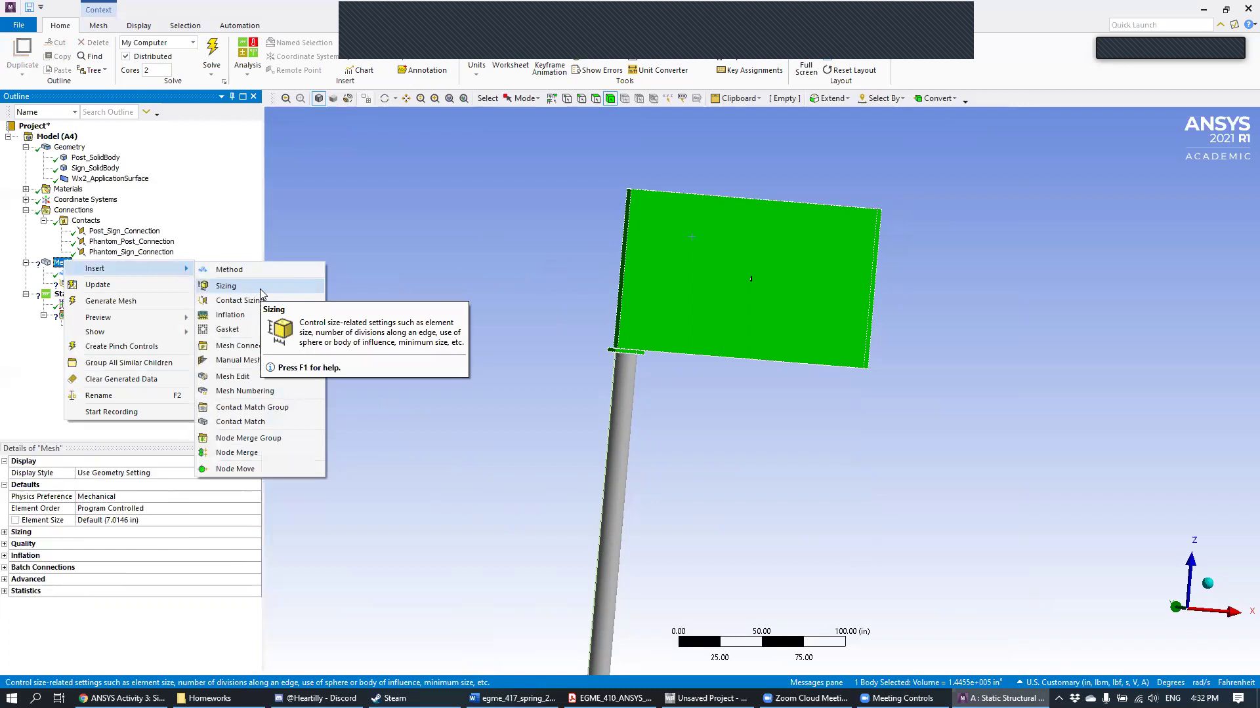
pyautogui.click(288, 292)
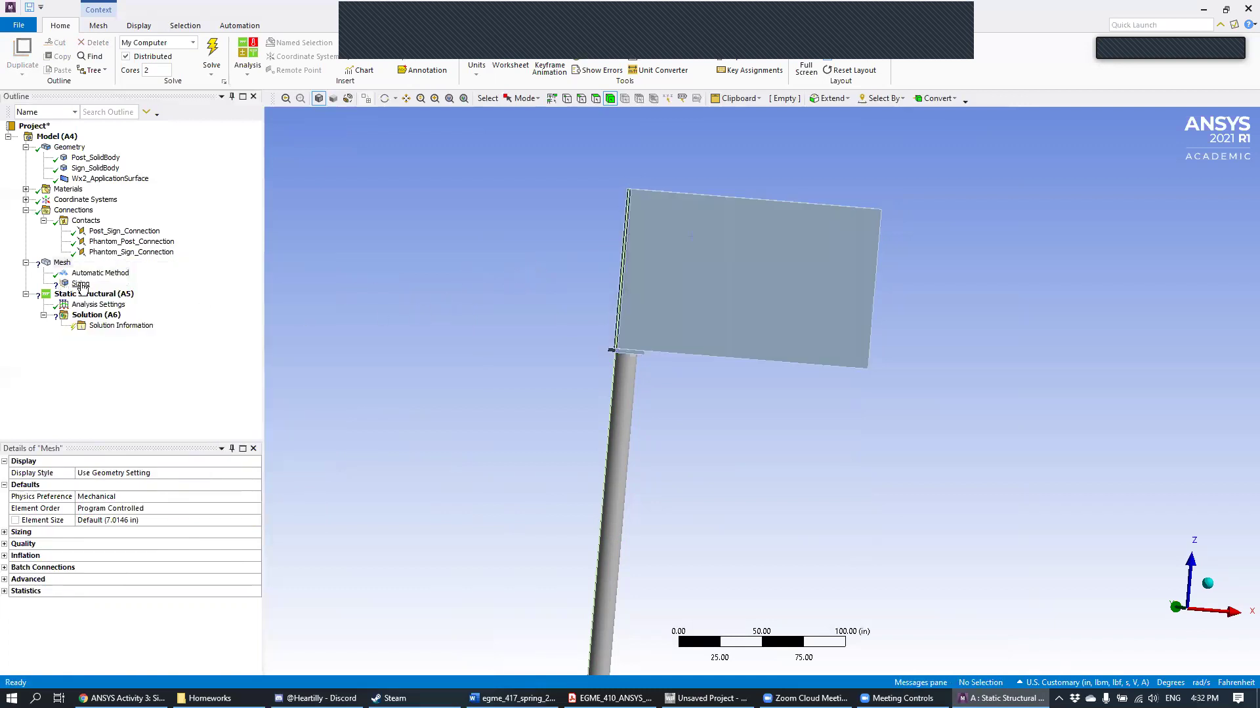
pyautogui.click(690, 269)
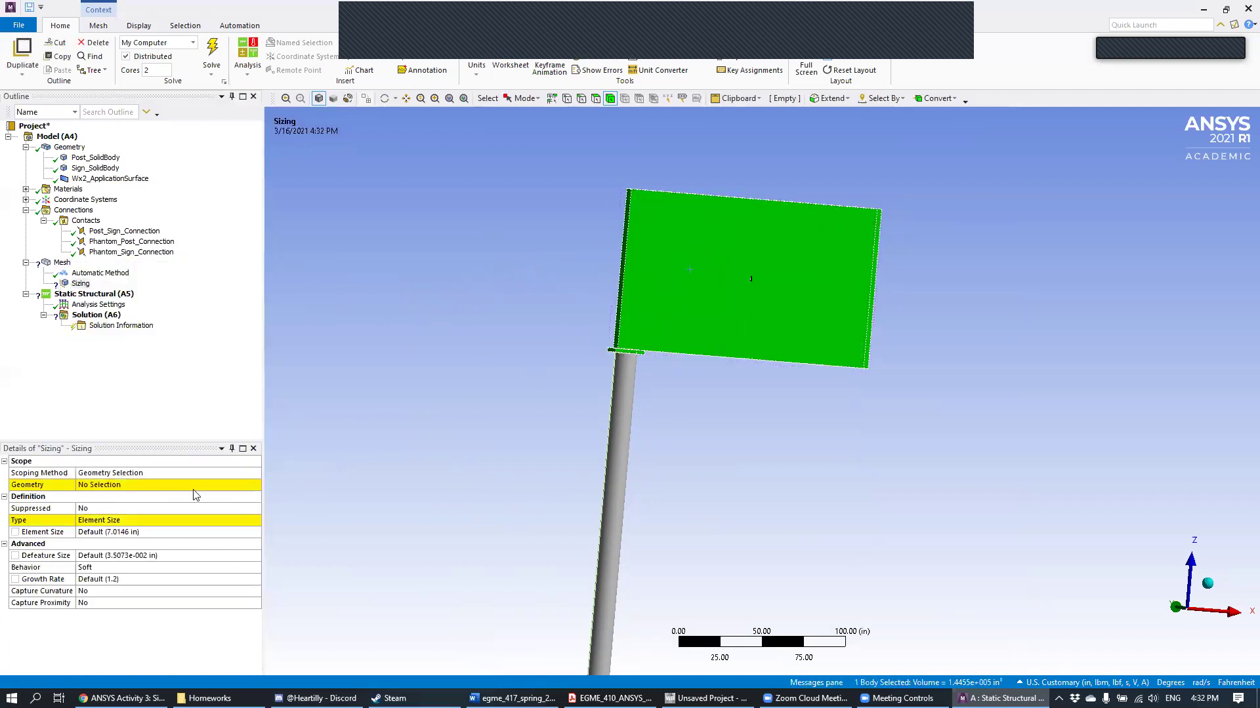
pyautogui.click(128, 485)
pyautogui.click(135, 486)
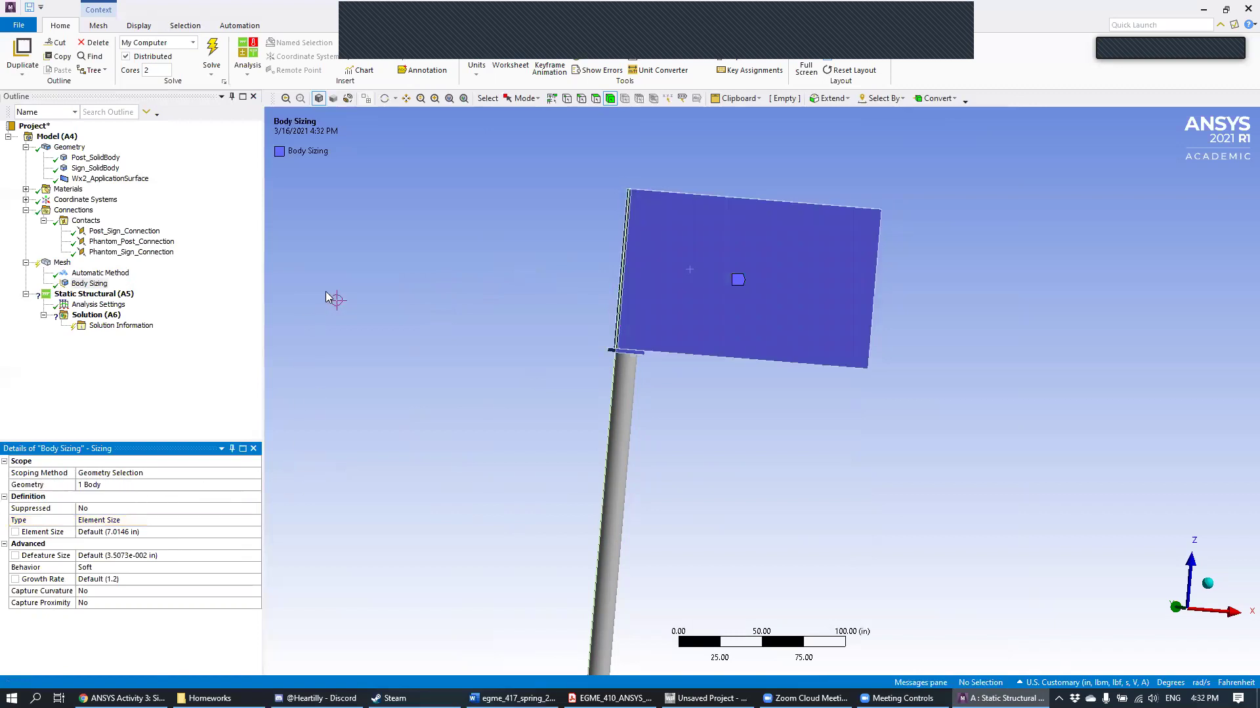
# Step: Insert a second mesh Method control and scope it to the post body
pyautogui.click(69, 263)
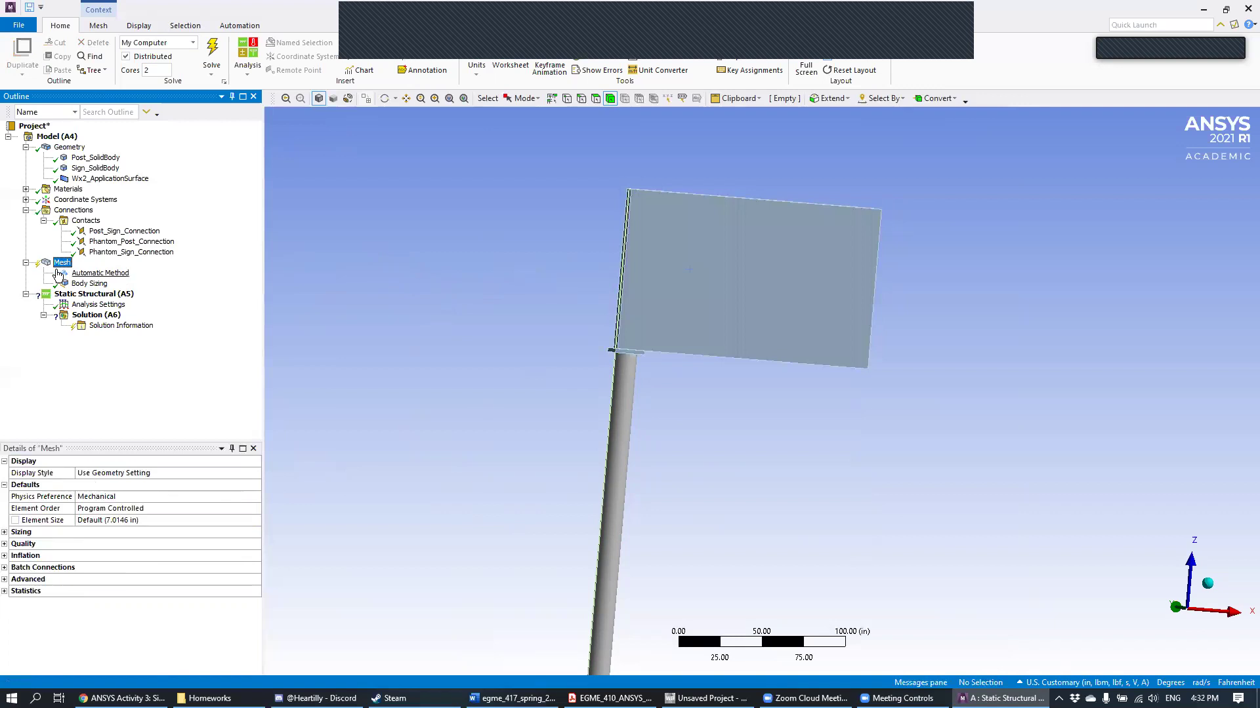
pyautogui.rightClick(60, 263)
pyautogui.moveTo(91, 274)
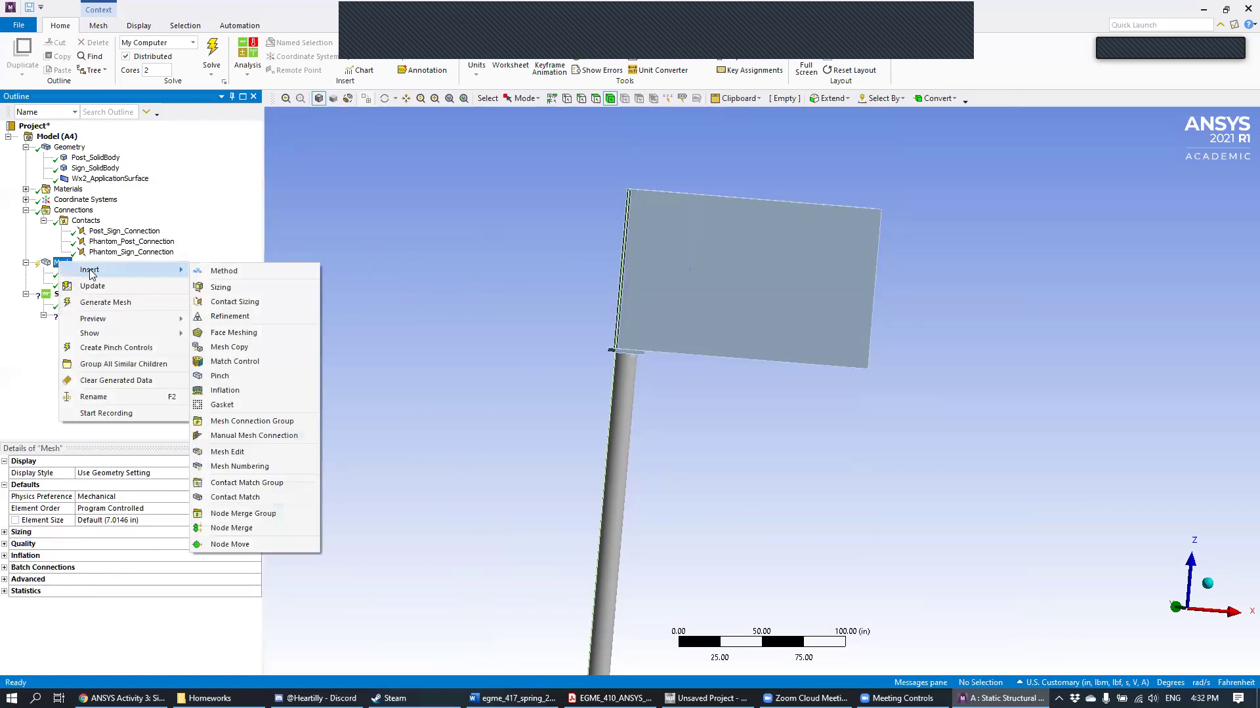
pyautogui.click(223, 271)
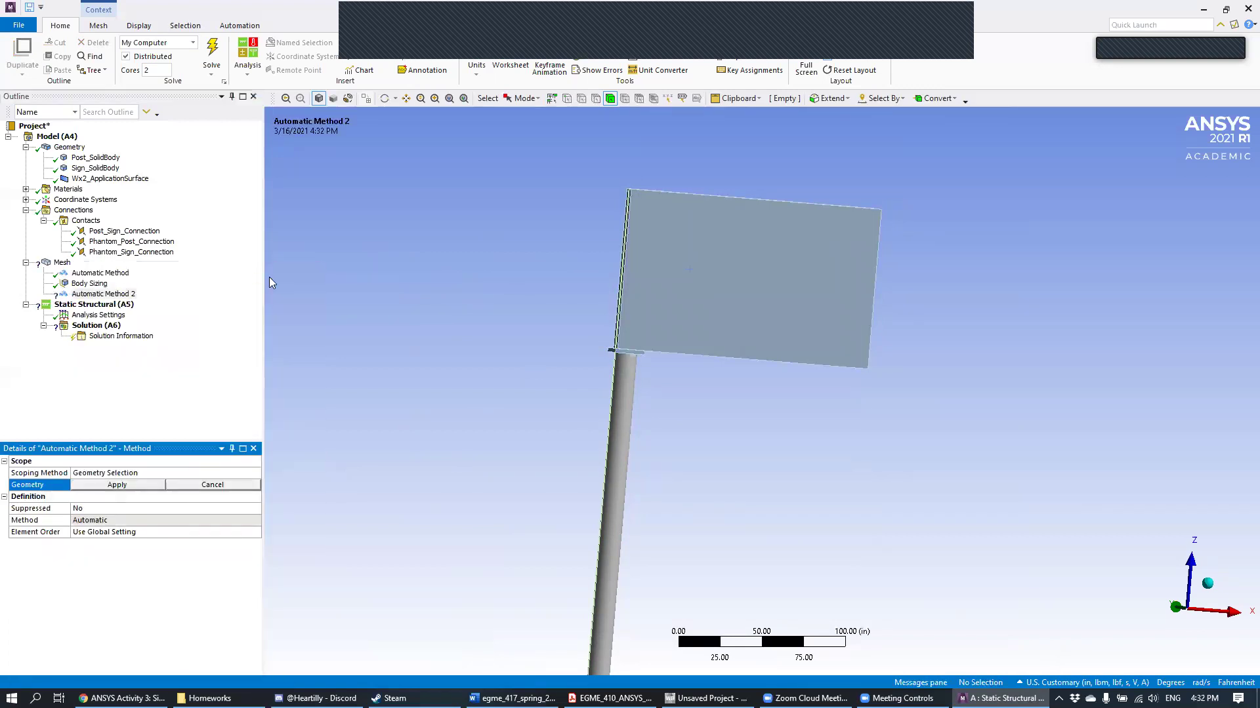
pyautogui.click(623, 411)
pyautogui.click(118, 489)
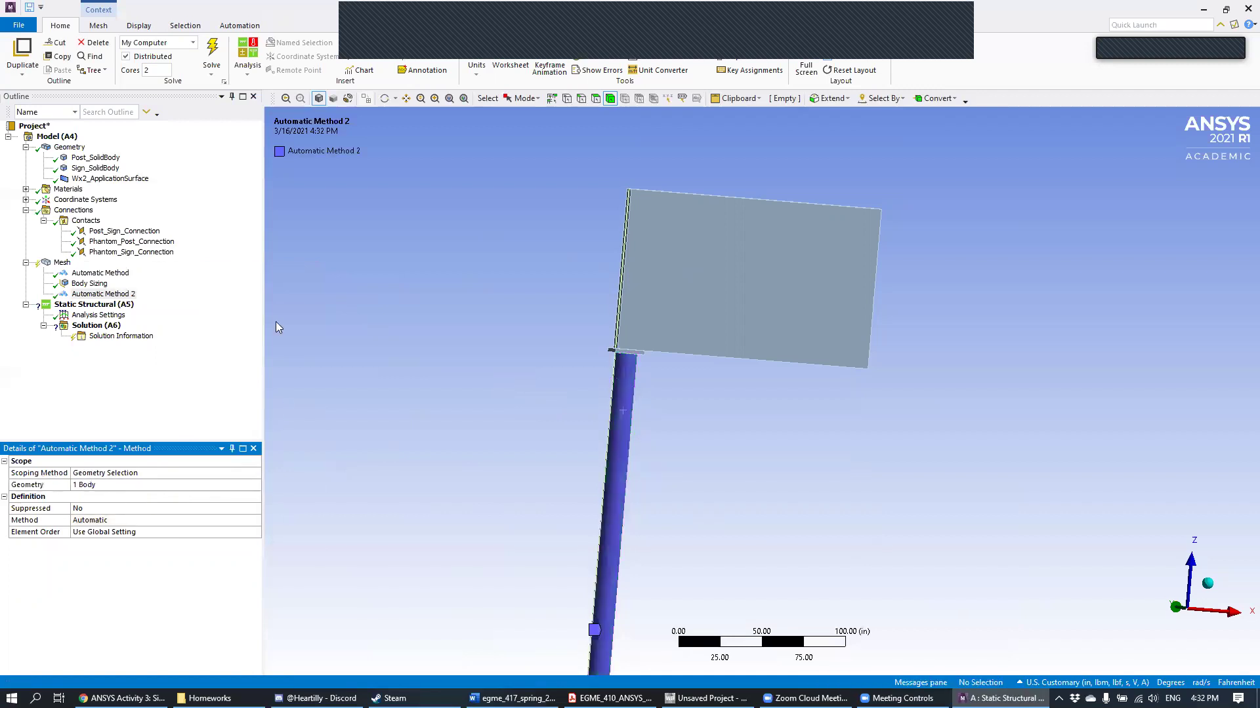
# Step: Insert a second mesh Sizing control and scope it to the post body
pyautogui.click(61, 265)
pyautogui.rightClick(61, 267)
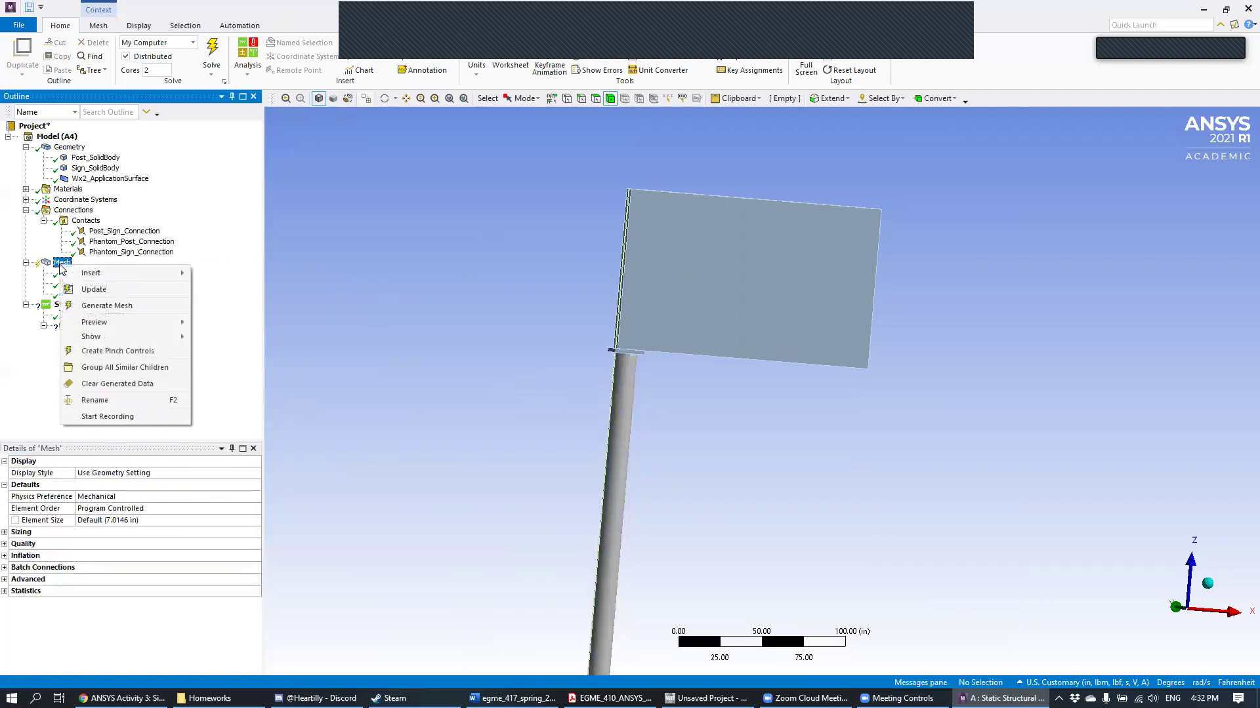
pyautogui.moveTo(99, 275)
pyautogui.click(222, 291)
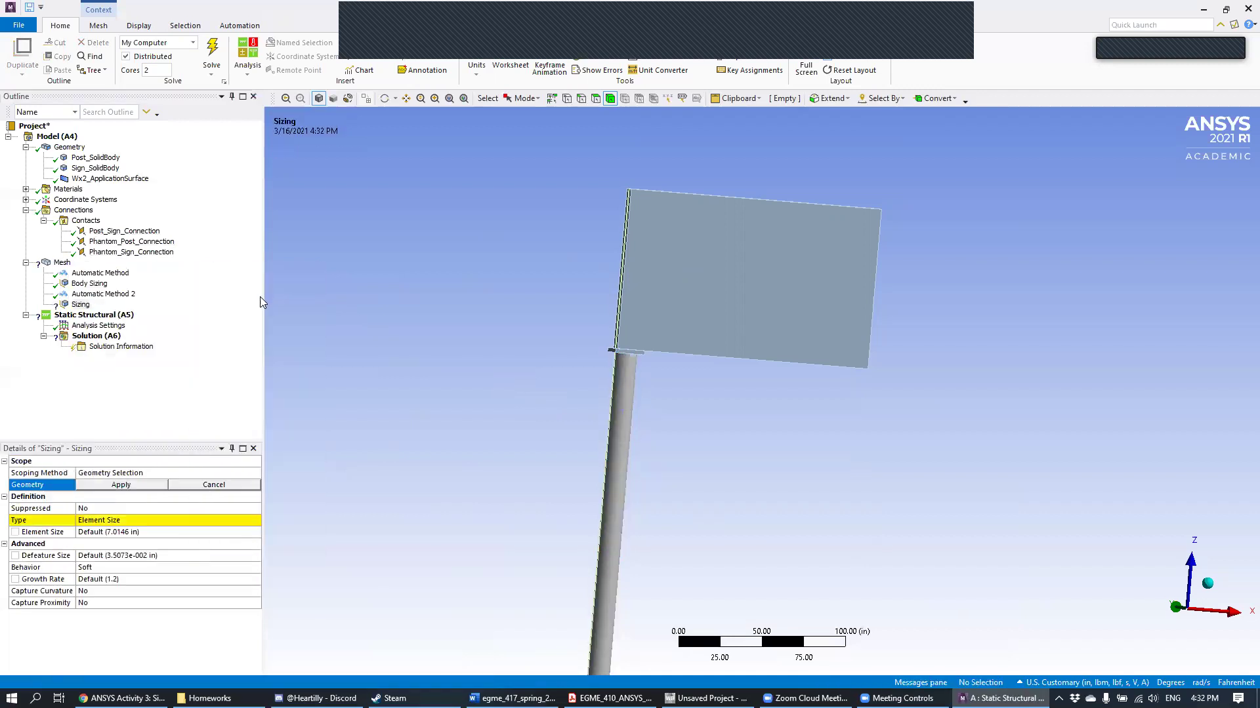
pyautogui.click(612, 419)
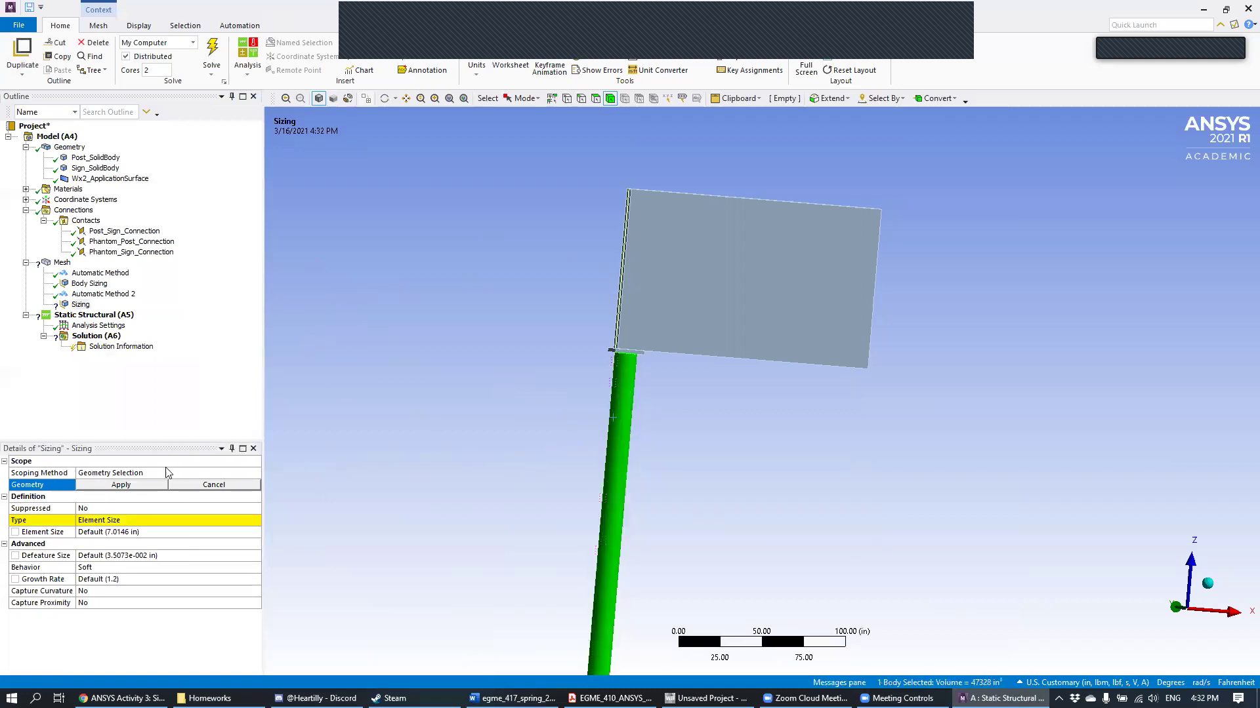
pyautogui.click(131, 473)
pyautogui.click(161, 489)
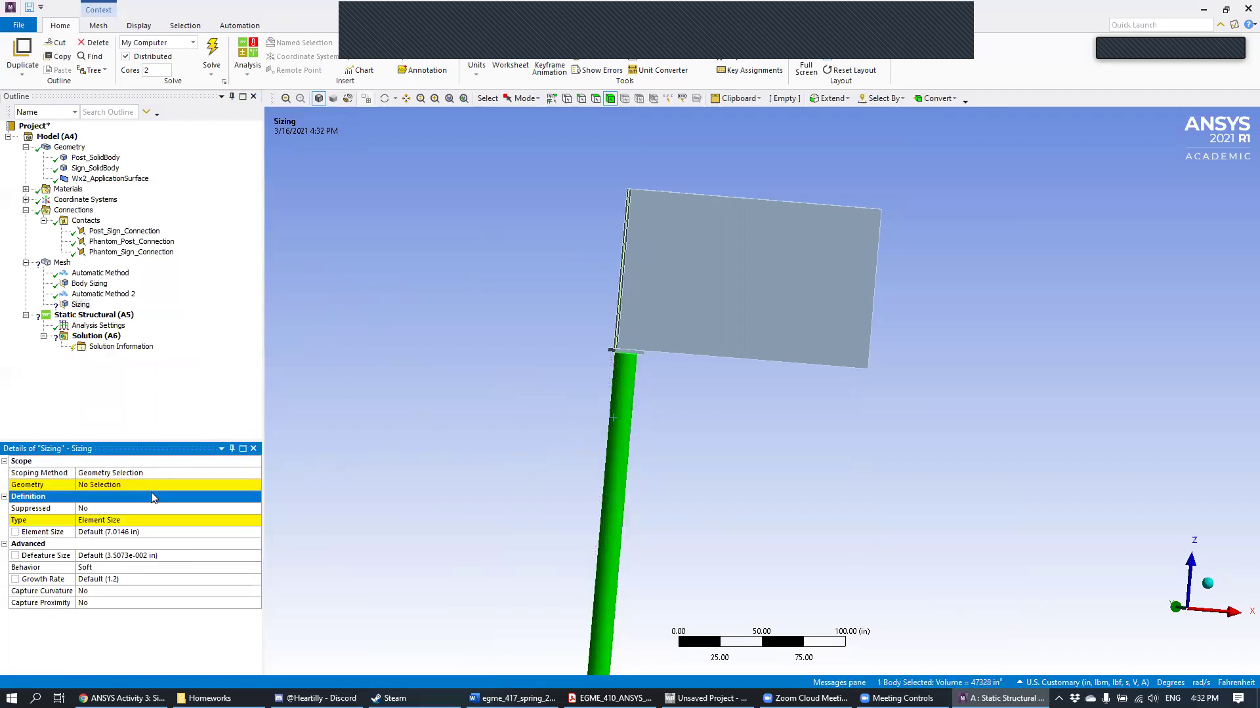
pyautogui.click(158, 487)
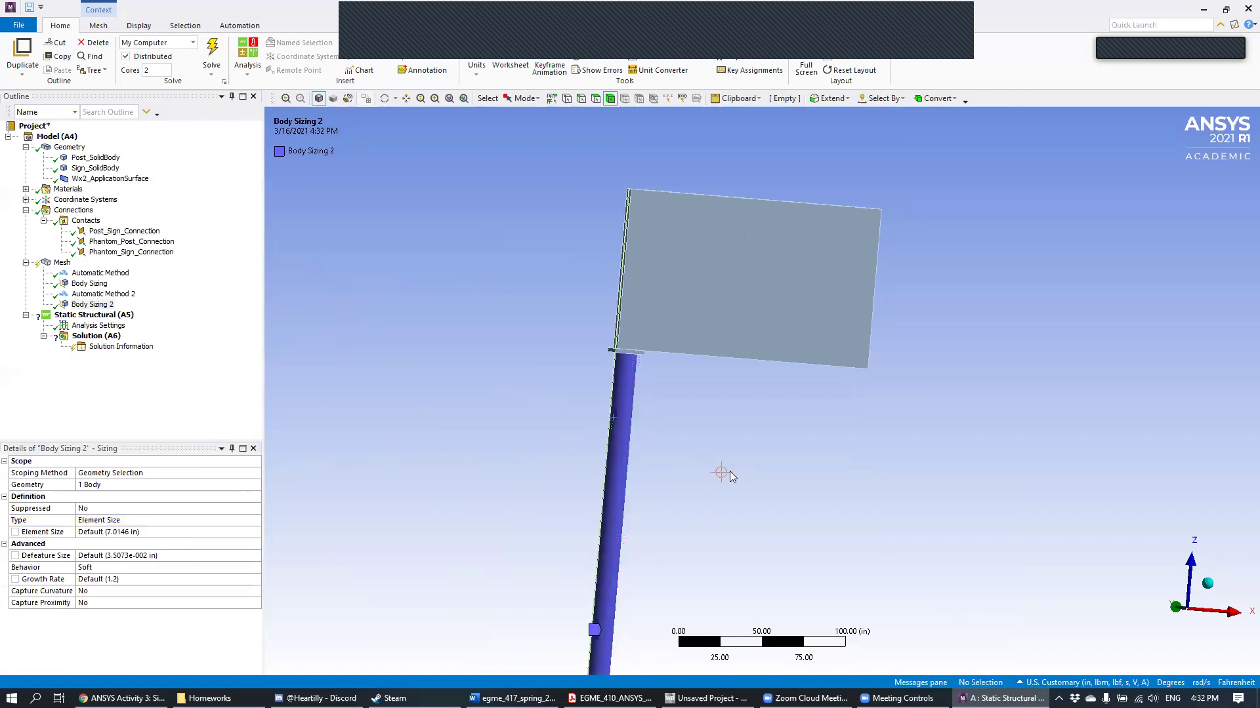
# Step: Review the scope and settings of the first Automatic Method on the sign body
pyautogui.moveTo(755, 437); pyautogui.dragTo(661, 427, button='middle')
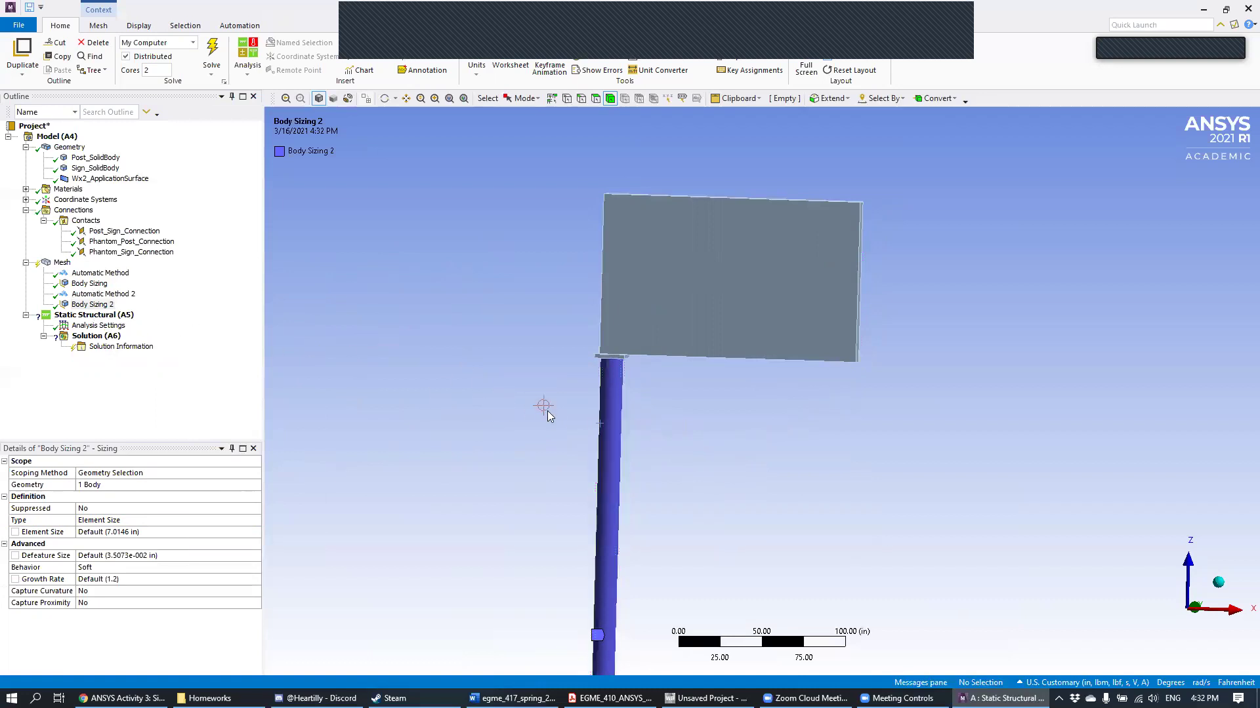
pyautogui.scroll(-2, 784, 489)
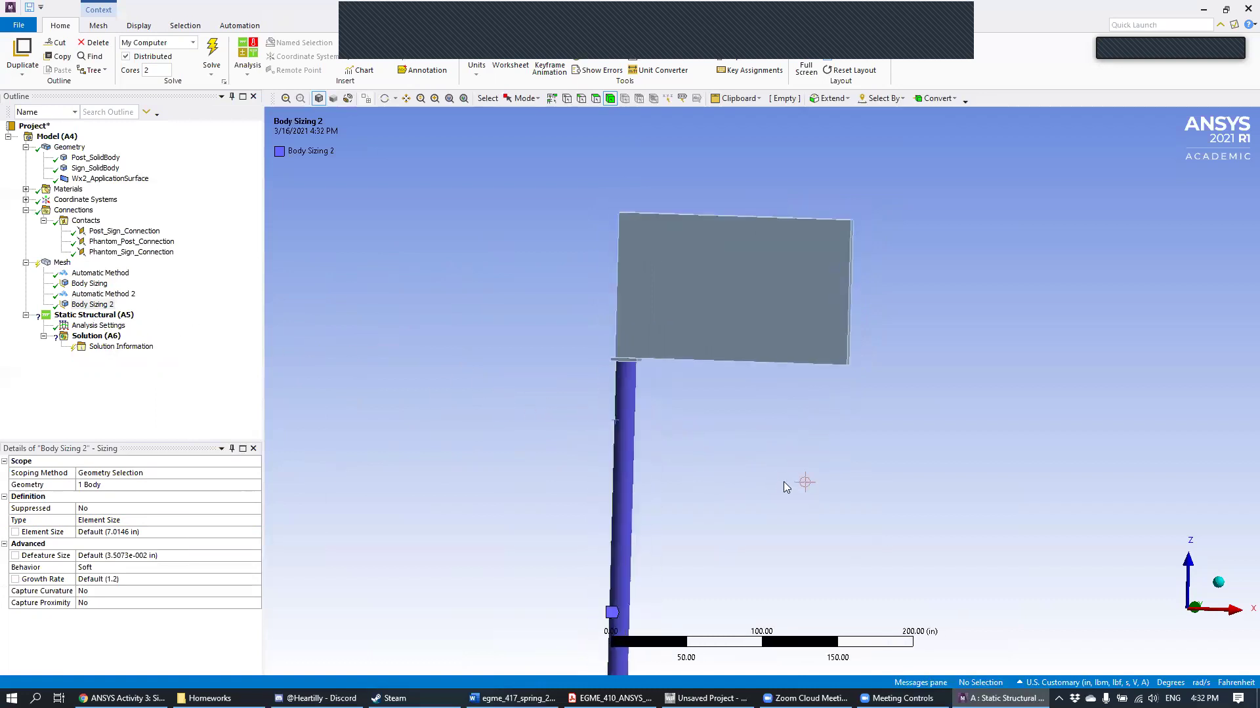
pyautogui.click(96, 274)
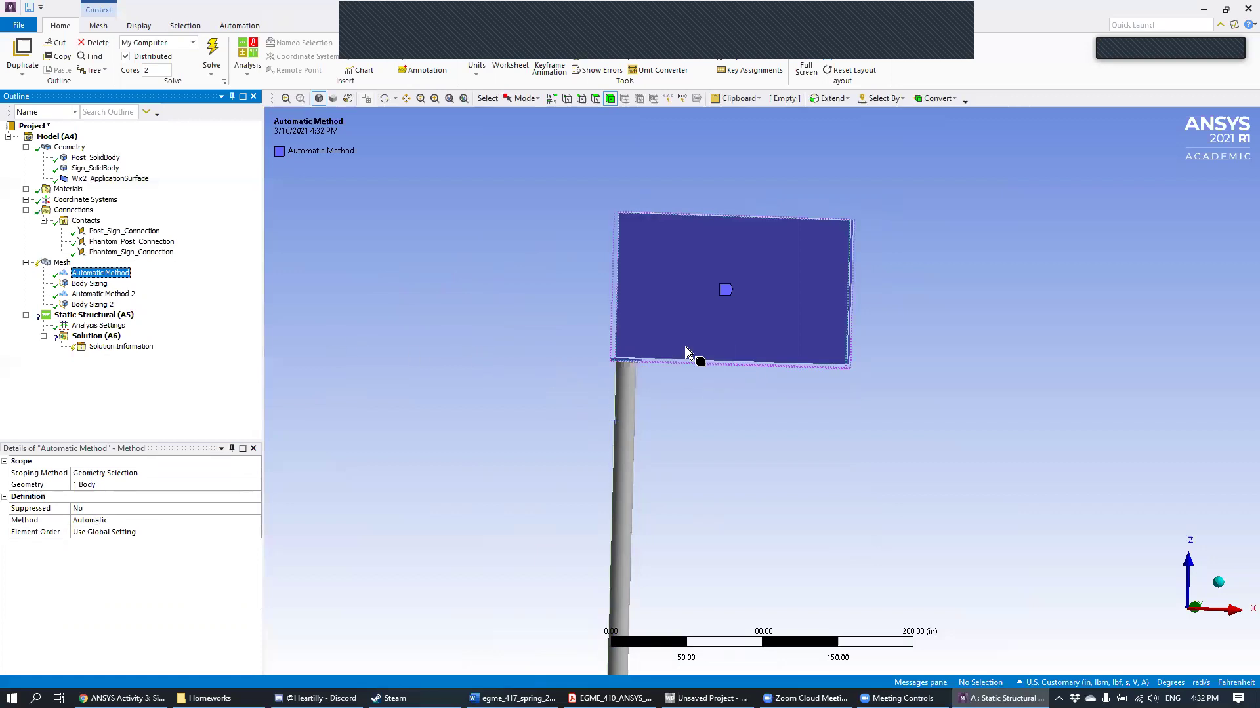
pyautogui.click(762, 432)
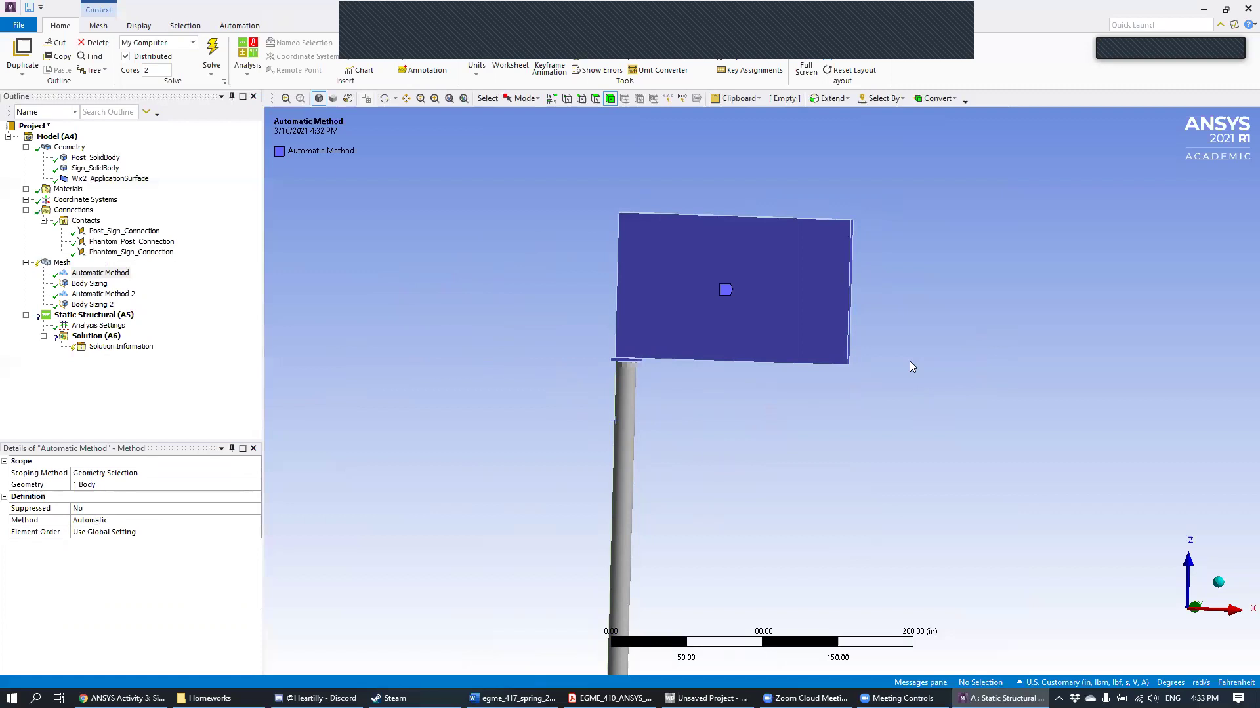
# Step: Review the settings of the sign's Body Sizing control, including its element size
pyautogui.scroll(-2, 793, 440)
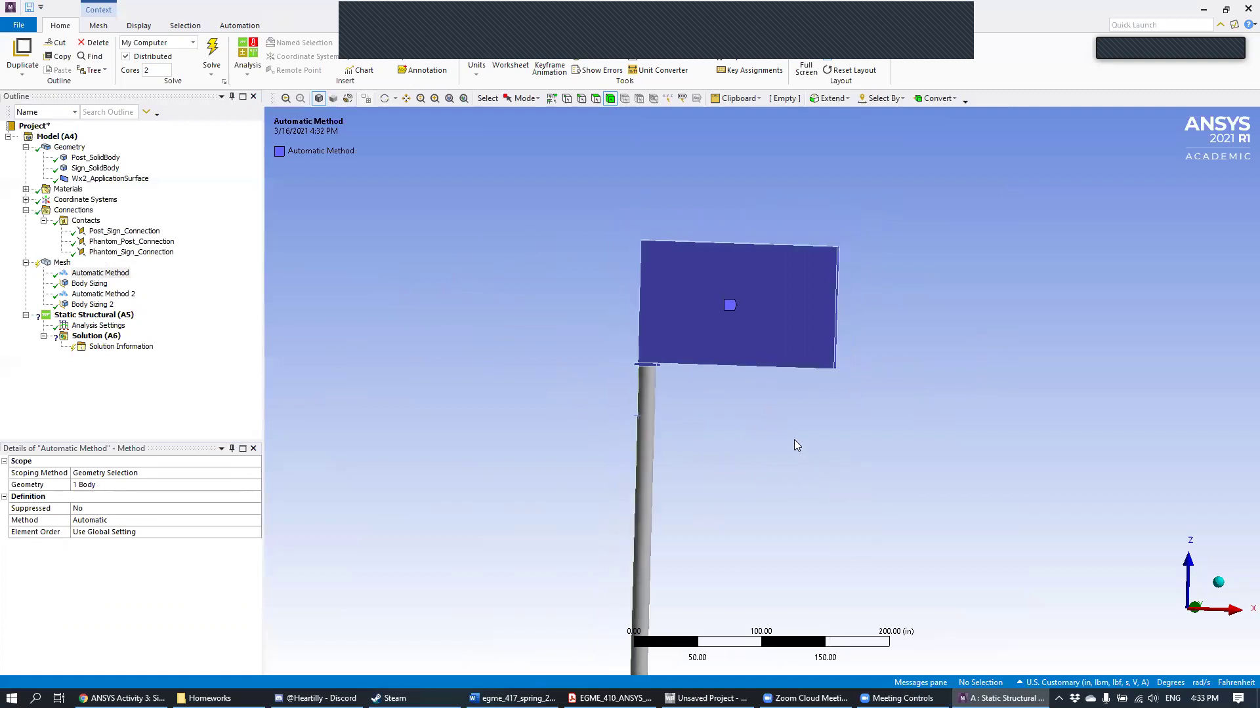
pyautogui.scroll(3, 787, 446)
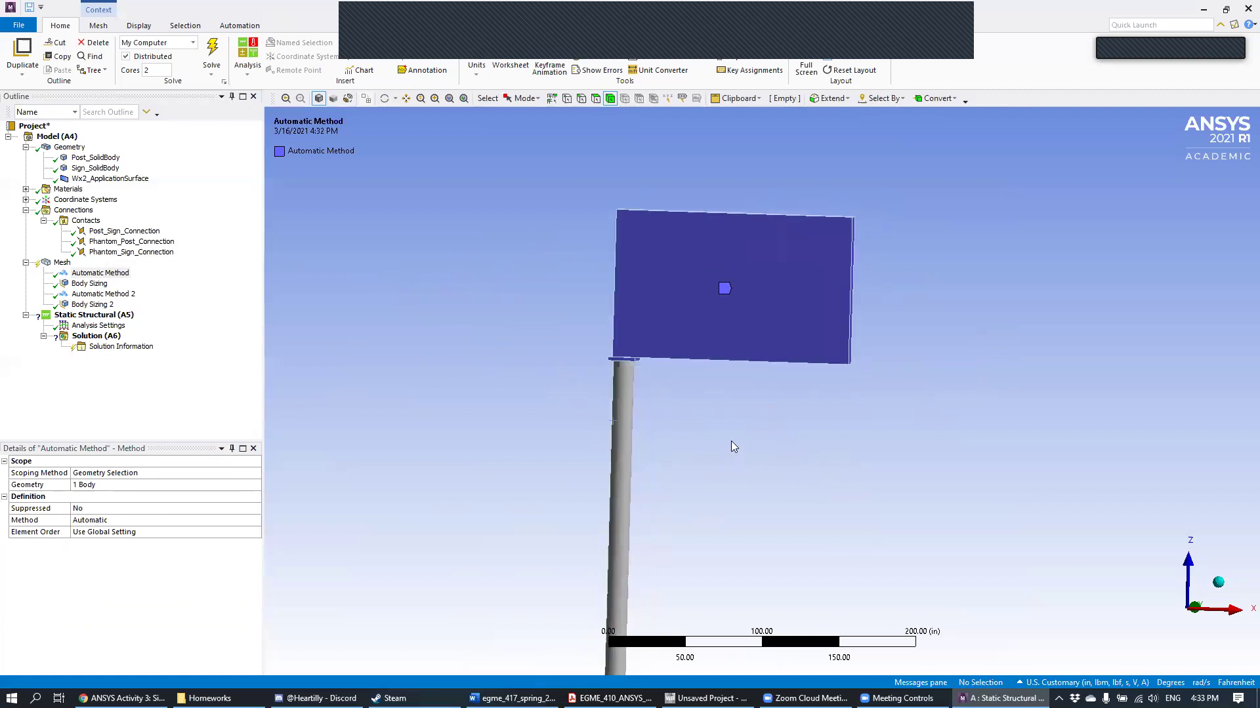
pyautogui.moveTo(738, 417)
pyautogui.keyDown('ctrl'); pyautogui.mouseDown(button='middle')
pyautogui.moveTo(748, 366)
pyautogui.moveTo(721, 400)
pyautogui.mouseUp(button='middle'); pyautogui.keyUp('ctrl')
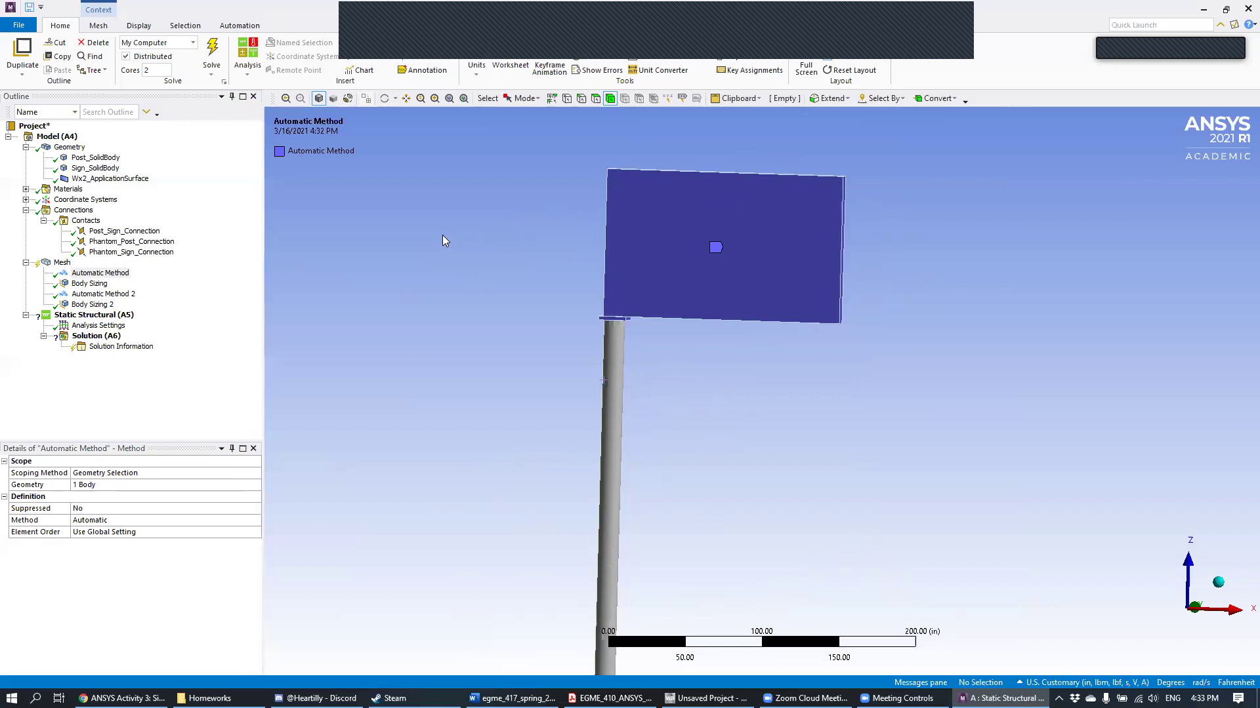
pyautogui.click(105, 284)
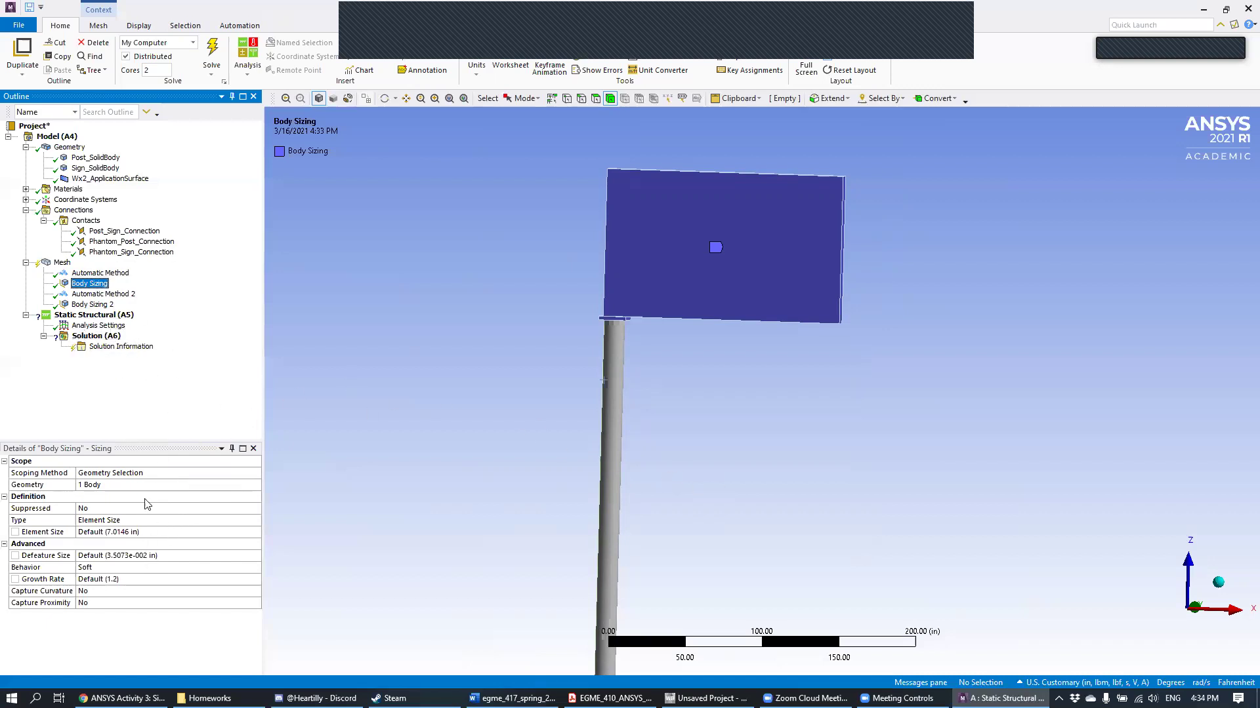
pyautogui.click(143, 534)
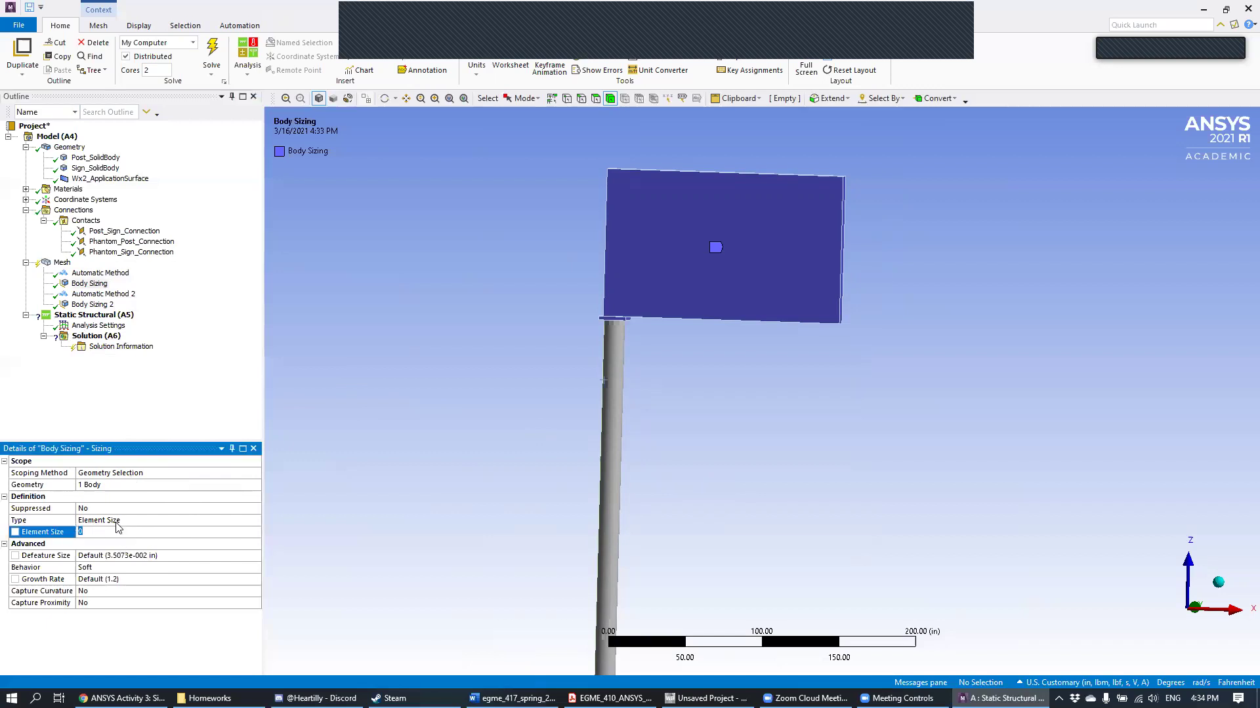
pyautogui.click(333, 507)
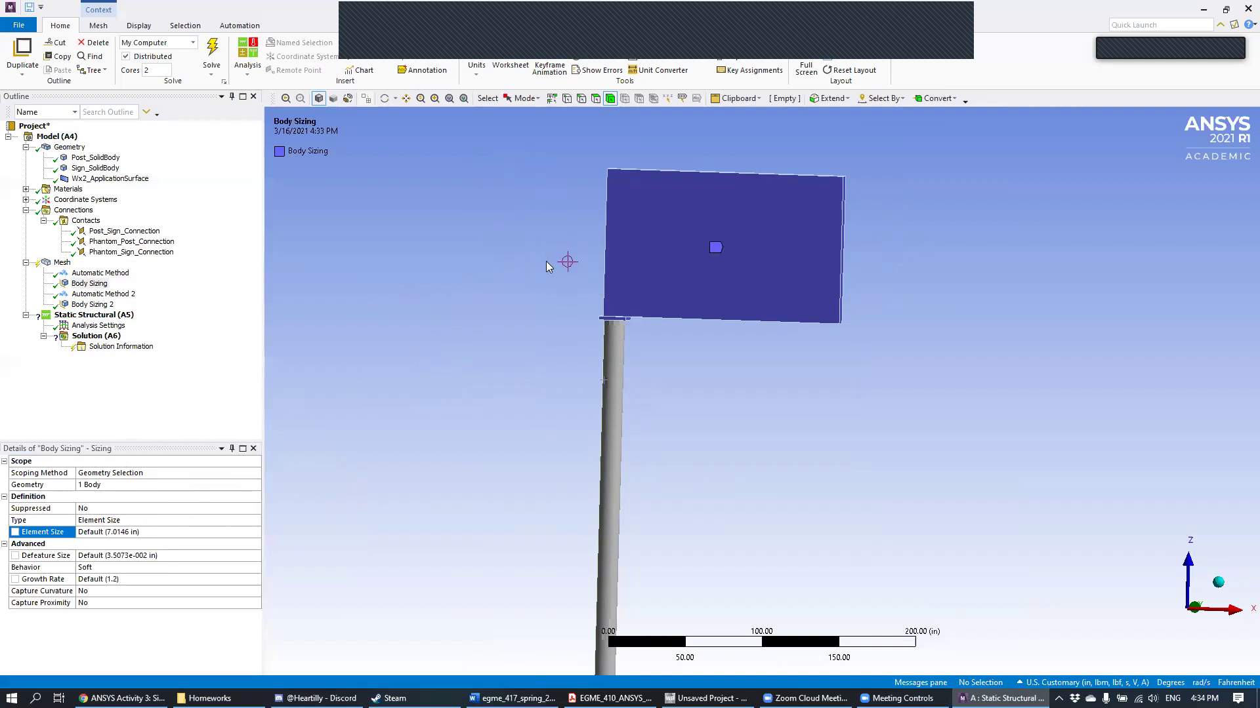
# Step: Rename the sign body's mesh method and sizing controls as Sign_Mesh_Method and Sign_Mesh_Sizing
pyautogui.click(102, 274)
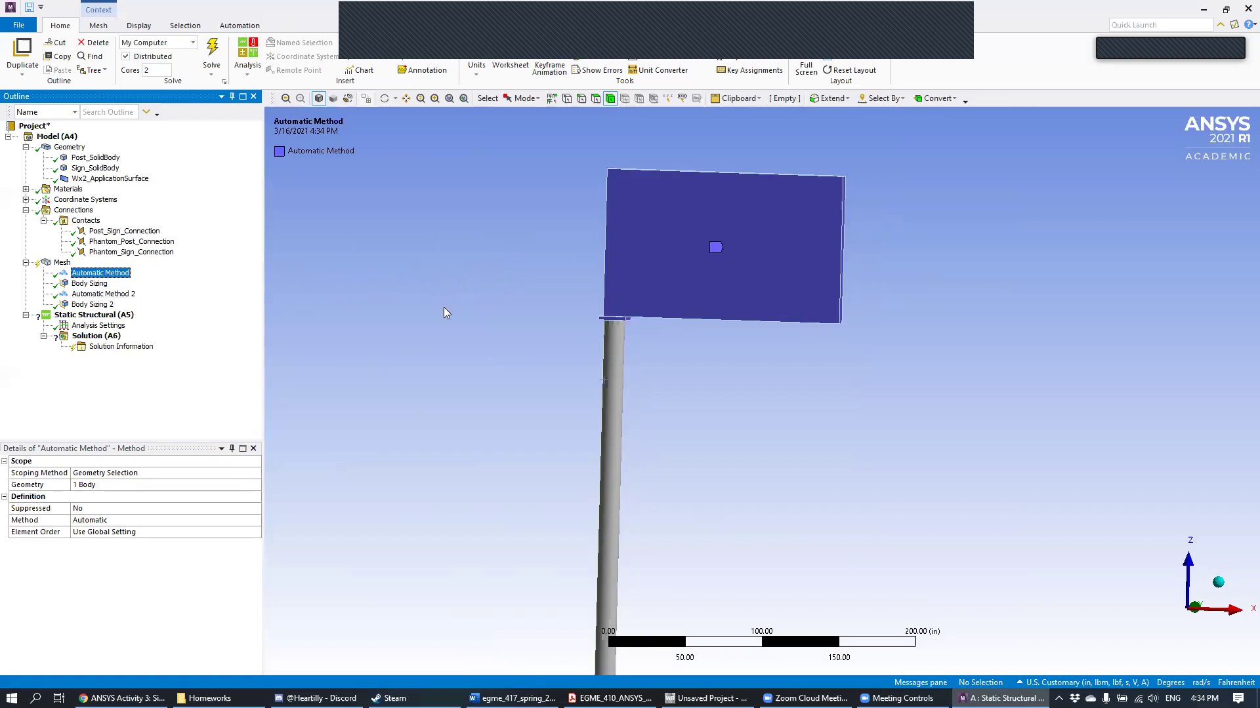
pyautogui.press('F2')
pyautogui.write('Sign_Mesh_Method')
pyautogui.press('Return')
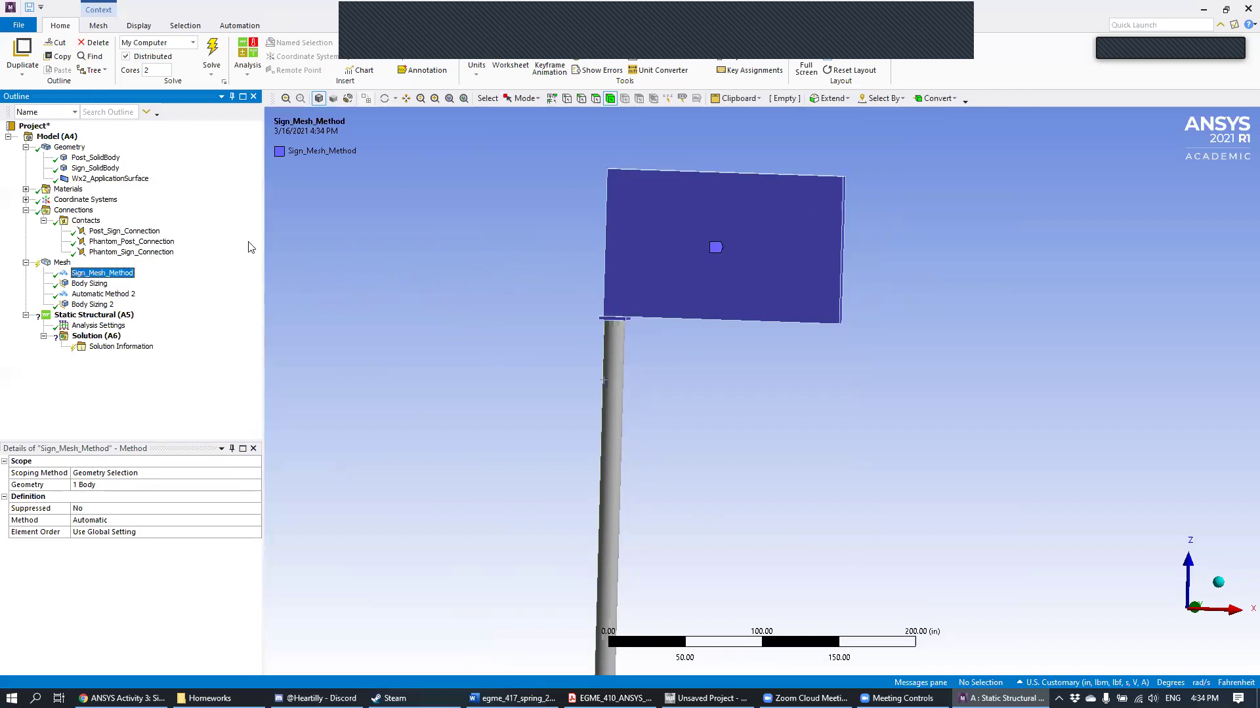
pyautogui.click(89, 283)
pyautogui.press('F2')
pyautogui.write('Sign_Mesh_Sizing')
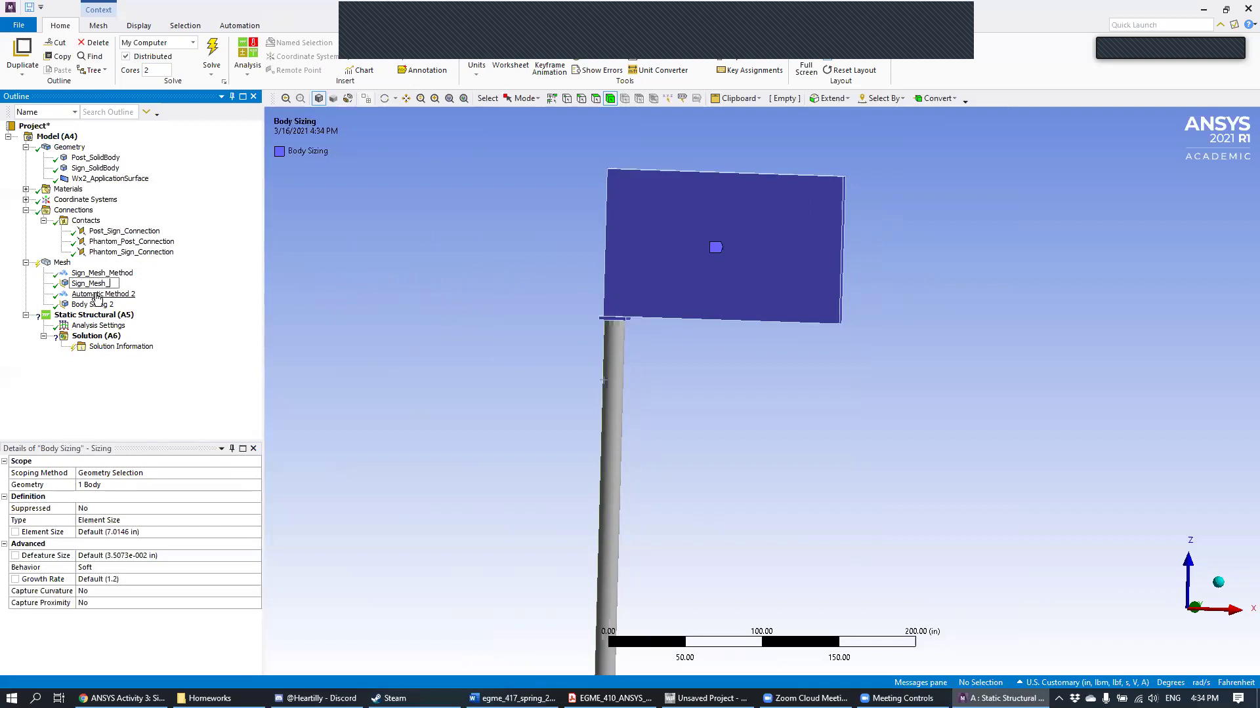
pyautogui.press('Return')
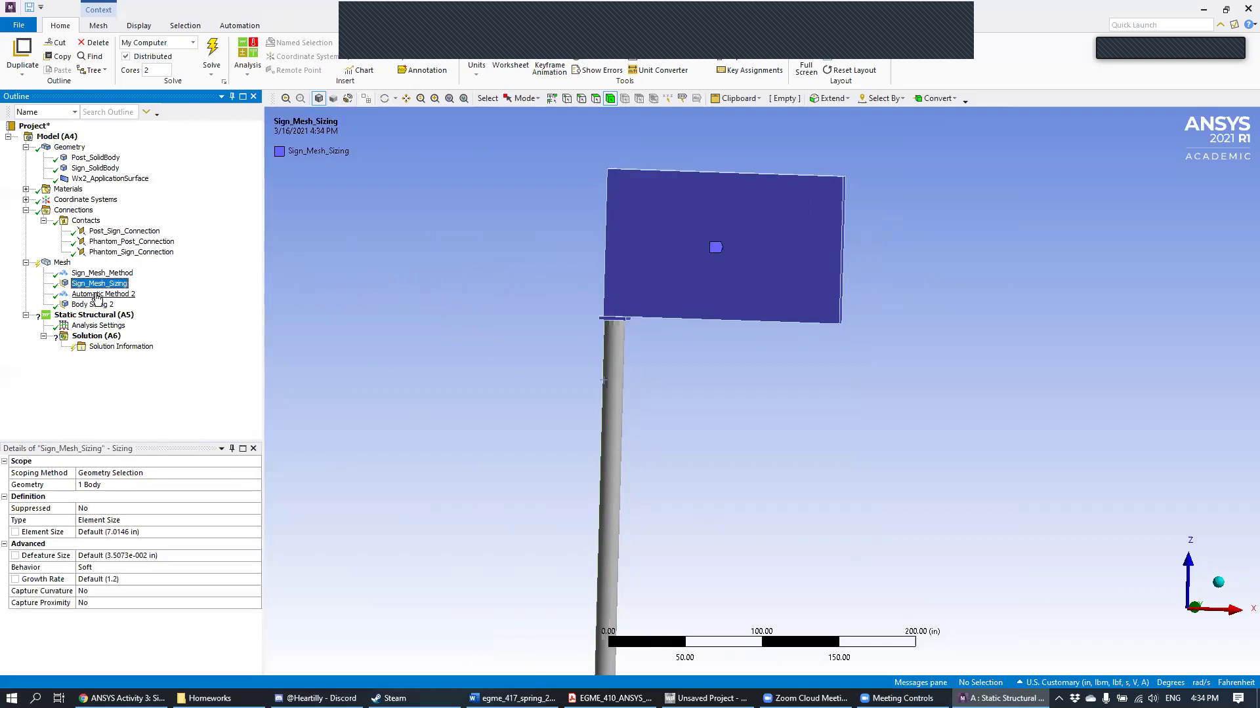
# Step: Rename the post body's mesh method and sizing controls as Post_Mesh_Method and Post_Mesh_Sizing
pyautogui.click(98, 296)
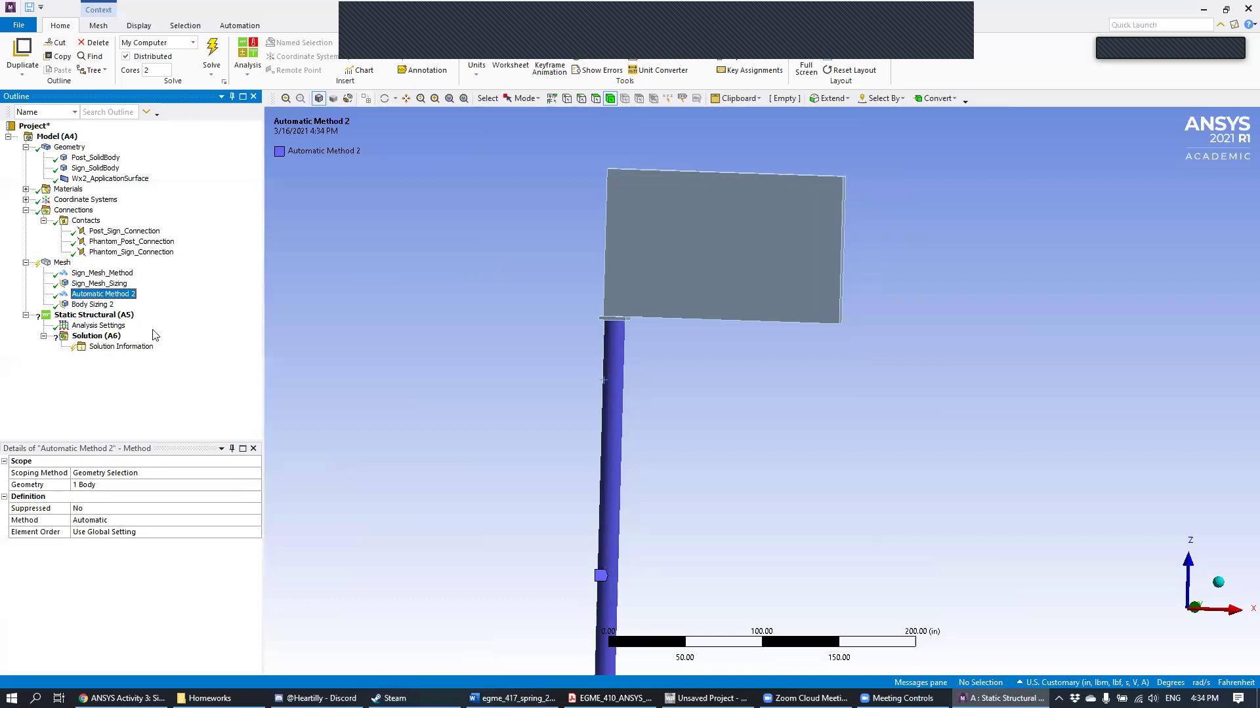
pyautogui.press('F2')
pyautogui.write('Post_Mesh_Method')
pyautogui.press('Return')
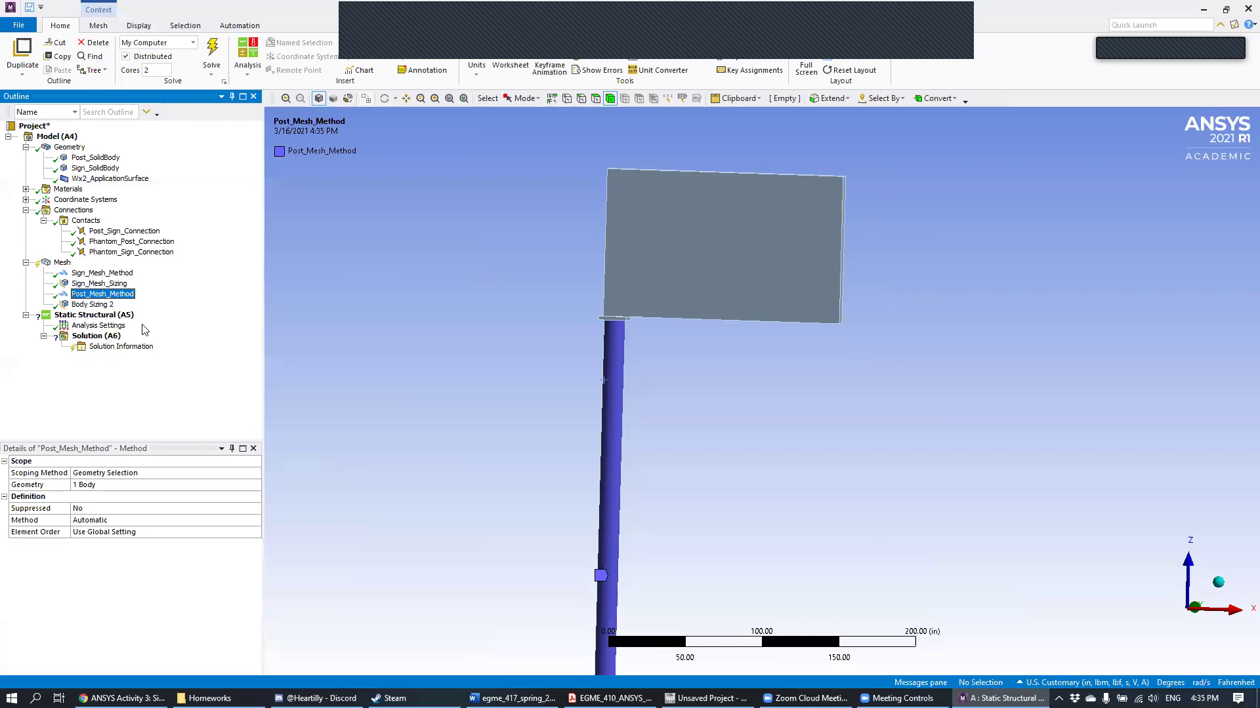
pyautogui.click(92, 304)
pyautogui.press('F2')
pyautogui.write('Post_M')
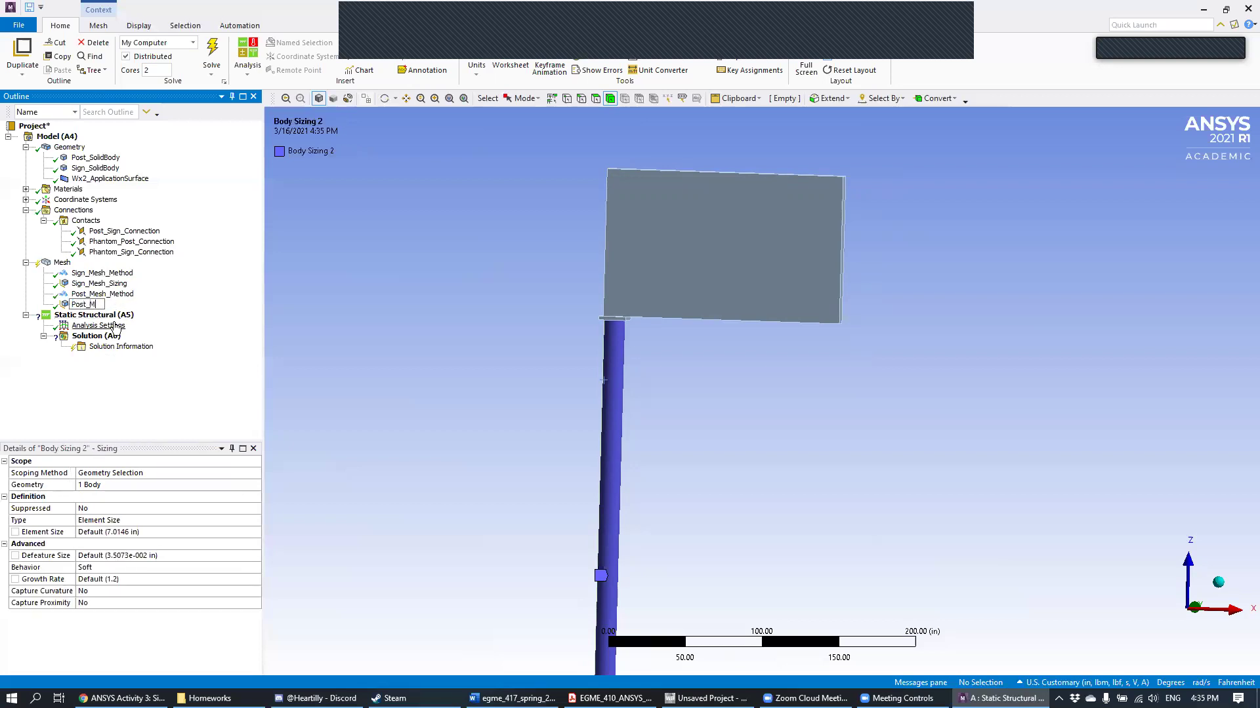
pyautogui.write('esh_Sizing')
pyautogui.press('Return')
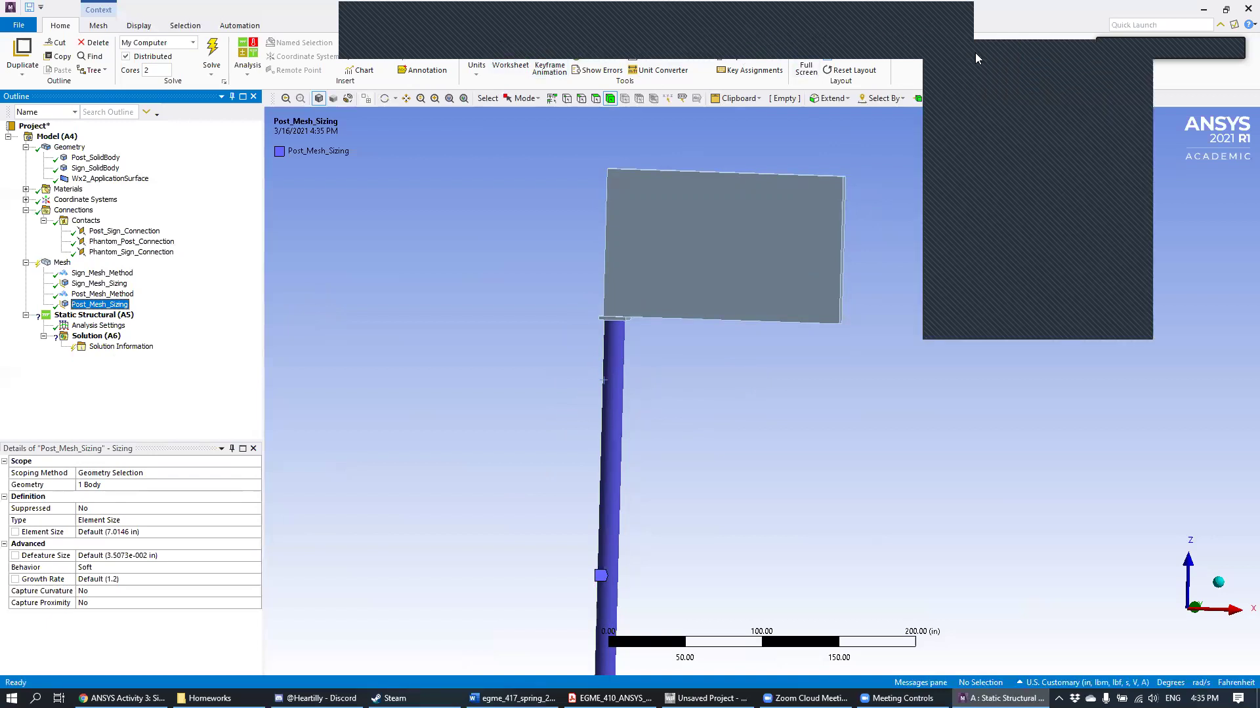
pyautogui.click(1058, 490)
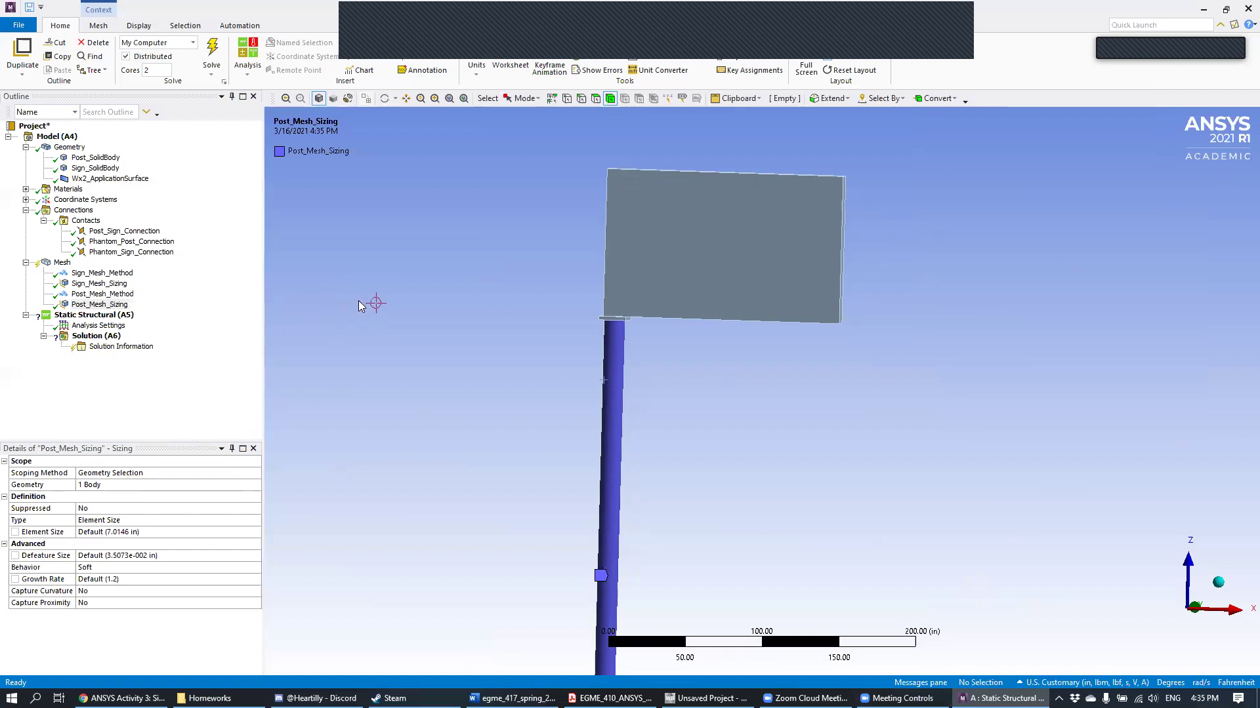
pyautogui.click(102, 285)
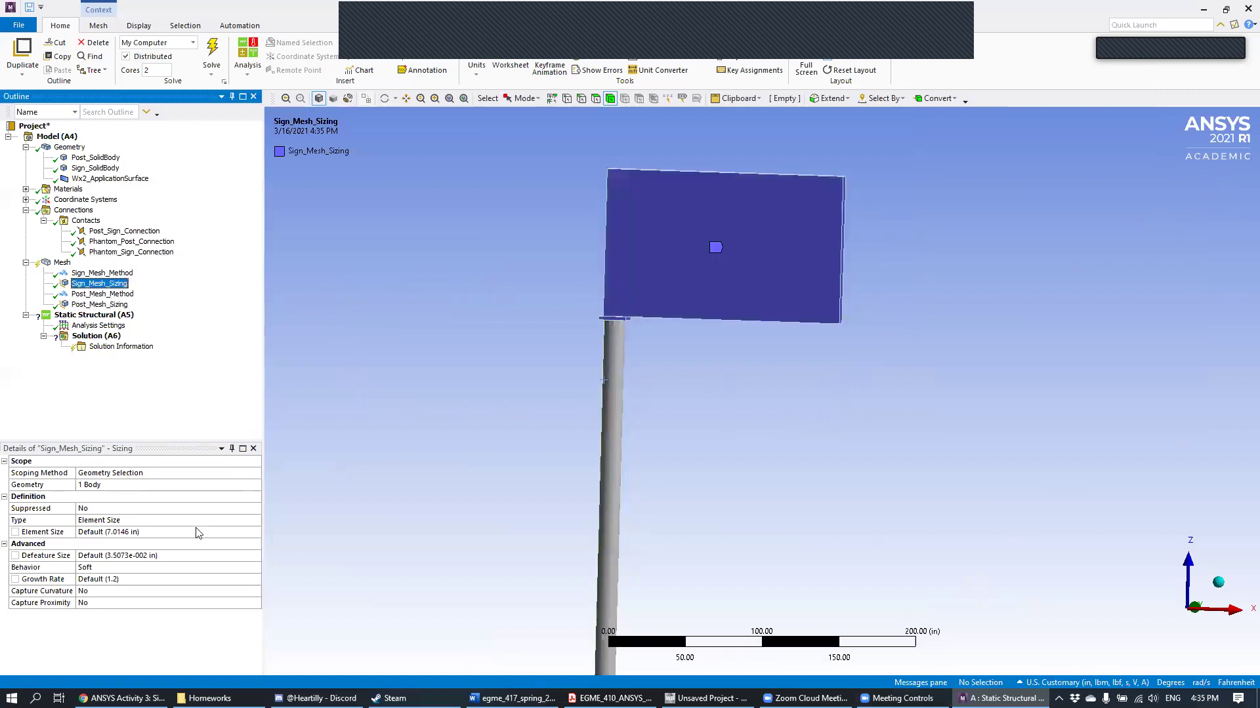
# Step: Insert a Fixed Support in the static structural analysis and scope it to the circular bottom face of the post
pyautogui.click(92, 315)
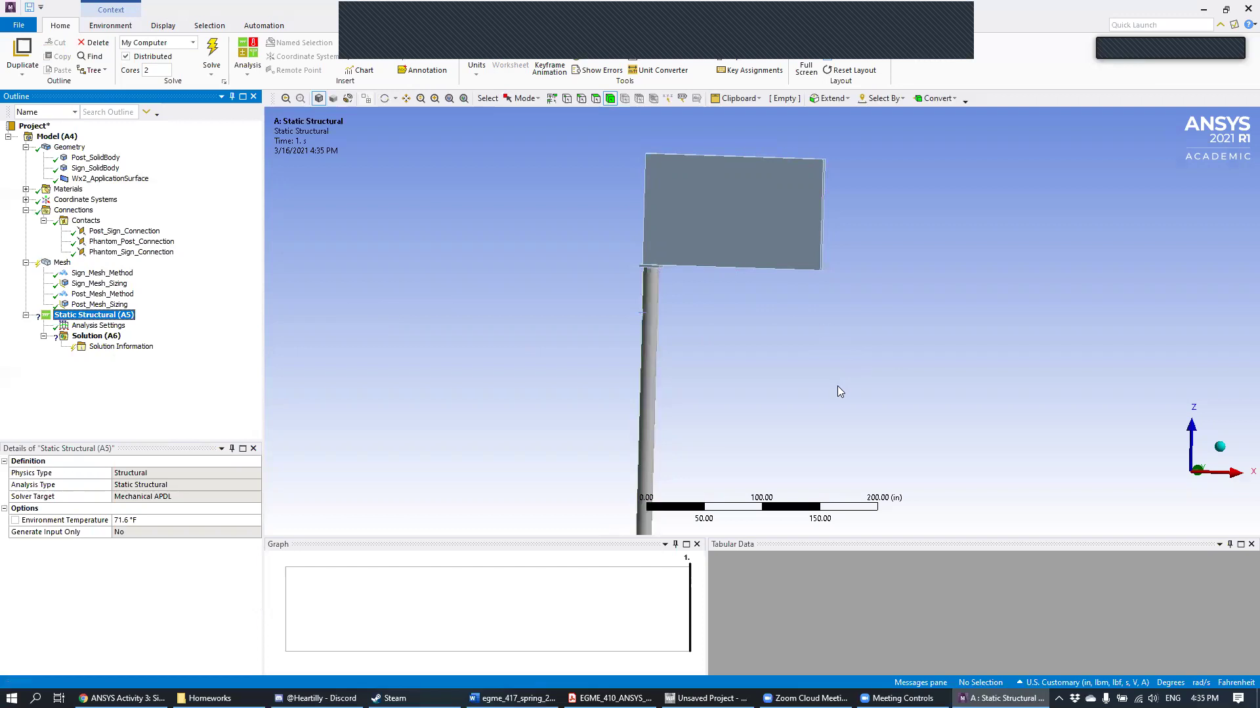
pyautogui.moveTo(748, 365); pyautogui.dragTo(702, 315, button='middle')
pyautogui.click(126, 315)
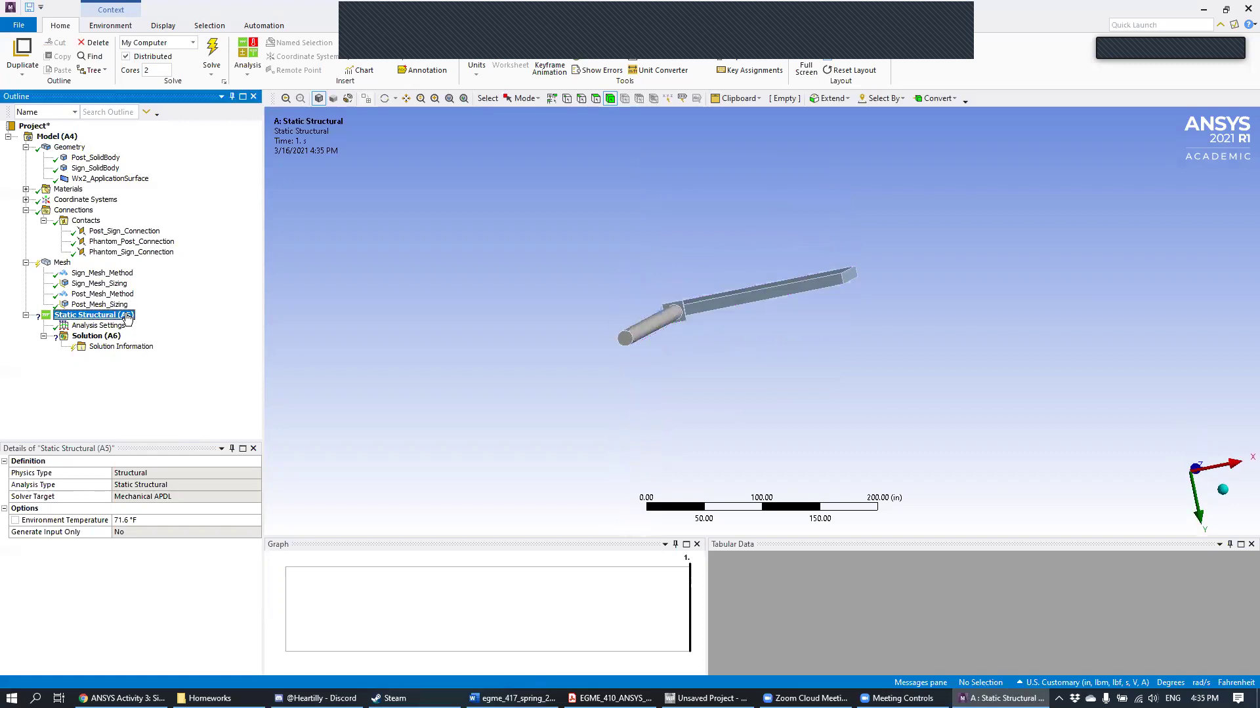
pyautogui.rightClick(127, 317)
pyautogui.moveTo(167, 322)
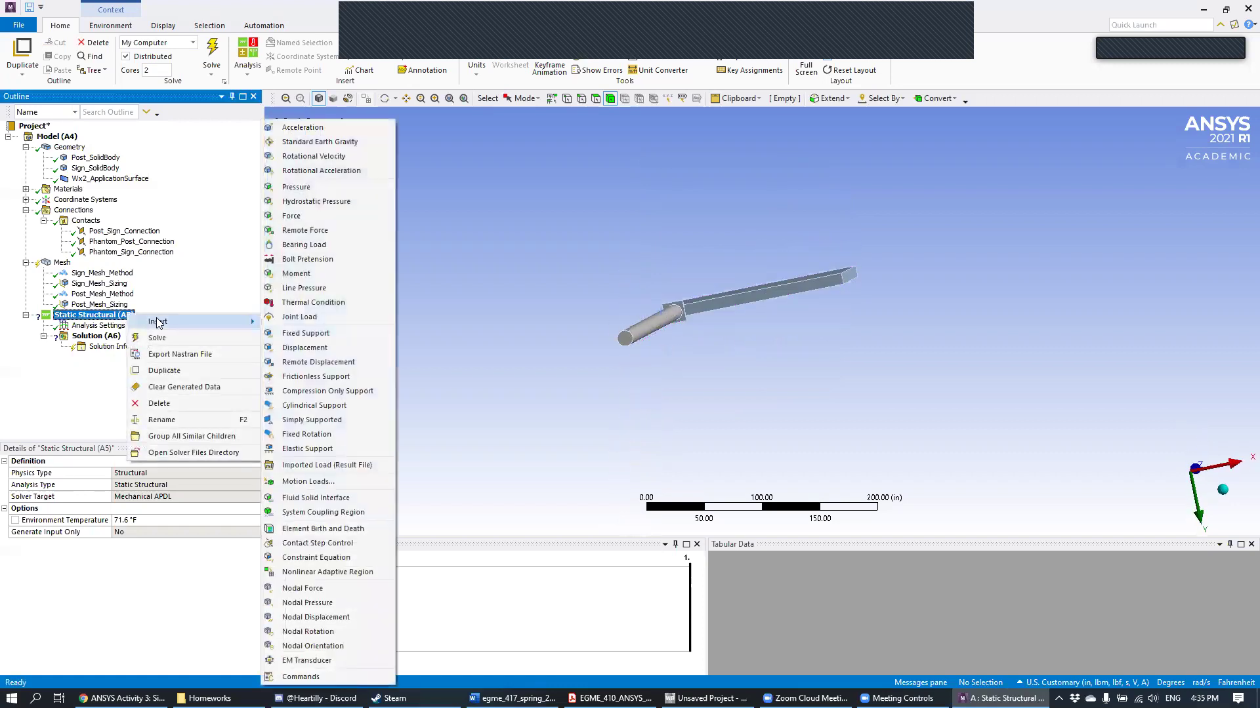
pyautogui.click(337, 336)
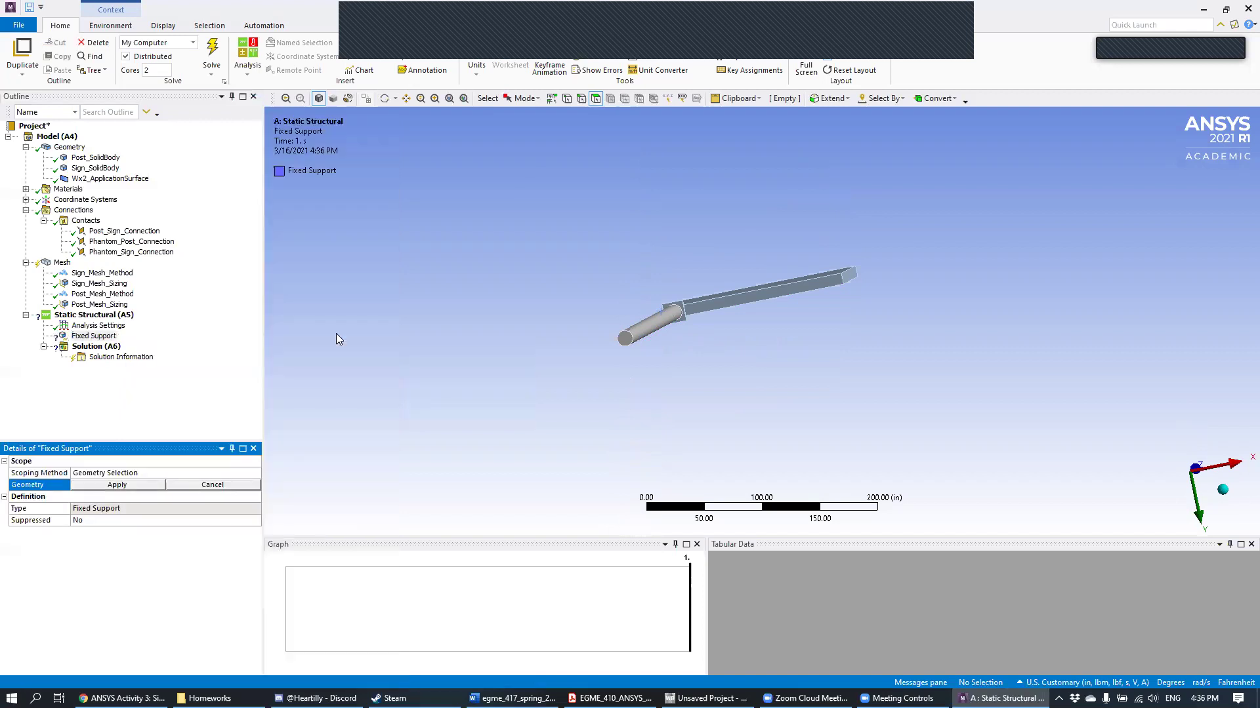
pyautogui.moveTo(780, 326); pyautogui.dragTo(749, 334, button='middle')
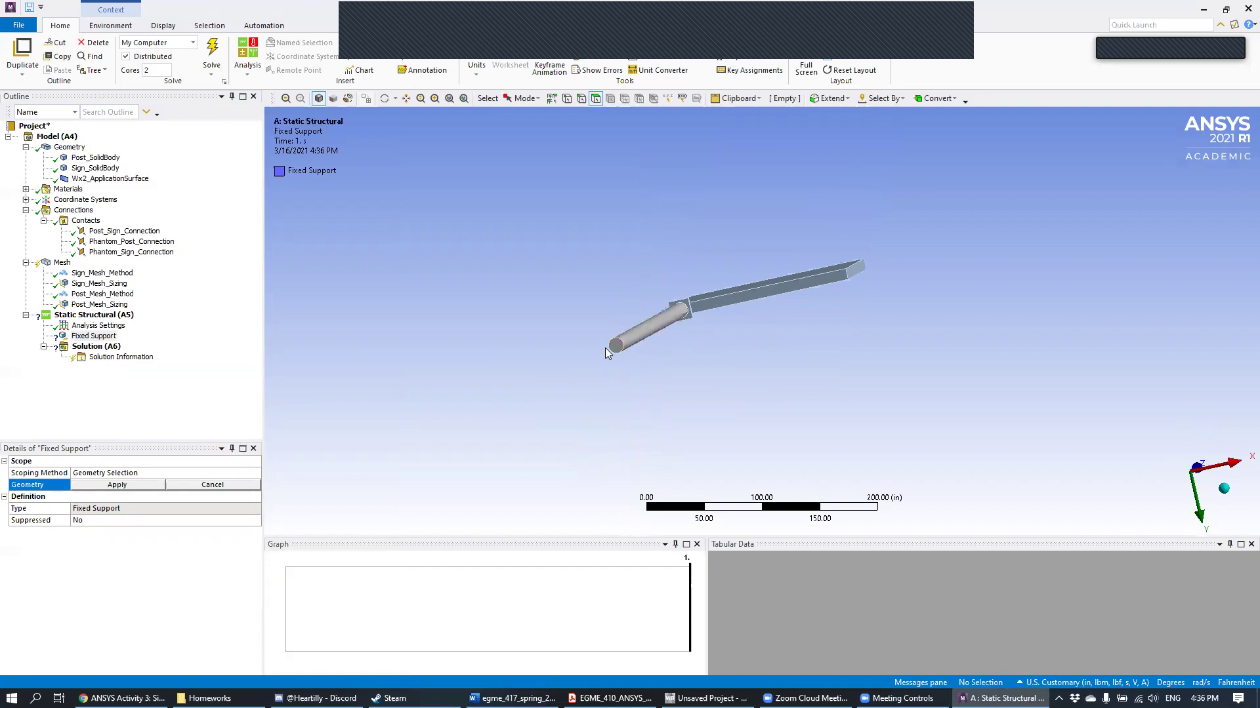
pyautogui.moveTo(566, 268)
pyautogui.mouseDown(button='middle')
pyautogui.moveTo(554, 323)
pyautogui.moveTo(555, 280)
pyautogui.mouseUp(button='middle')
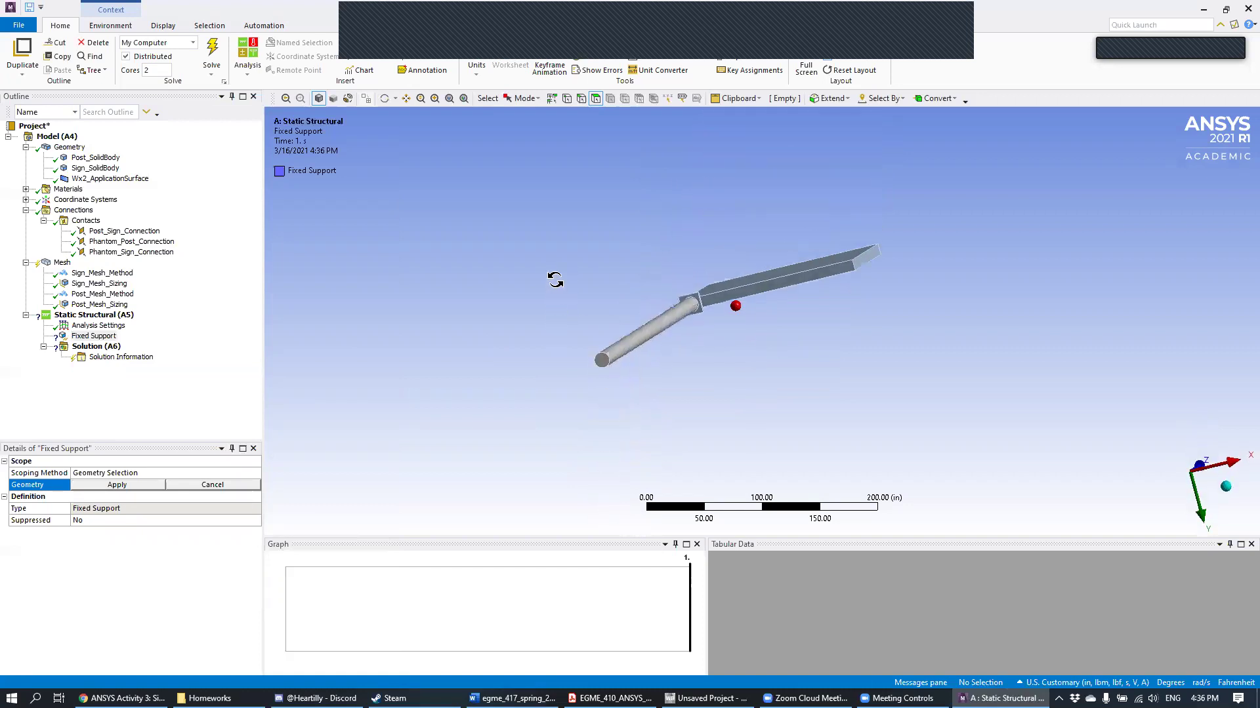
pyautogui.click(601, 359)
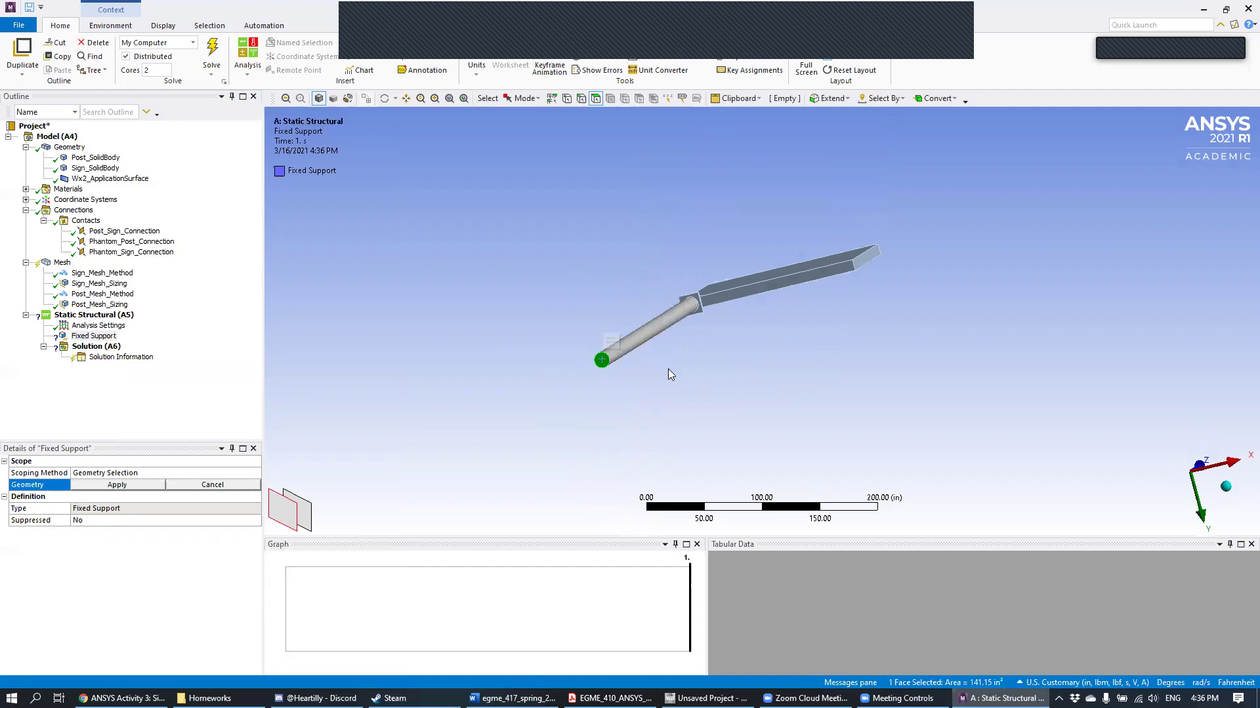
pyautogui.scroll(3, 664, 370)
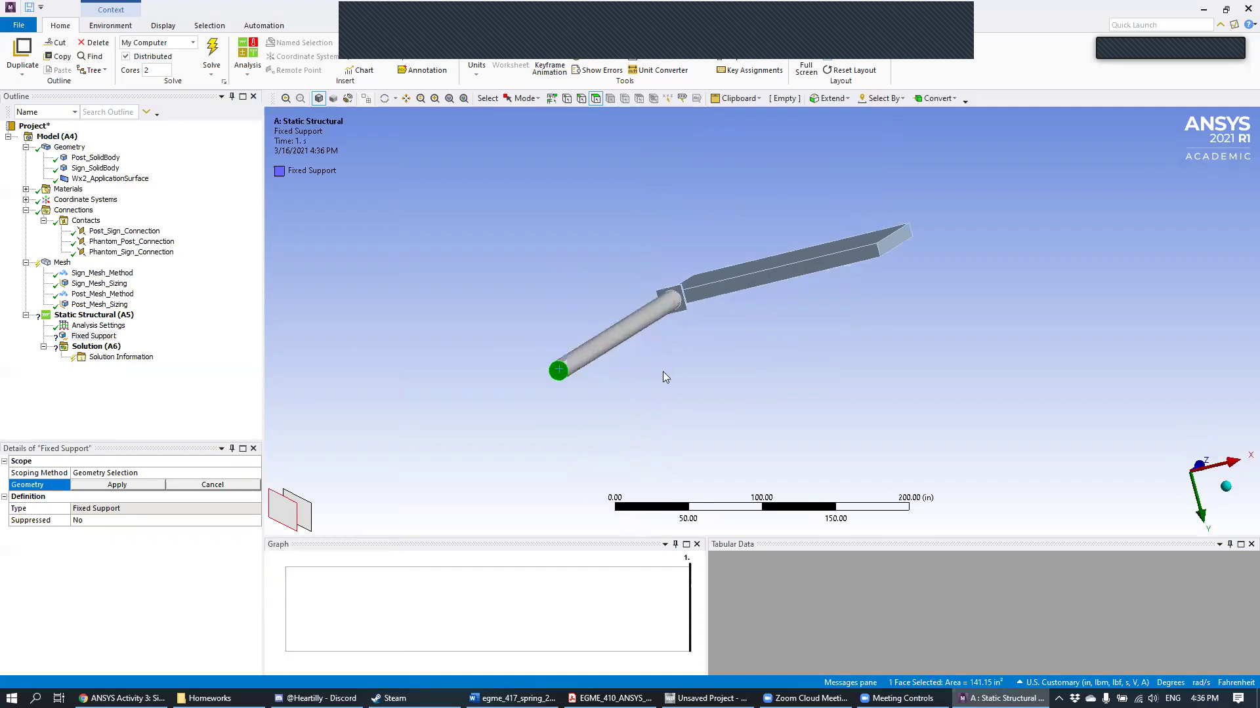
pyautogui.click(117, 485)
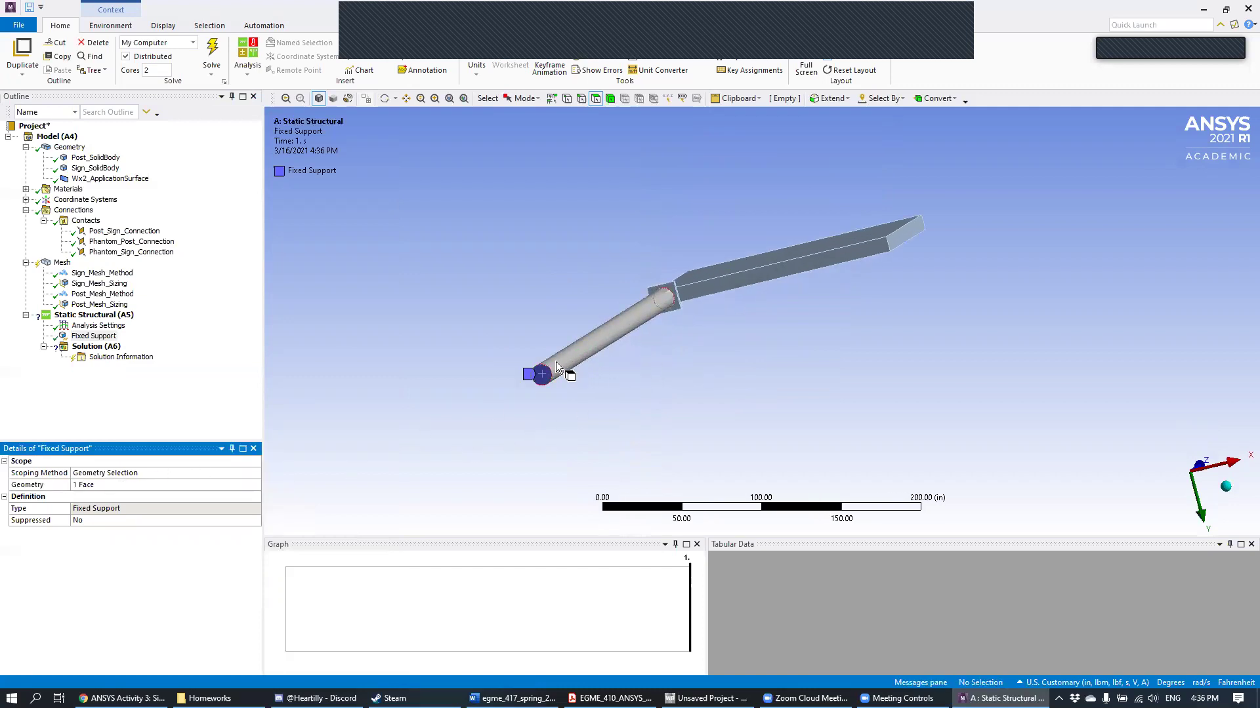
pyautogui.moveTo(565, 341); pyautogui.dragTo(639, 351, button='middle')
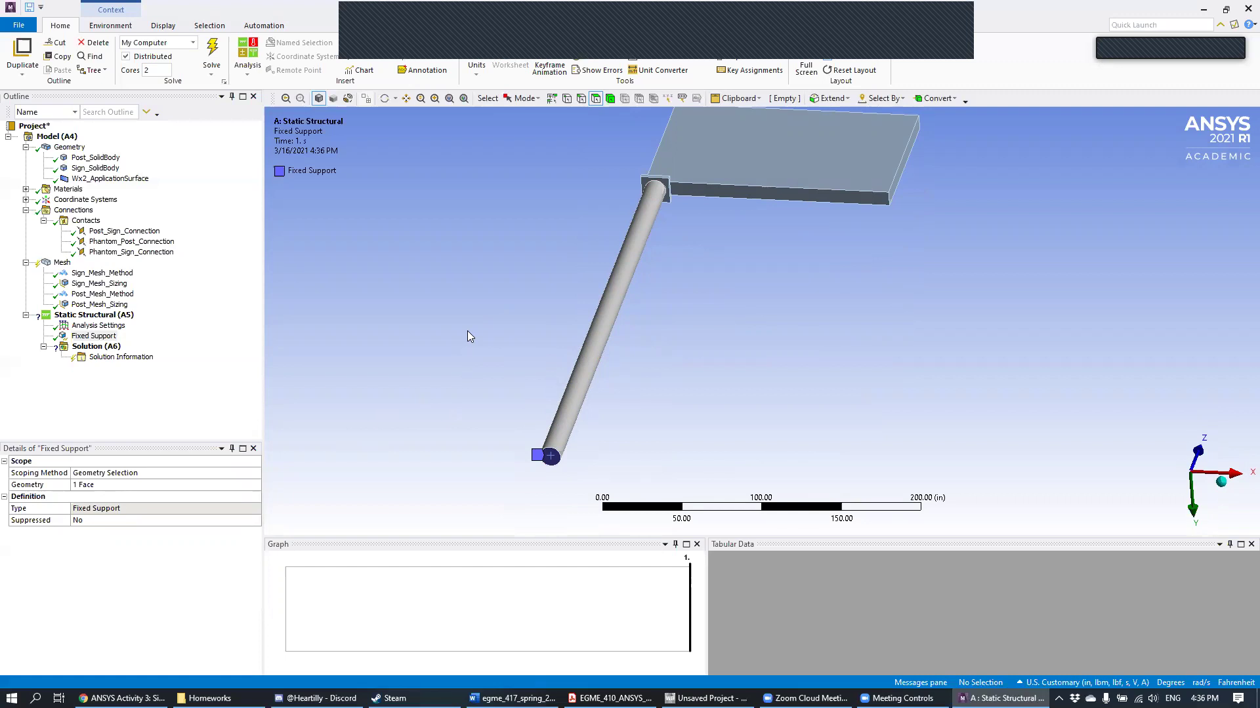
# Step: Switch to the Activity 3 PDF in Acrobat Reader and examine the Fz1 post load in the sign post diagram
pyautogui.moveTo(745, 223); pyautogui.dragTo(660, 258, button='middle')
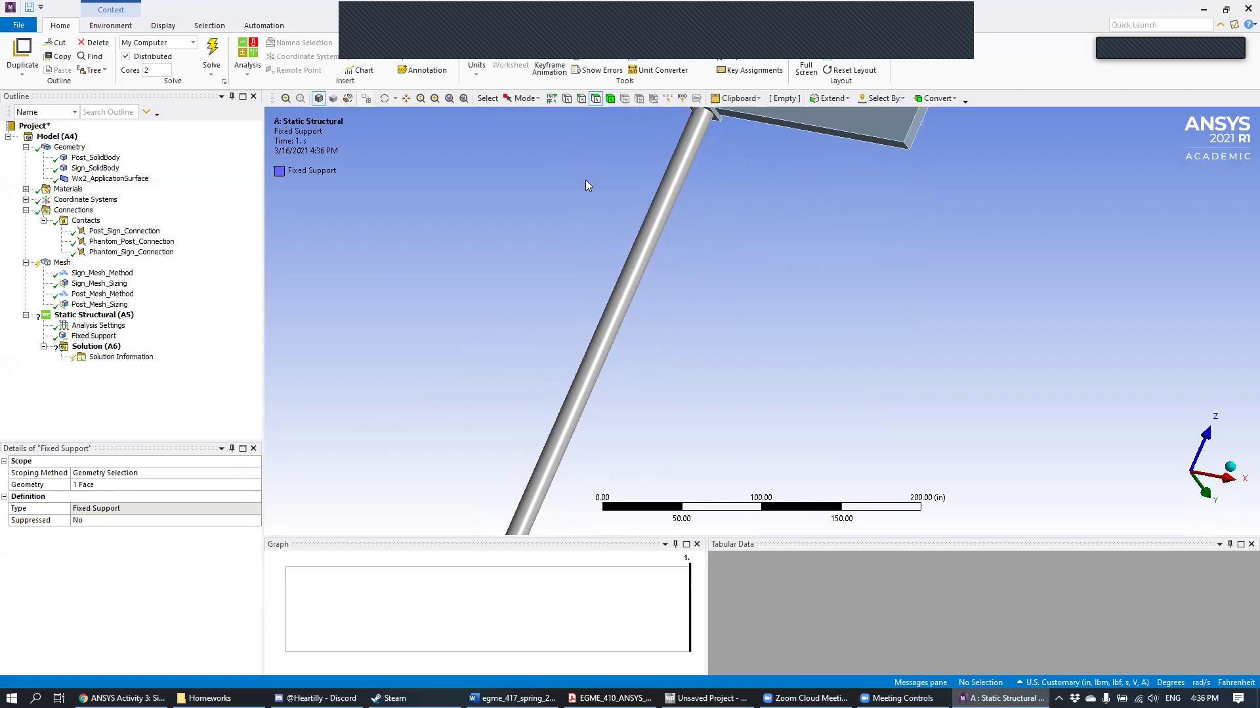
pyautogui.click(611, 698)
pyautogui.scroll(10, 586, 402)
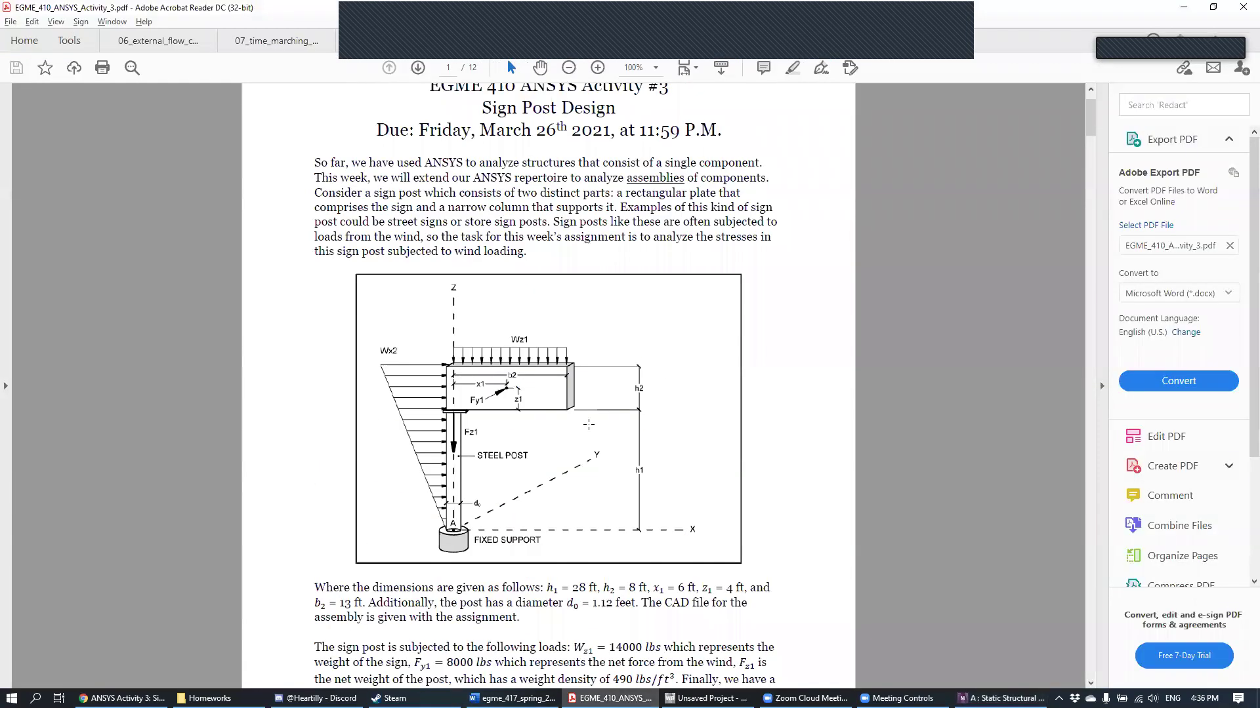
pyautogui.scroll(-4, 586, 403)
pyautogui.moveTo(452, 210); pyautogui.dragTo(491, 282)
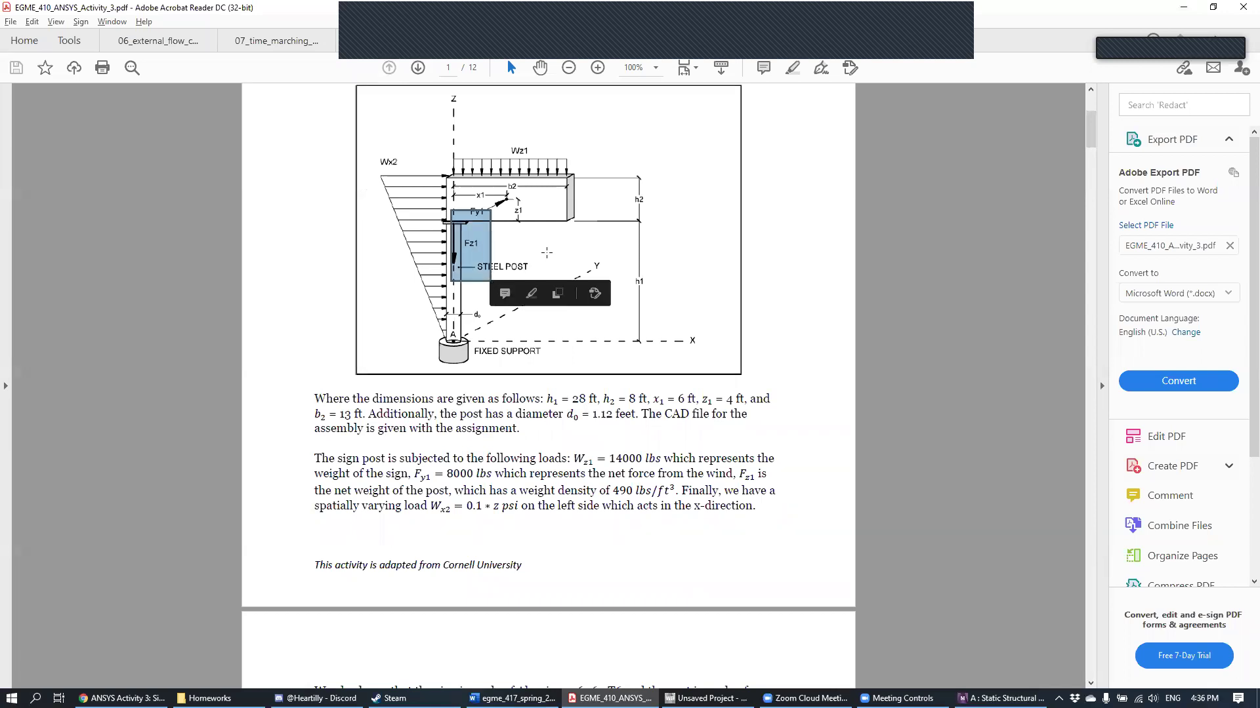
pyautogui.click(546, 252)
pyautogui.moveTo(446, 221); pyautogui.dragTo(486, 270)
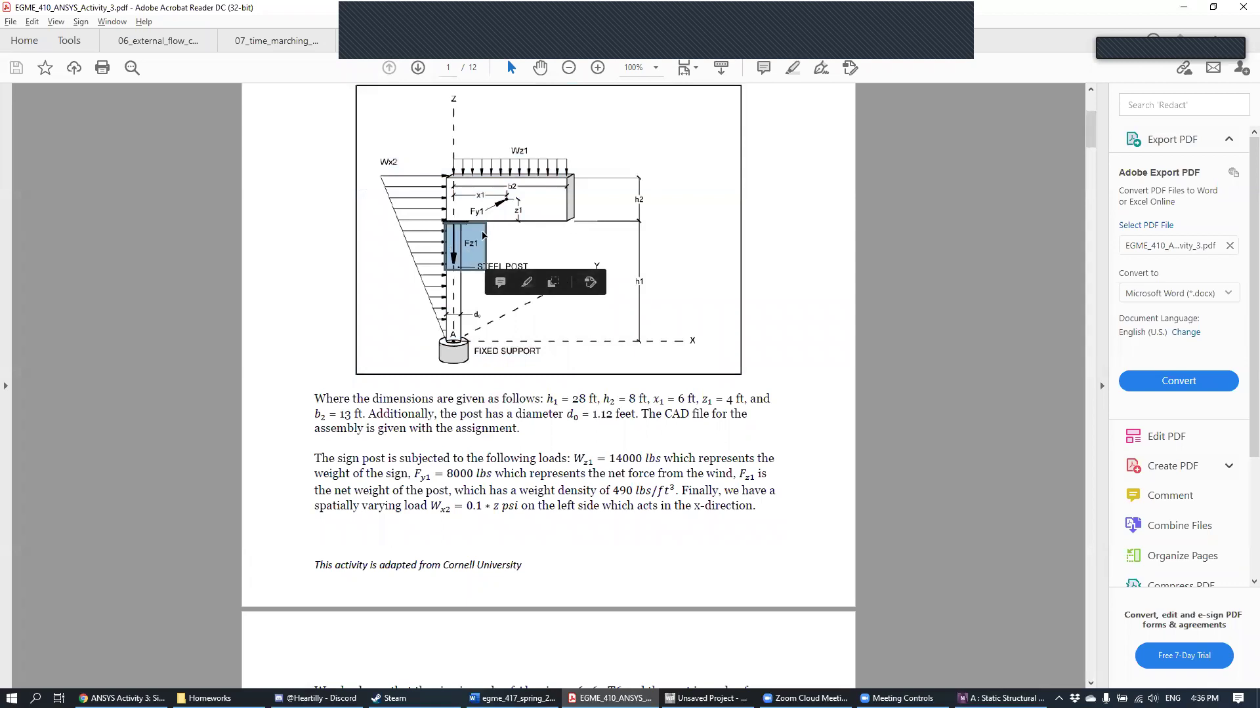
# Step: Switch back to ANSYS Mechanical and insert a Force load in the static structural analysis
pyautogui.click(1001, 698)
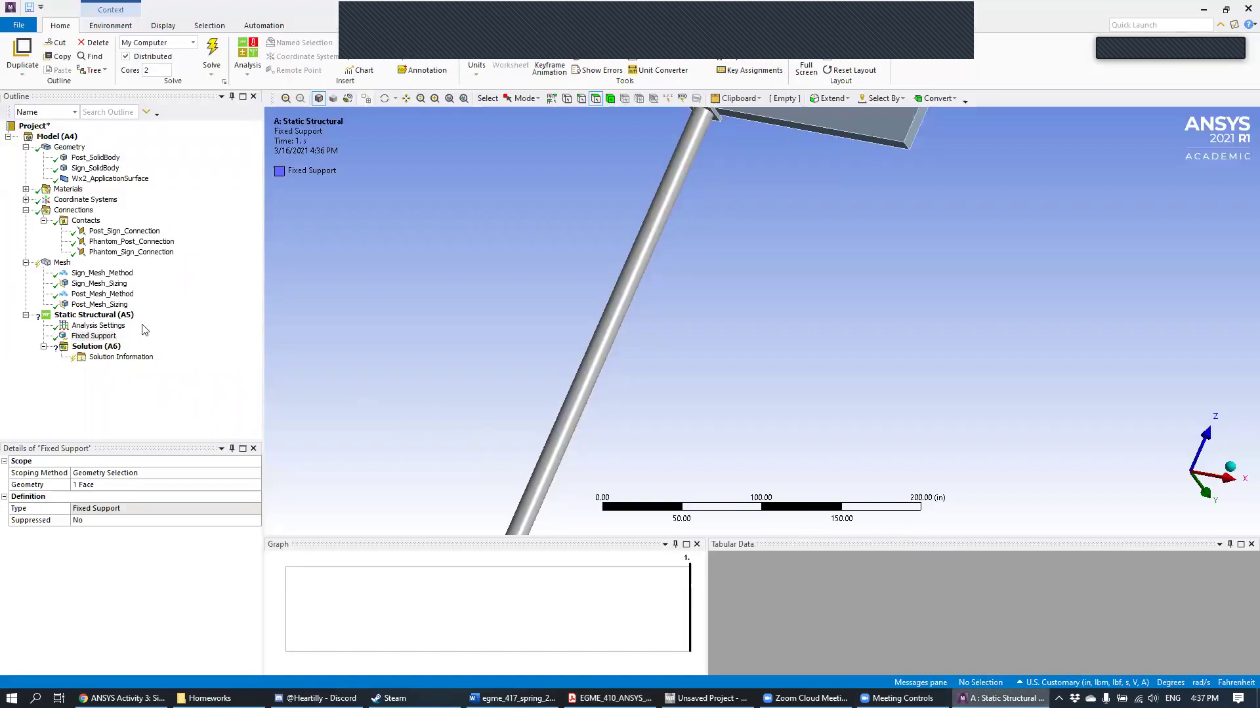
pyautogui.rightClick(119, 315)
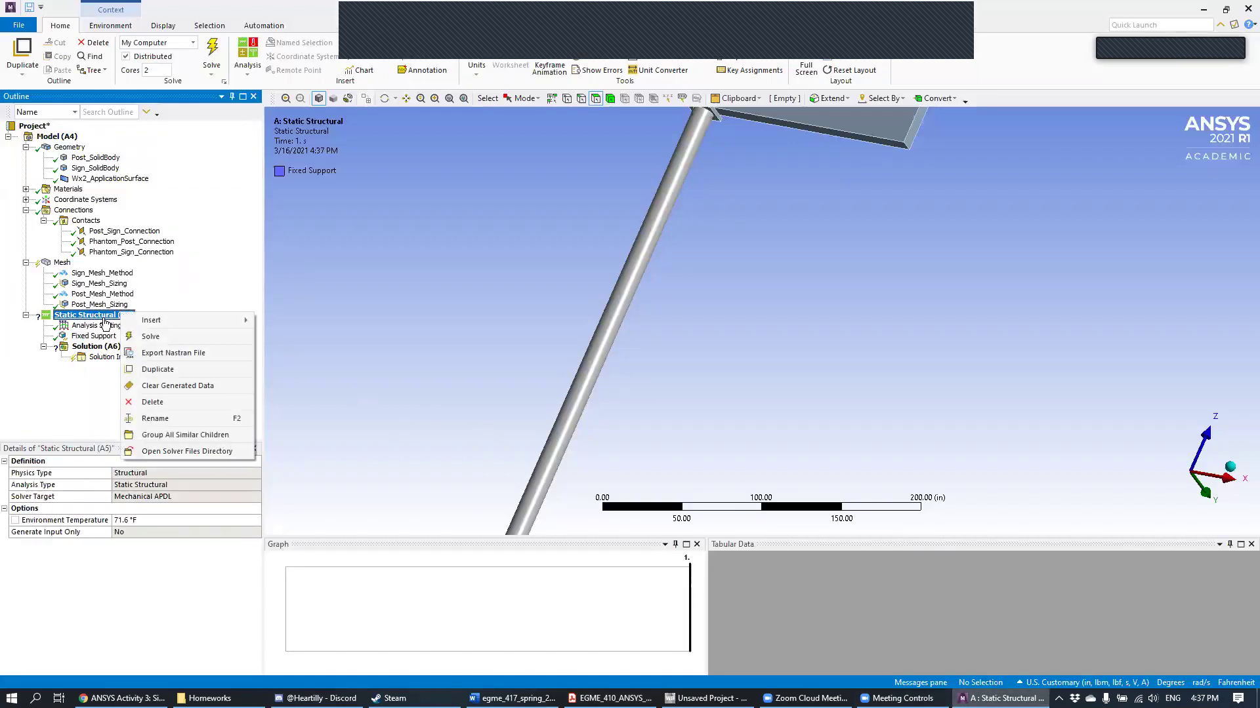
pyautogui.moveTo(161, 324)
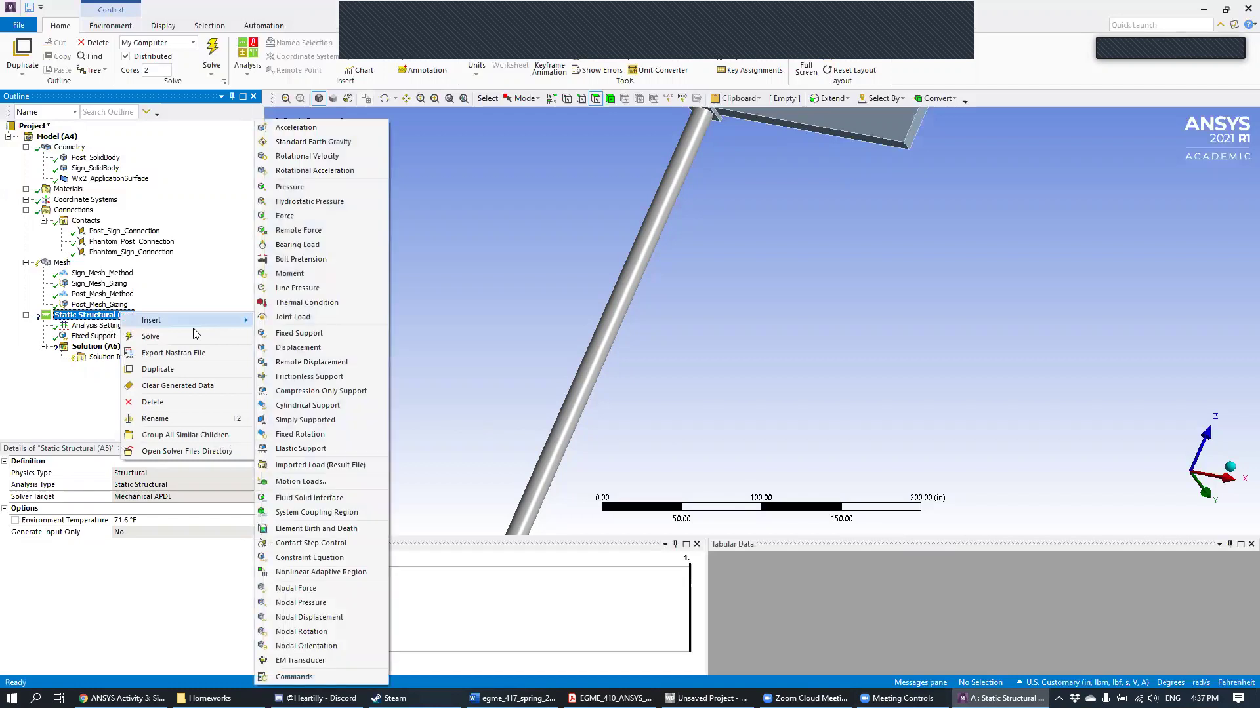
pyautogui.click(304, 219)
pyautogui.moveTo(774, 226); pyautogui.dragTo(663, 273, button='middle')
pyautogui.moveTo(722, 244); pyautogui.dragTo(767, 340, button='middle')
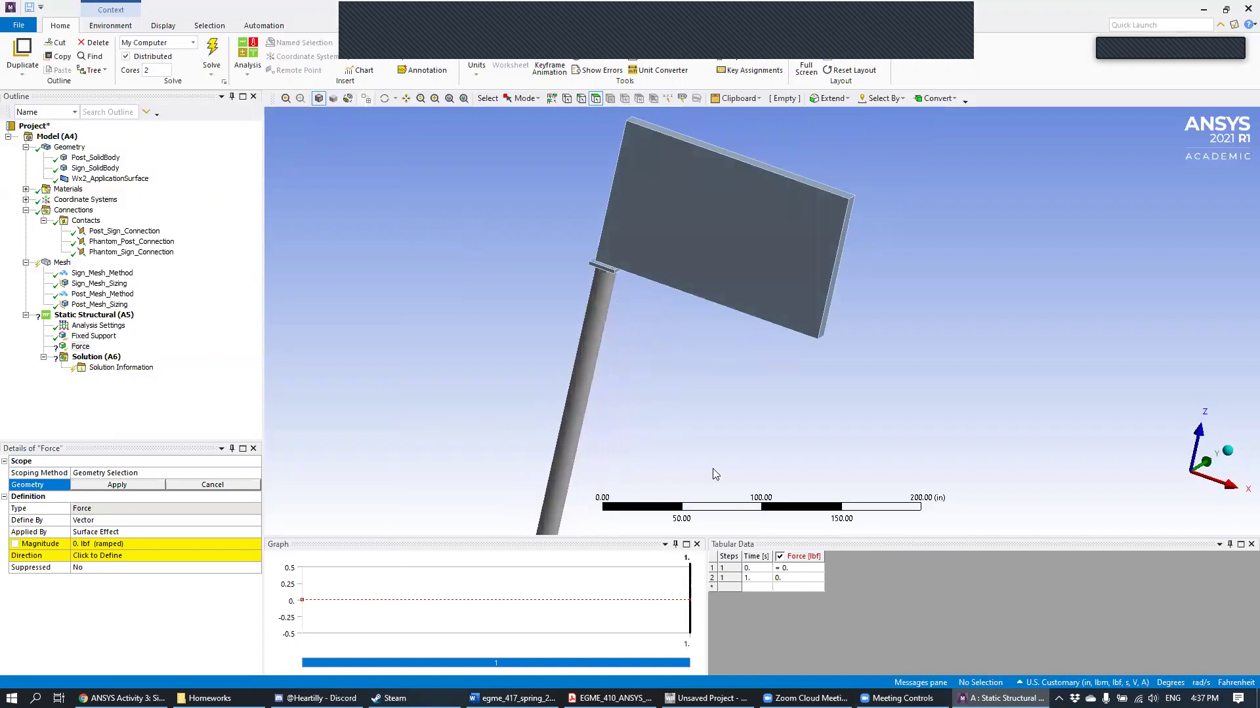
# Step: Switch to the Activity 3 PDF in Acrobat Reader and check where Fz1 acts on the steel post
pyautogui.click(610, 698)
pyautogui.click(471, 240)
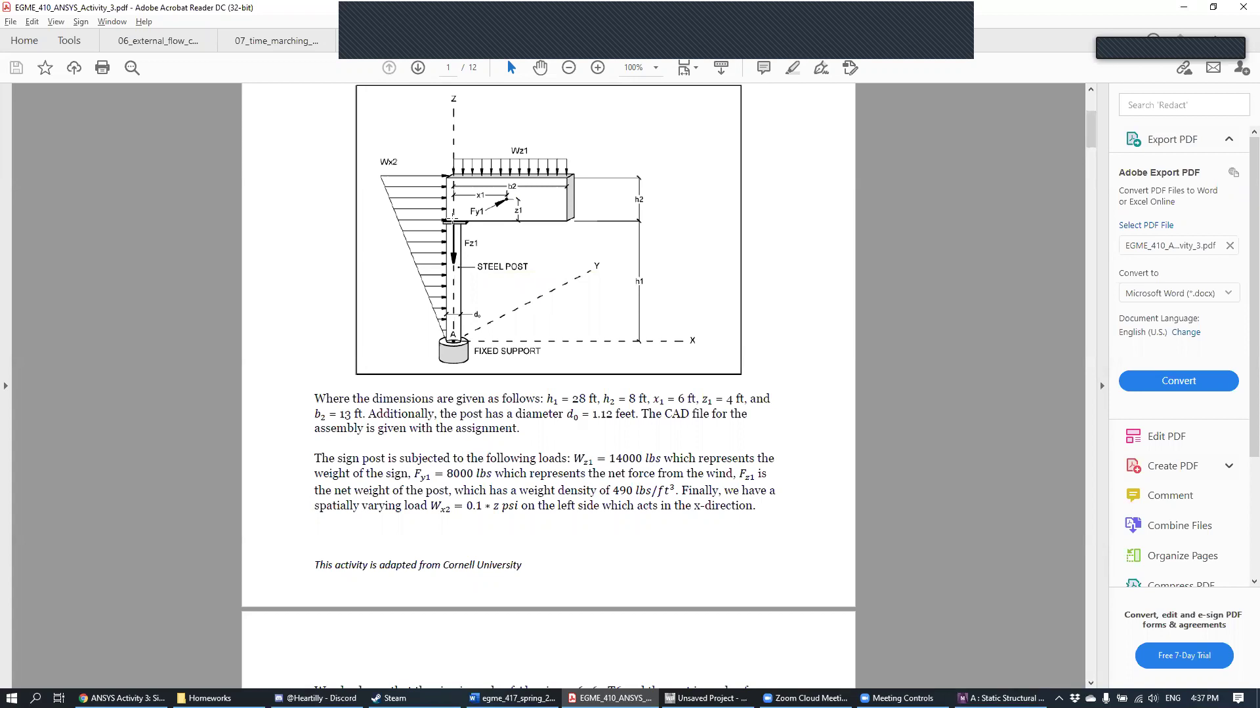
pyautogui.keyDown('ctrl'); pyautogui.scroll(6, 462, 235); pyautogui.keyUp('ctrl')
pyautogui.keyDown('ctrl'); pyautogui.scroll(-1, 346, 233); pyautogui.keyUp('ctrl')
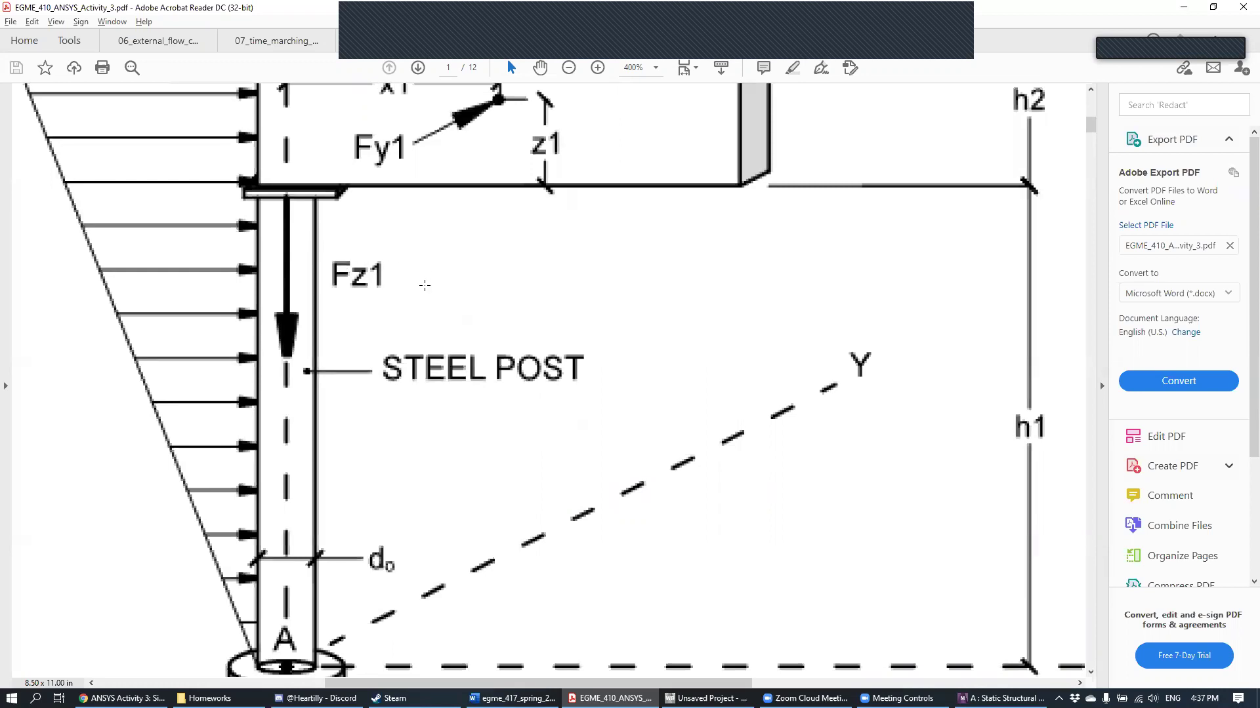
# Step: Switch back to ANSYS Mechanical and inspect the joint between post and sign for access to the post's top face
pyautogui.click(1000, 699)
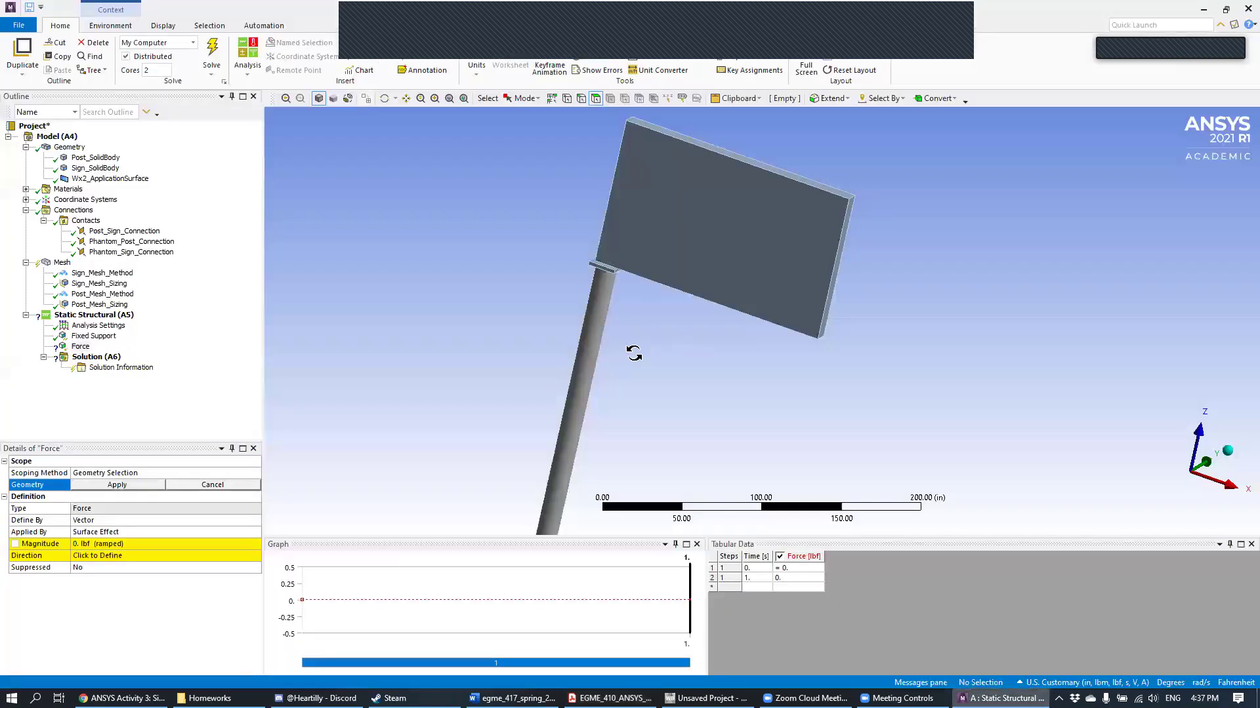
pyautogui.scroll(4, 614, 328)
pyautogui.moveTo(608, 357); pyautogui.dragTo(647, 282, button='middle')
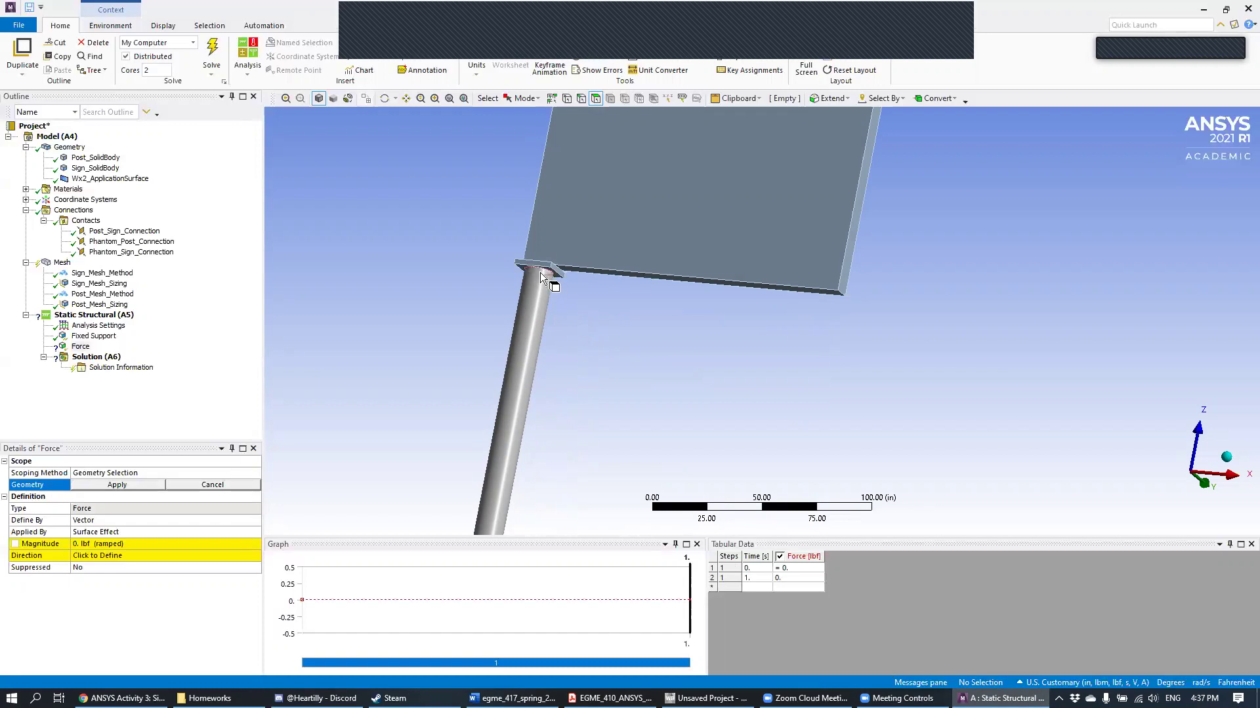
pyautogui.moveTo(541, 272); pyautogui.dragTo(732, 271, button='middle')
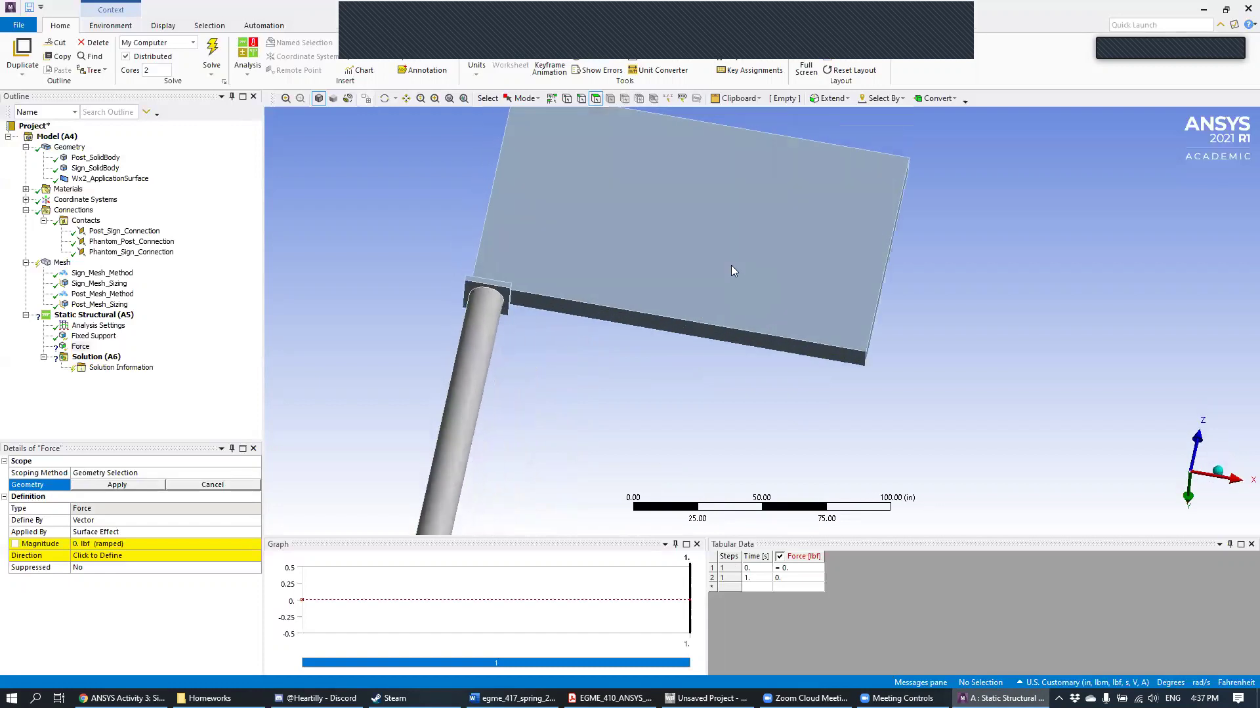
pyautogui.click(494, 301)
pyautogui.click(590, 357)
pyautogui.moveTo(555, 345); pyautogui.dragTo(509, 374, button='middle')
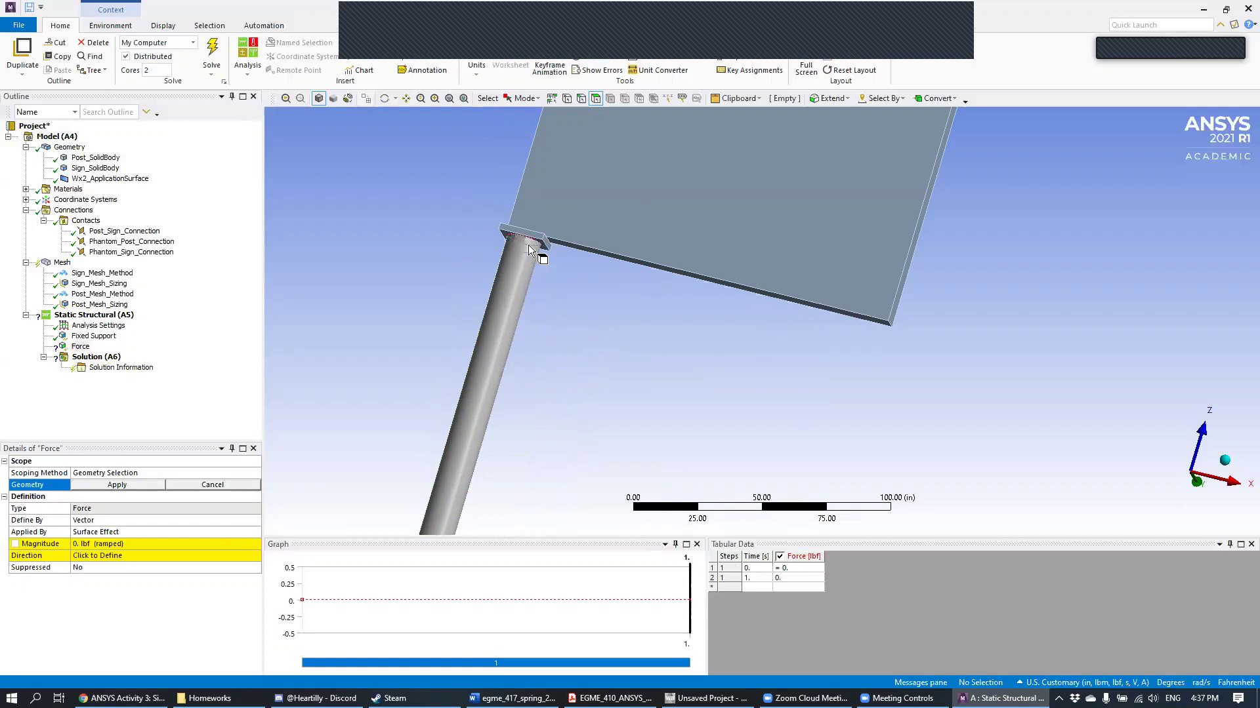
pyautogui.scroll(5, 561, 278)
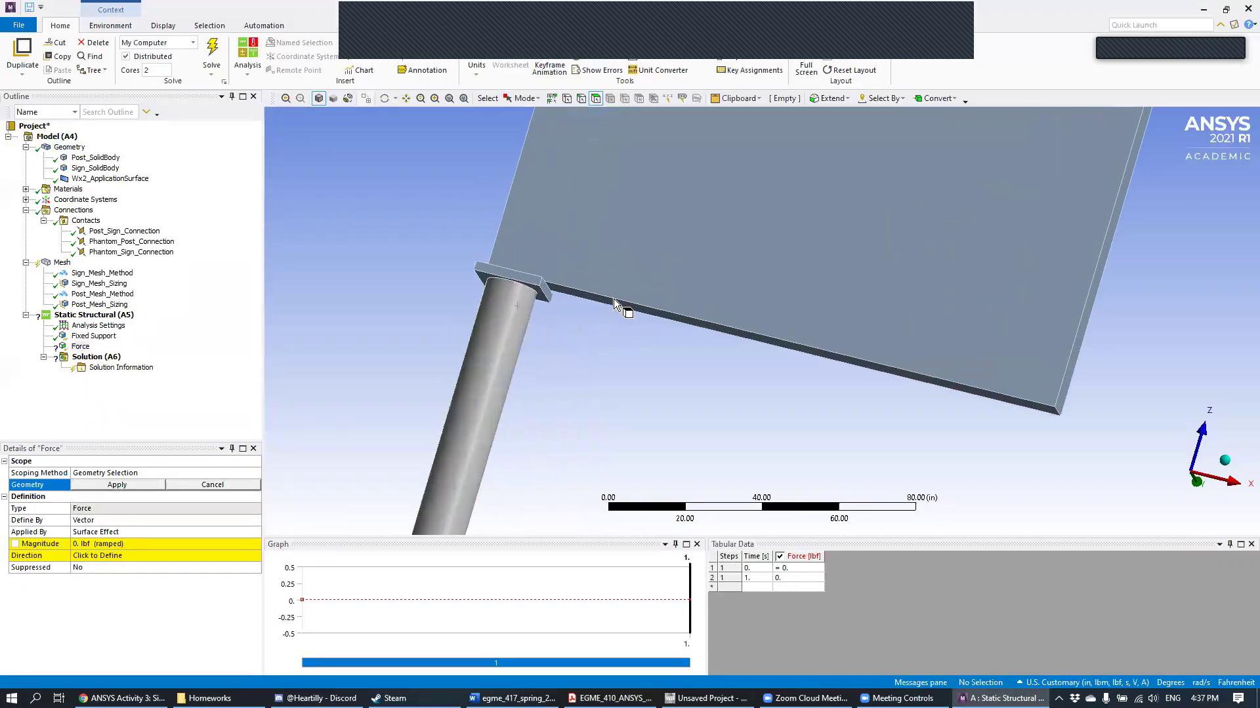
pyautogui.moveTo(565, 355); pyautogui.dragTo(577, 332, button='middle')
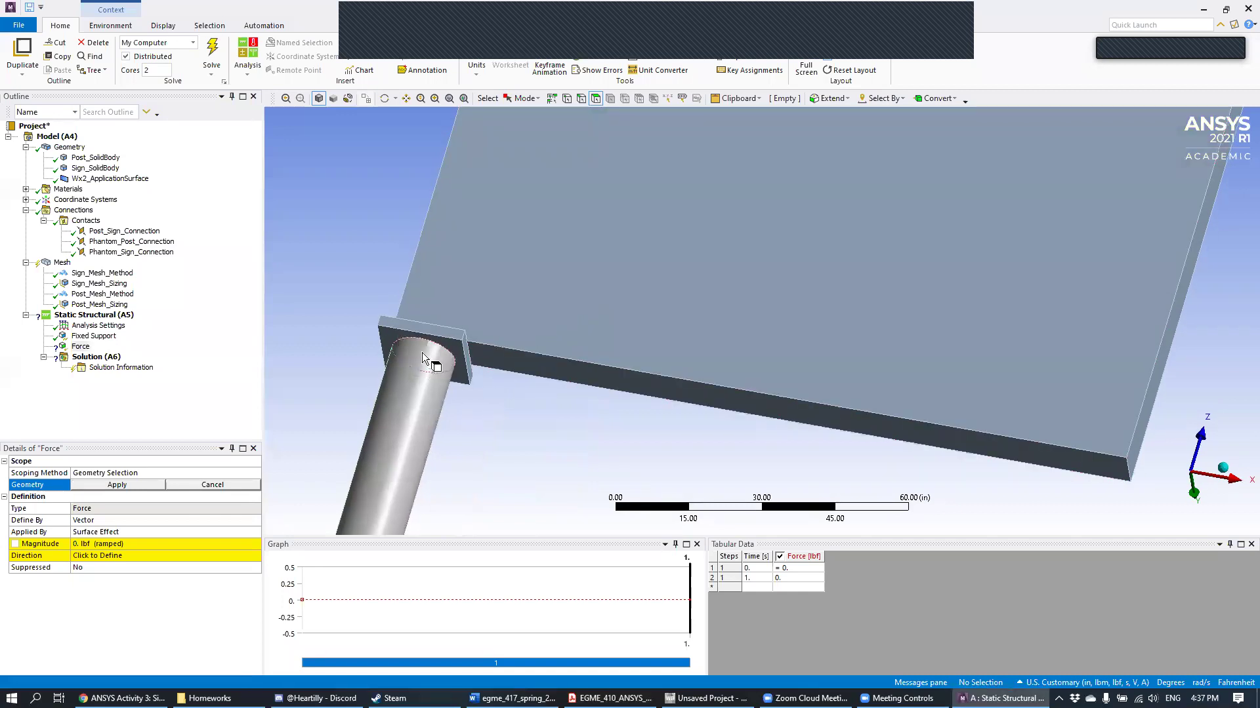
pyautogui.click(422, 354)
pyautogui.scroll(-5, 583, 432)
pyautogui.moveTo(582, 431); pyautogui.dragTo(593, 289, button='middle')
pyautogui.click(630, 283)
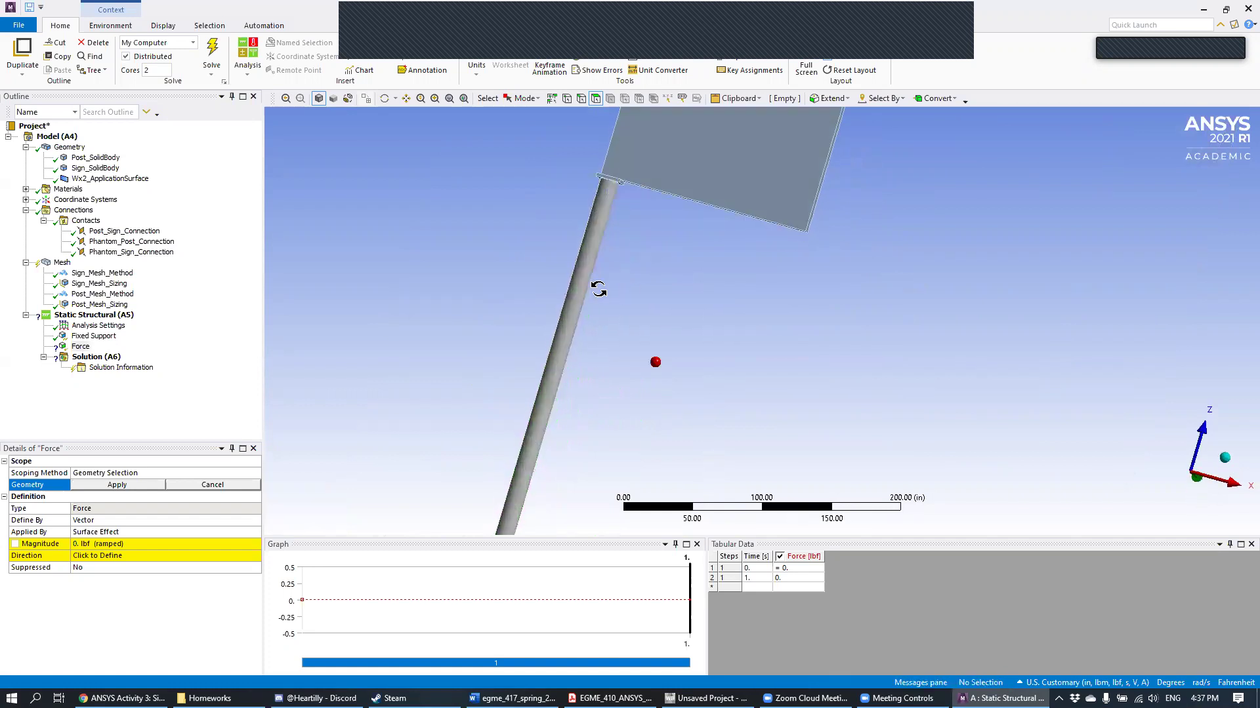
pyautogui.moveTo(633, 191); pyautogui.dragTo(513, 297, button='middle')
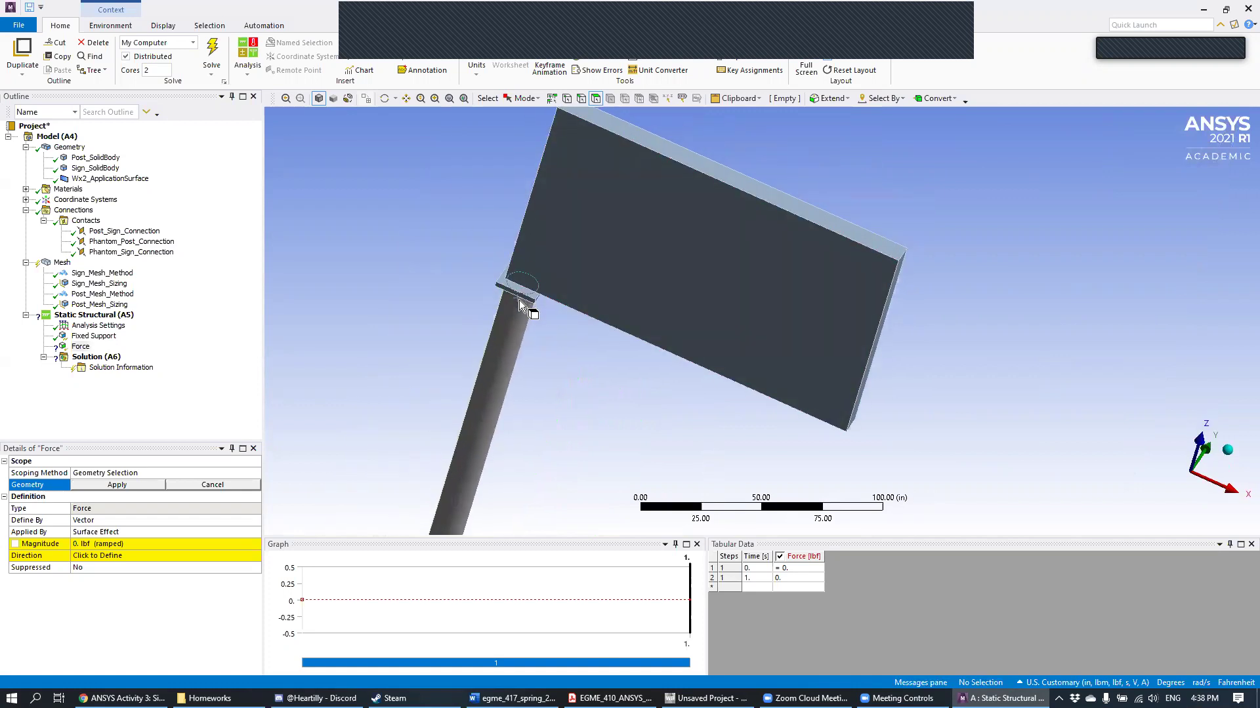
pyautogui.scroll(3, 517, 296)
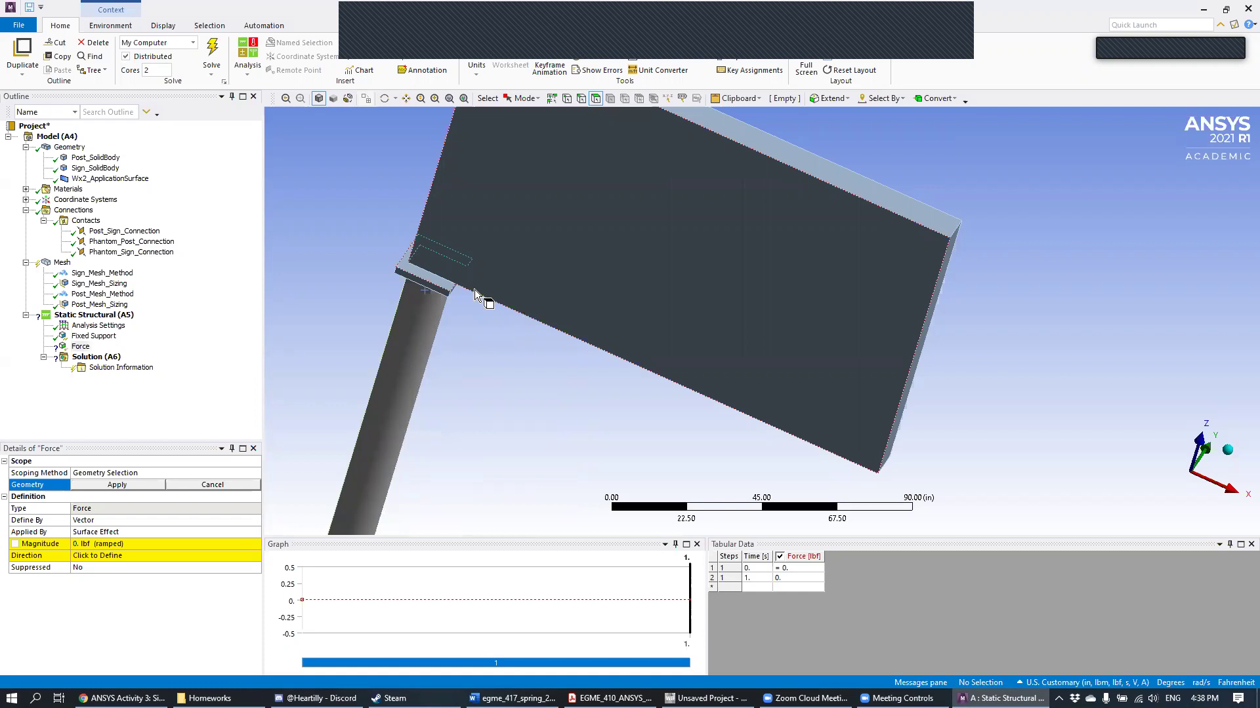
# Step: Hide the Sign_SolidBody to expose the top face of the post
pyautogui.click(98, 169)
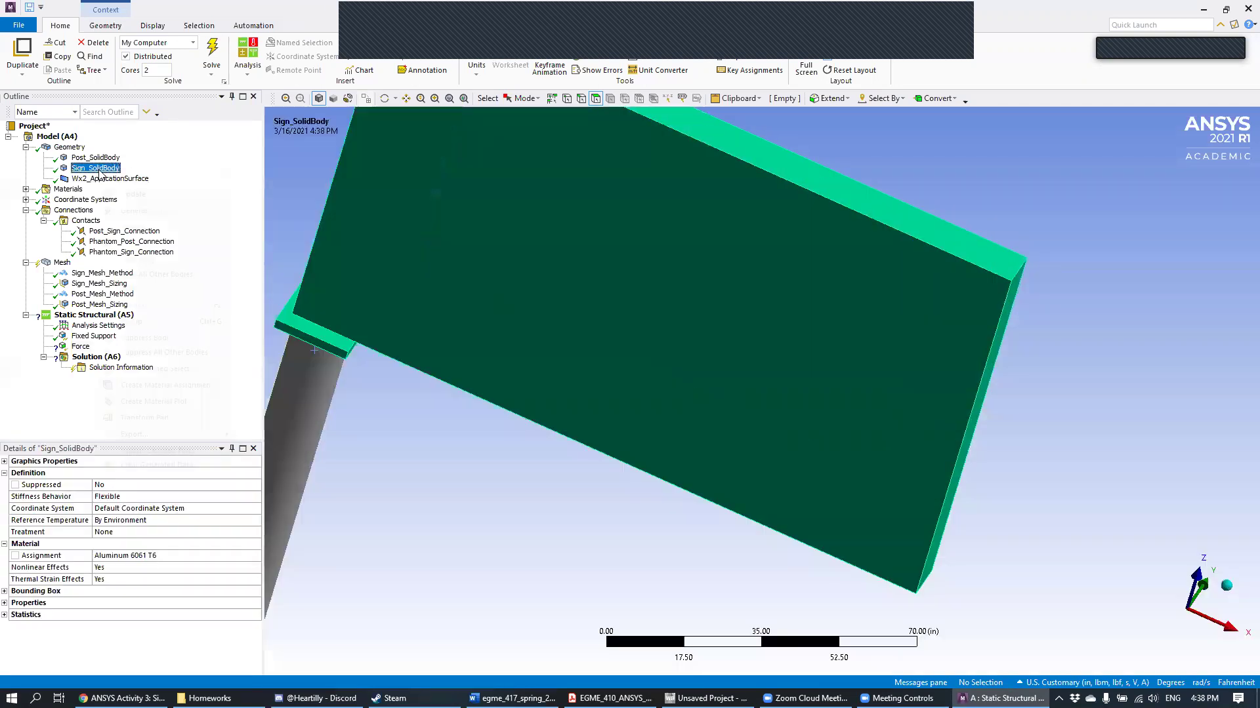
pyautogui.rightClick(98, 169)
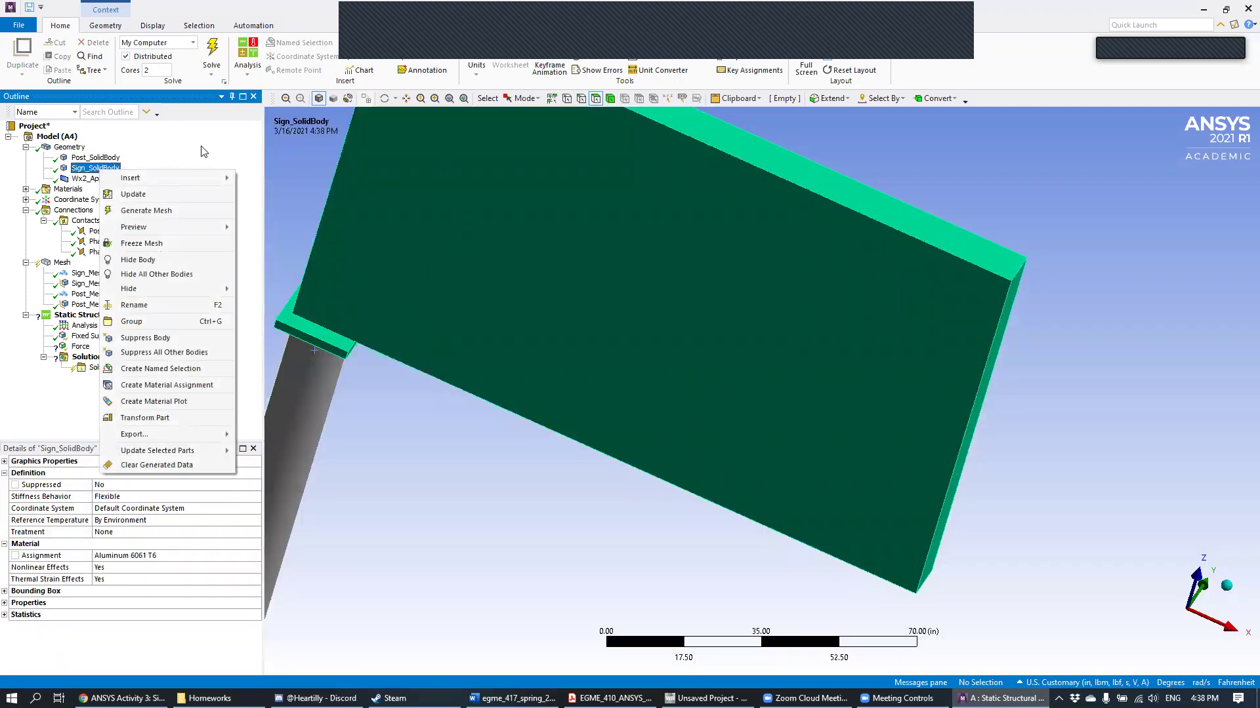
pyautogui.click(207, 164)
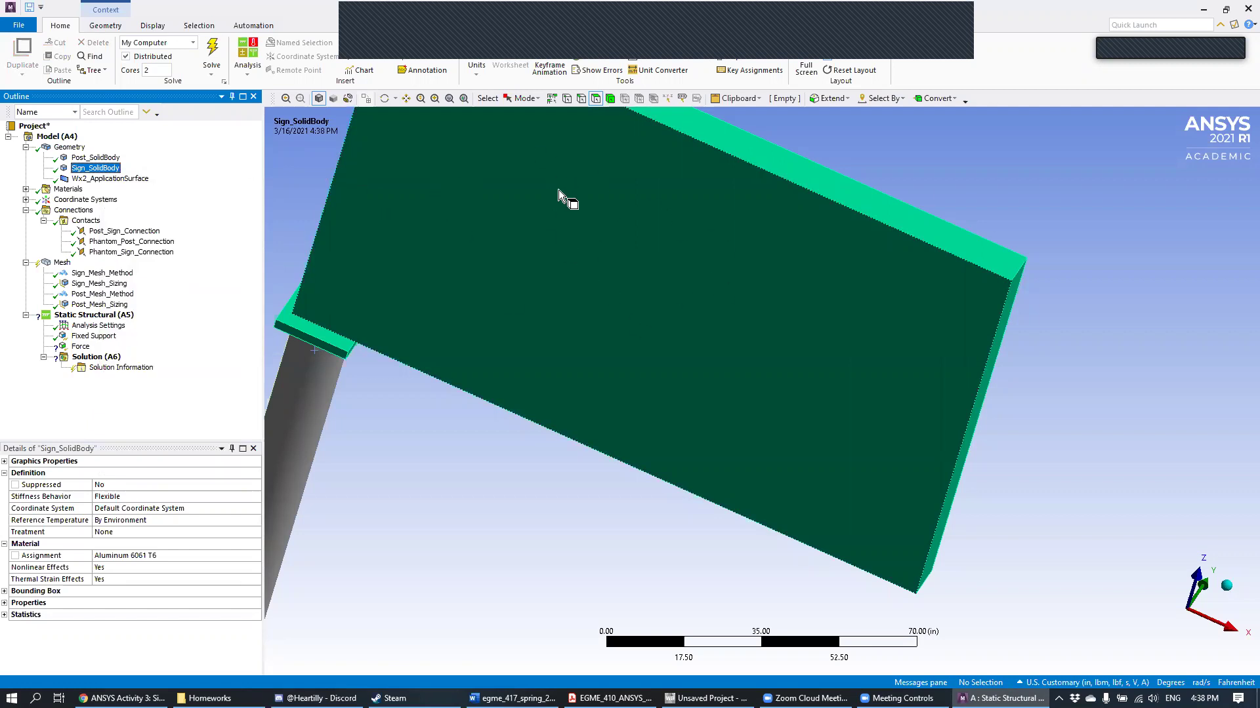
pyautogui.rightClick(109, 174)
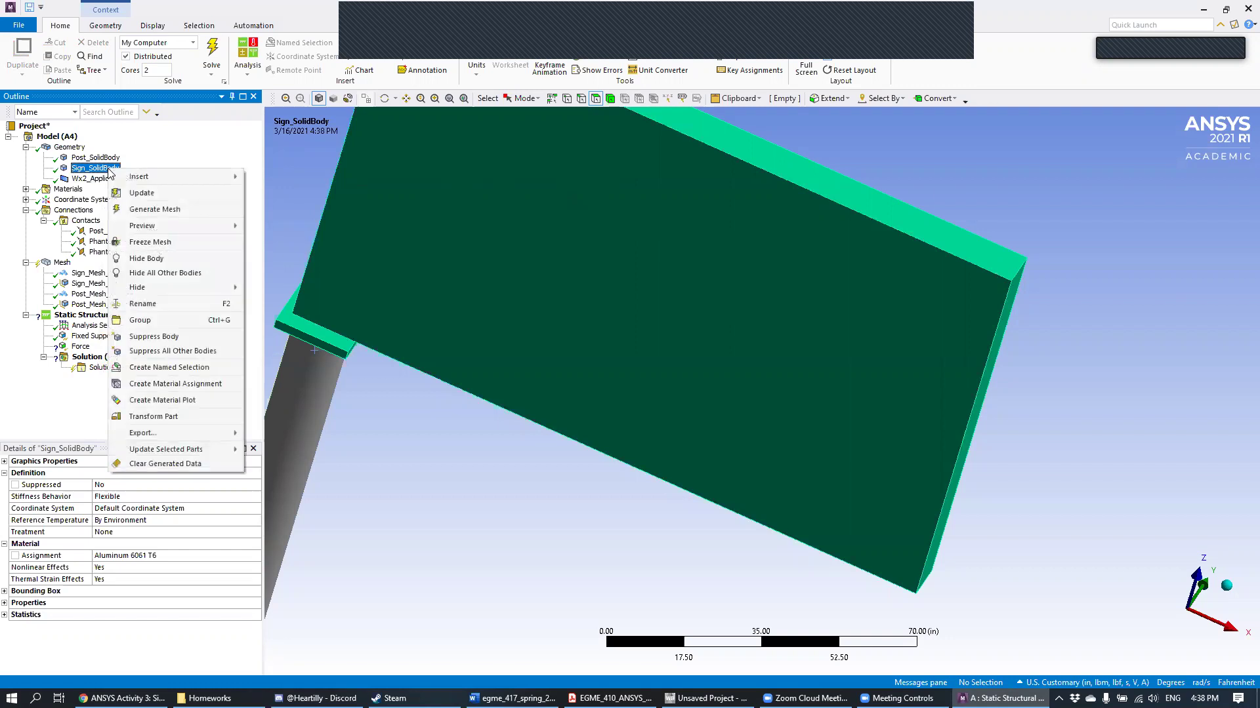
pyautogui.click(176, 262)
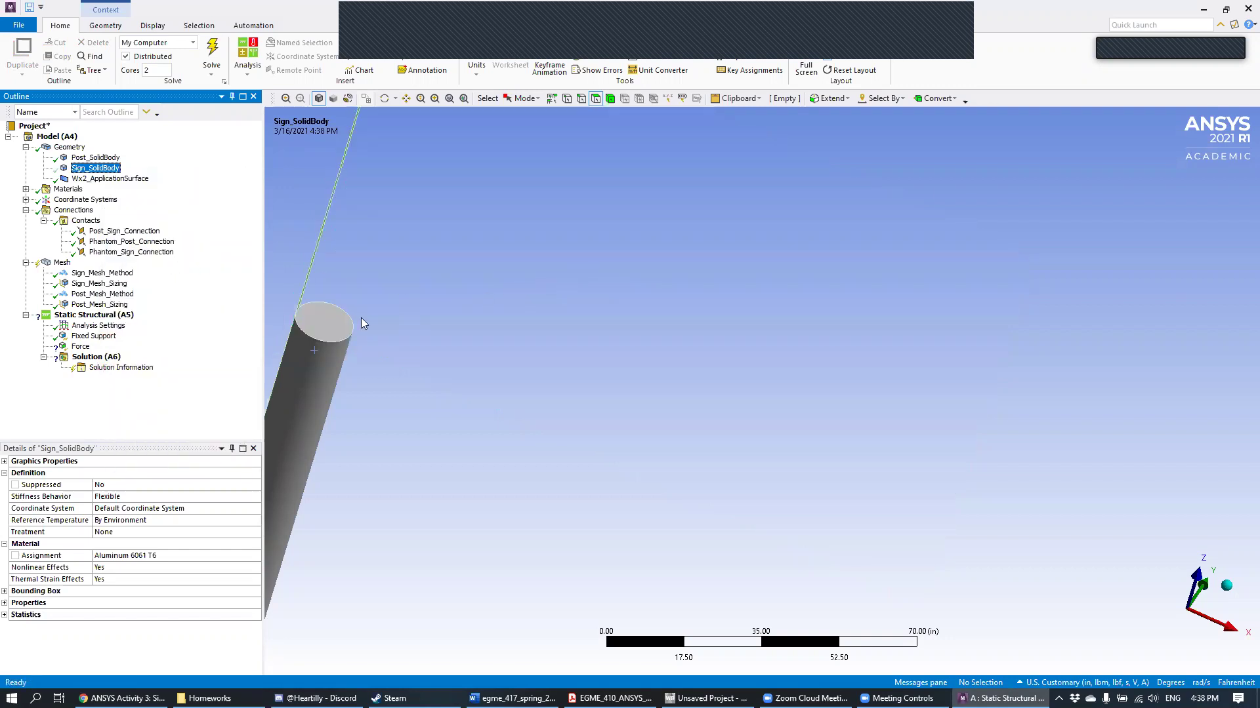
# Step: Scope the Force load to the circular top face of the post
pyautogui.click(81, 347)
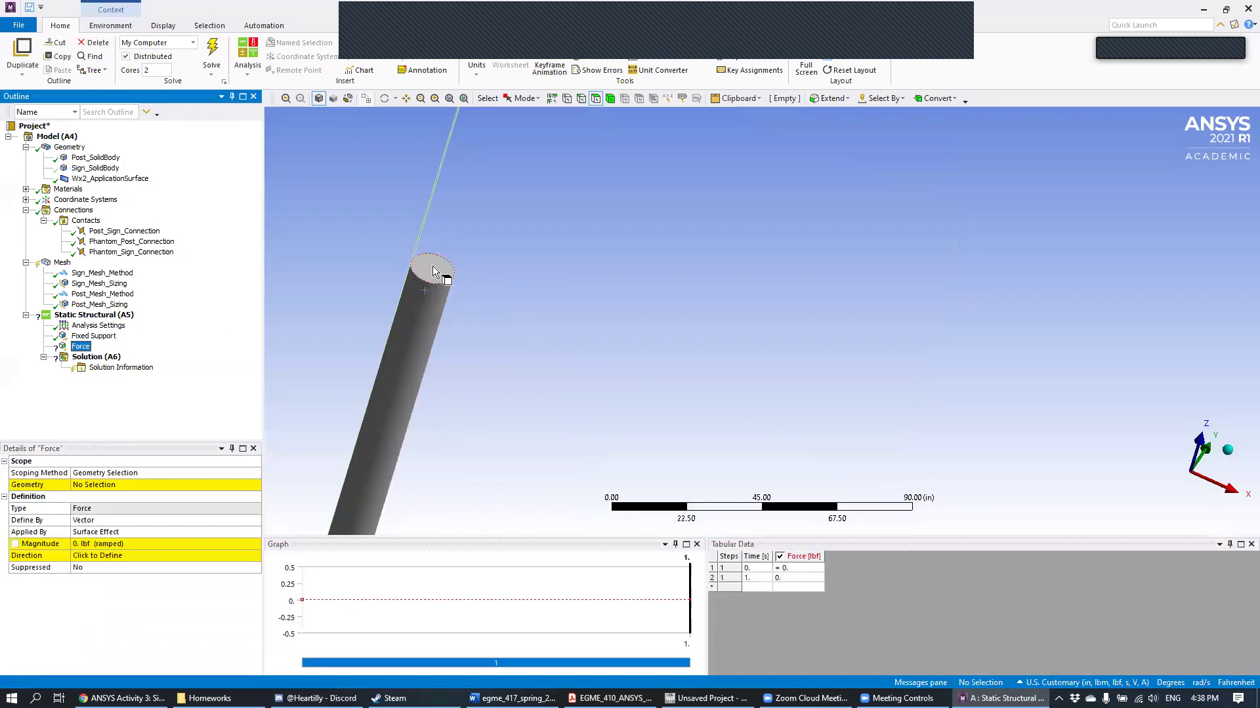
pyautogui.click(433, 270)
pyautogui.click(116, 486)
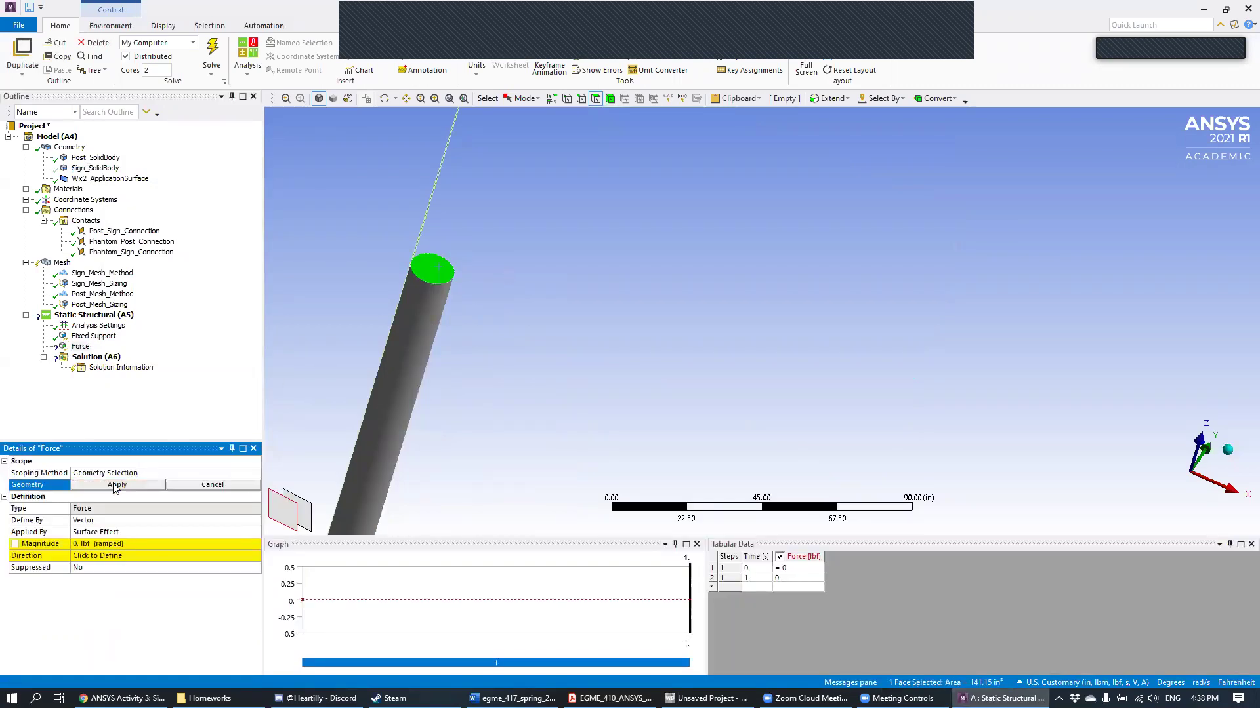
pyautogui.click(123, 486)
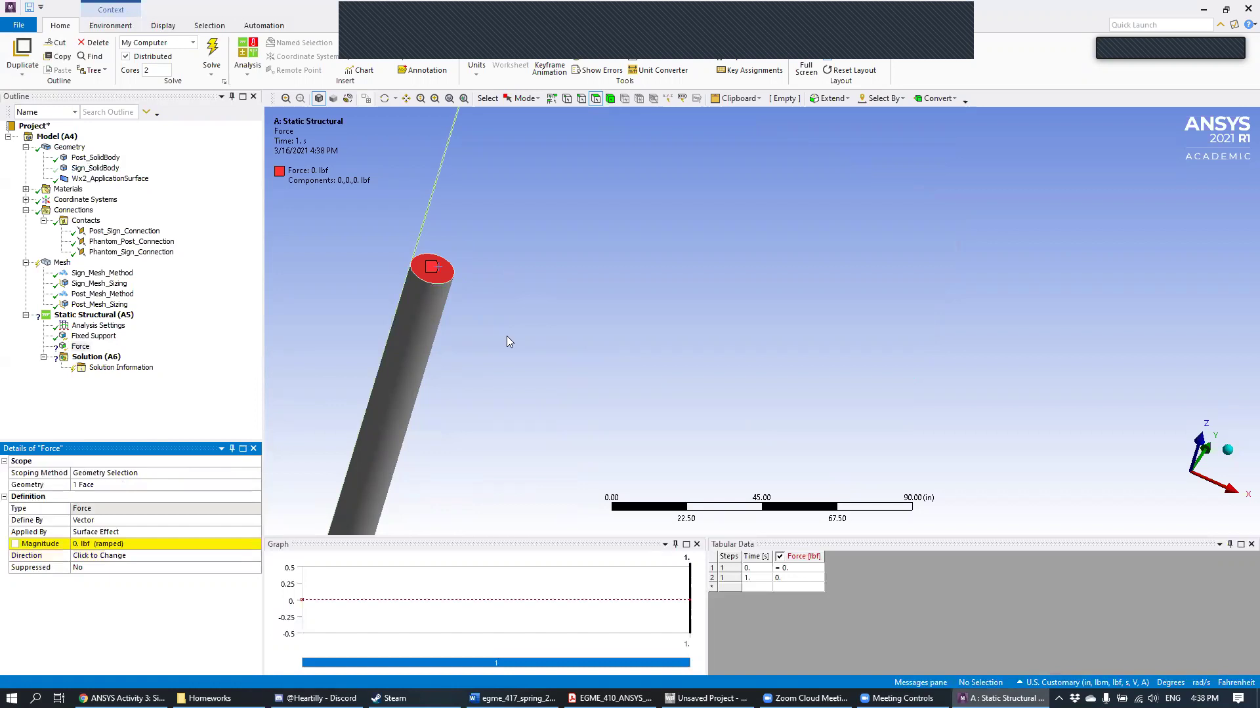
# Step: Show the Sign_SolidBody again and return to the Force load's details
pyautogui.moveTo(579, 258)
pyautogui.mouseDown(button='middle')
pyautogui.moveTo(508, 276)
pyautogui.moveTo(605, 322)
pyautogui.moveTo(571, 179)
pyautogui.moveTo(548, 197)
pyautogui.moveTo(583, 329)
pyautogui.mouseUp(button='middle')
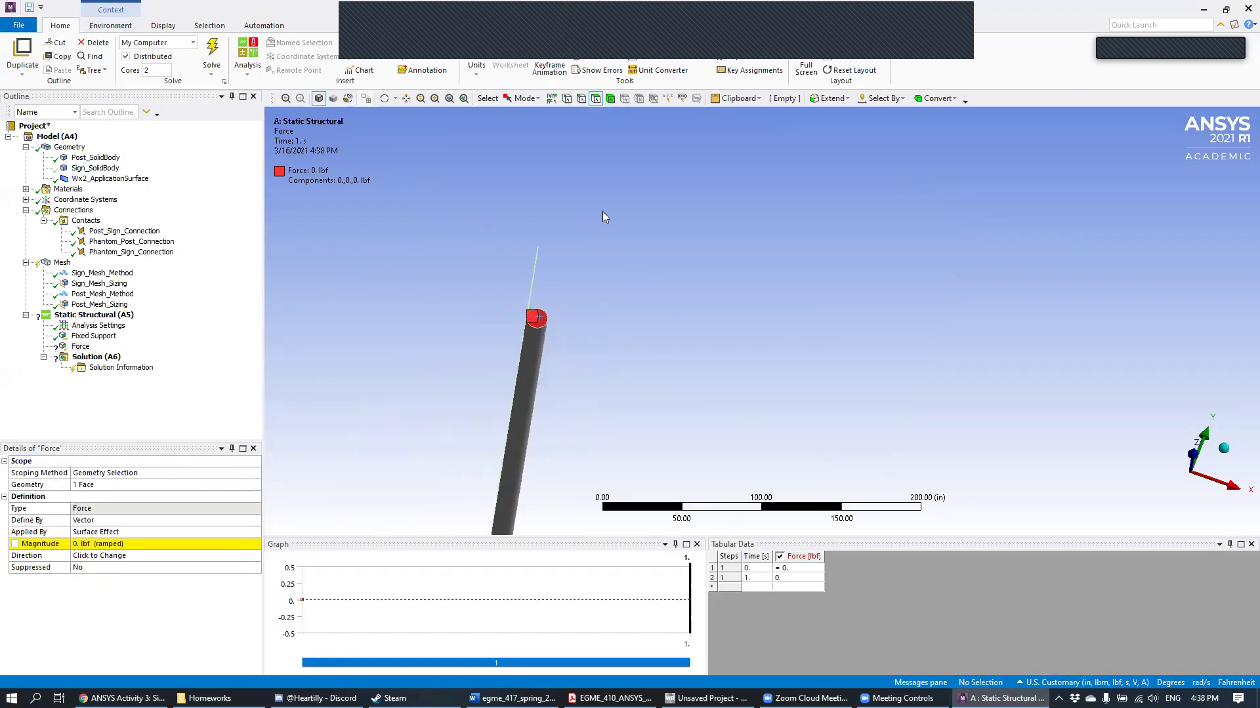
pyautogui.rightClick(109, 169)
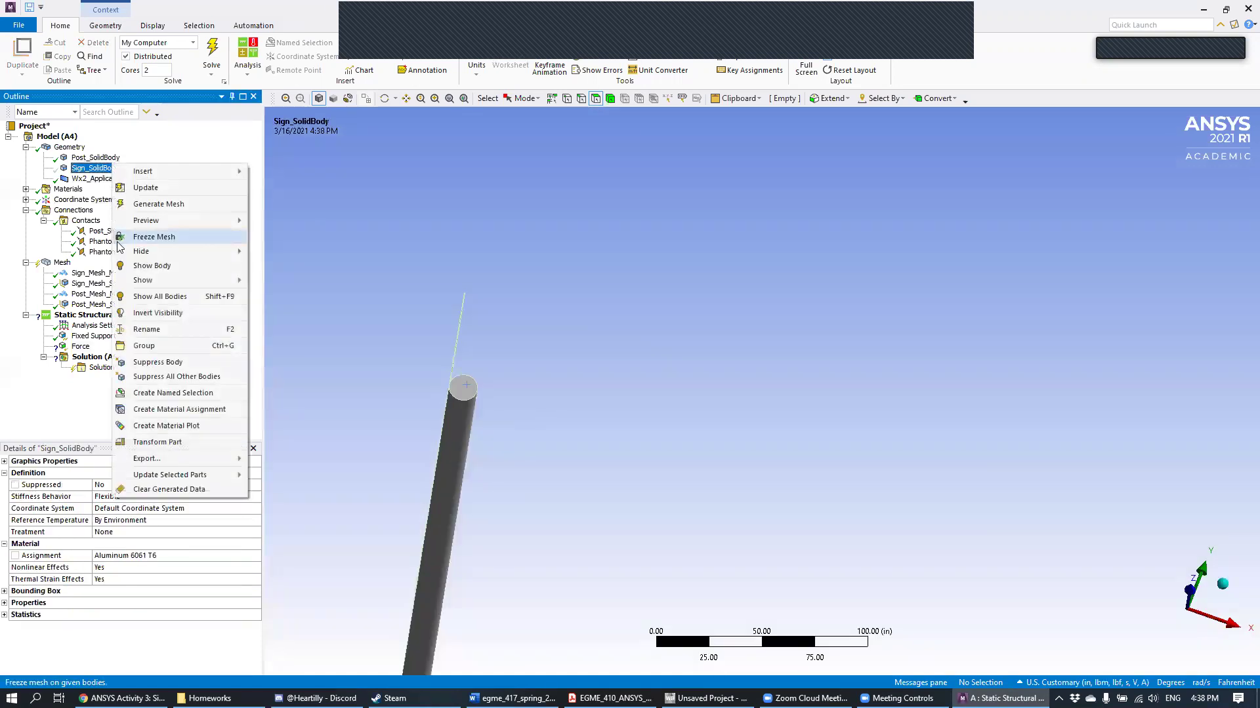
pyautogui.click(178, 265)
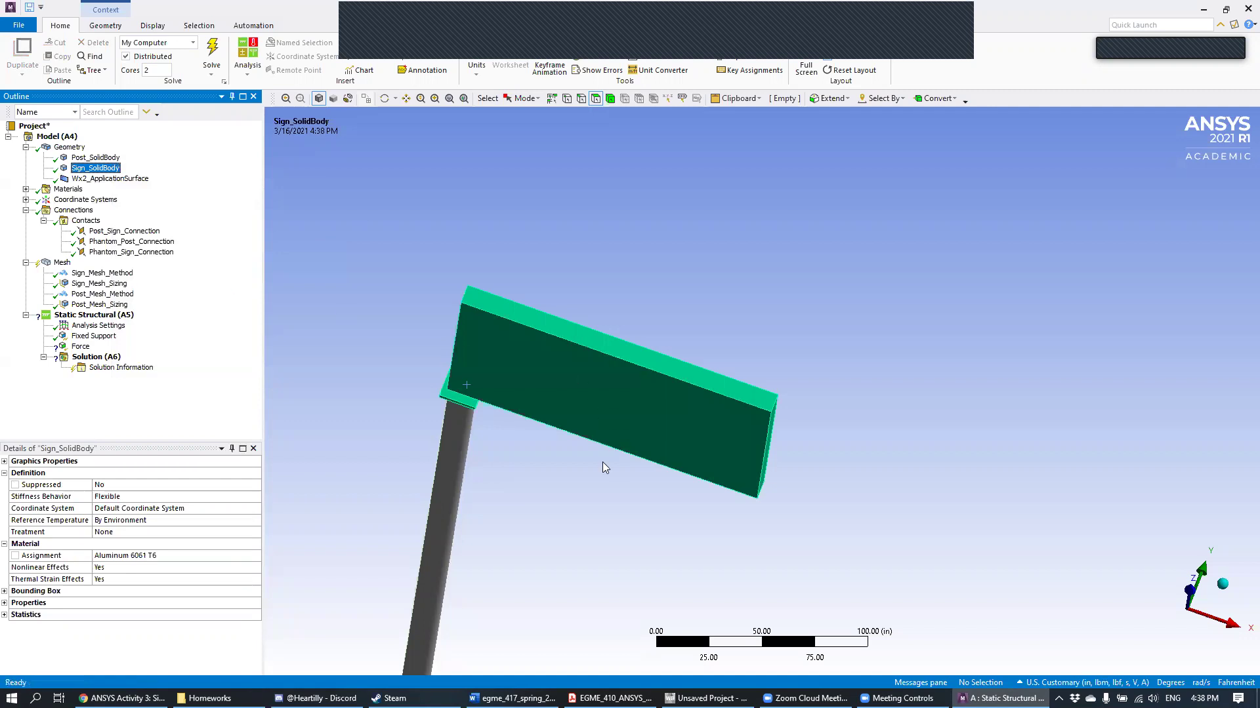
pyautogui.moveTo(540, 428); pyautogui.dragTo(499, 364, button='middle')
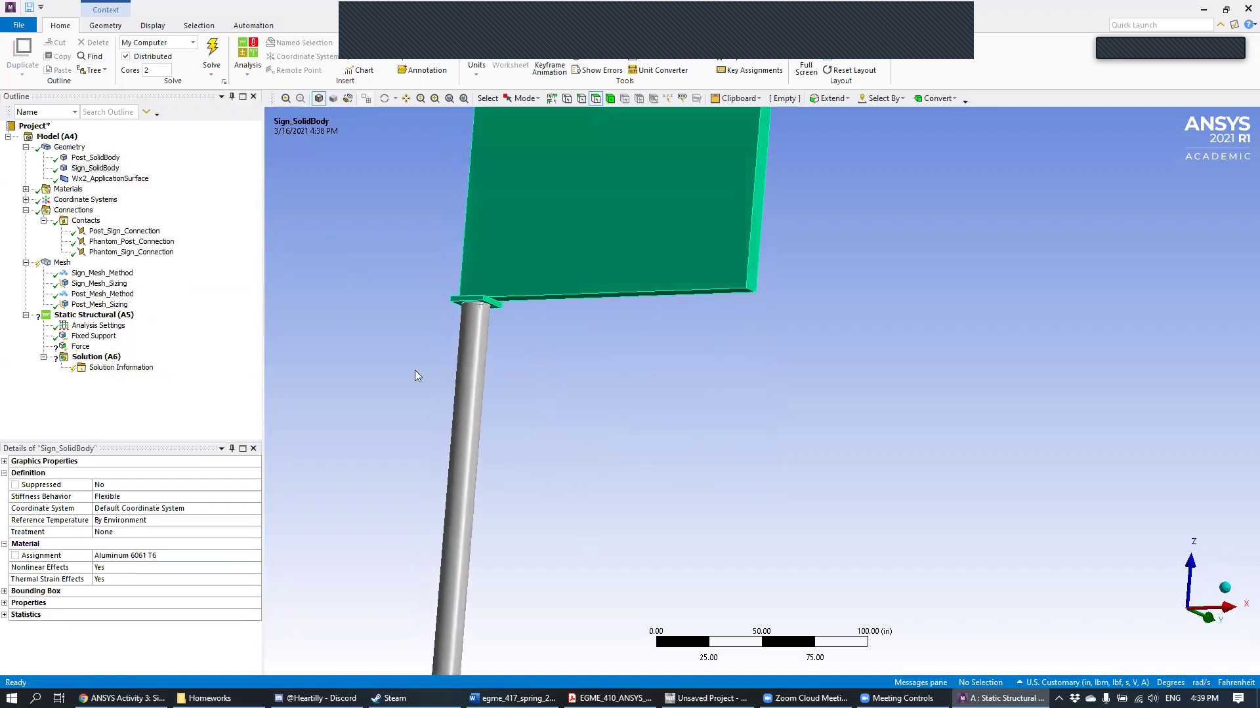
pyautogui.click(81, 347)
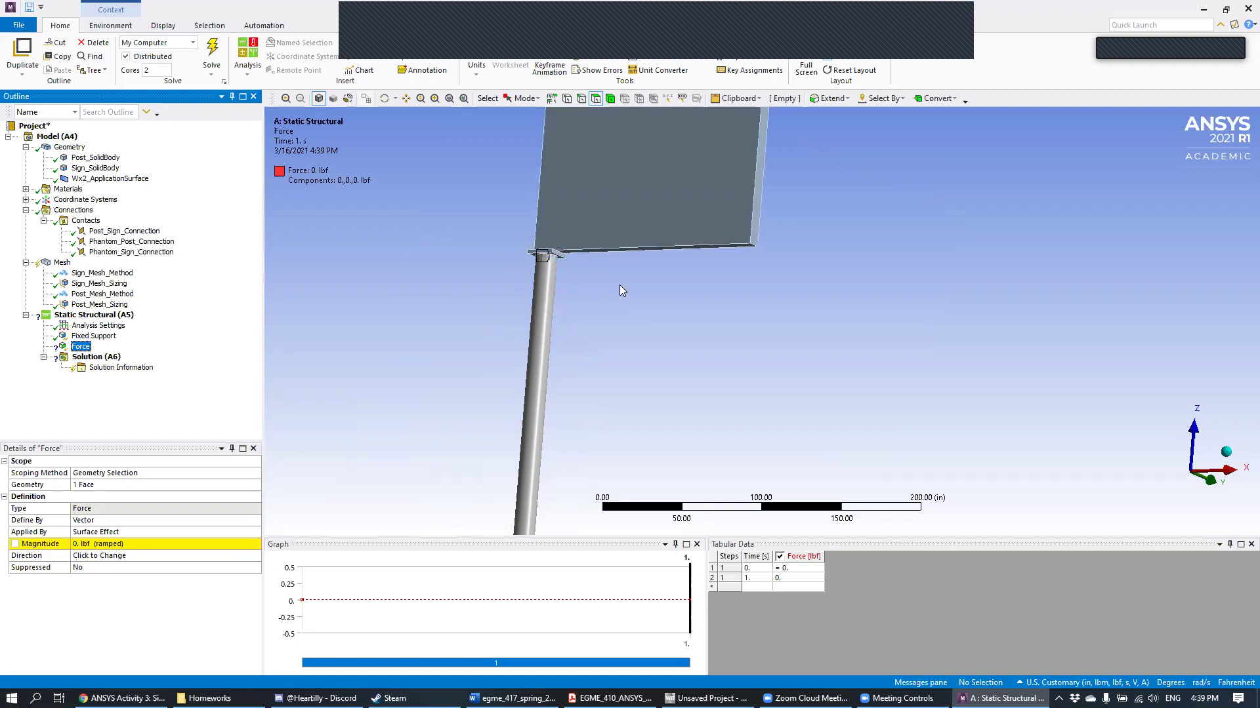
pyautogui.moveTo(615, 296); pyautogui.dragTo(581, 325)
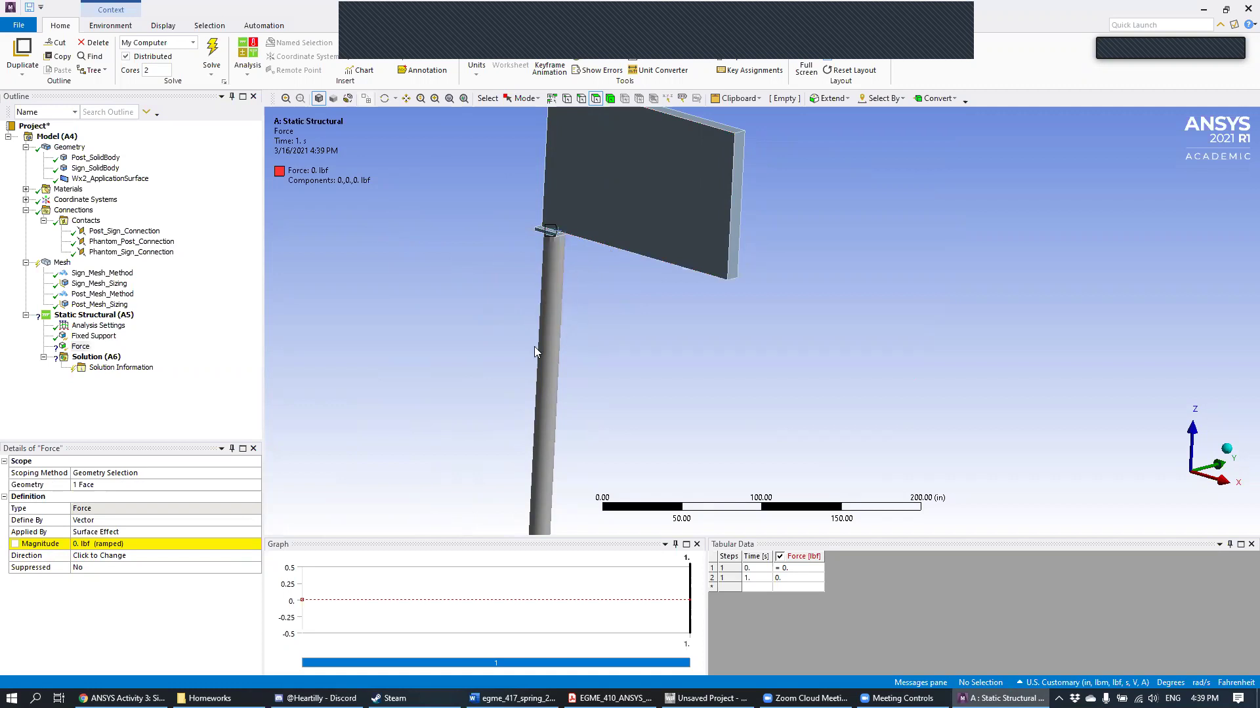
# Step: Expand the physical properties of the Post_SolidBody and examine its mass for the post weight
pyautogui.click(104, 159)
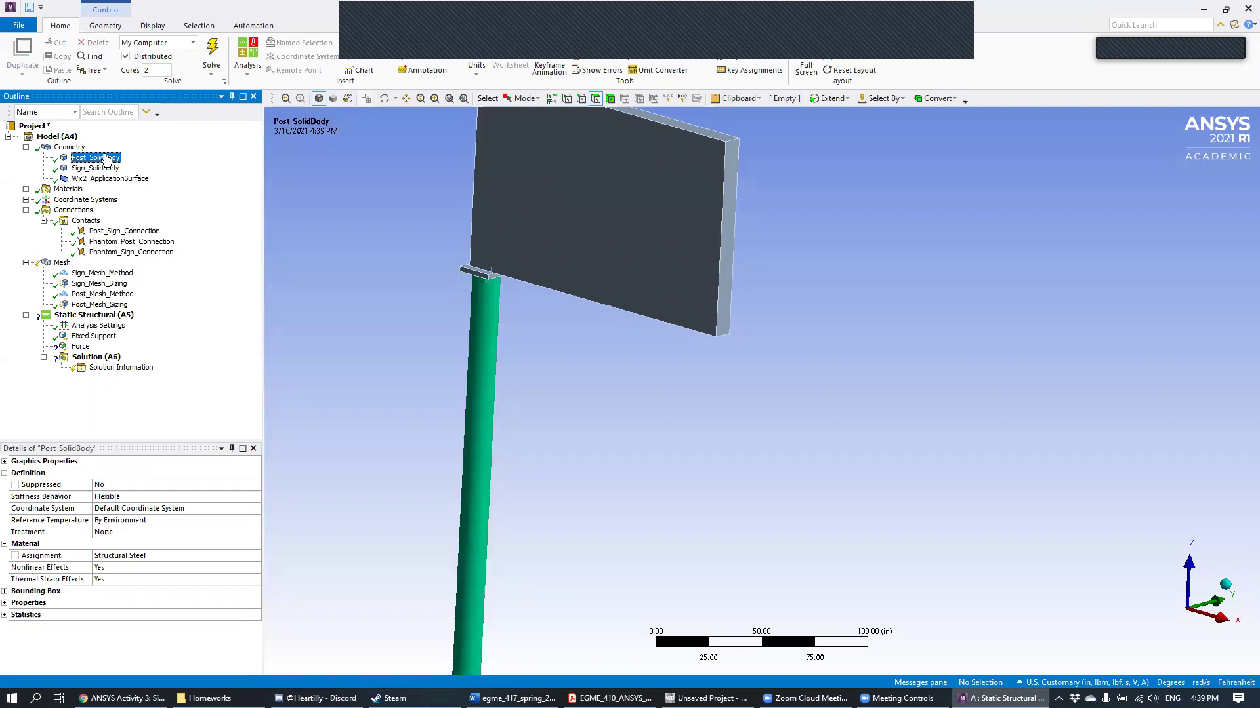
pyautogui.keyDown('ctrl'); pyautogui.moveTo(568, 365); pyautogui.dragTo(548, 198, button='middle'); pyautogui.keyUp('ctrl')
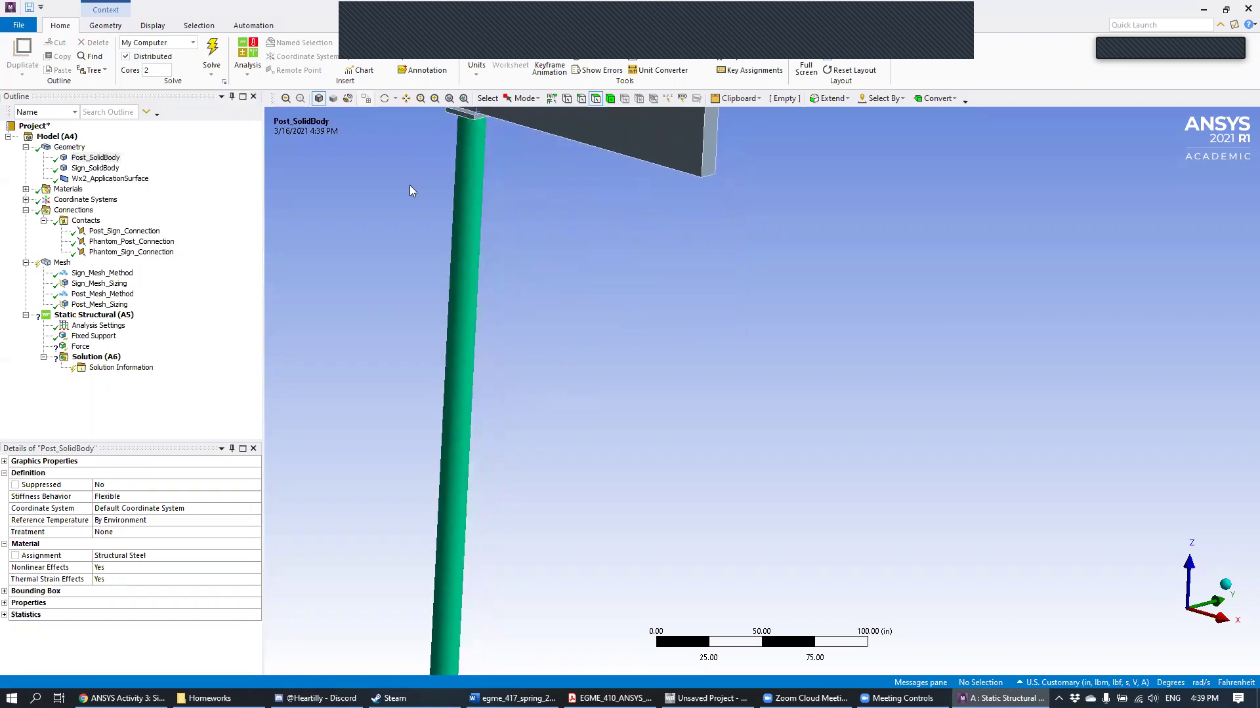
pyautogui.click(109, 160)
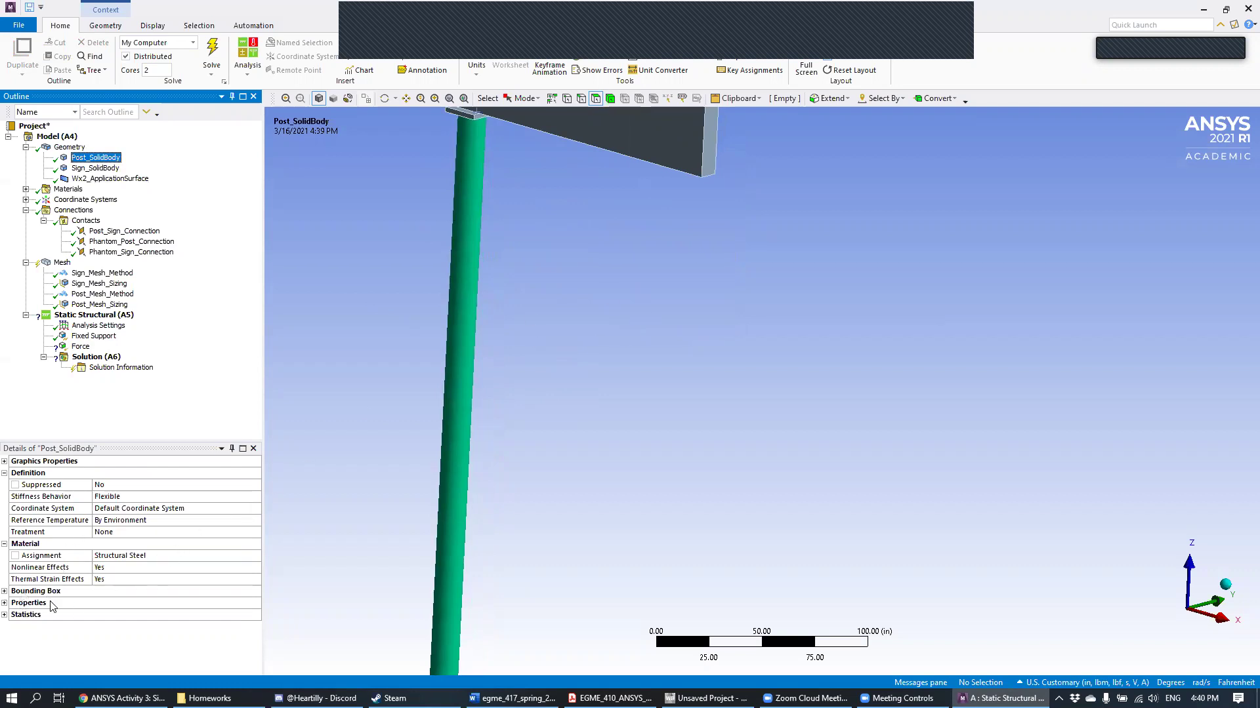
pyautogui.click(5, 604)
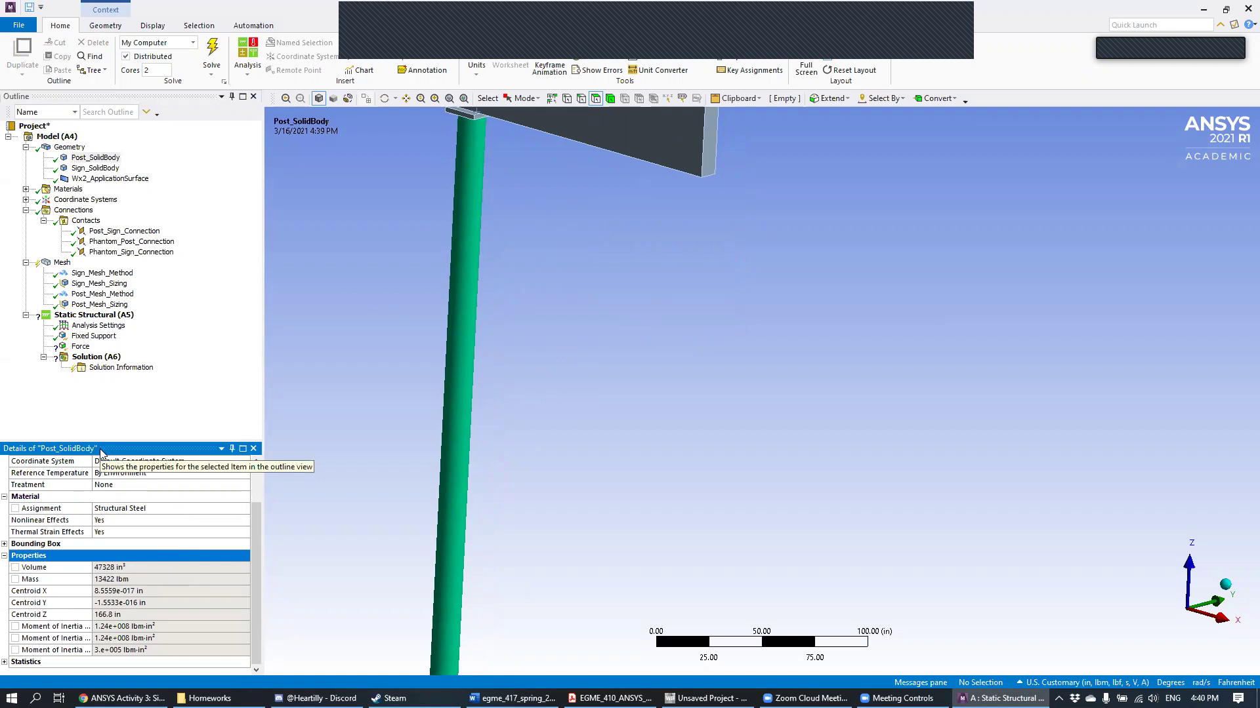
pyautogui.click(126, 581)
pyautogui.click(153, 579)
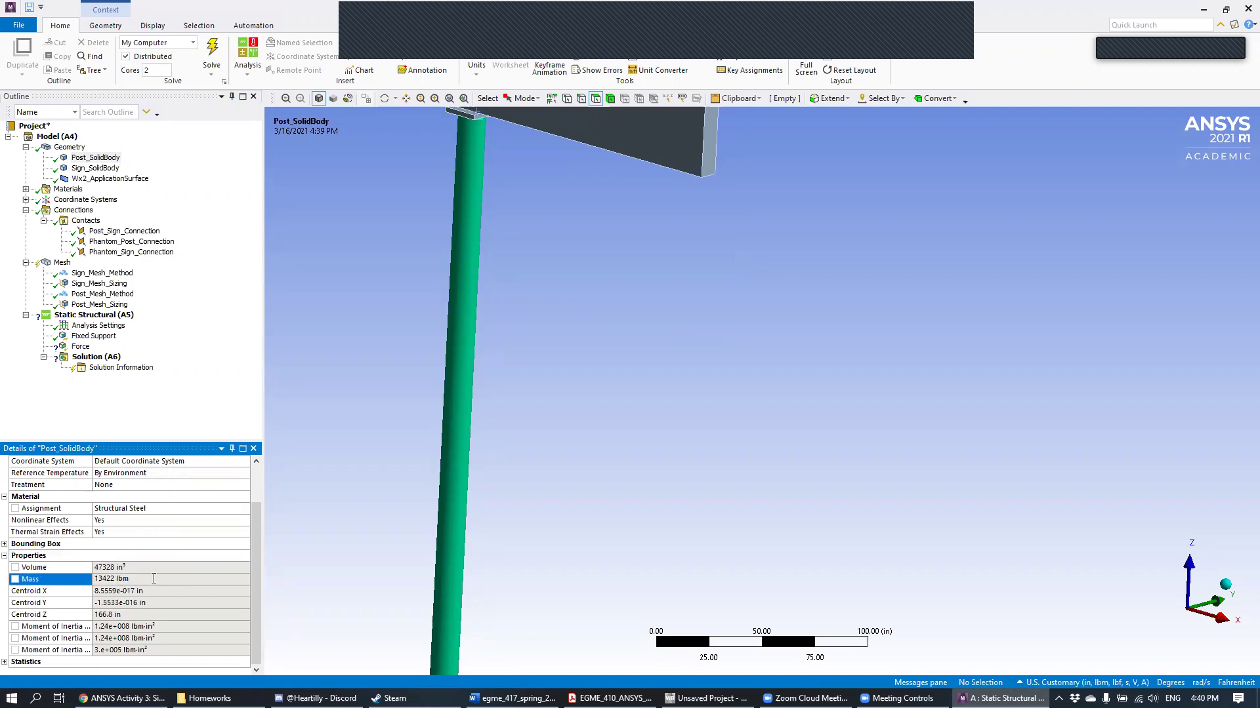
pyautogui.moveTo(148, 576); pyautogui.dragTo(90, 575)
pyautogui.click(128, 576)
pyautogui.scroll(2, 183, 501)
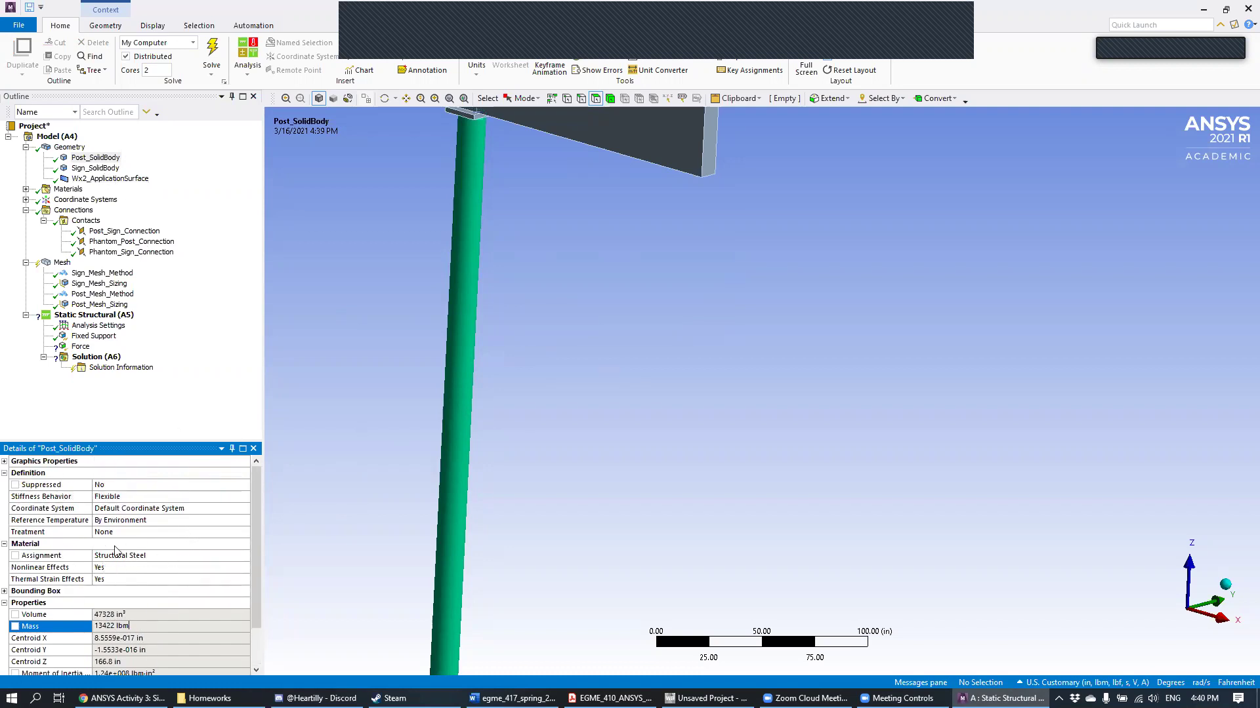
pyautogui.scroll(-2, 141, 557)
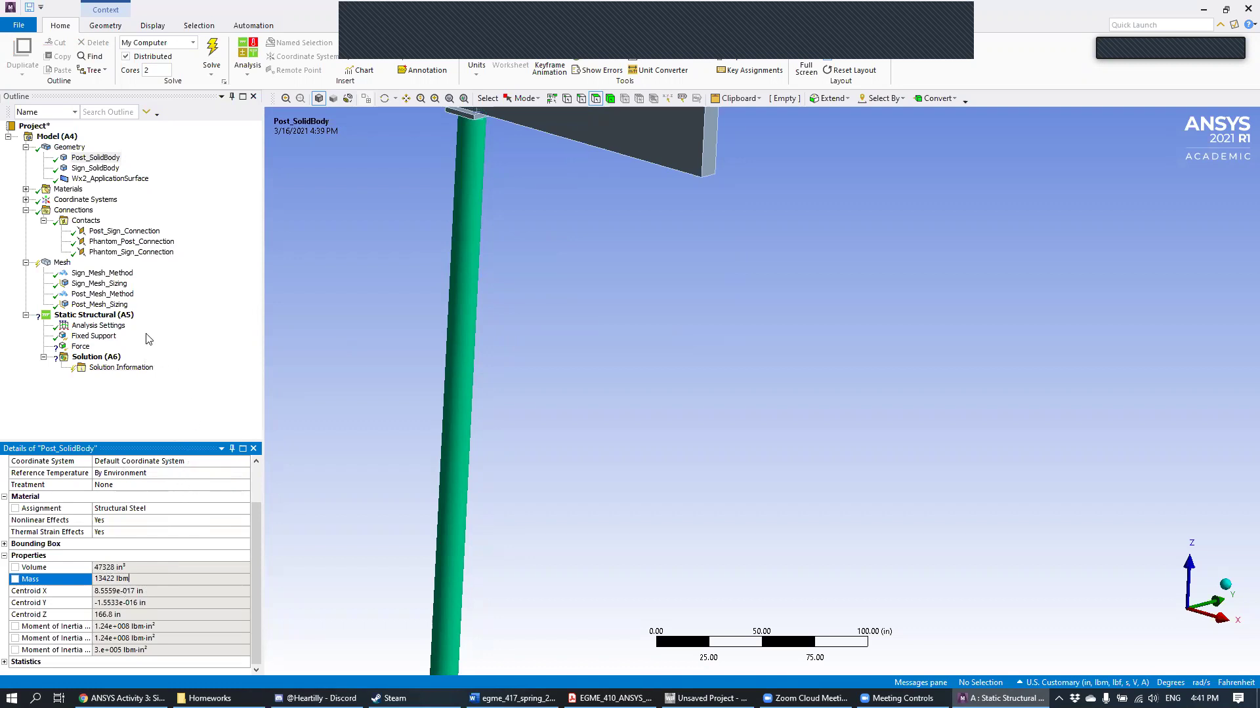
# Step: Check the Sign_SolidBody's mass properties and return to those of the Post_SolidBody
pyautogui.click(108, 169)
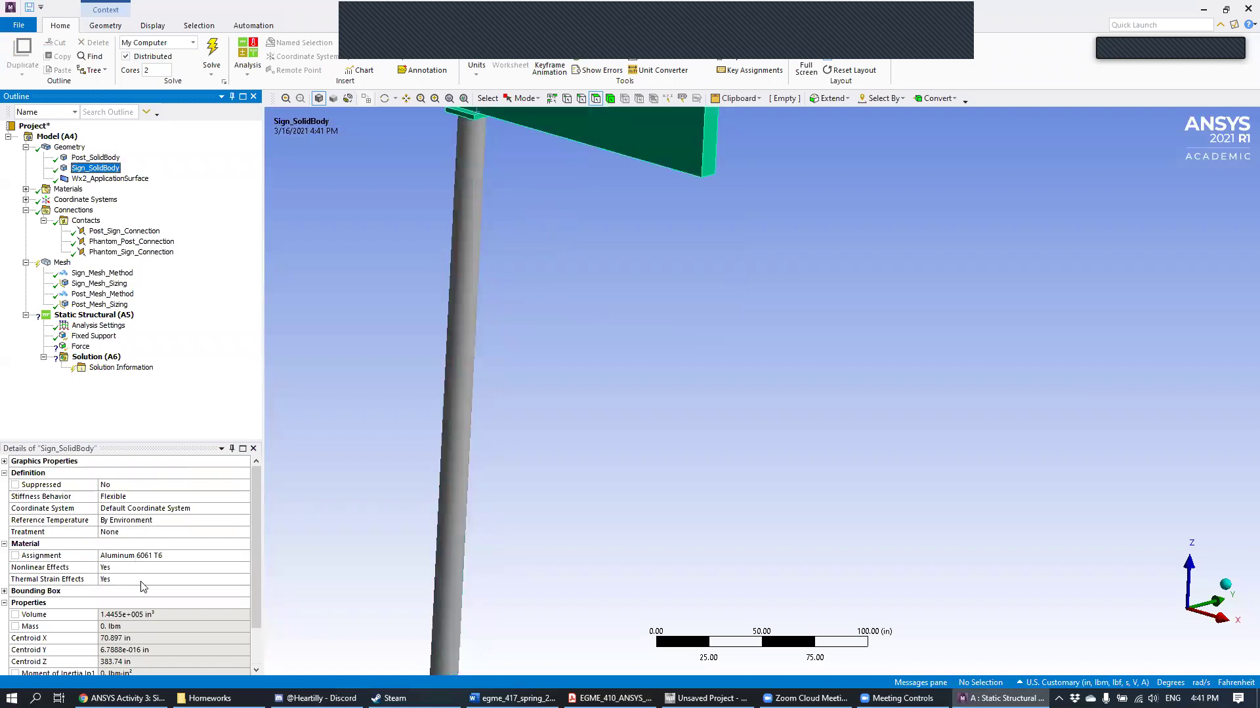
pyautogui.scroll(-2, 183, 577)
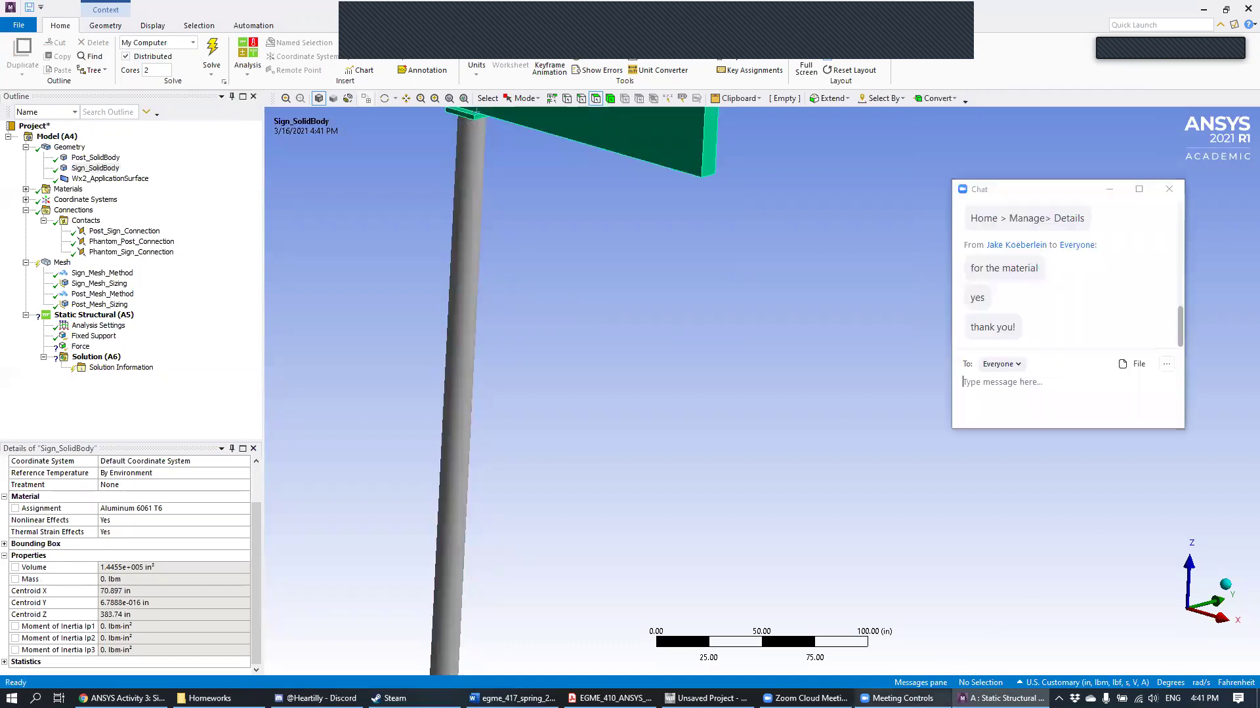
pyautogui.click(109, 159)
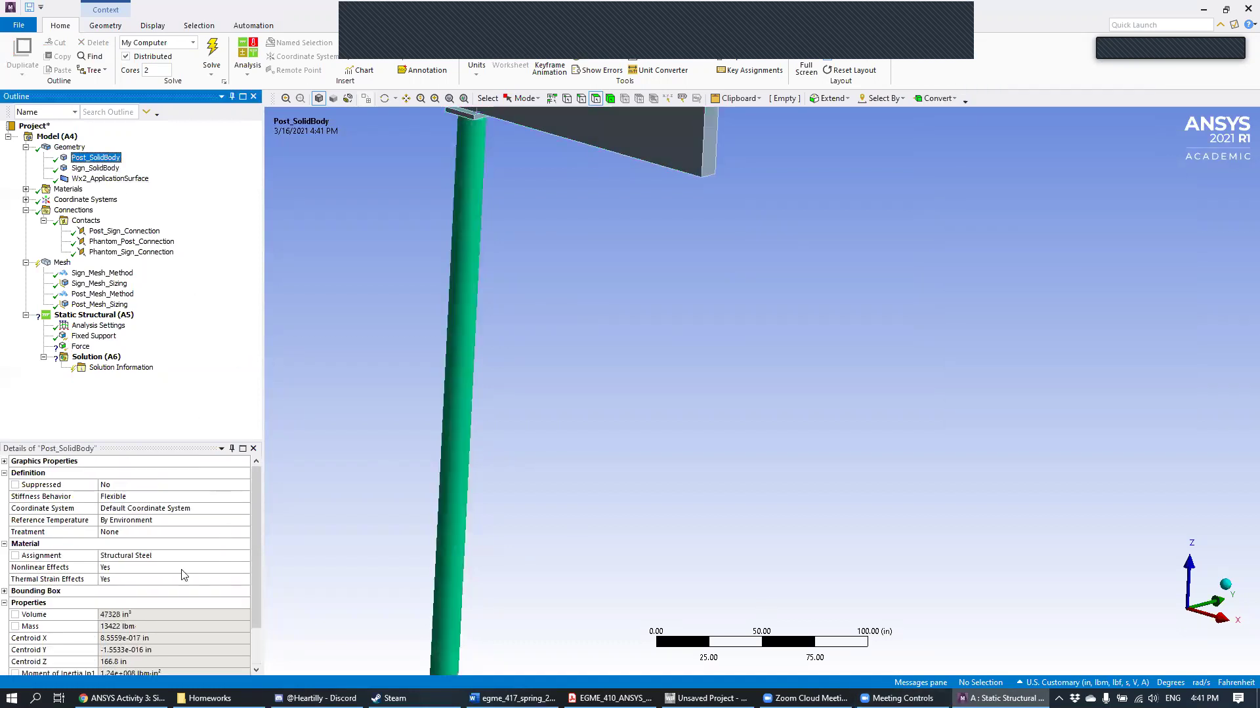
# Step: Check the Post_SolidBody's mass and switch the existing Force load's definition from Vector to Components
pyautogui.scroll(-2, 184, 576)
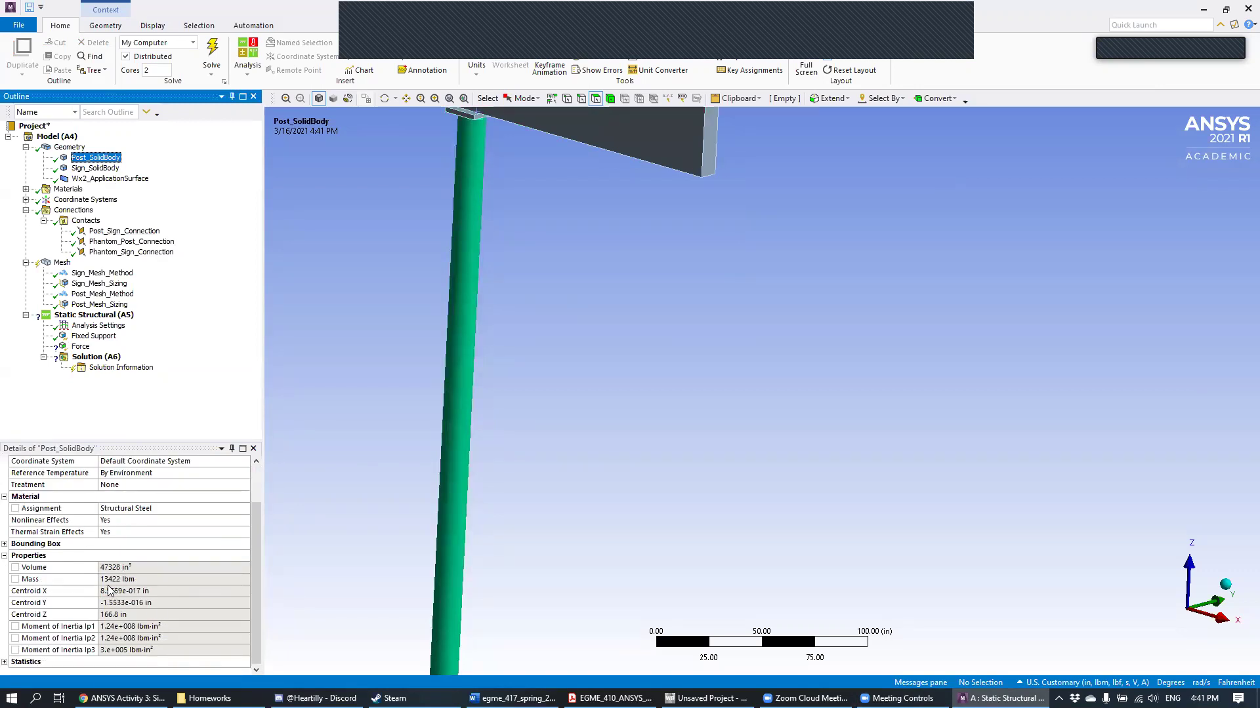
pyautogui.click(82, 346)
pyautogui.moveTo(606, 220); pyautogui.dragTo(576, 200, button='middle')
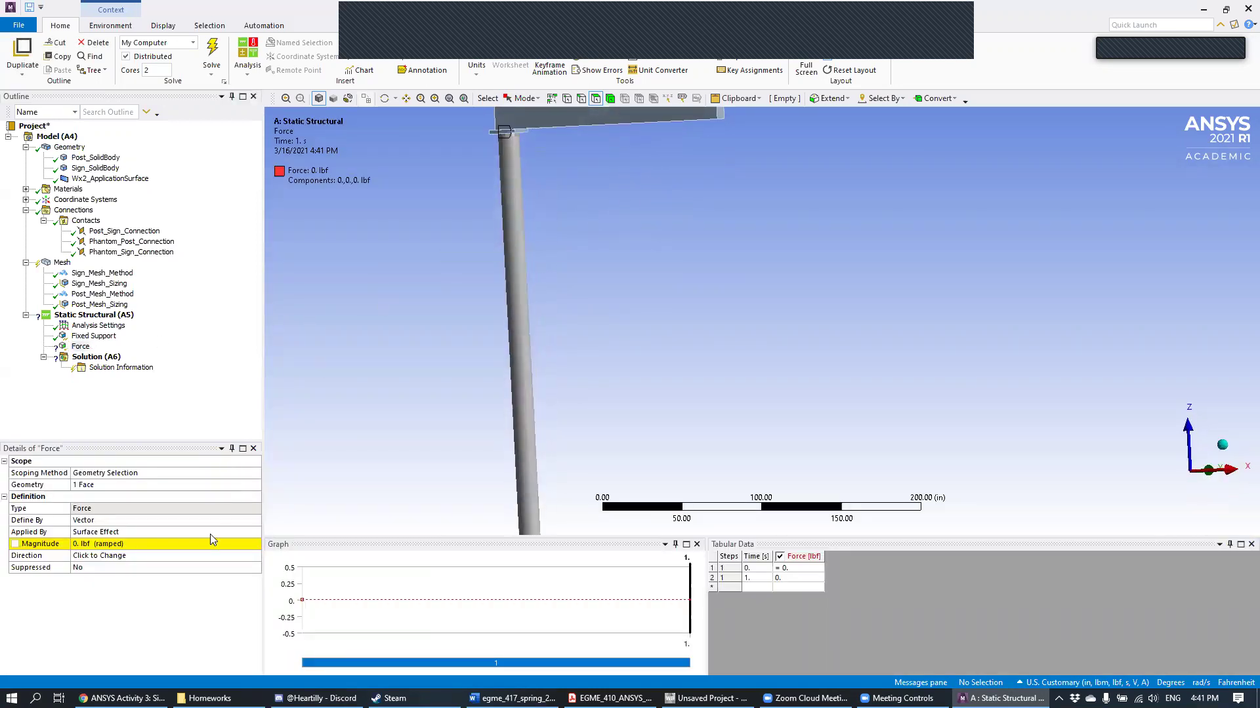
pyautogui.click(247, 531)
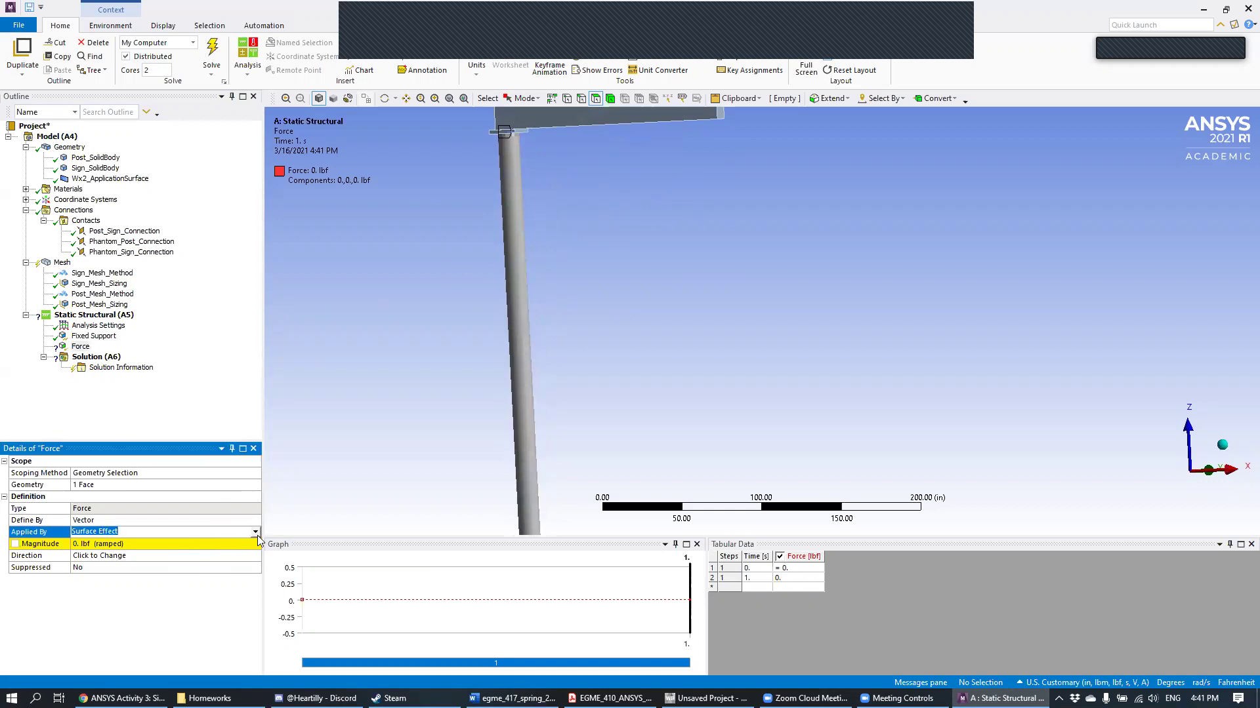
pyautogui.click(254, 521)
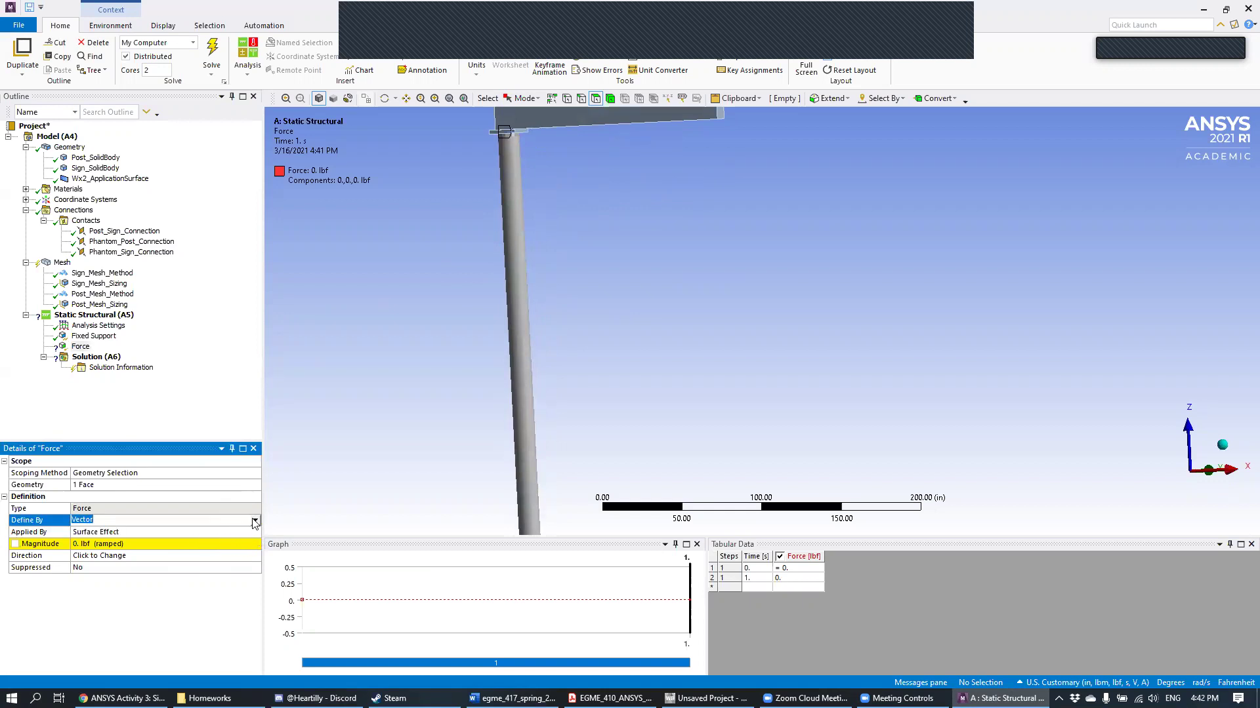
pyautogui.click(255, 520)
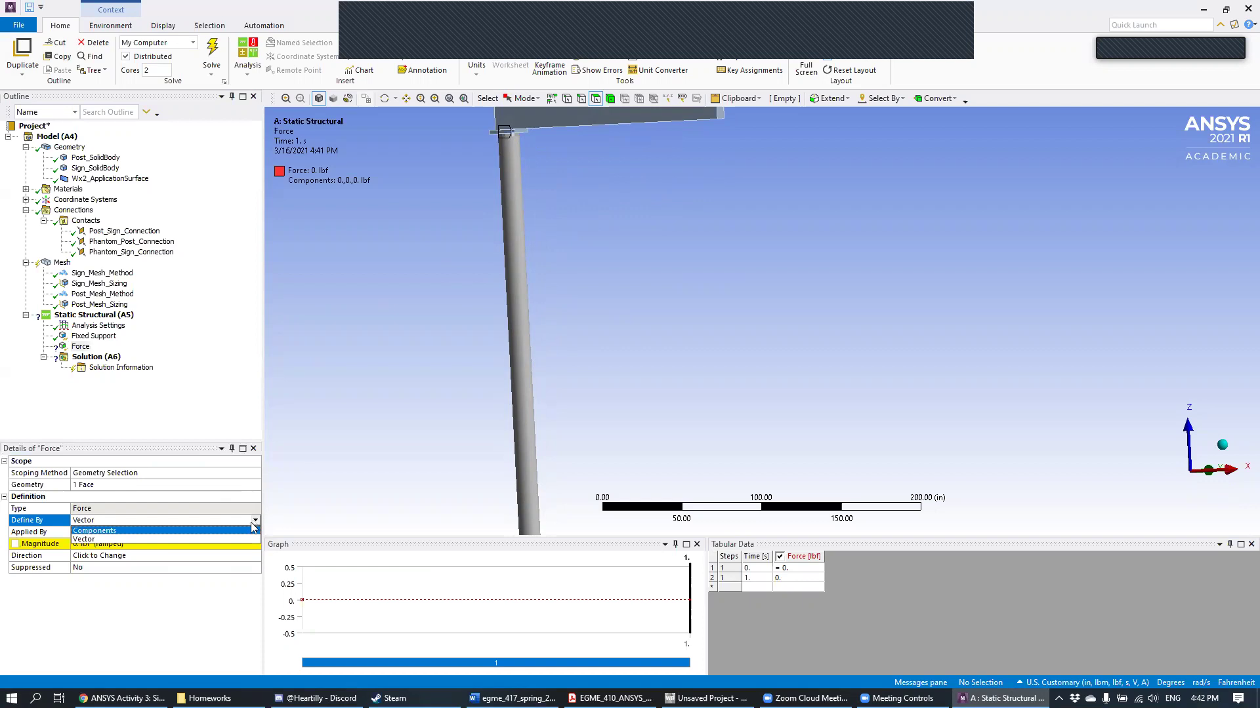
pyautogui.click(218, 538)
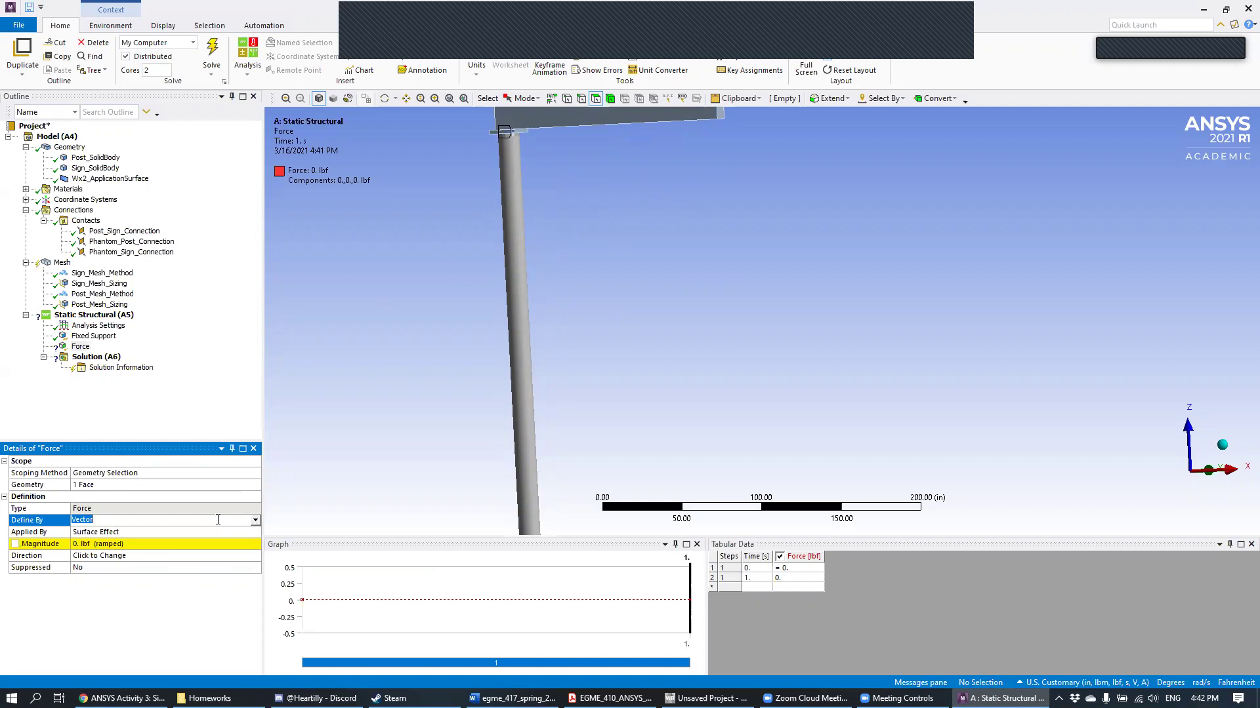
pyautogui.click(255, 520)
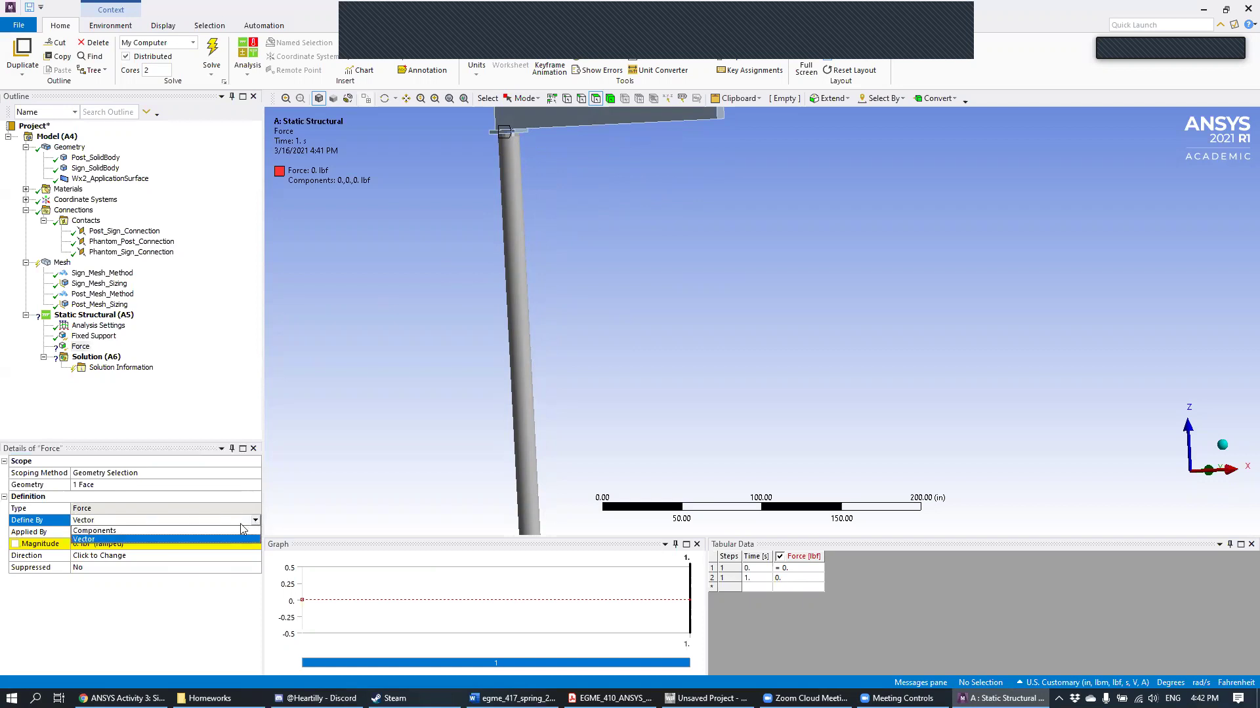
pyautogui.click(124, 531)
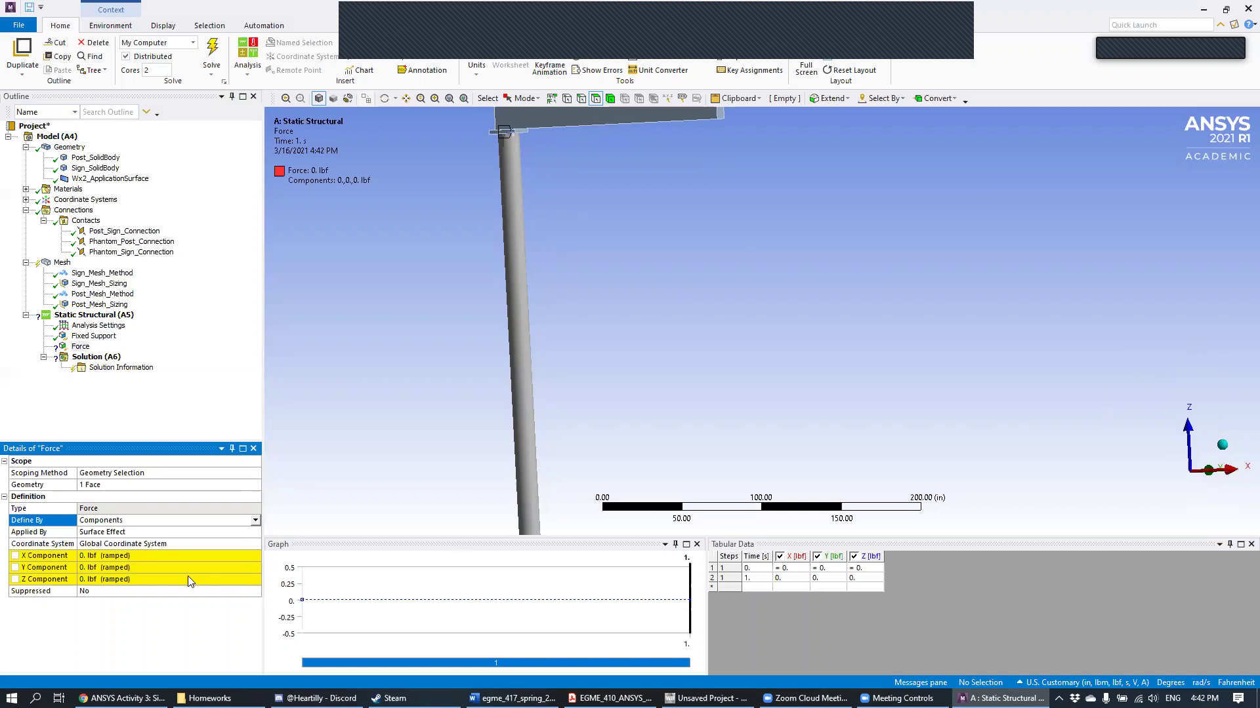
# Step: Set the Z component of the post's Force load to -13422 lbf
pyautogui.click(141, 578)
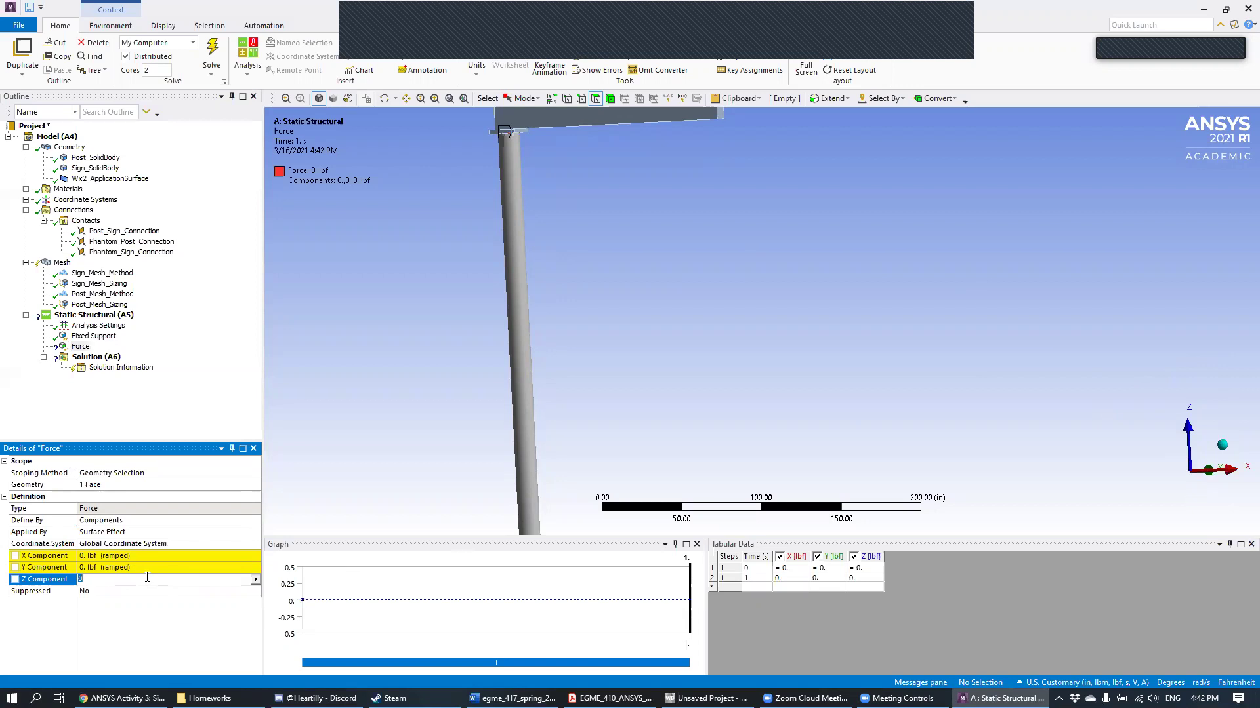
pyautogui.write('-13422')
pyautogui.press('Return')
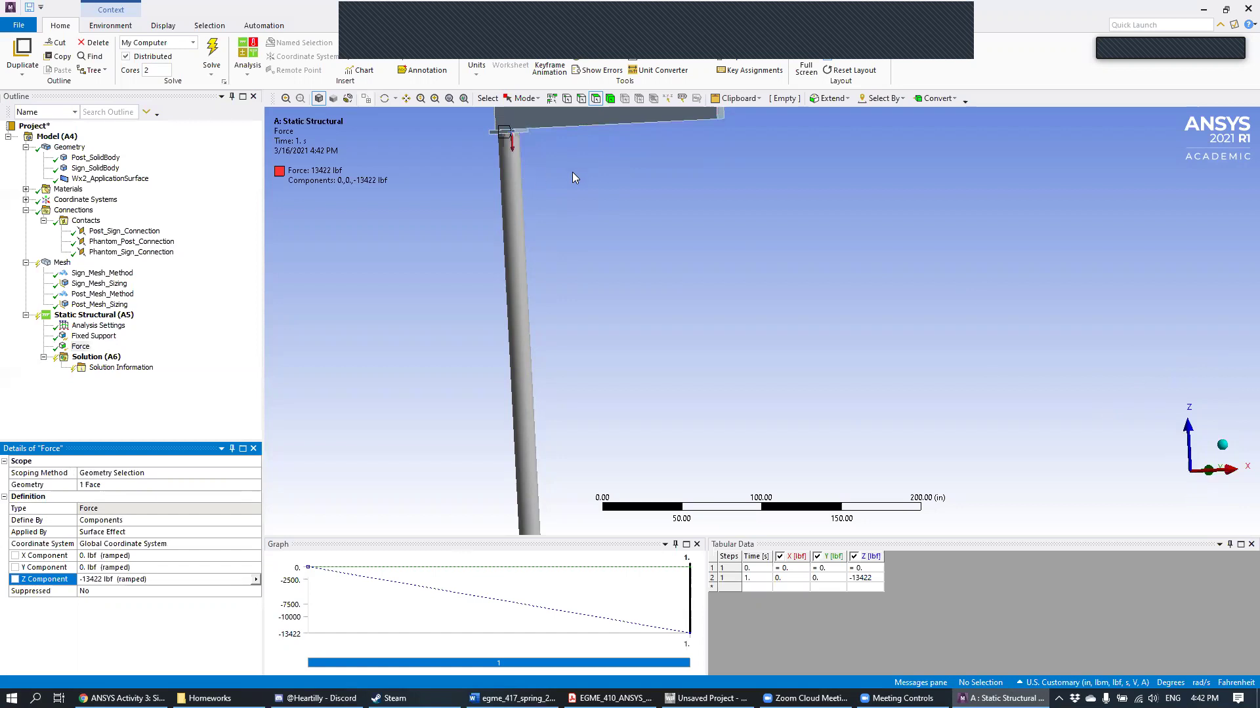
# Step: Examine where the post weight force acts and its direction along the post from several viewpoints
pyautogui.keyDown('ctrl'); pyautogui.moveTo(573, 177); pyautogui.dragTo(578, 269, button='middle'); pyautogui.keyUp('ctrl')
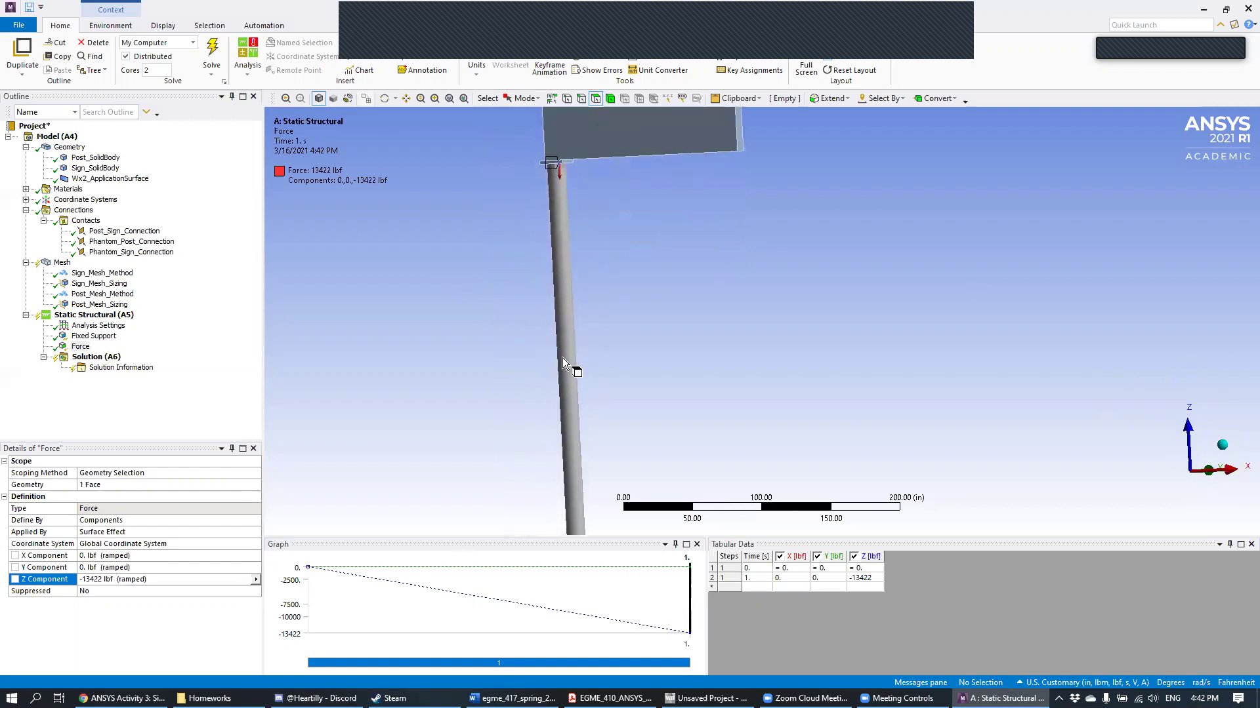
pyautogui.keyDown('ctrl'); pyautogui.moveTo(561, 191); pyautogui.dragTo(508, 405, button='middle'); pyautogui.keyUp('ctrl')
pyautogui.scroll(2, 594, 282)
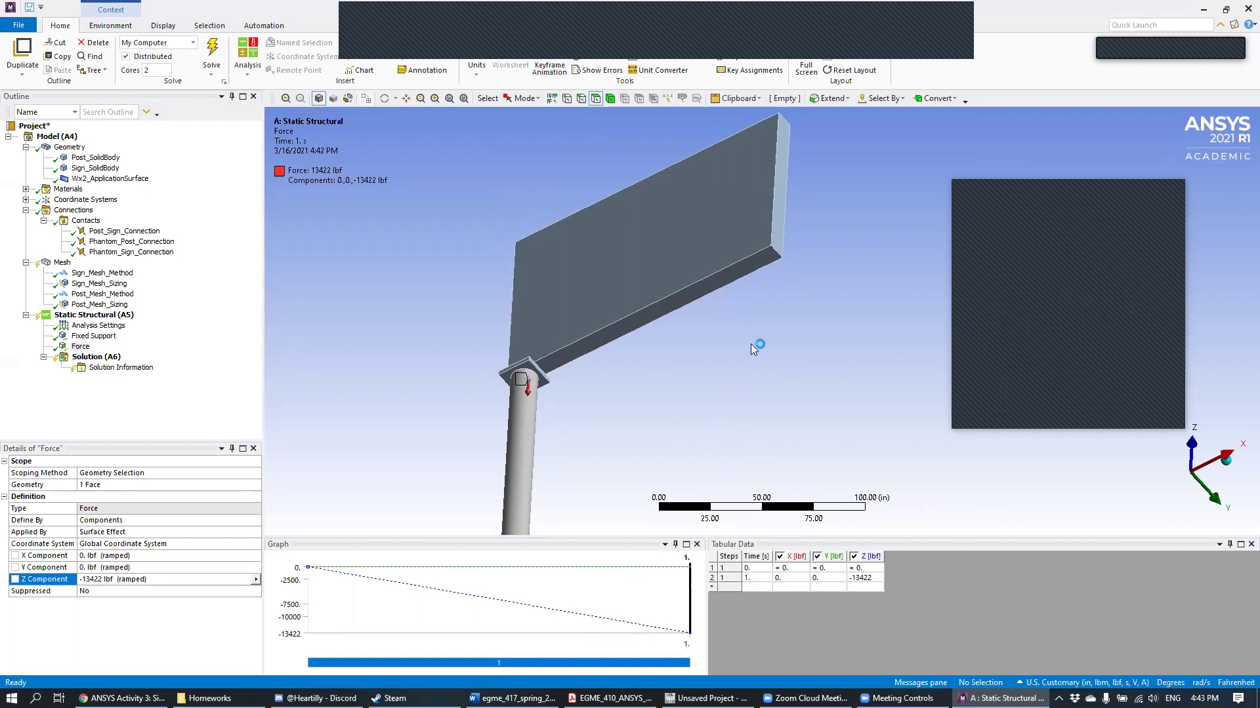
pyautogui.moveTo(685, 387); pyautogui.dragTo(782, 196, button='middle')
pyautogui.scroll(-2, 744, 289)
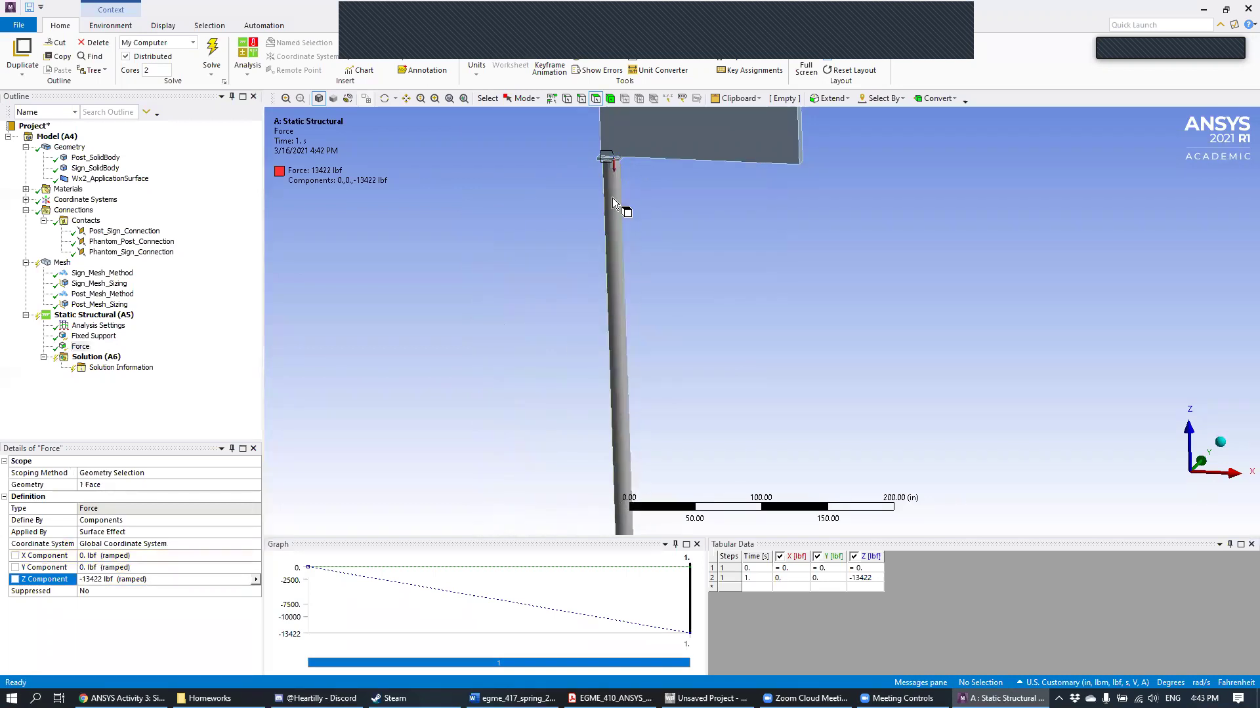
pyautogui.moveTo(678, 317); pyautogui.dragTo(582, 141, button='middle')
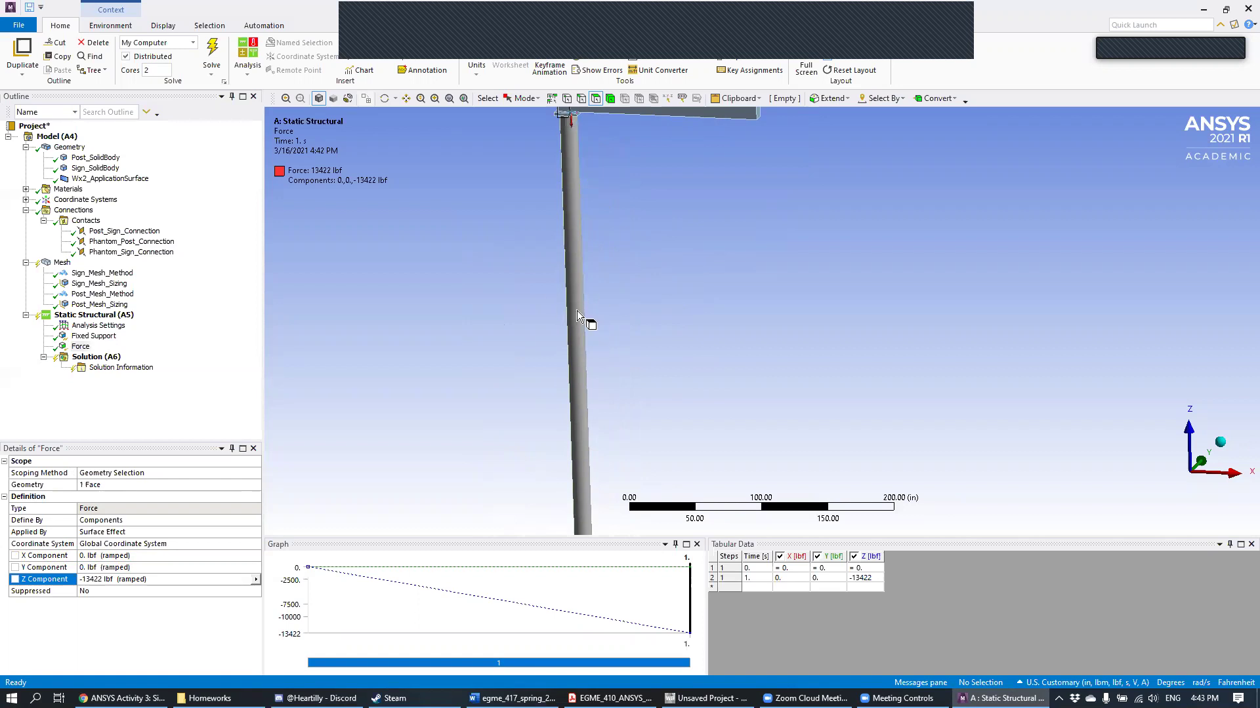
pyautogui.keyDown('ctrl'); pyautogui.moveTo(609, 205); pyautogui.dragTo(603, 295, button='middle'); pyautogui.keyUp('ctrl')
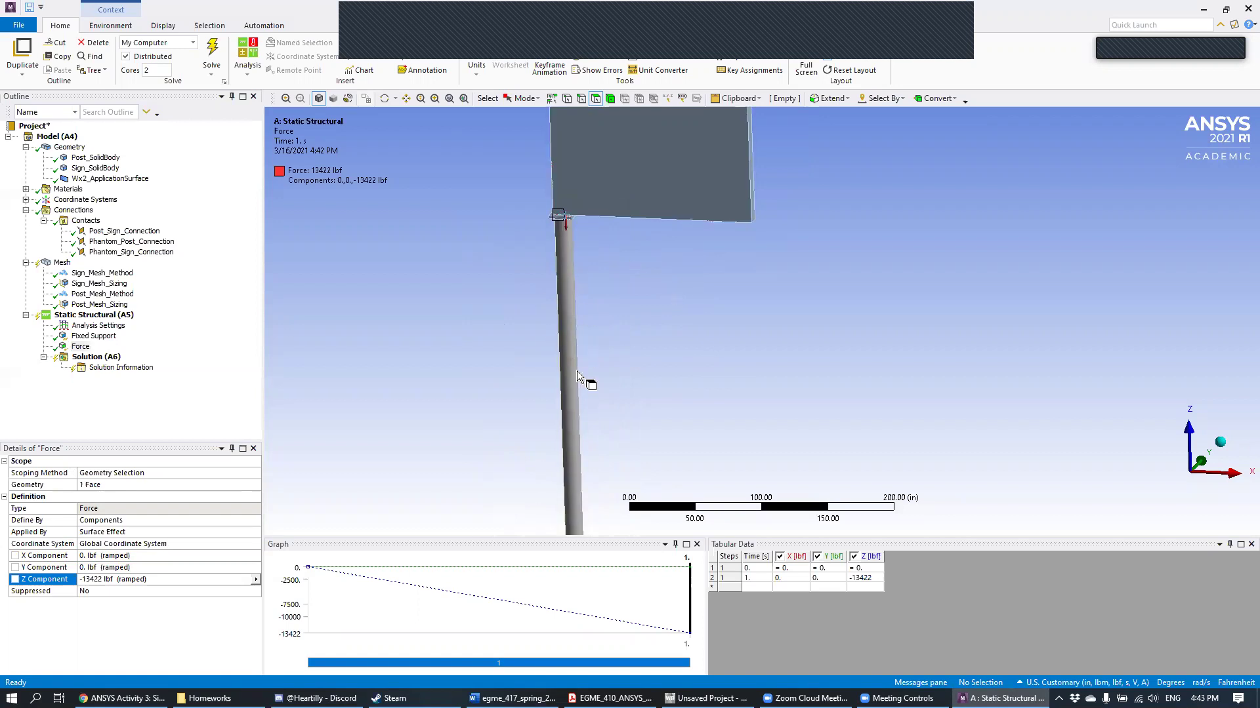
pyautogui.keyDown('ctrl'); pyautogui.moveTo(605, 399); pyautogui.dragTo(502, 225, button='middle'); pyautogui.keyUp('ctrl')
pyautogui.scroll(2, 610, 275)
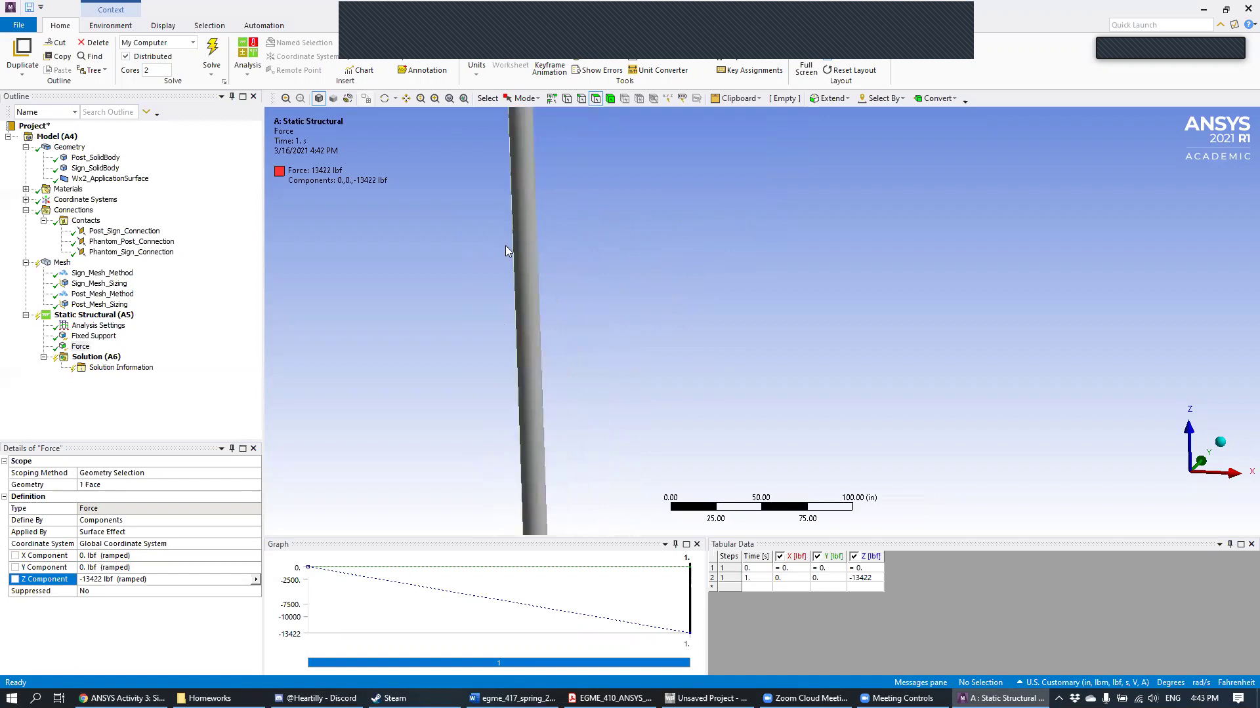
pyautogui.keyDown('ctrl'); pyautogui.moveTo(588, 231); pyautogui.dragTo(652, 176, button='middle'); pyautogui.keyUp('ctrl')
pyautogui.scroll(-1, 653, 176)
pyautogui.scroll(-2, 654, 175)
pyautogui.moveTo(691, 267); pyautogui.dragTo(592, 314, button='middle')
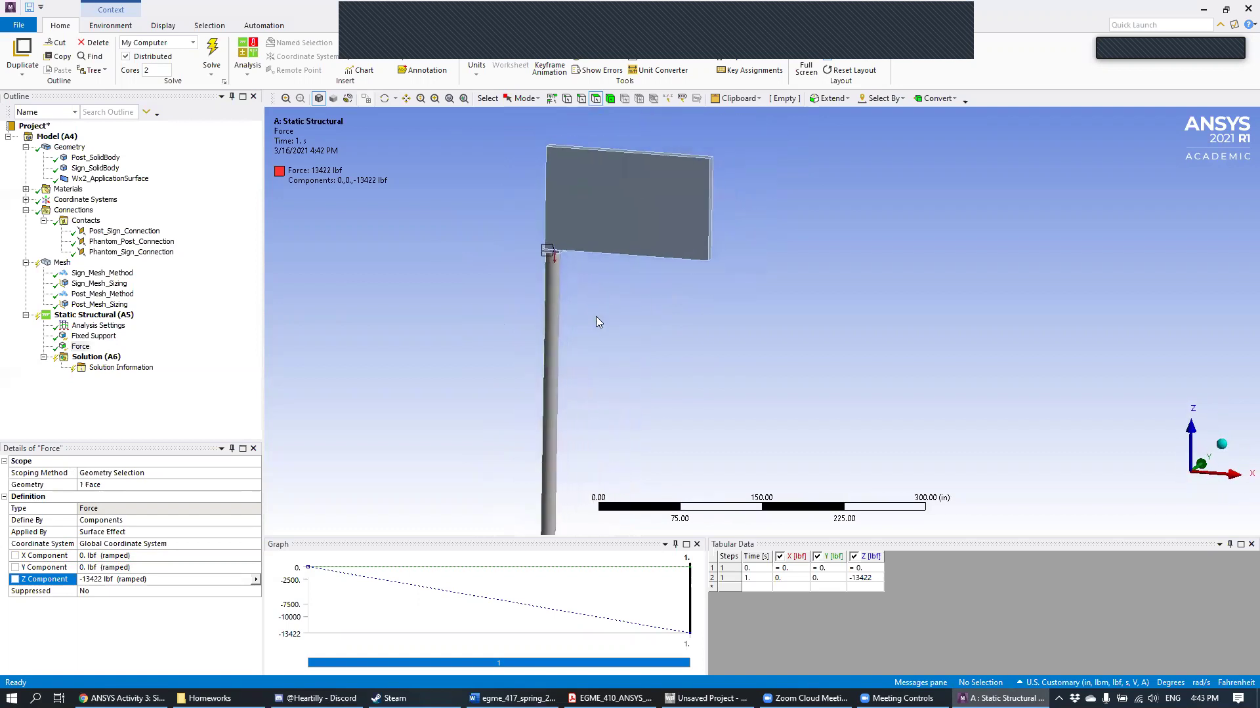
pyautogui.click(126, 316)
pyautogui.rightClick(127, 316)
pyautogui.moveTo(194, 318)
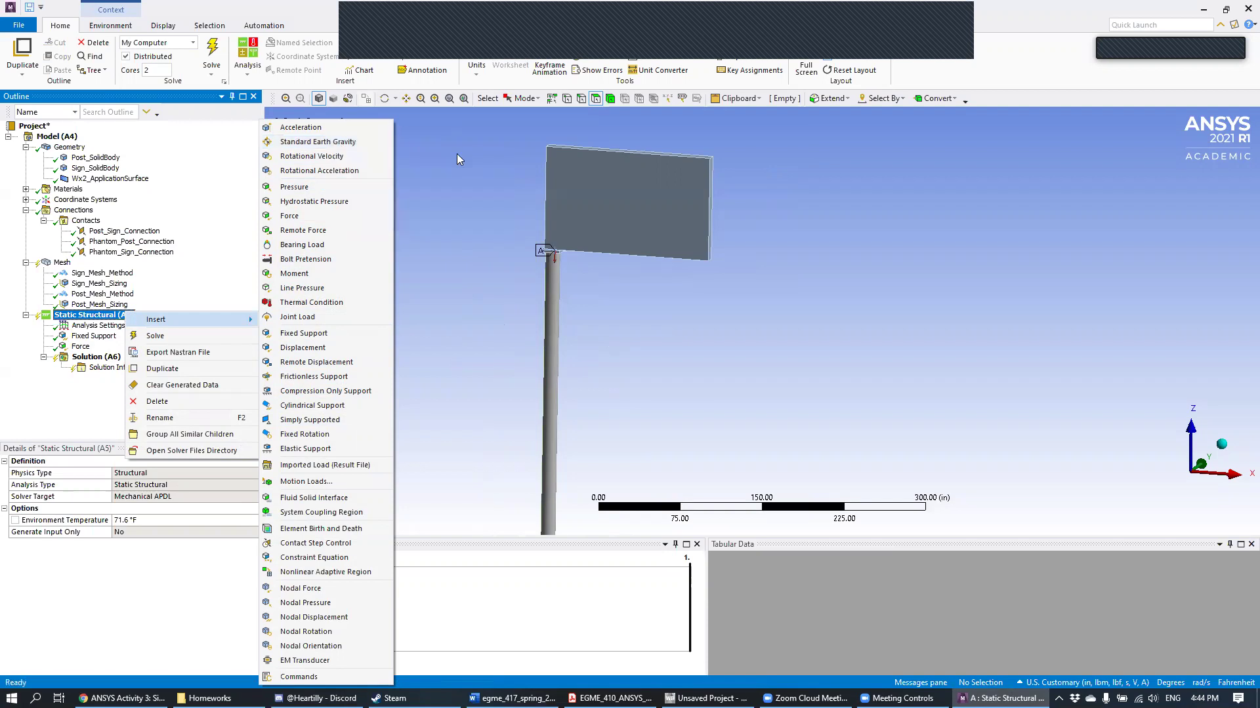
pyautogui.click(476, 181)
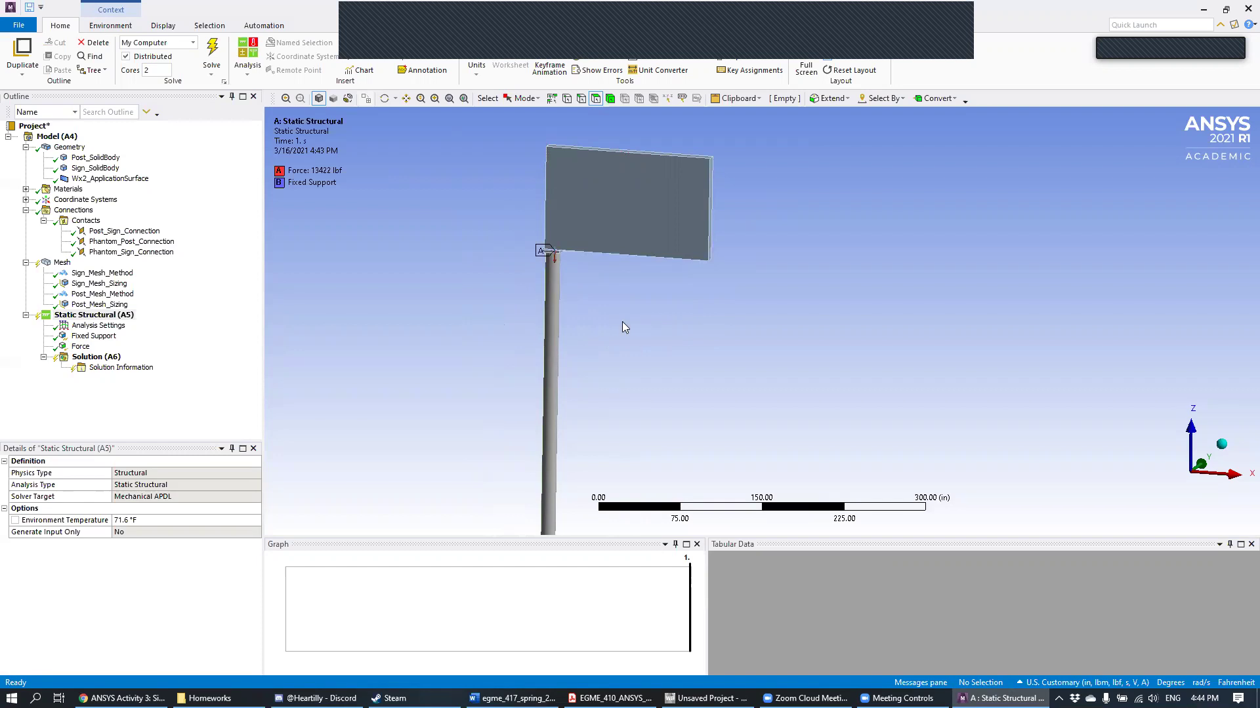
pyautogui.rightClick(110, 315)
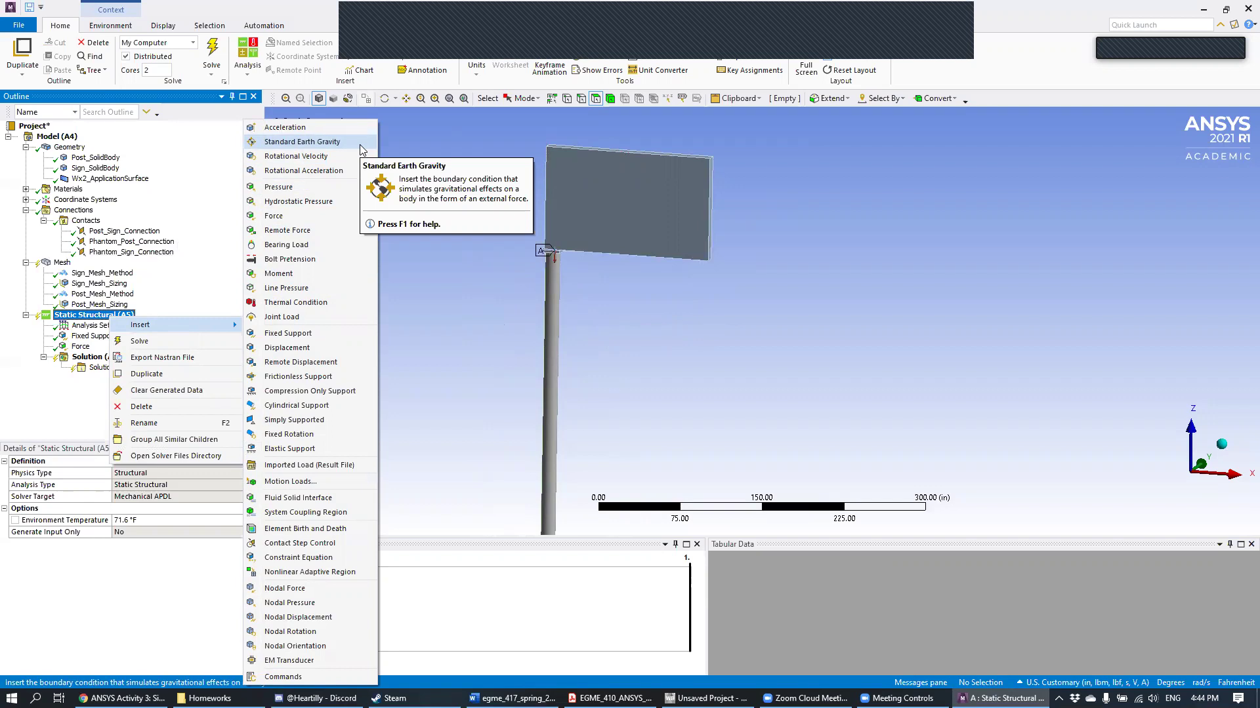
pyautogui.click(850, 217)
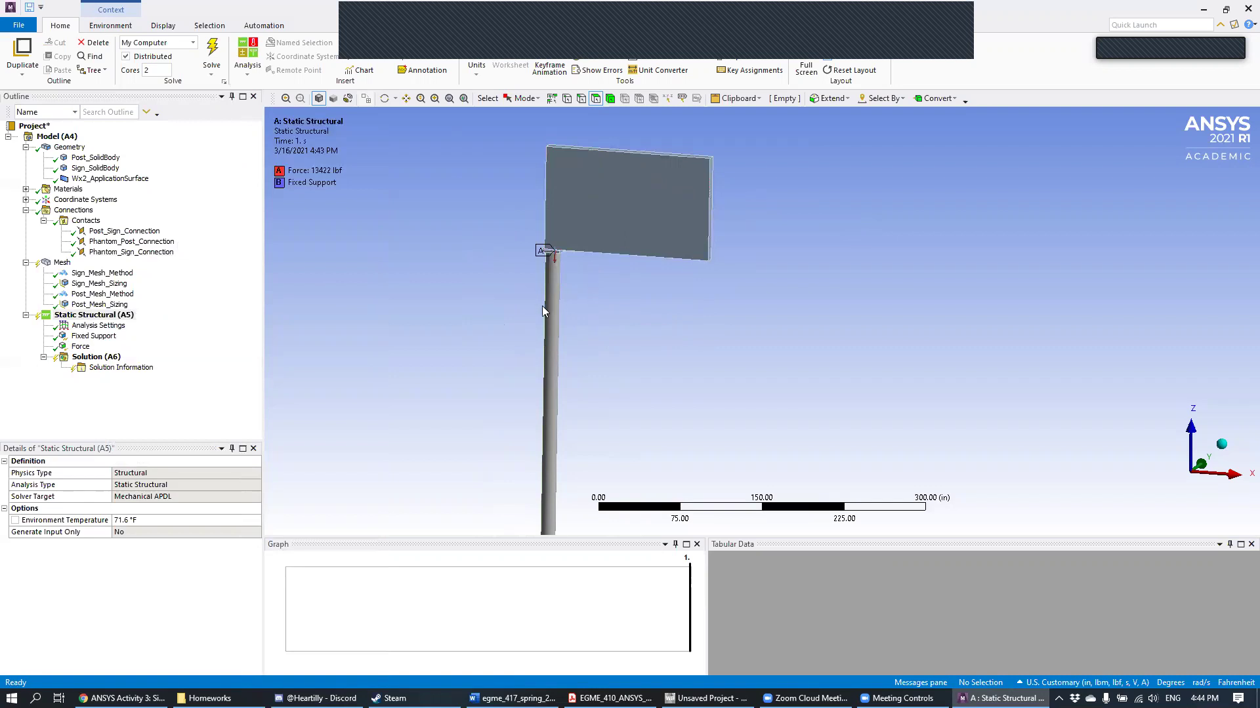
# Step: Insert a second Force load under Static Structural and scope it to the sign's narrow top face
pyautogui.scroll(2, 586, 282)
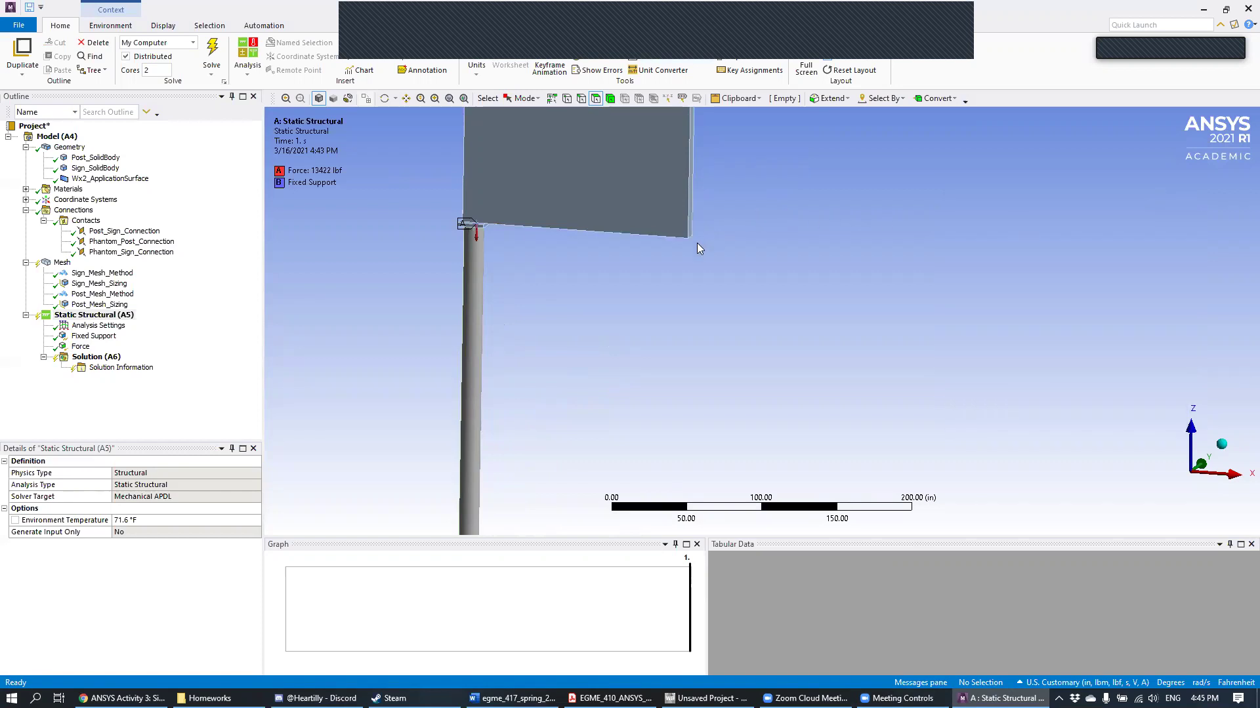
pyautogui.keyDown('ctrl'); pyautogui.moveTo(628, 187); pyautogui.dragTo(588, 215, button='middle'); pyautogui.keyUp('ctrl')
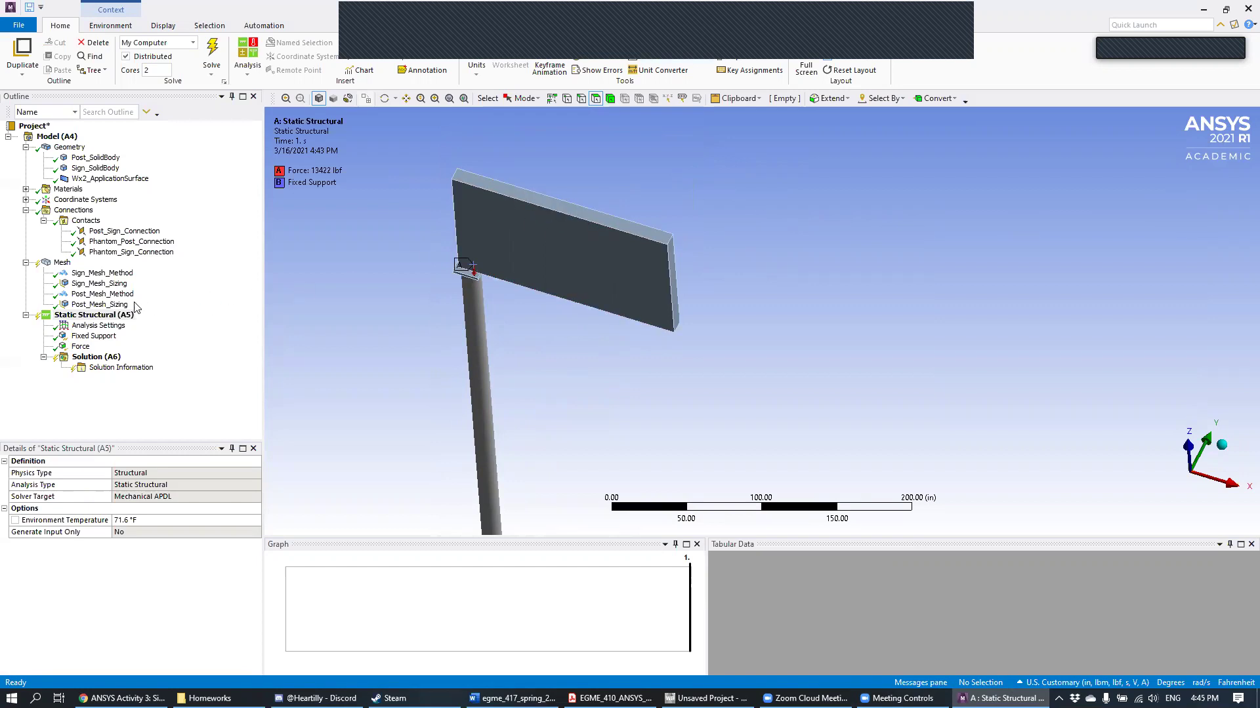
pyautogui.rightClick(118, 318)
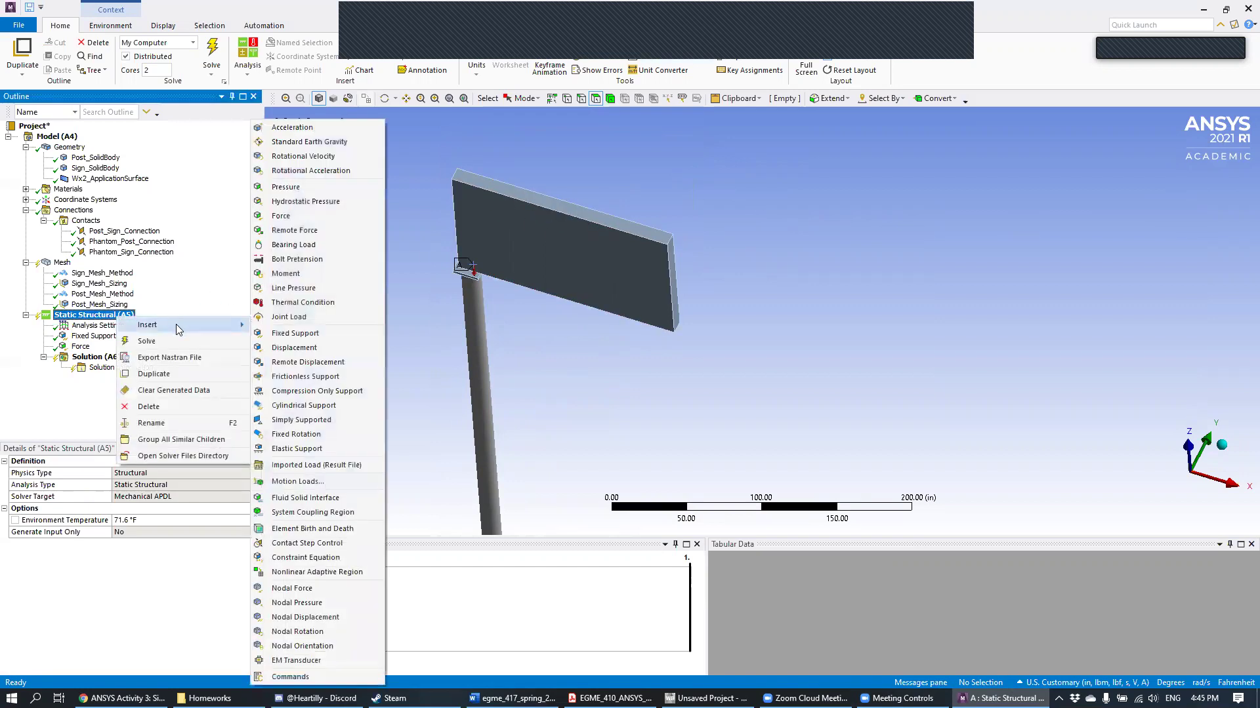
pyautogui.click(281, 216)
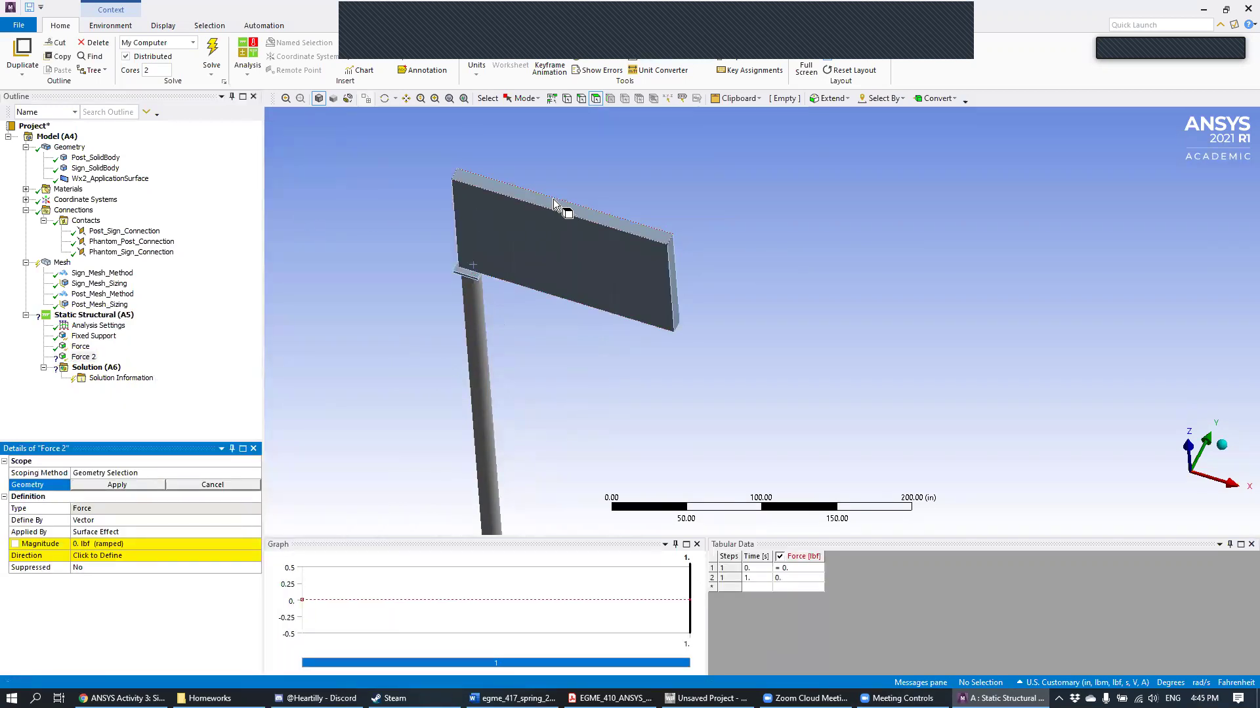
pyautogui.click(572, 204)
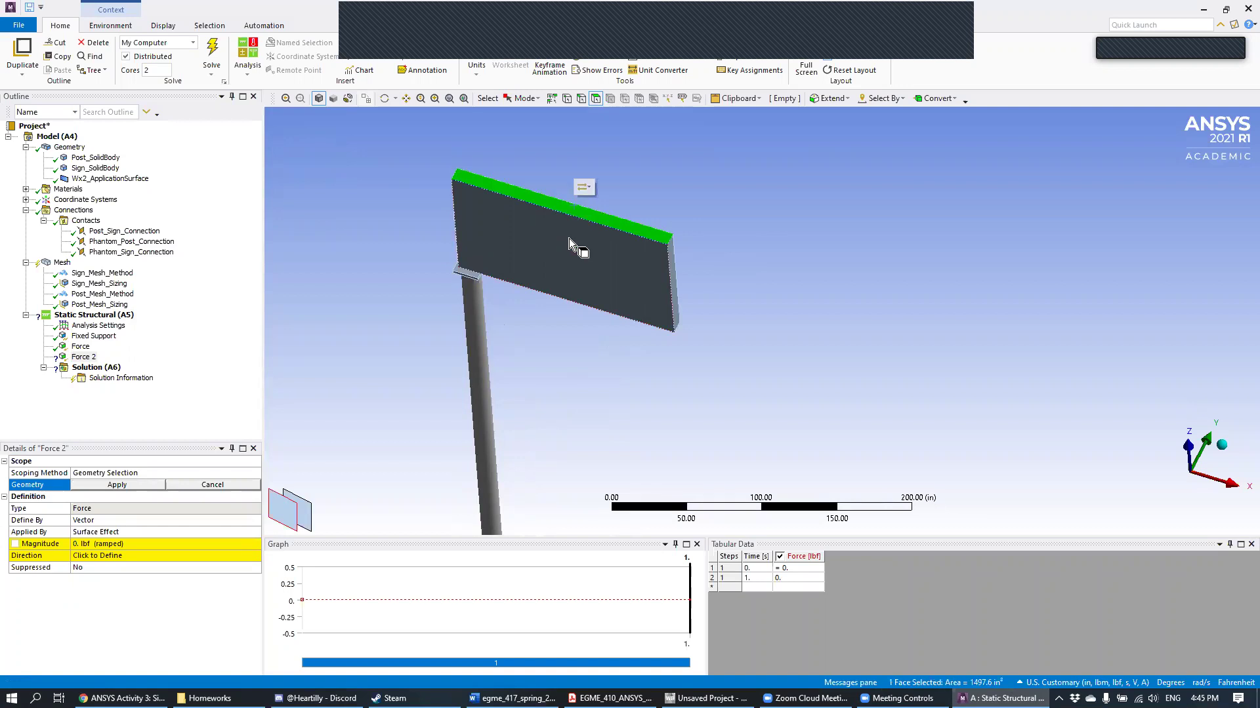
pyautogui.click(124, 485)
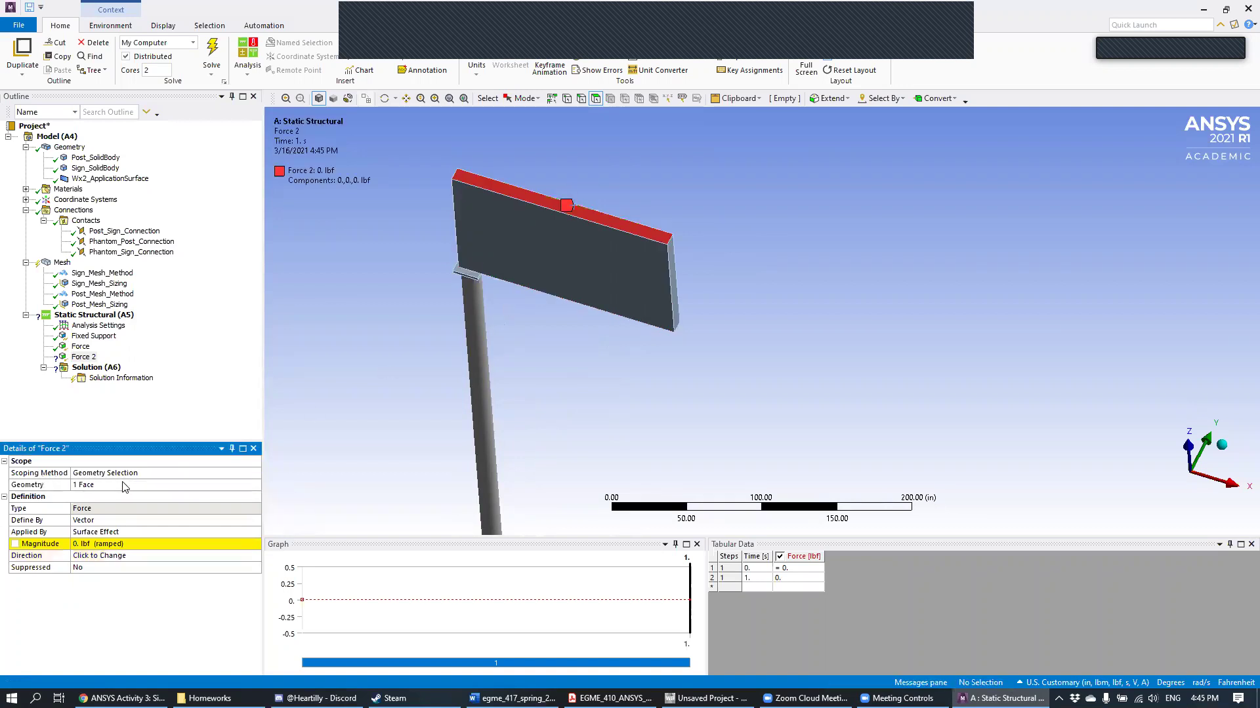
# Step: Define Force 2 by Components and set its Z component to -14000 lbf
pyautogui.click(250, 519)
pyautogui.click(253, 520)
pyautogui.click(151, 535)
pyautogui.click(126, 580)
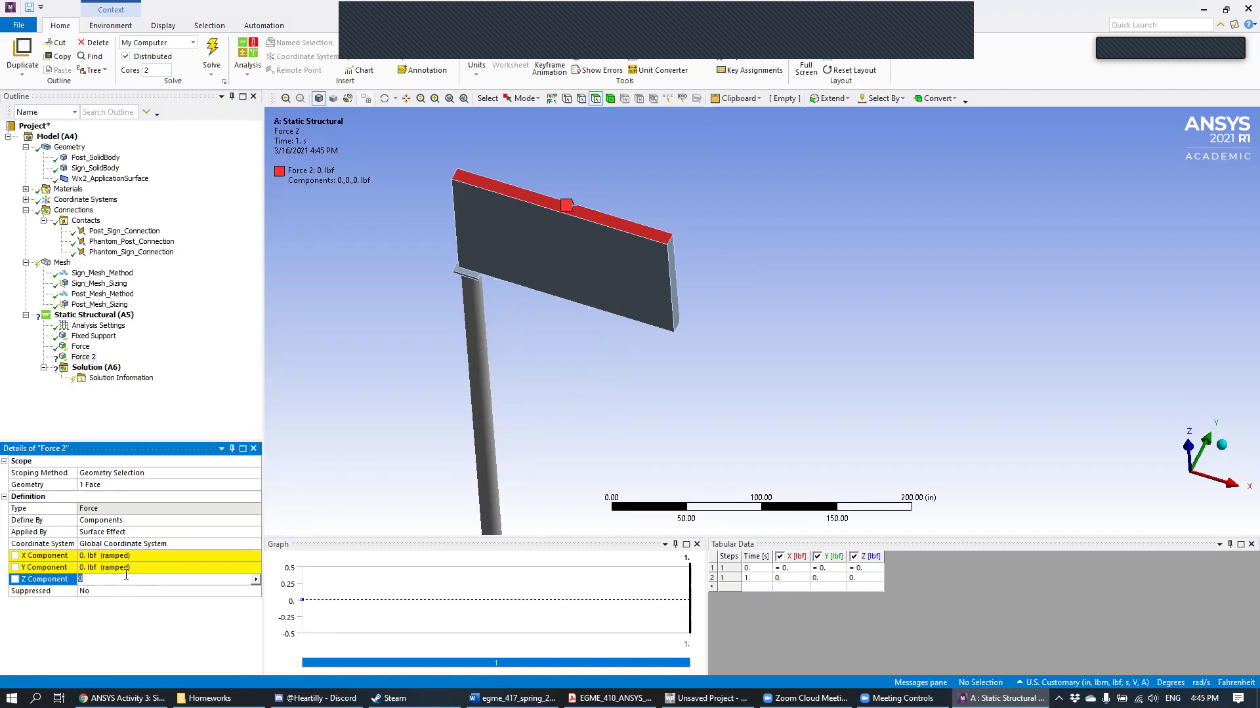
pyautogui.write('-14000')
pyautogui.press('Return')
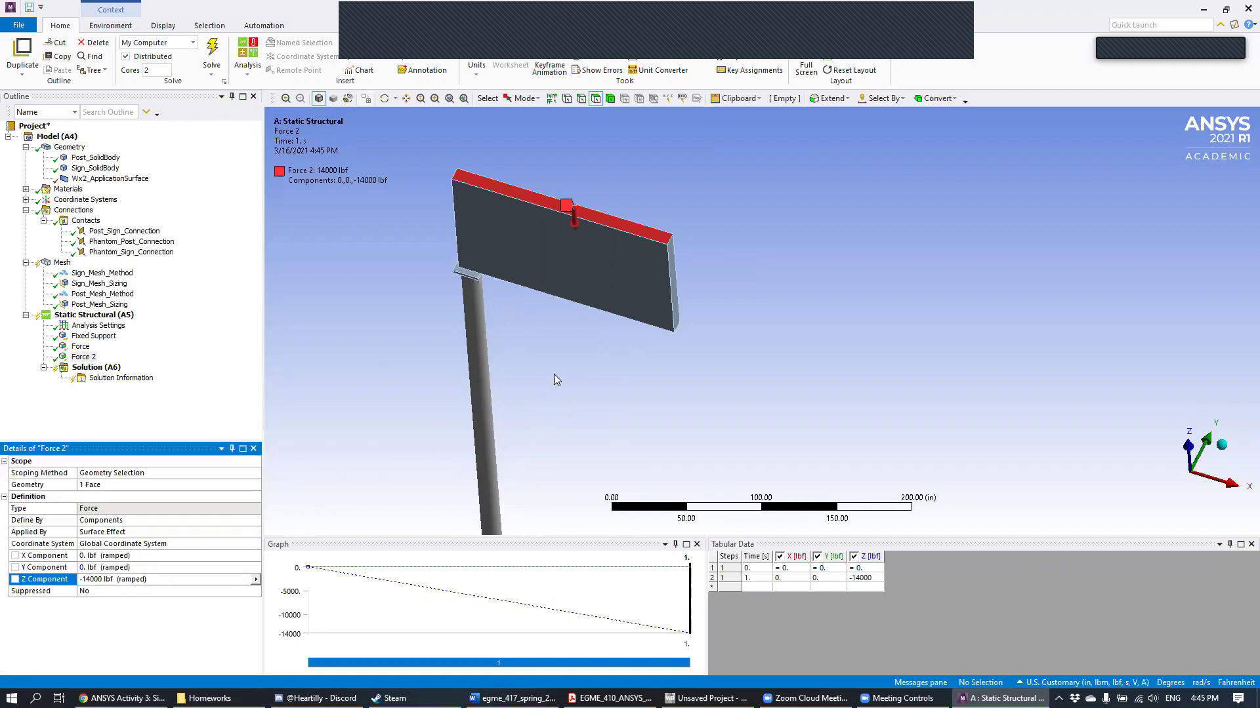
# Step: Check the mass of the Sign_SolidBody in its physical properties
pyautogui.moveTo(643, 224); pyautogui.dragTo(667, 177, button='middle')
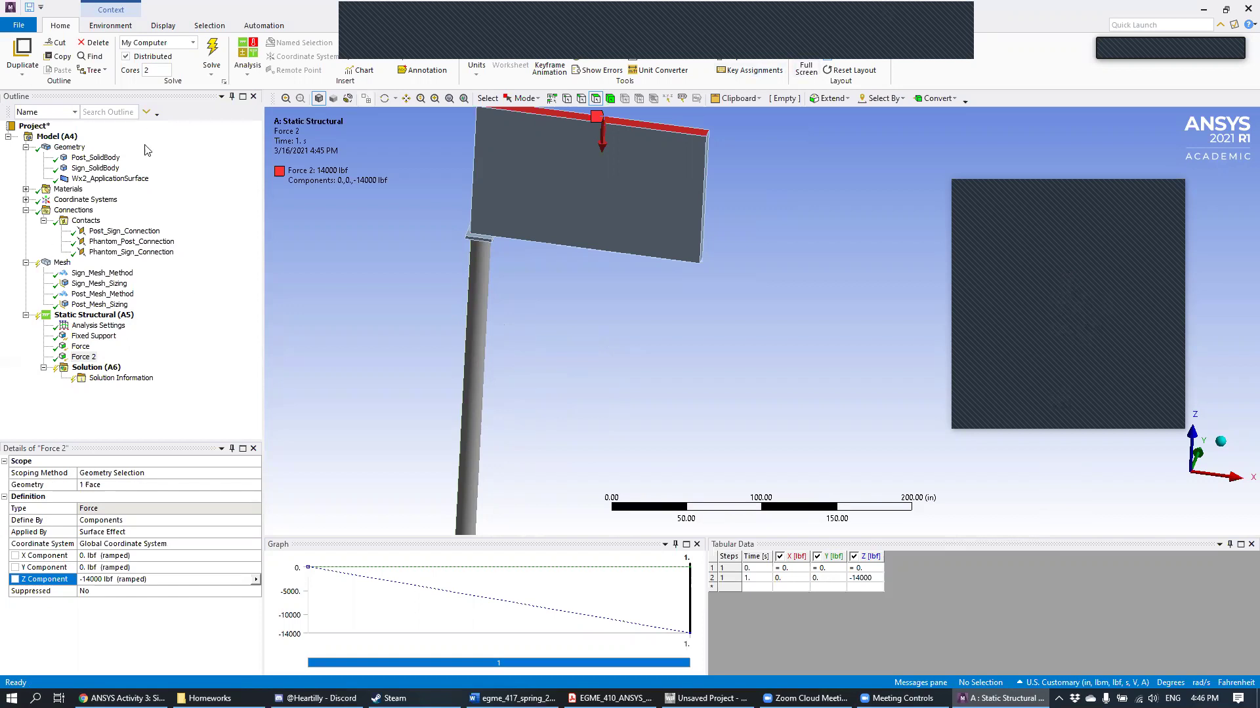
pyautogui.click(103, 169)
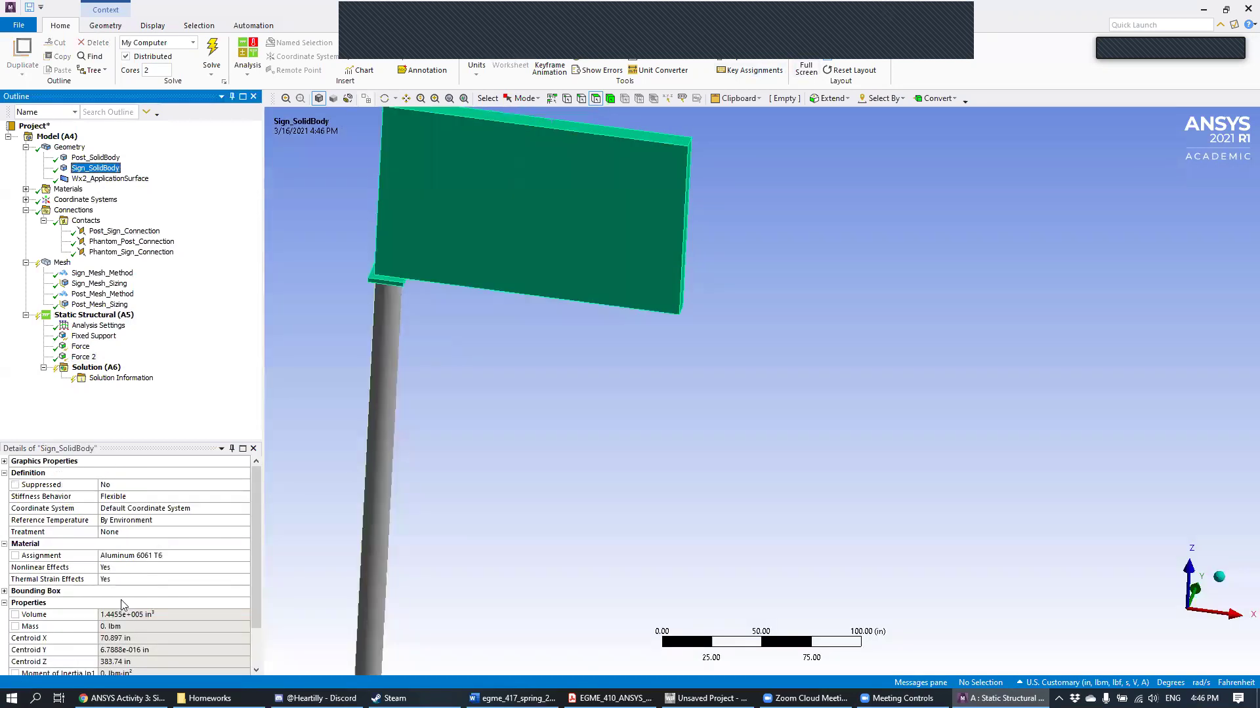
pyautogui.scroll(-2, 165, 550)
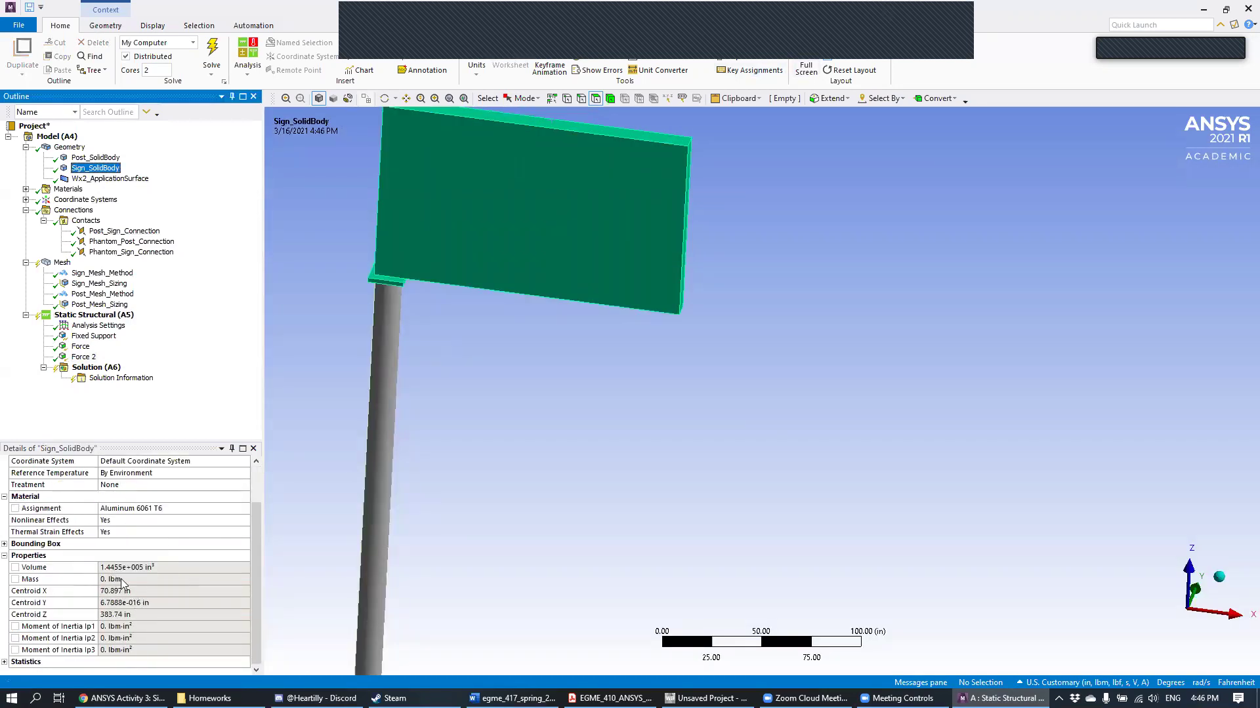
# Step: Review the definitions of Force and Force 2, and open the list of available unit systems
pyautogui.click(82, 347)
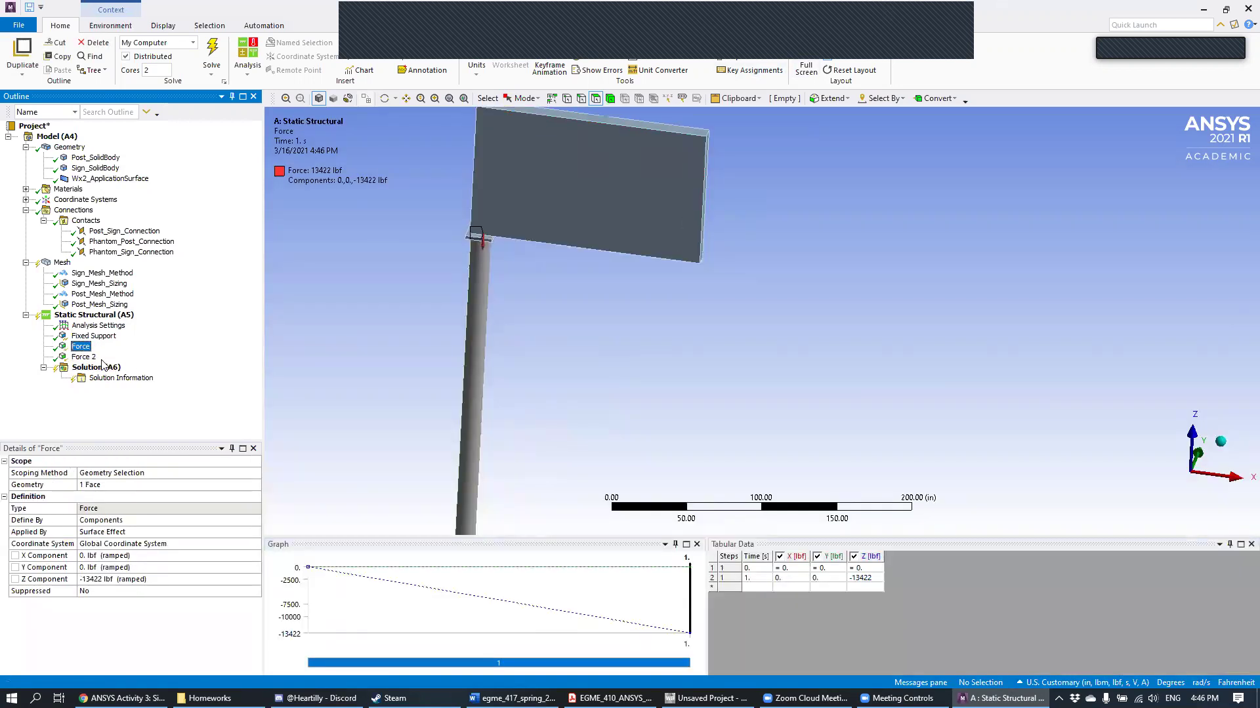
pyautogui.click(87, 358)
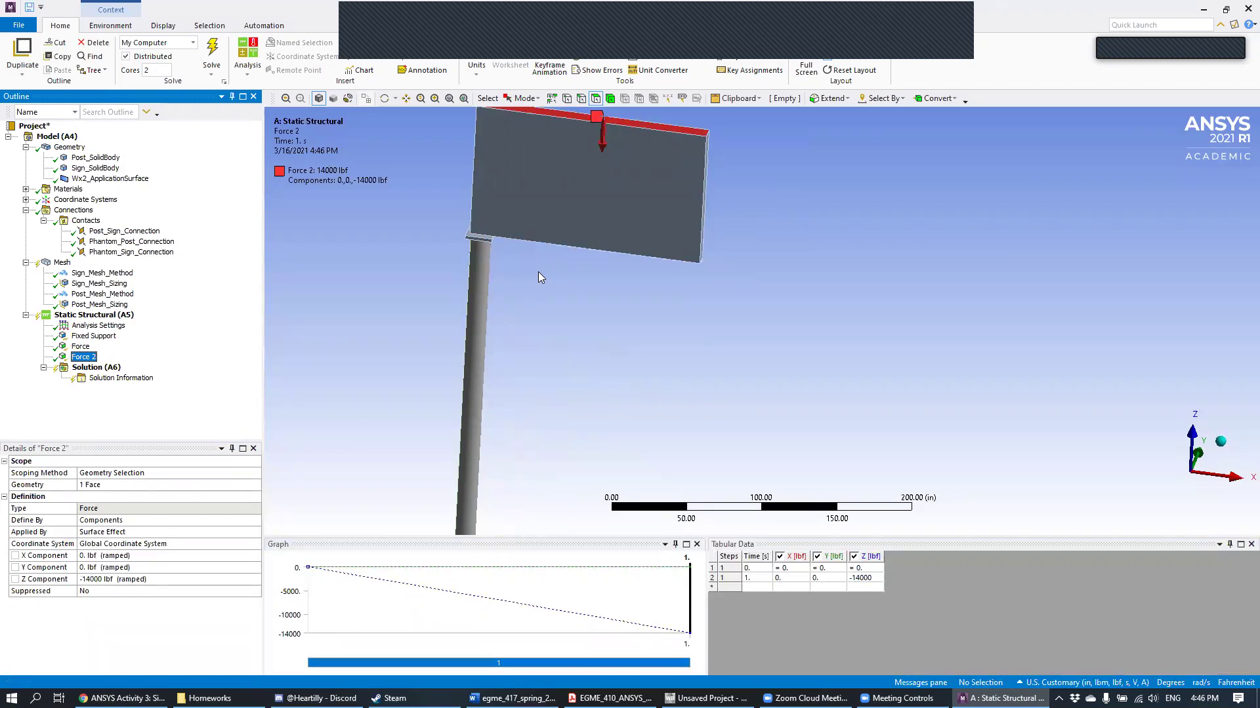
pyautogui.click(476, 68)
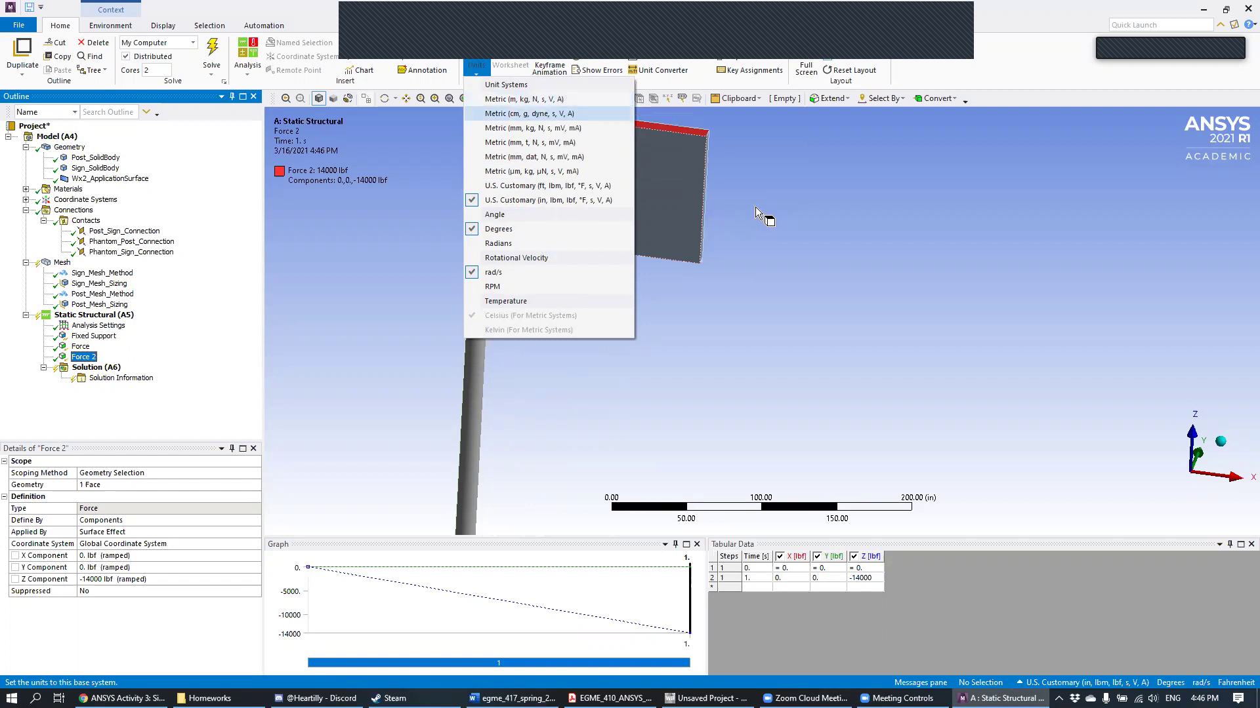
# Step: Close the unit system list and examine where the Fy1 load acts on the sign in the Activity 3 PDF in Acrobat Reader
pyautogui.click(843, 278)
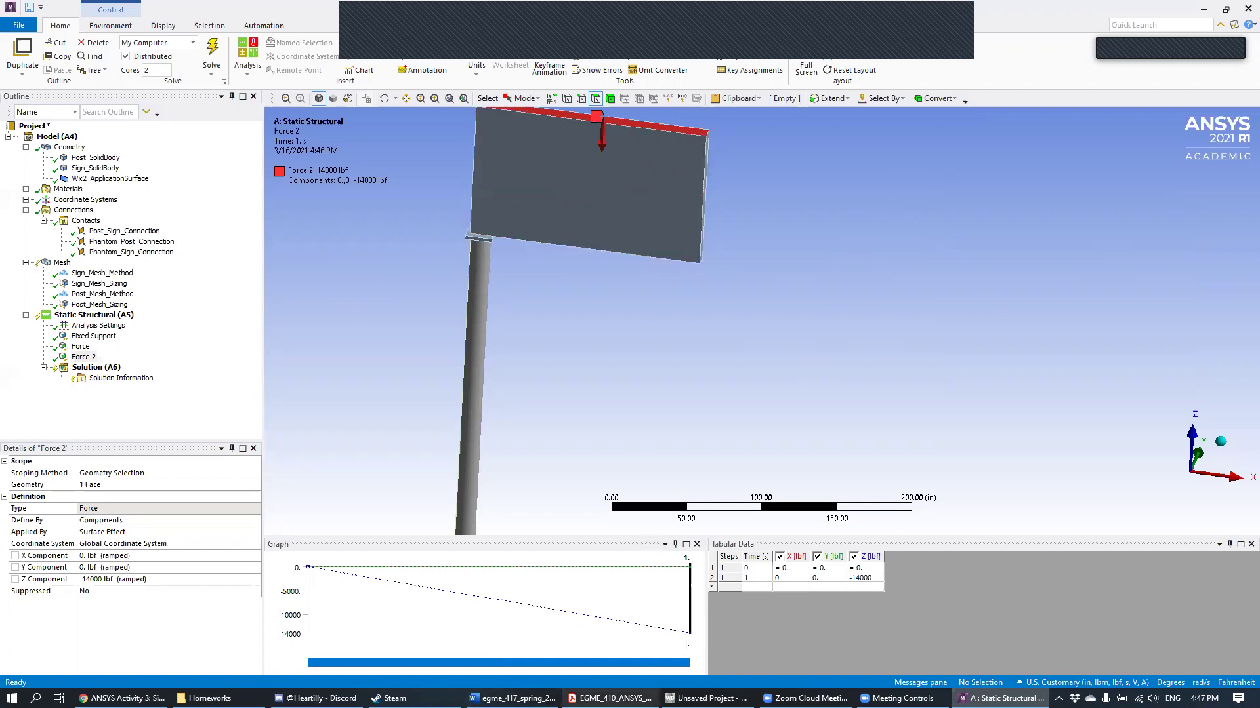
pyautogui.hotkey('alt', 'Tab')
pyautogui.hotkey('ctrl', '-')
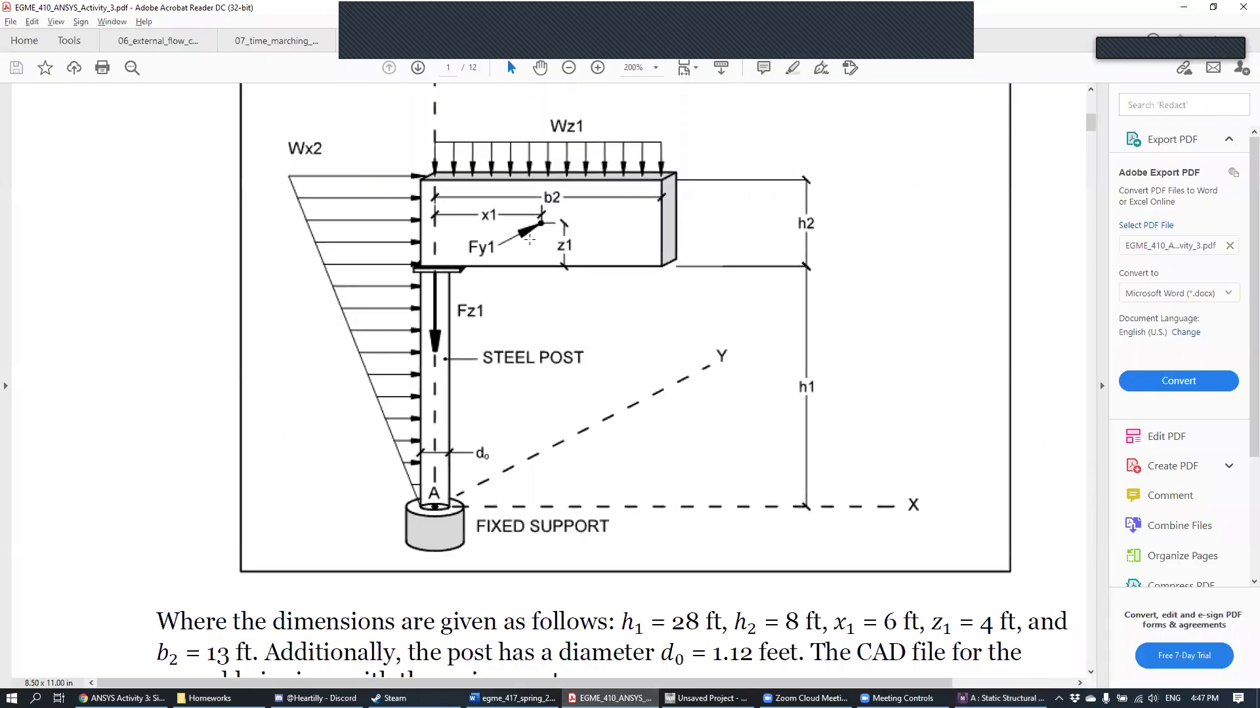
pyautogui.moveTo(465, 201); pyautogui.dragTo(561, 263)
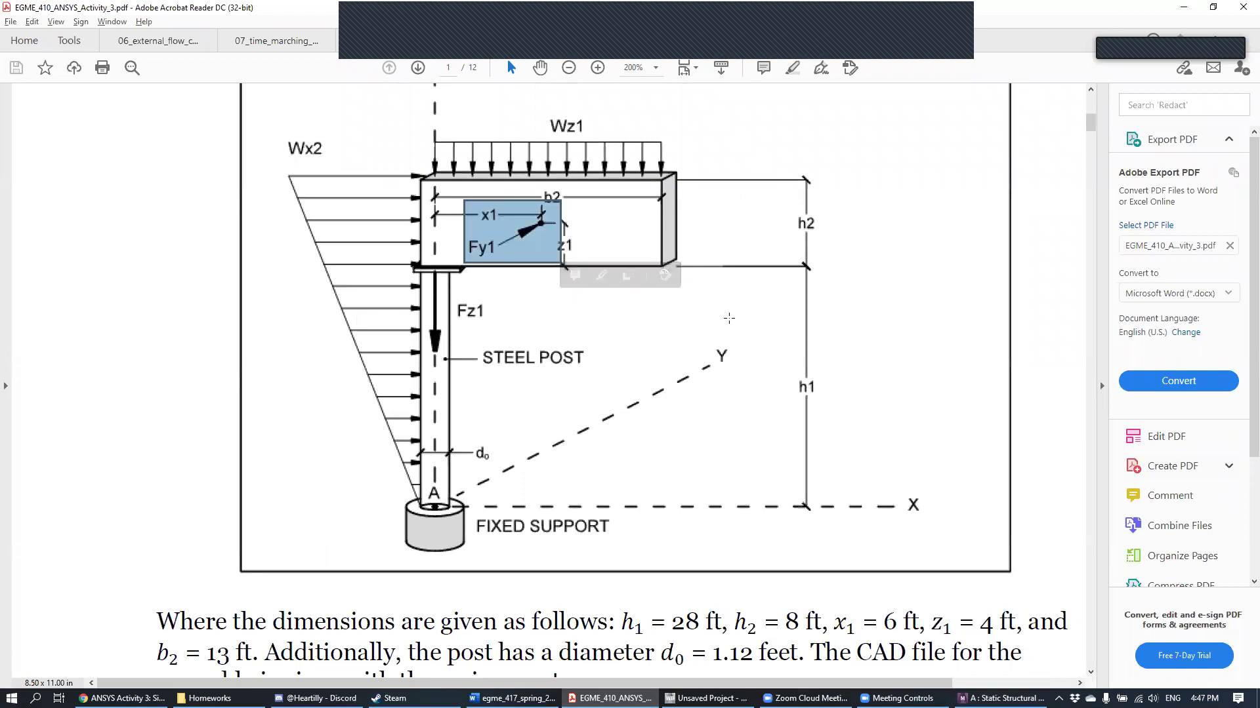
pyautogui.hotkey('alt', 'Tab')
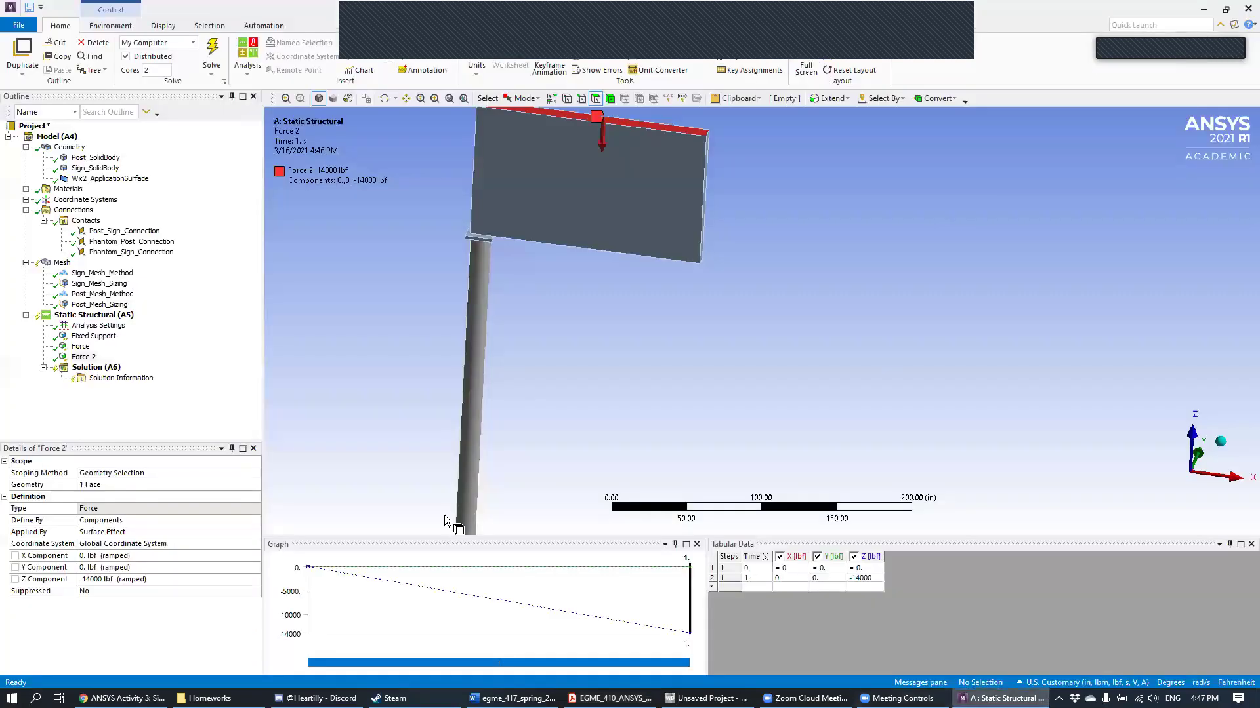
# Step: Back in ANSYS Mechanical, insert a third Force load under Static Structural
pyautogui.rightClick(125, 318)
pyautogui.moveTo(161, 328)
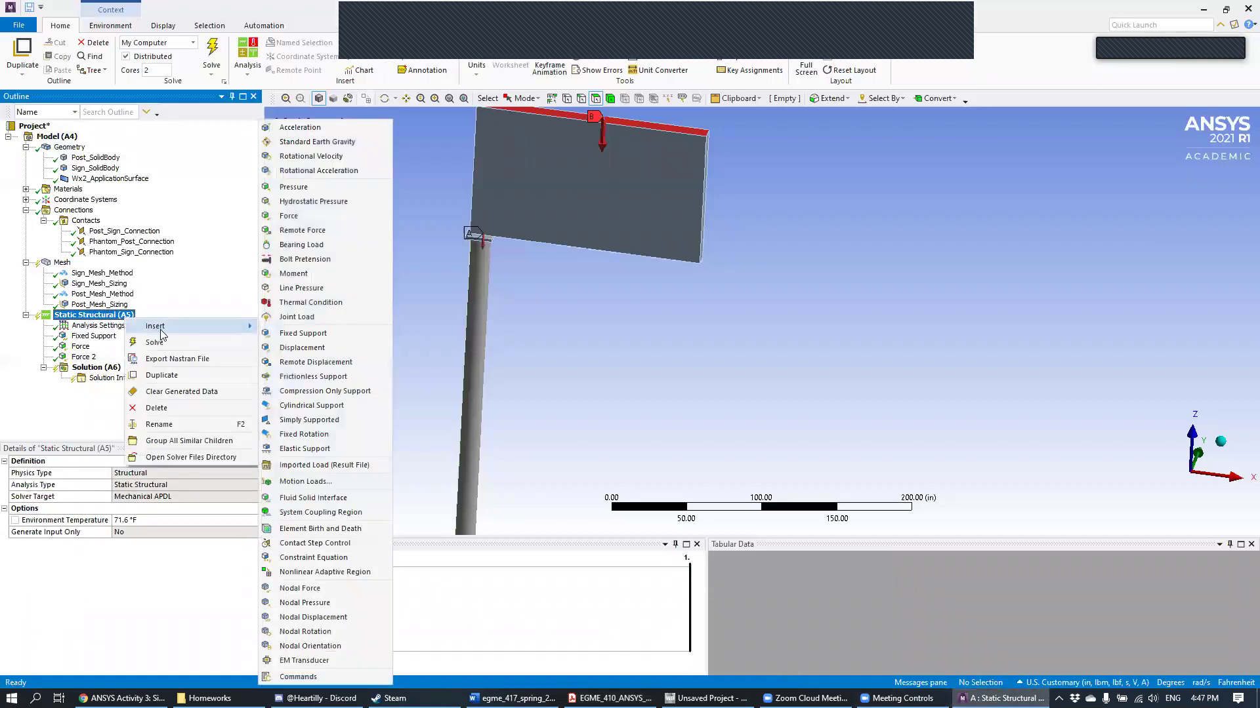
pyautogui.click(340, 218)
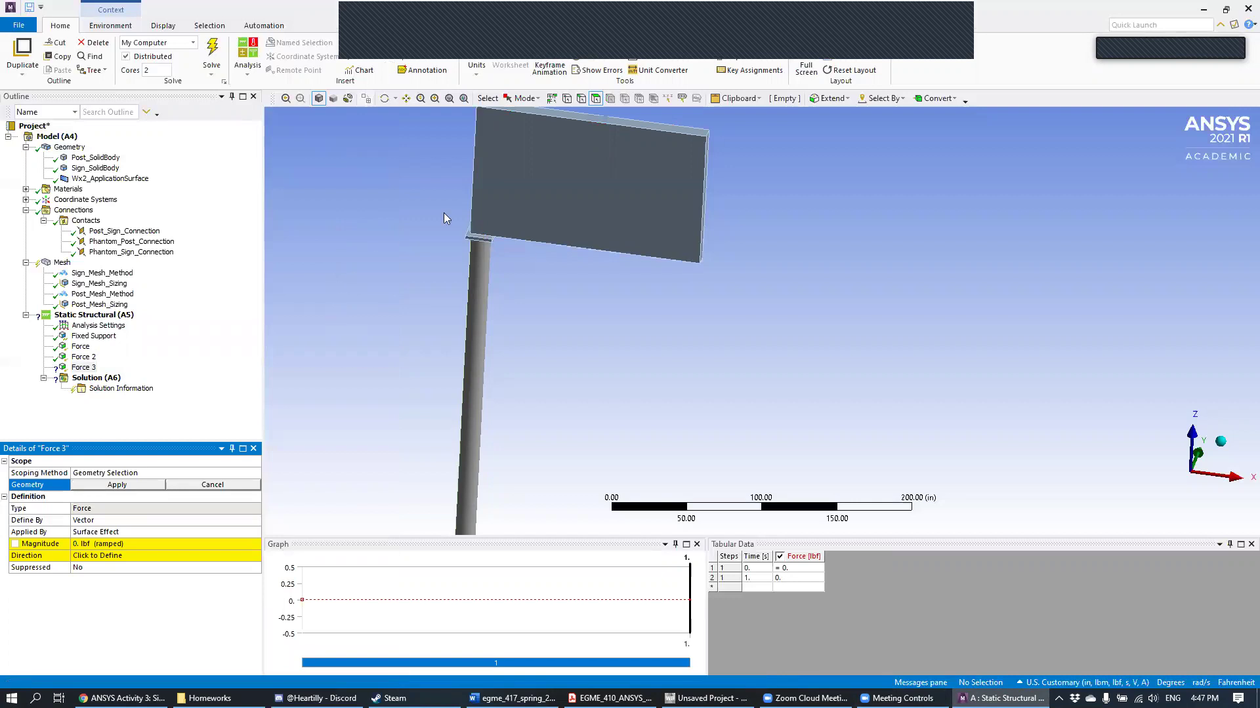
pyautogui.keyDown('ctrl'); pyautogui.moveTo(815, 228); pyautogui.dragTo(761, 368, button='middle'); pyautogui.keyUp('ctrl')
pyautogui.scroll(2, 667, 323)
pyautogui.keyDown('ctrl'); pyautogui.moveTo(721, 326); pyautogui.dragTo(902, 236, button='middle'); pyautogui.keyUp('ctrl')
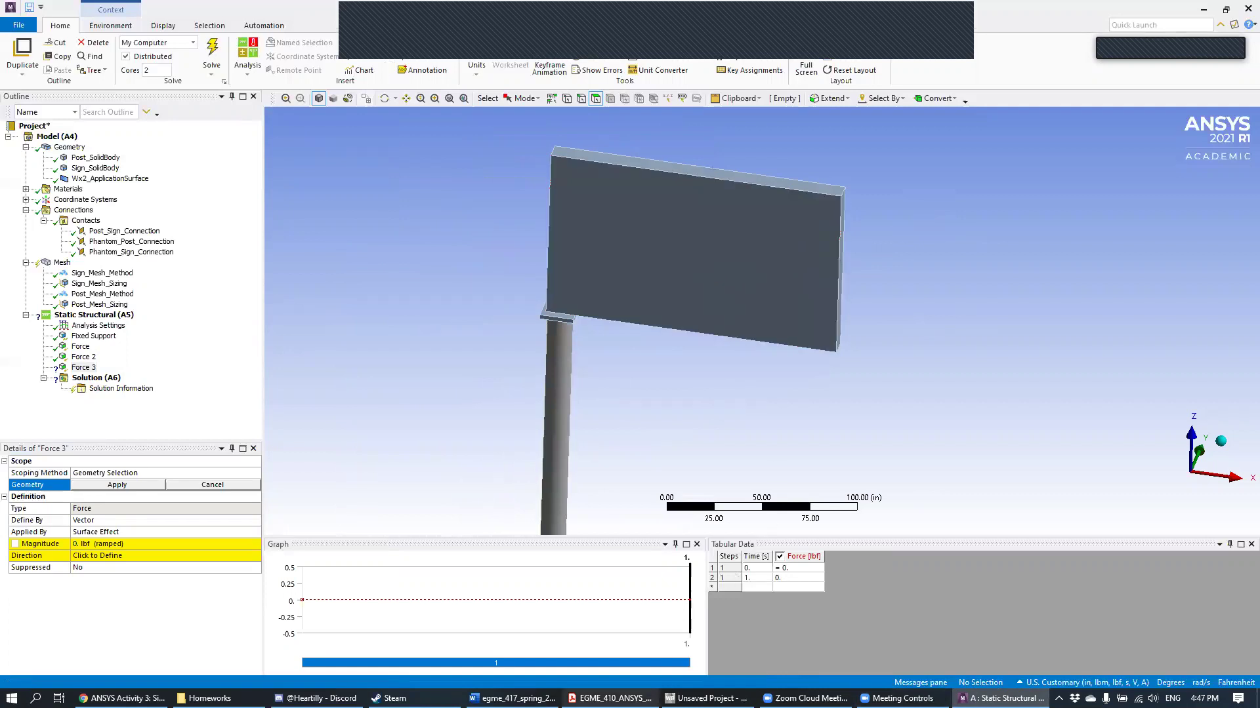
# Step: Check the x1 and z1 offsets of the Fy1 load point in the activity PDF diagram, and return to ANSYS Mechanical
pyautogui.click(610, 698)
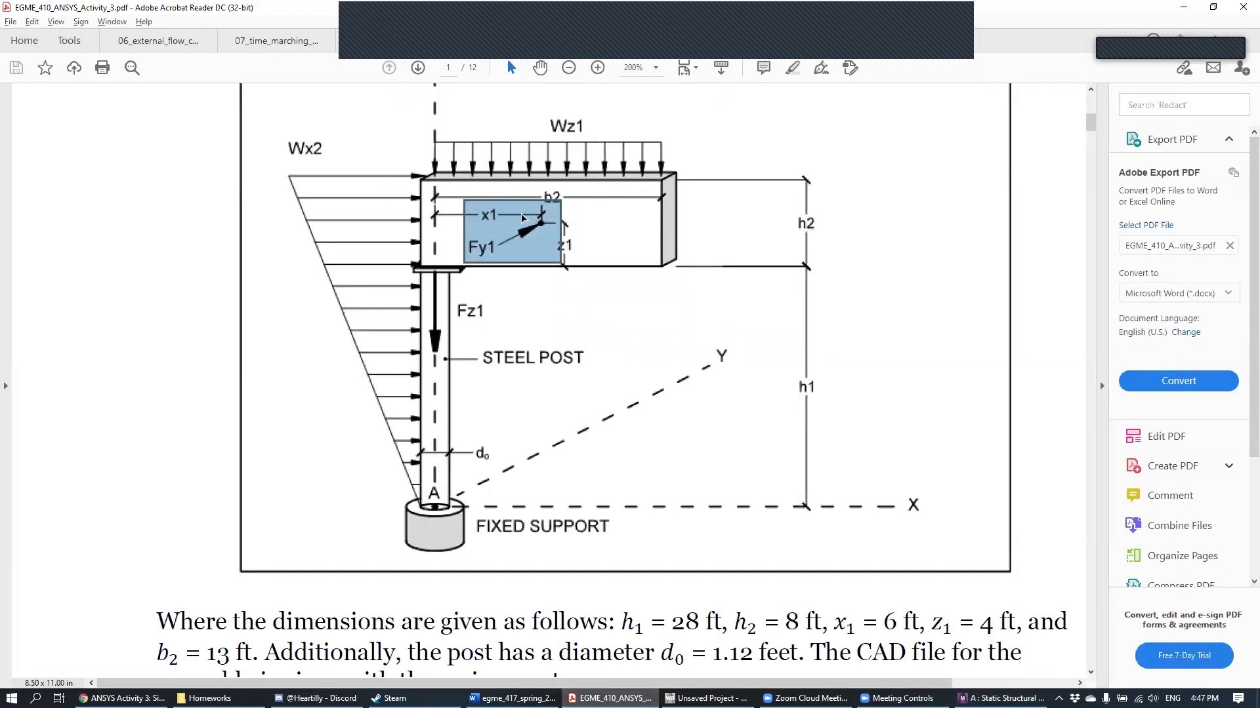
pyautogui.moveTo(464, 196); pyautogui.dragTo(566, 267)
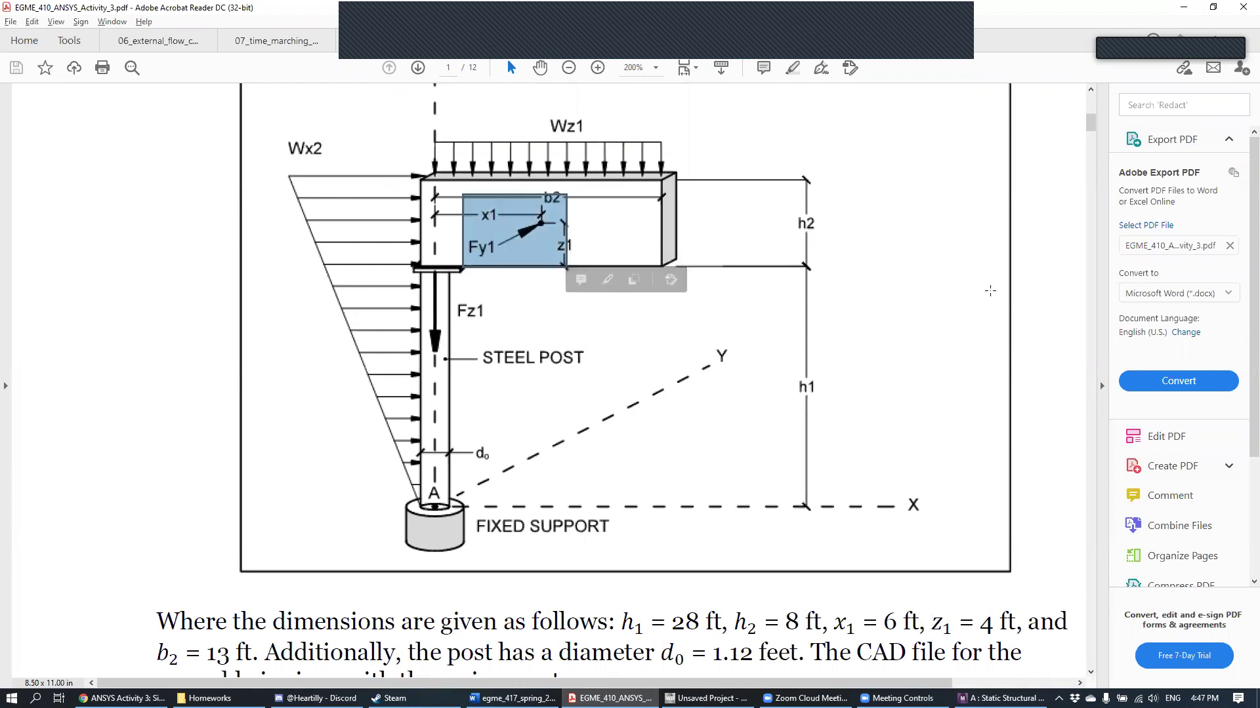
pyautogui.click(1038, 271)
pyautogui.hotkey('alt', 'Tab')
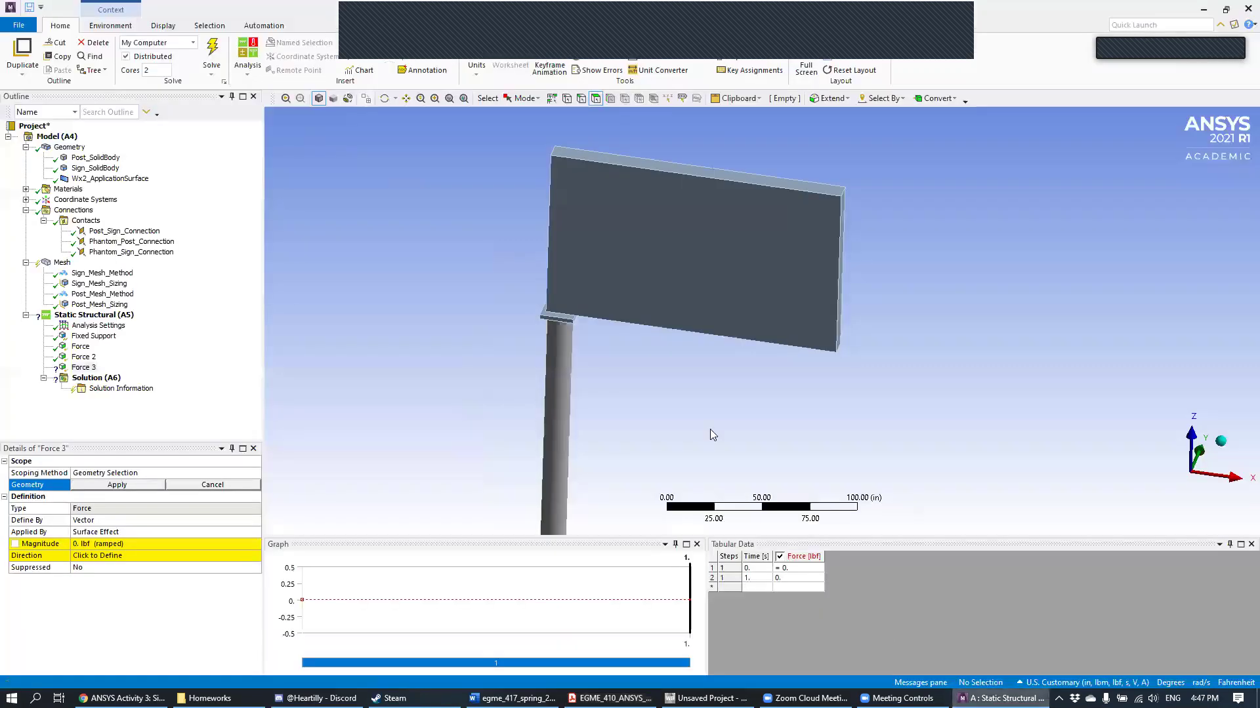
# Step: Scope Force 3 to the single vertex in the interior of the sign's large face, using the vertex selection filter
pyautogui.click(567, 99)
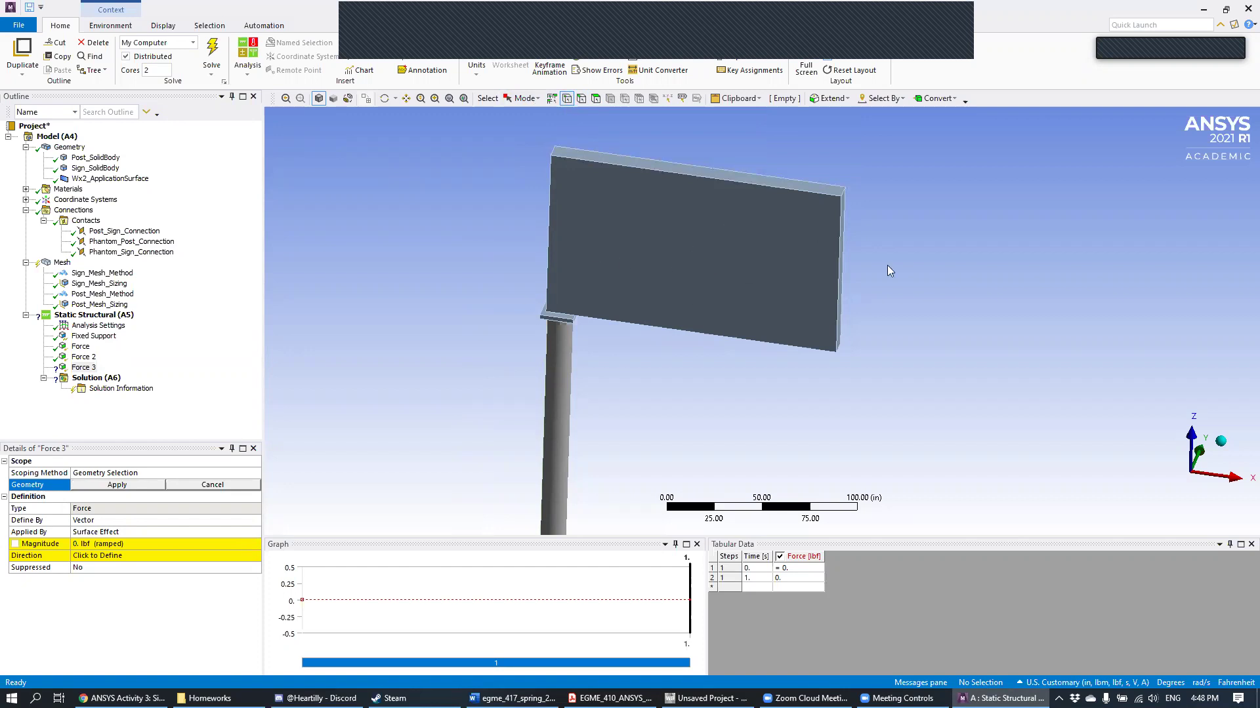
pyautogui.scroll(3, 787, 289)
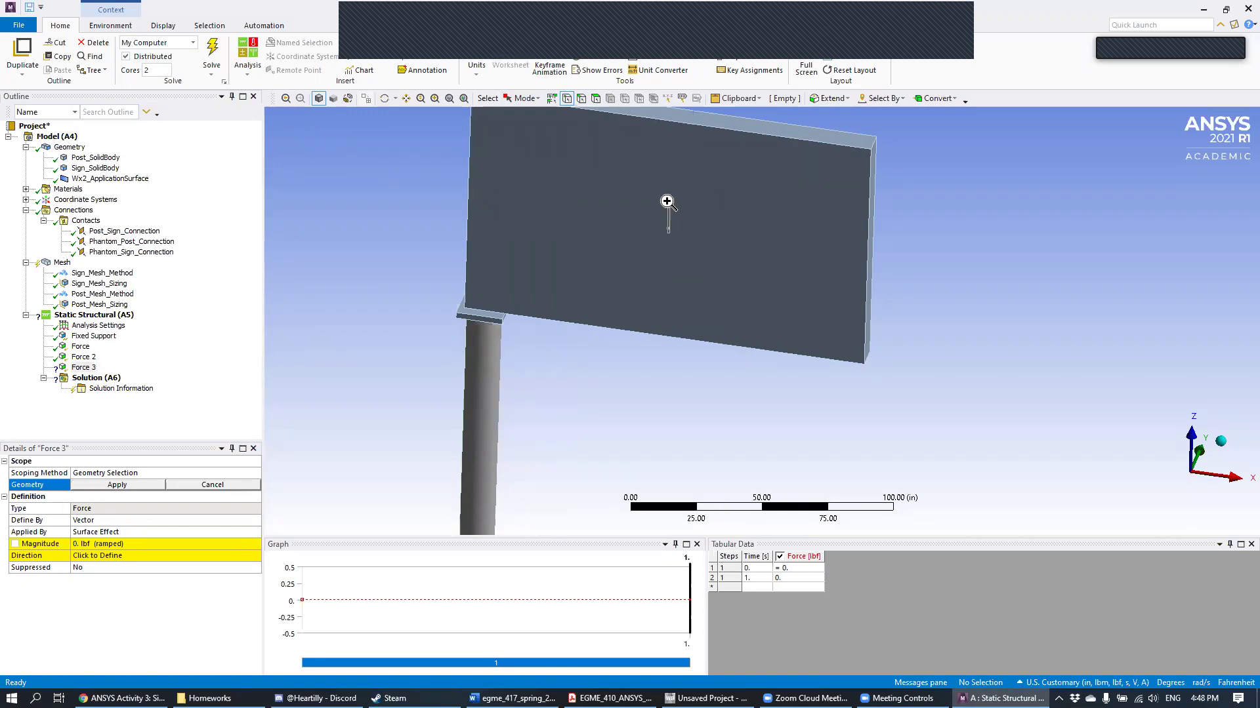
pyautogui.rightClick(669, 238)
pyautogui.moveTo(676, 244)
pyautogui.click(1064, 236)
pyautogui.scroll(2, 630, 220)
pyautogui.keyDown('ctrl'); pyautogui.moveTo(632, 210); pyautogui.dragTo(699, 332, button='middle'); pyautogui.keyUp('ctrl')
pyautogui.scroll(2, 717, 313)
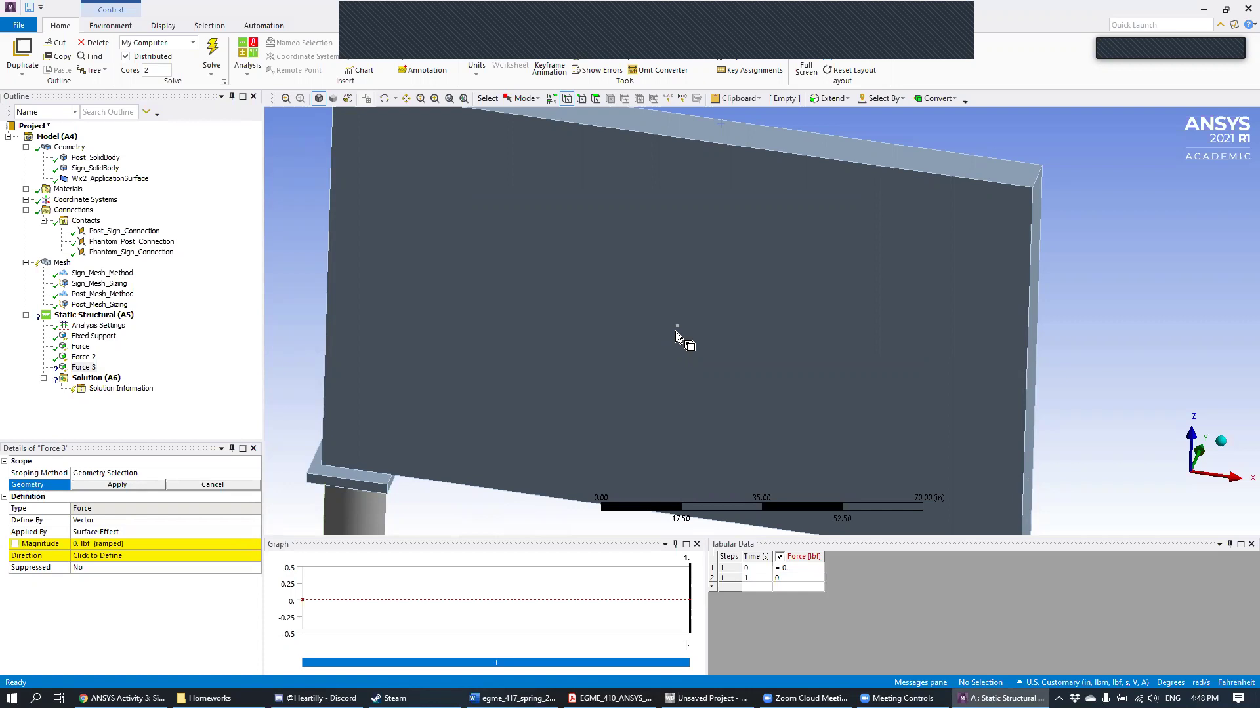
pyautogui.scroll(-5, 674, 320)
pyautogui.moveTo(670, 381); pyautogui.dragTo(664, 263, button='middle')
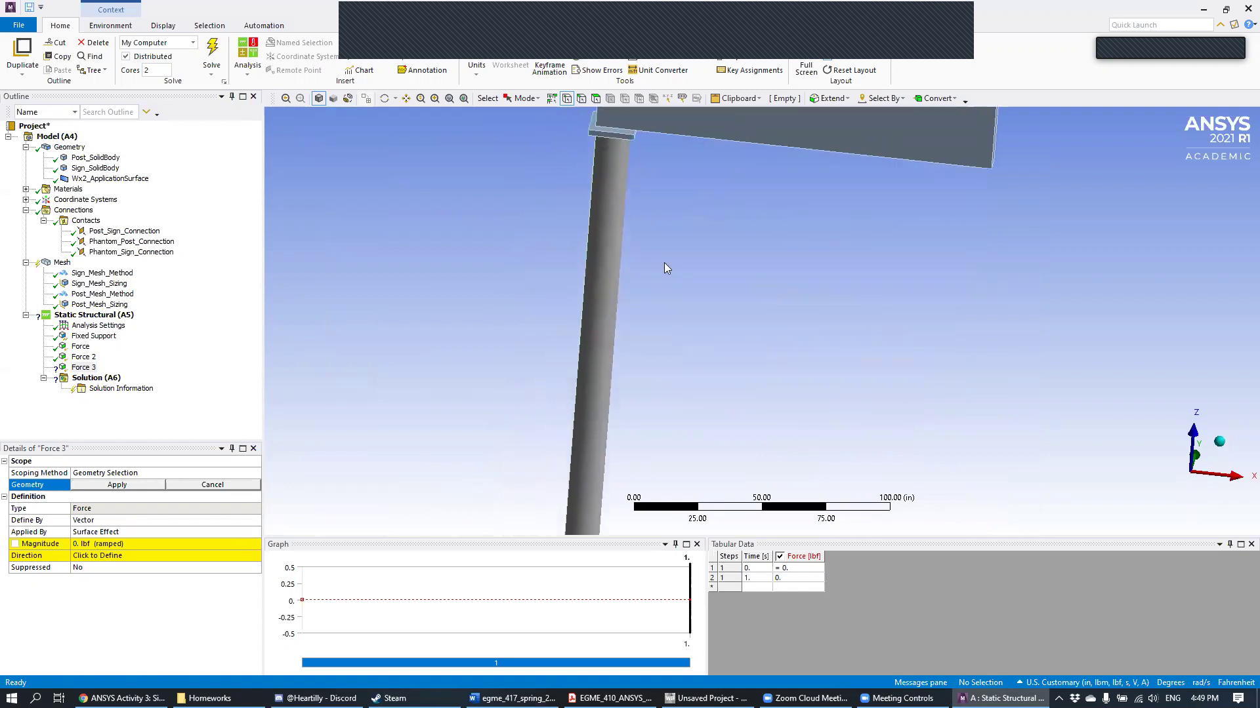
pyautogui.moveTo(608, 437); pyautogui.dragTo(697, 272, button='middle')
pyautogui.scroll(-2, 697, 270)
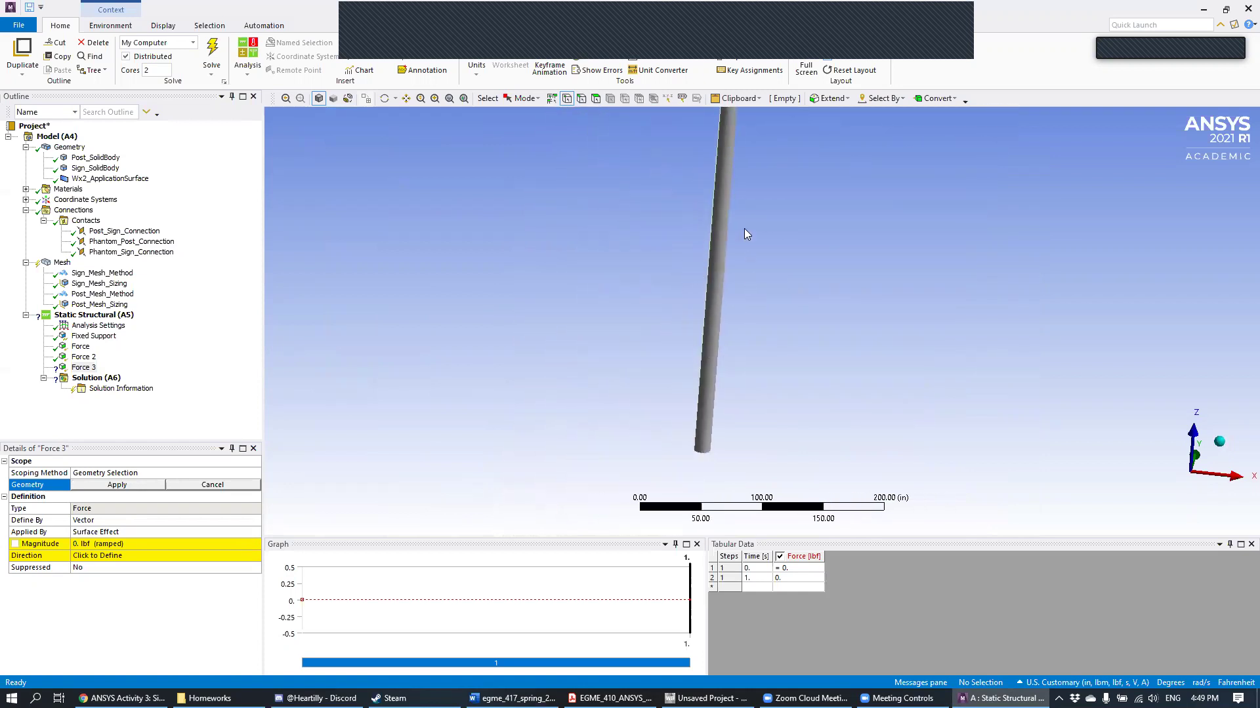
pyautogui.keyDown('ctrl'); pyautogui.moveTo(761, 223); pyautogui.dragTo(624, 484, button='middle'); pyautogui.keyUp('ctrl')
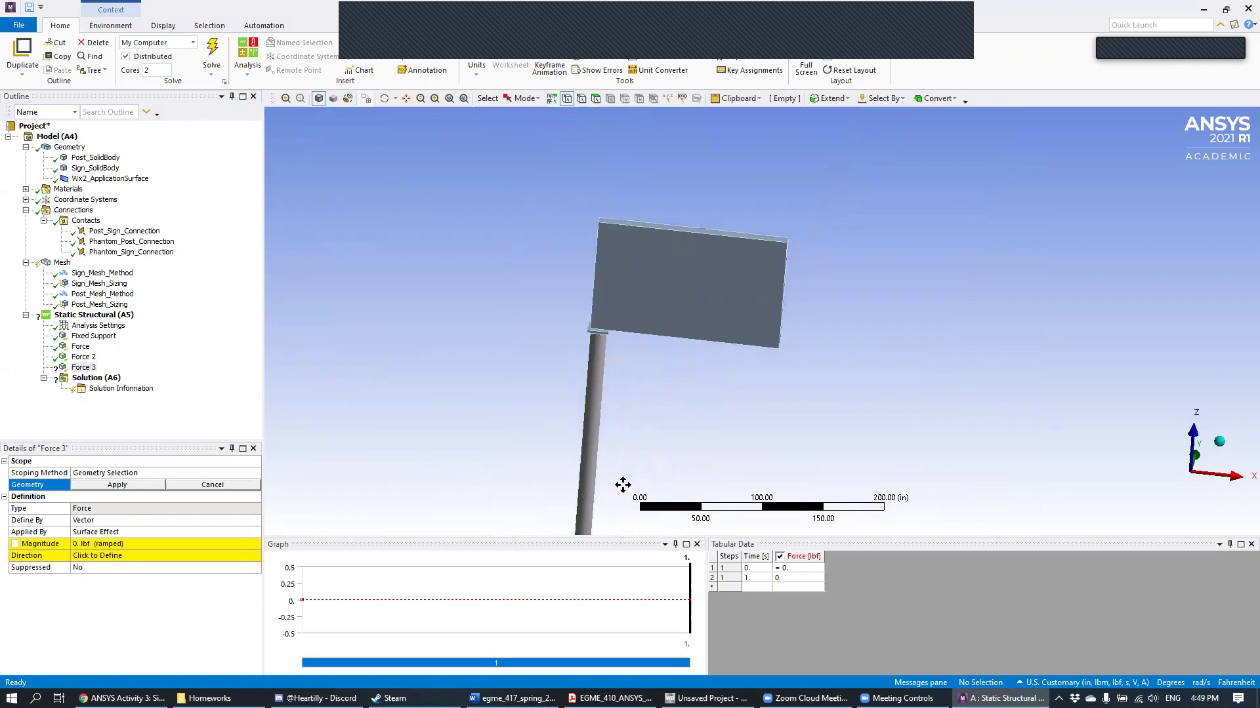
pyautogui.scroll(3, 759, 337)
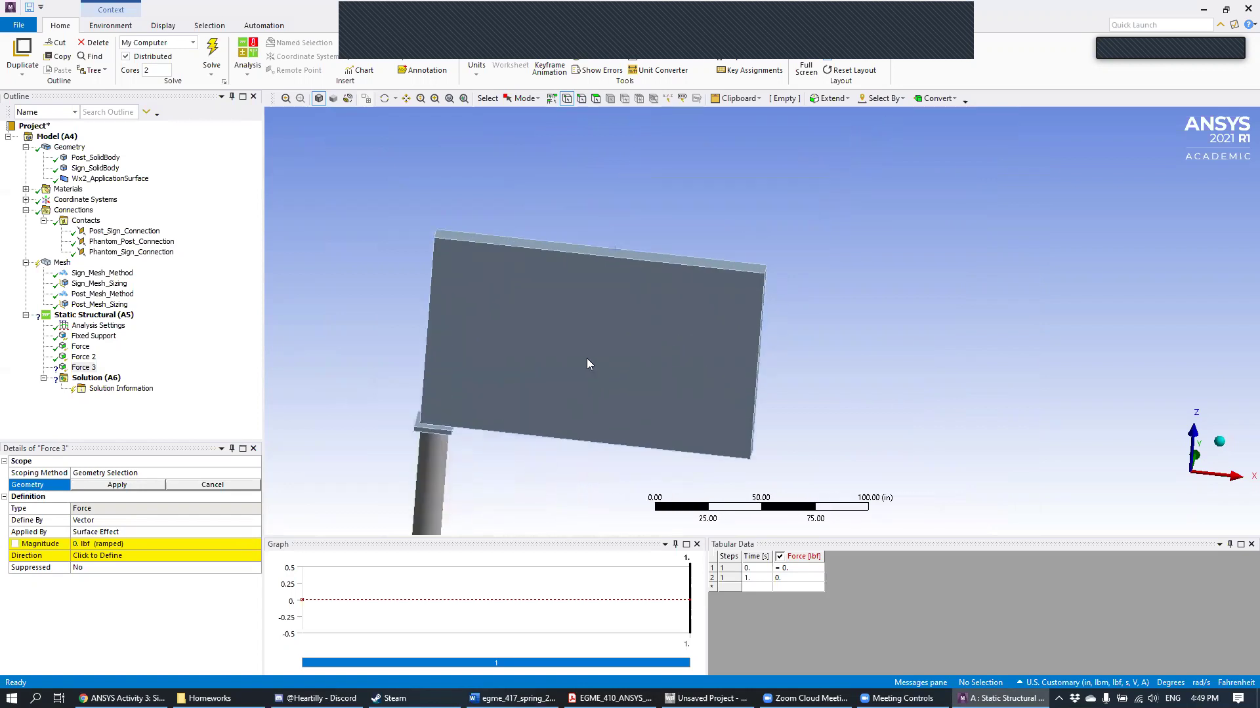
pyautogui.scroll(2, 590, 355)
pyautogui.keyDown('ctrl'); pyautogui.moveTo(570, 352); pyautogui.dragTo(705, 396, button='middle'); pyautogui.keyUp('ctrl')
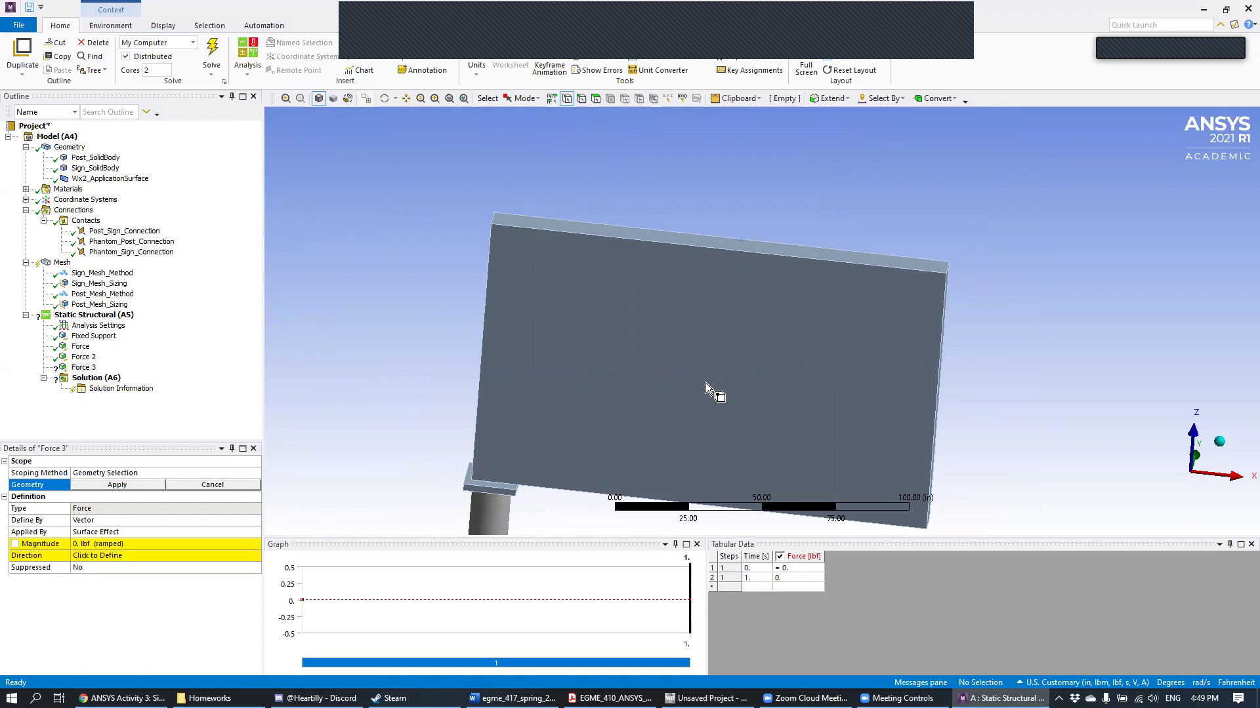
pyautogui.click(708, 383)
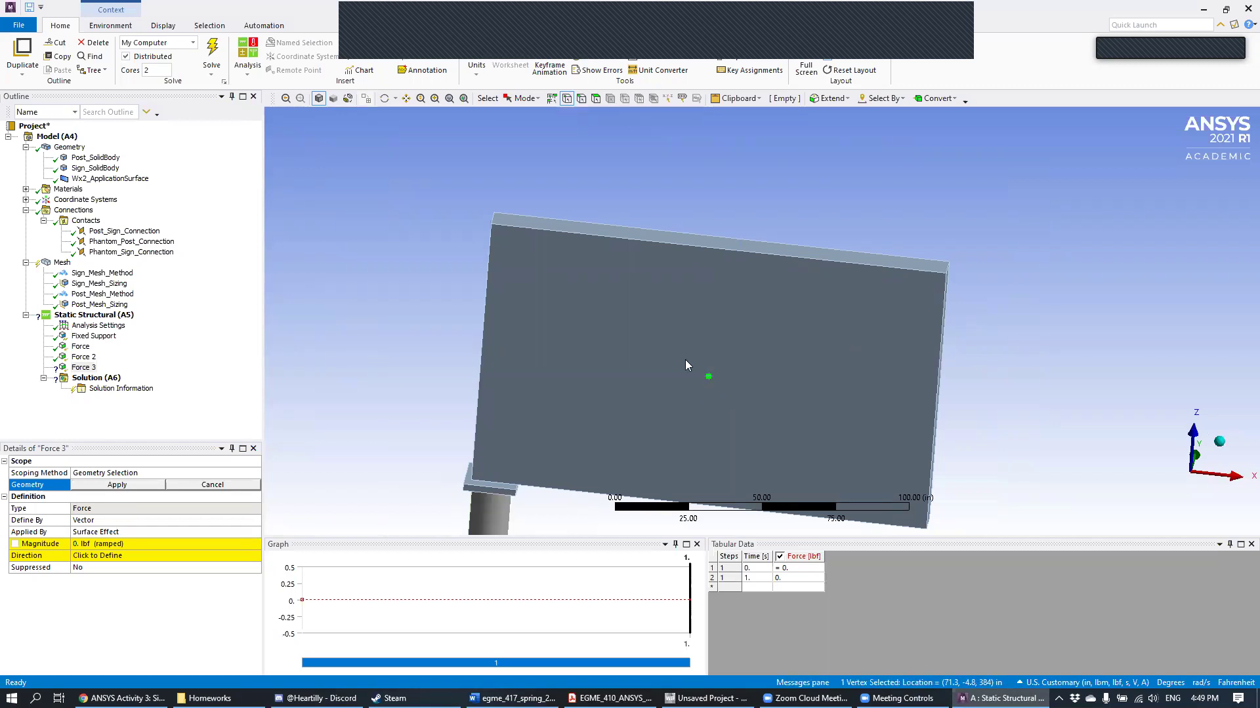
pyautogui.click(118, 486)
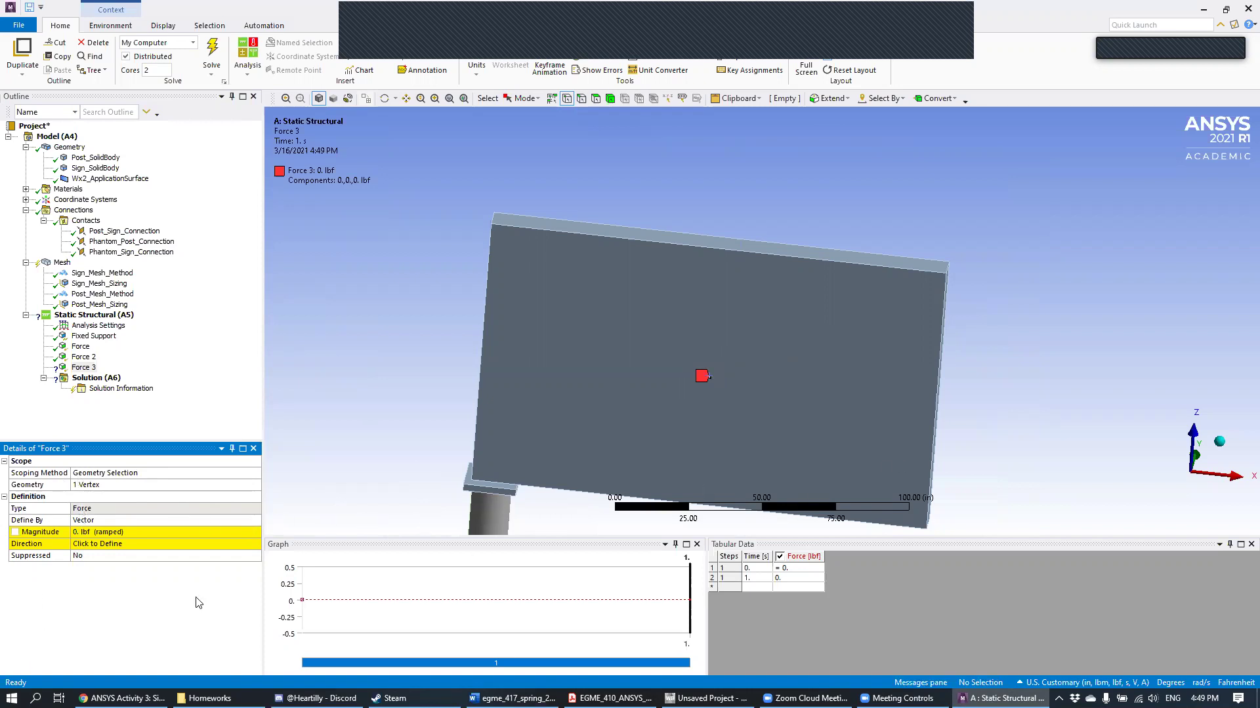
# Step: Define Force 3 by Components with a Y component of 8000 lbf, and check the arrow's direction from several sides
pyautogui.click(246, 519)
pyautogui.click(245, 520)
pyautogui.click(211, 530)
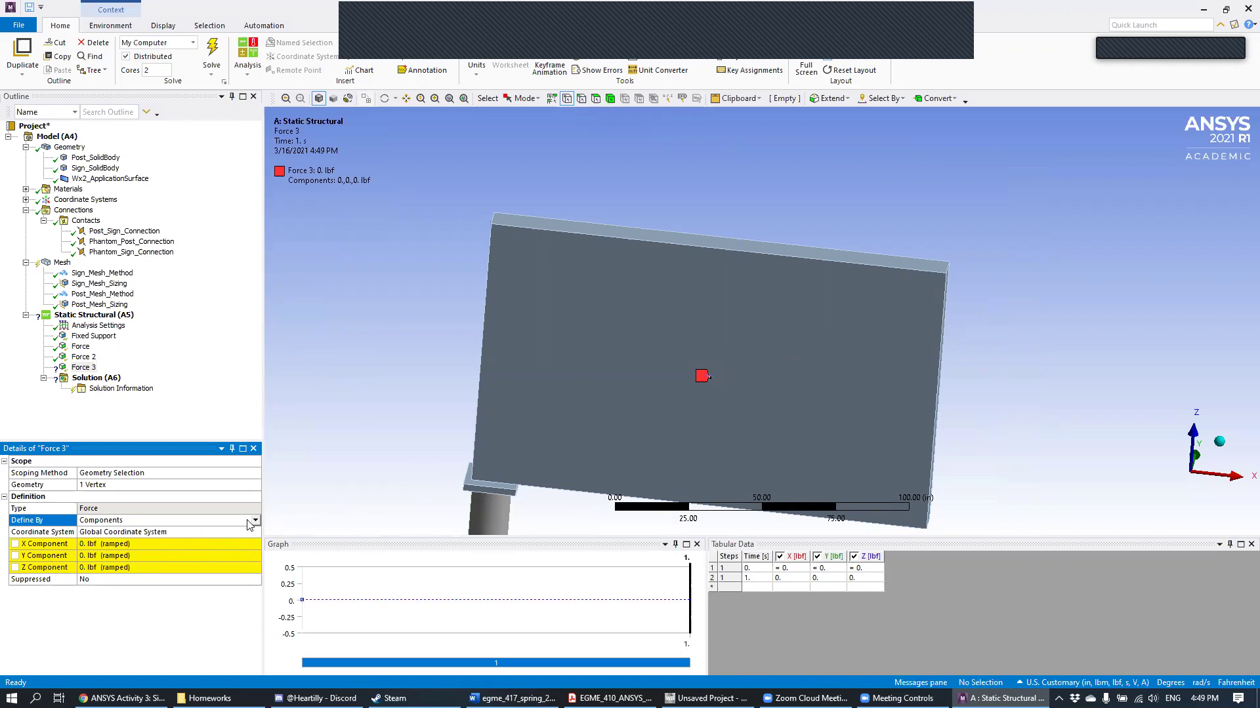
pyautogui.click(117, 555)
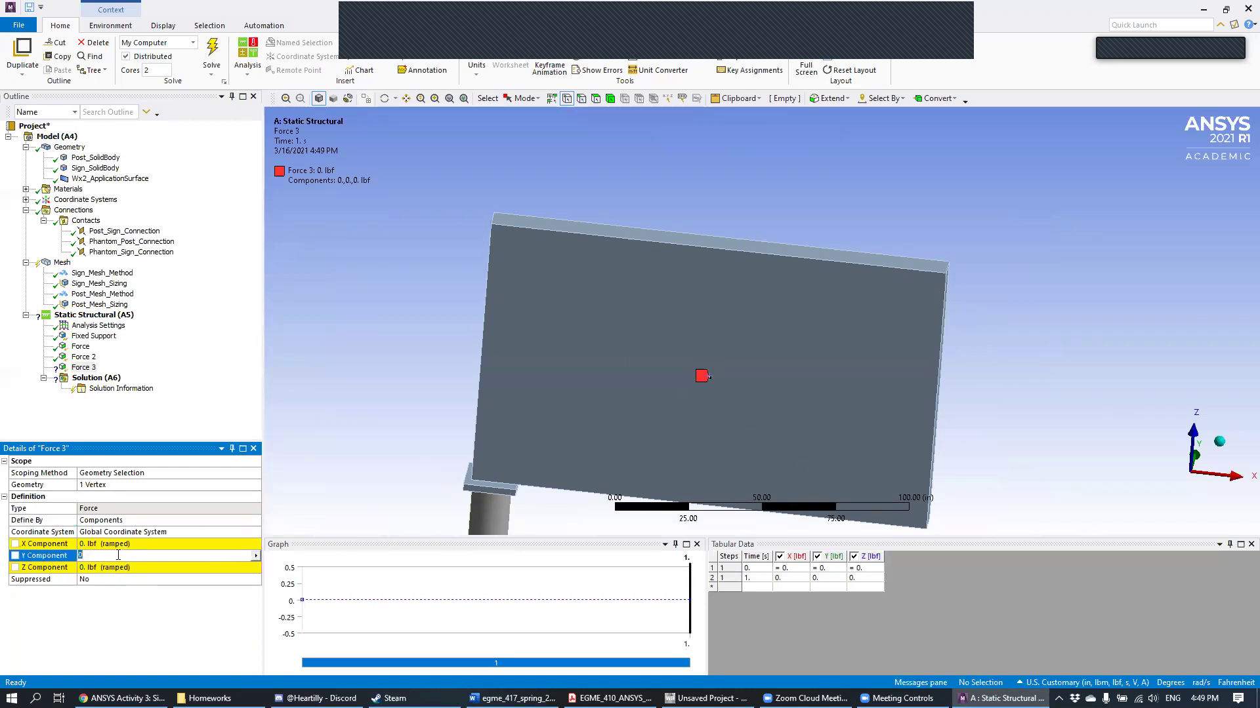
pyautogui.write('8000')
pyautogui.press('Return')
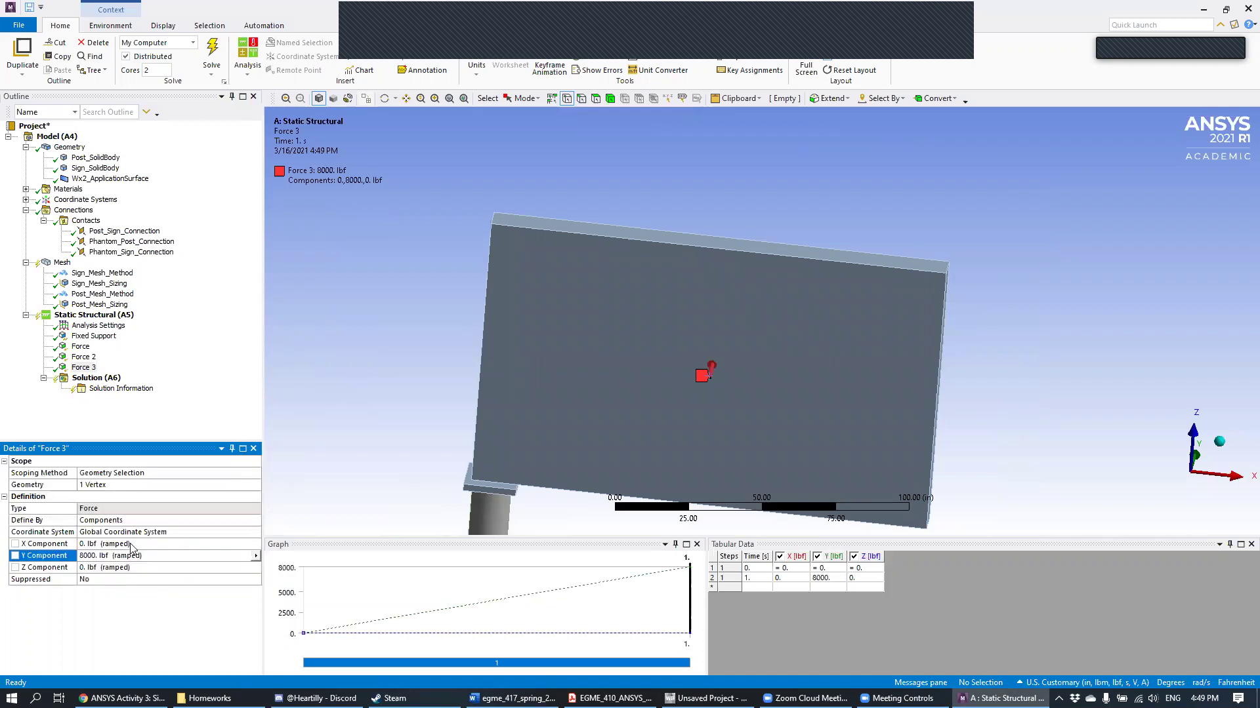
pyautogui.moveTo(881, 237); pyautogui.dragTo(702, 253, button='middle')
pyautogui.scroll(2, 852, 373)
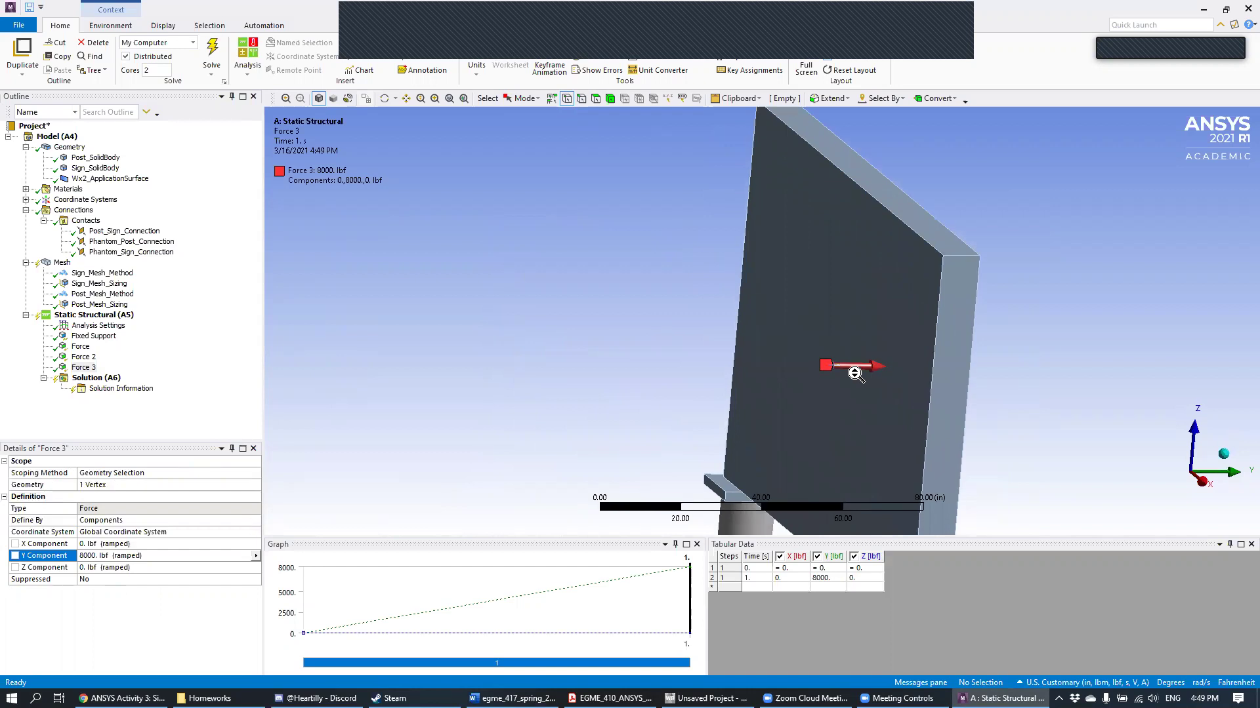
pyautogui.moveTo(826, 379); pyautogui.dragTo(894, 354, button='middle')
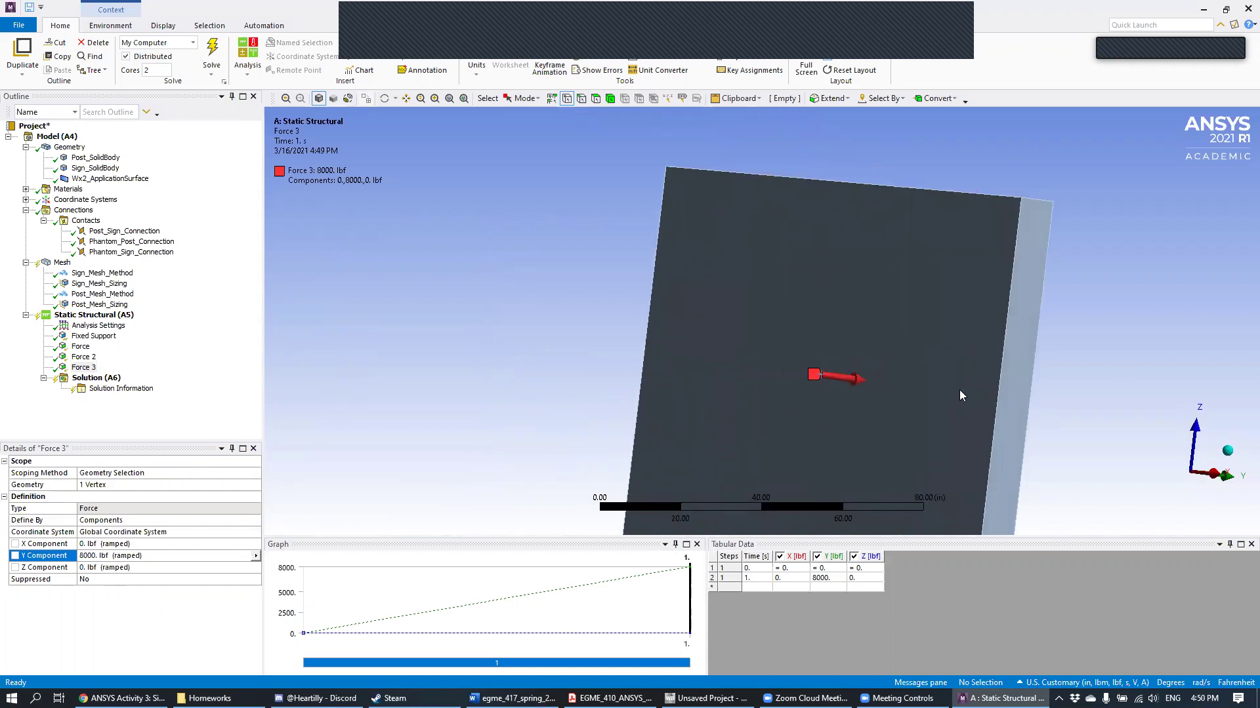
pyautogui.moveTo(940, 348); pyautogui.dragTo(870, 363, button='middle')
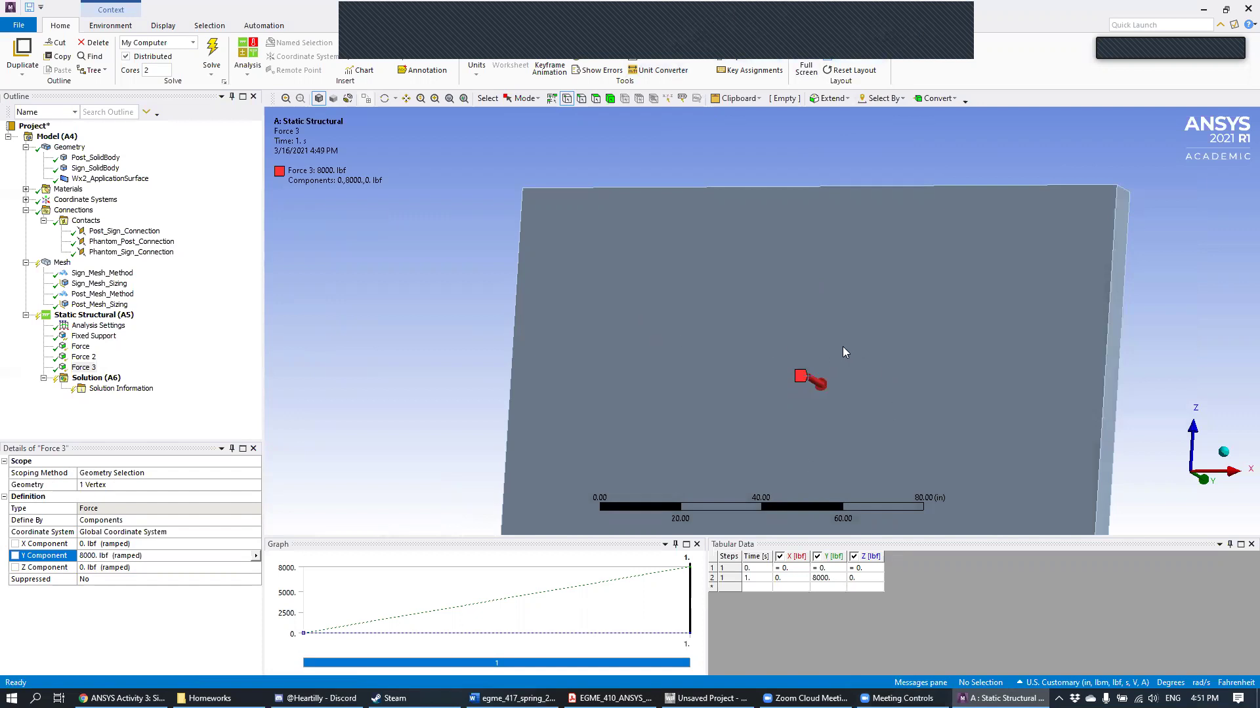
pyautogui.moveTo(478, 269); pyautogui.dragTo(685, 278, button='middle')
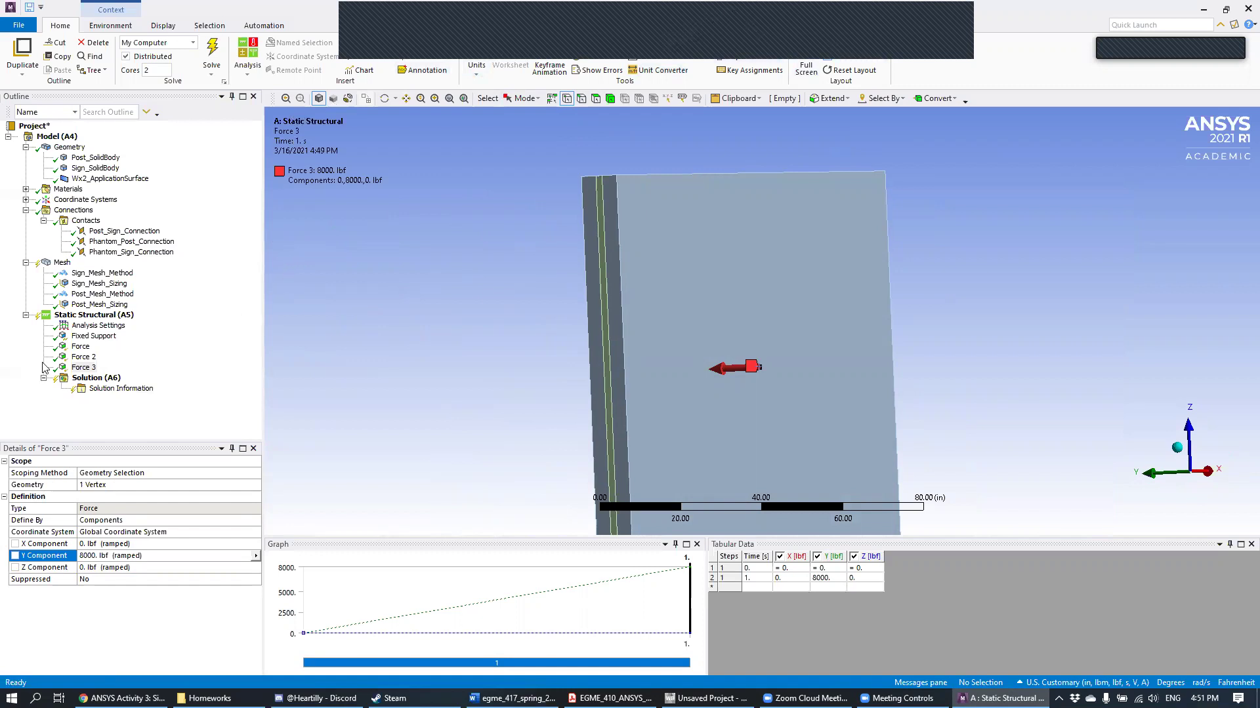
# Step: Insert a Pressure load under Static Structural
pyautogui.rightClick(121, 317)
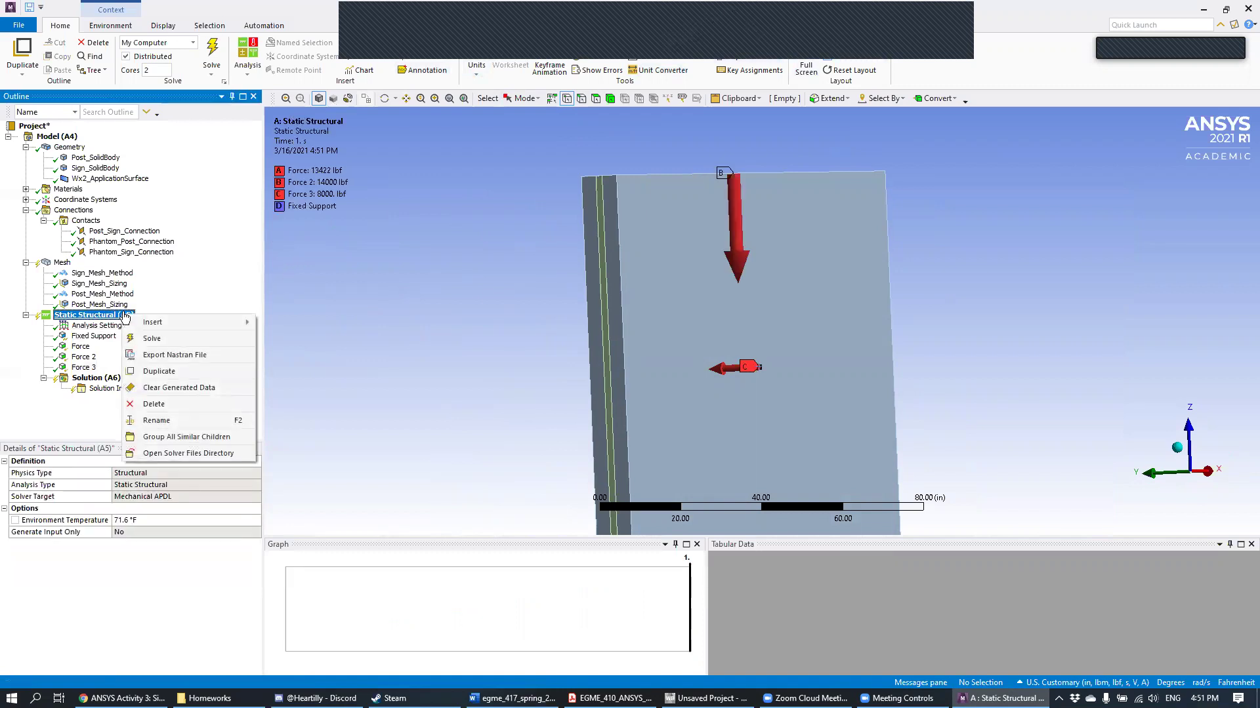
pyautogui.moveTo(198, 321)
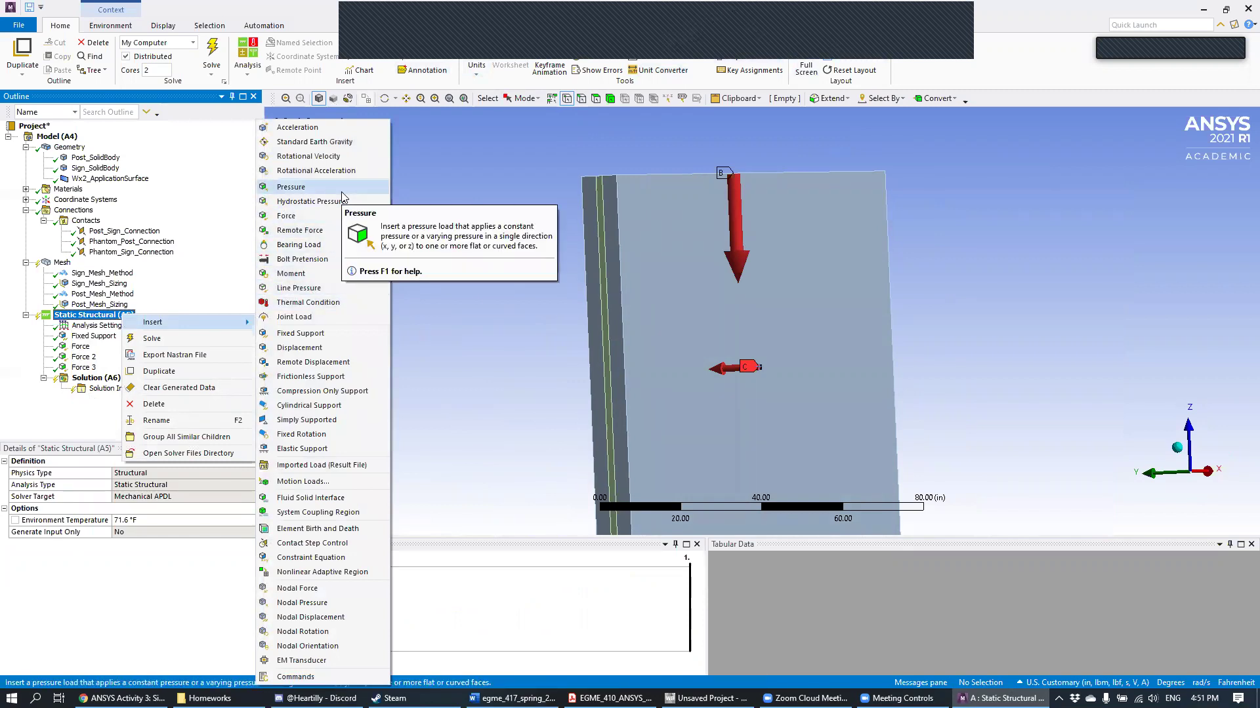
pyautogui.click(290, 187)
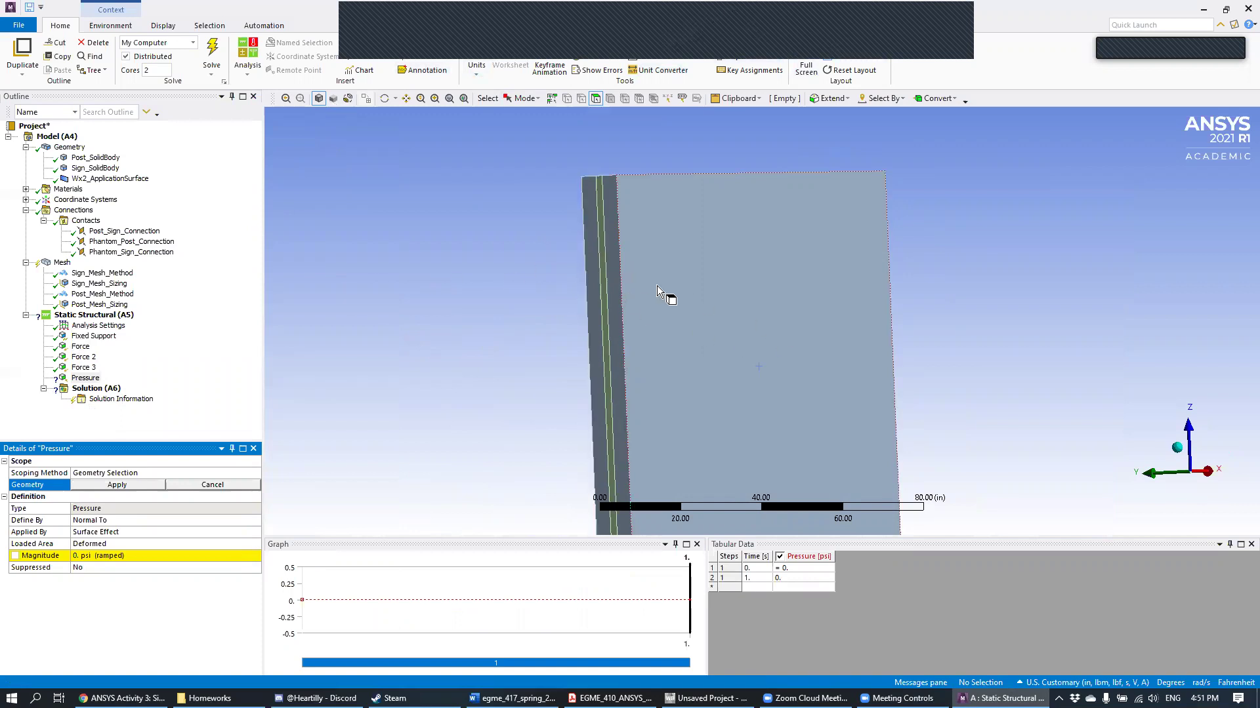
# Step: Scope the Pressure load to the narrow Wx2 application surface strip running along the post and the sign's edge
pyautogui.scroll(4, 656, 285)
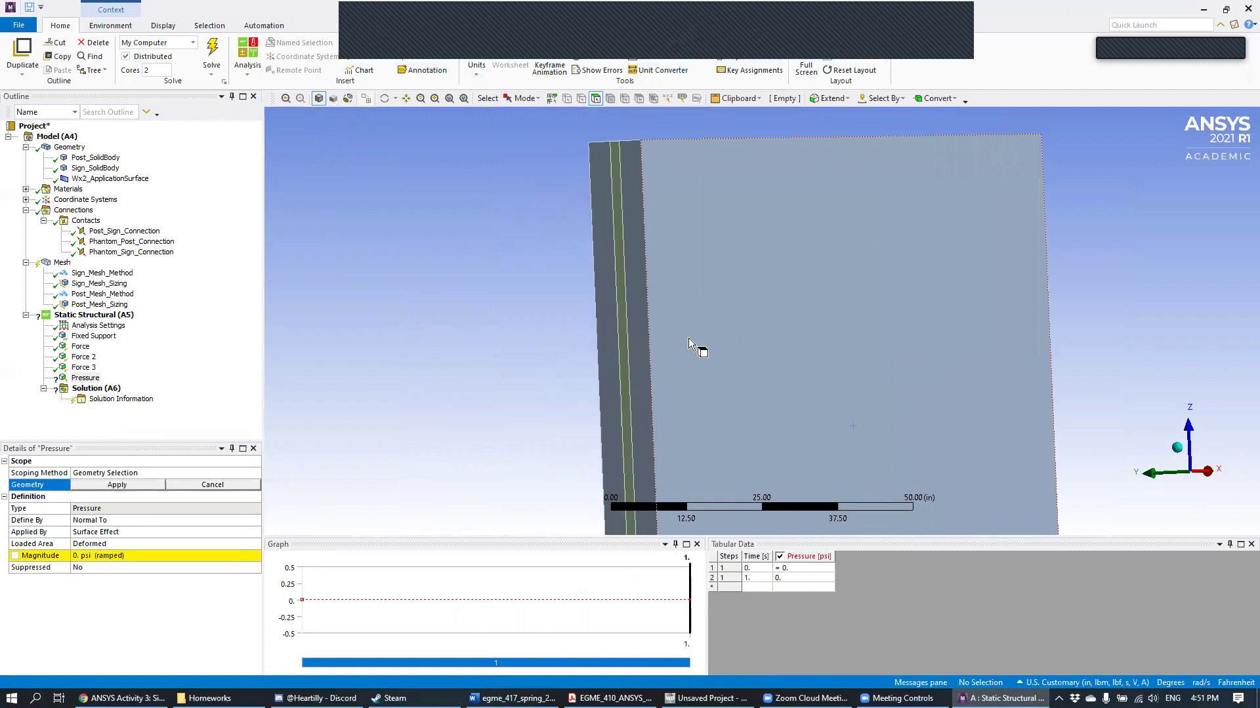
pyautogui.moveTo(688, 338); pyautogui.dragTo(720, 354, button='middle')
pyautogui.click(636, 214)
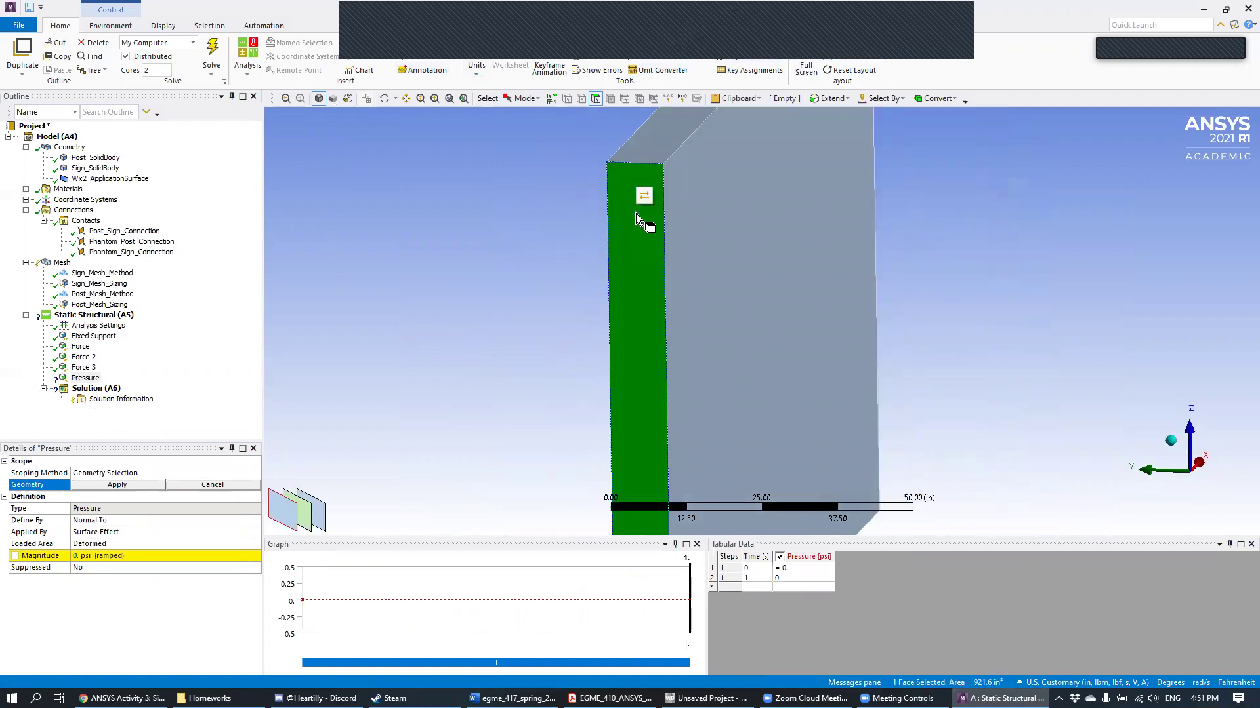
pyautogui.click(517, 301)
pyautogui.scroll(-2, 675, 340)
pyautogui.moveTo(675, 341); pyautogui.dragTo(648, 288, button='middle')
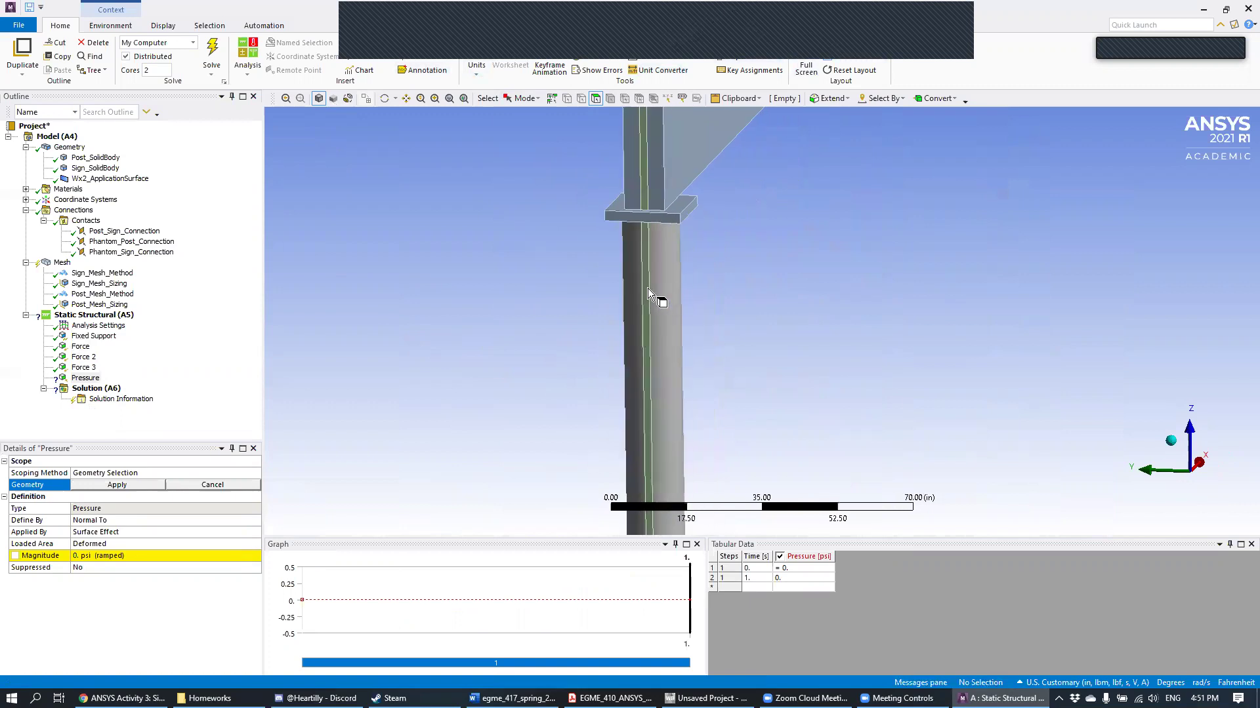
pyautogui.click(647, 245)
pyautogui.moveTo(916, 245); pyautogui.dragTo(834, 287, button='middle')
pyautogui.scroll(-5, 841, 287)
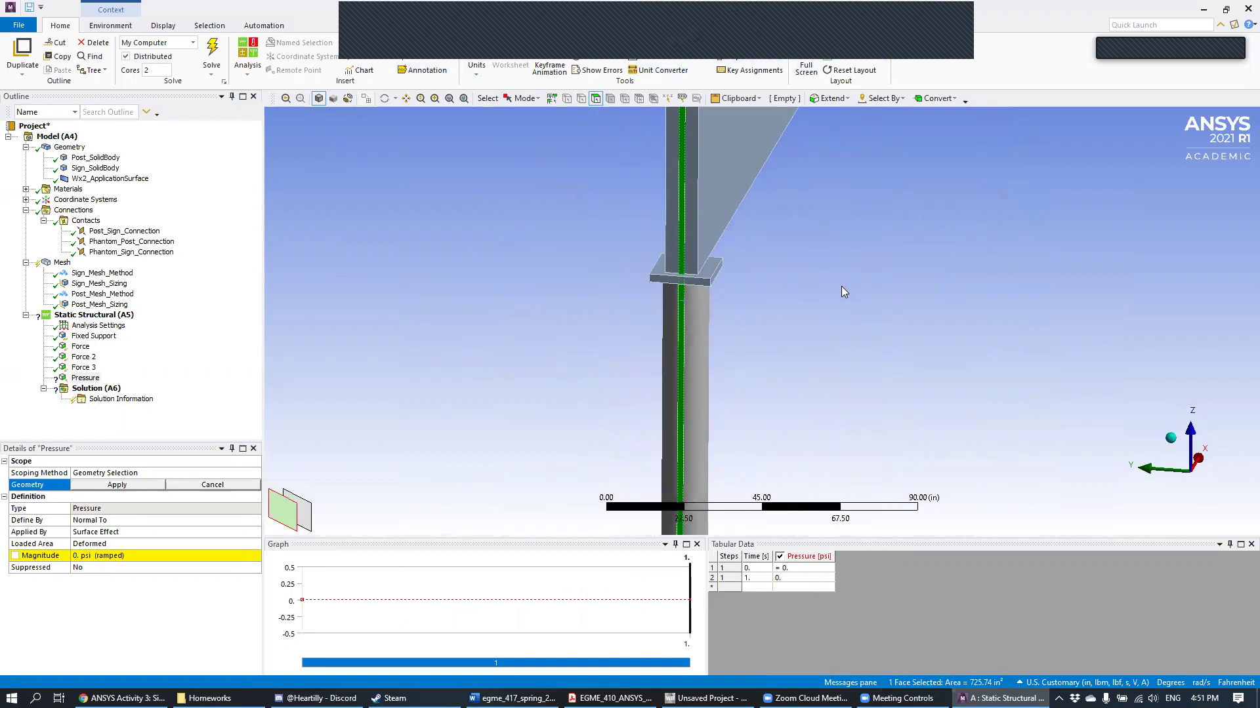
pyautogui.moveTo(806, 352); pyautogui.dragTo(661, 303, button='middle')
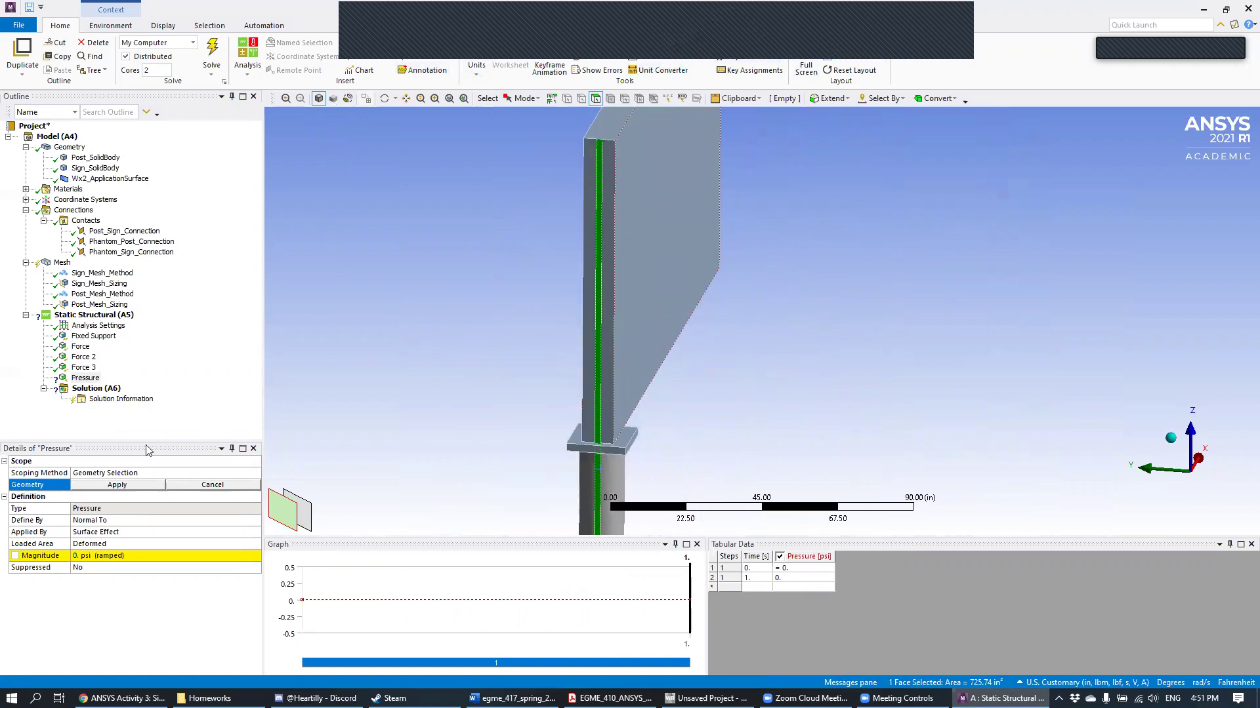
pyautogui.click(129, 485)
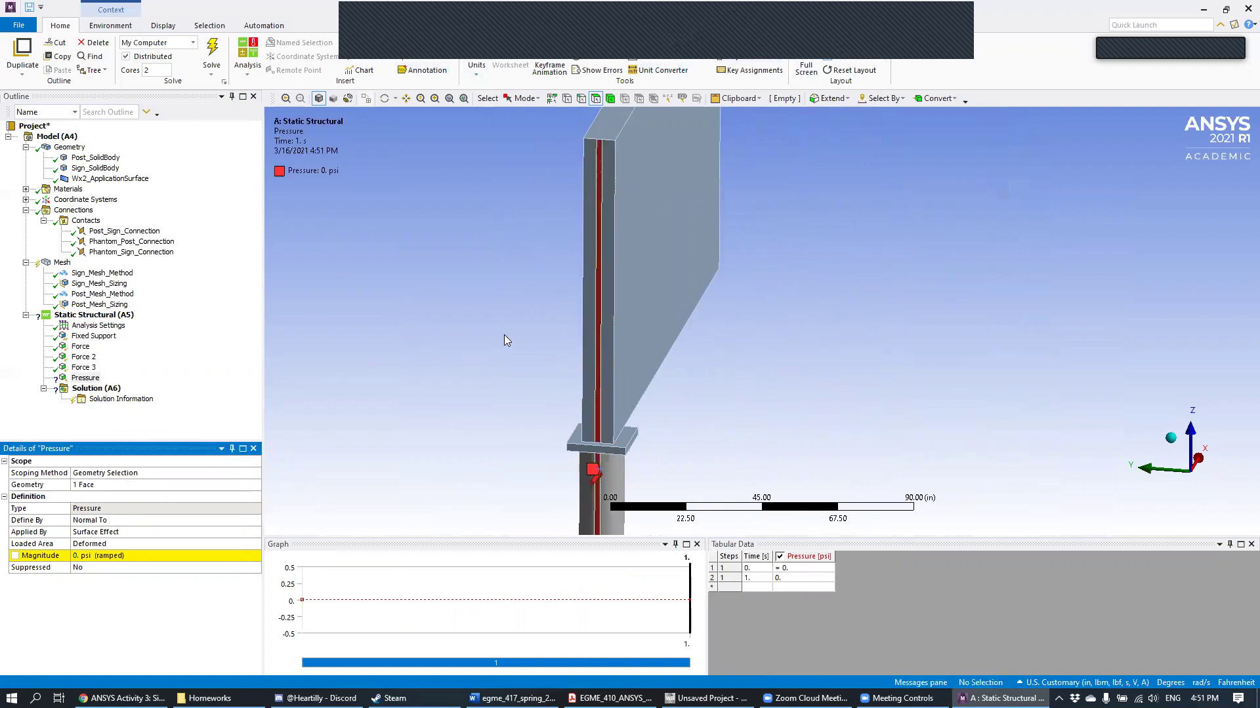
# Step: Check the pressure arrow's direction on the strip and the active unit system
pyautogui.moveTo(694, 339); pyautogui.dragTo(584, 259, button='middle')
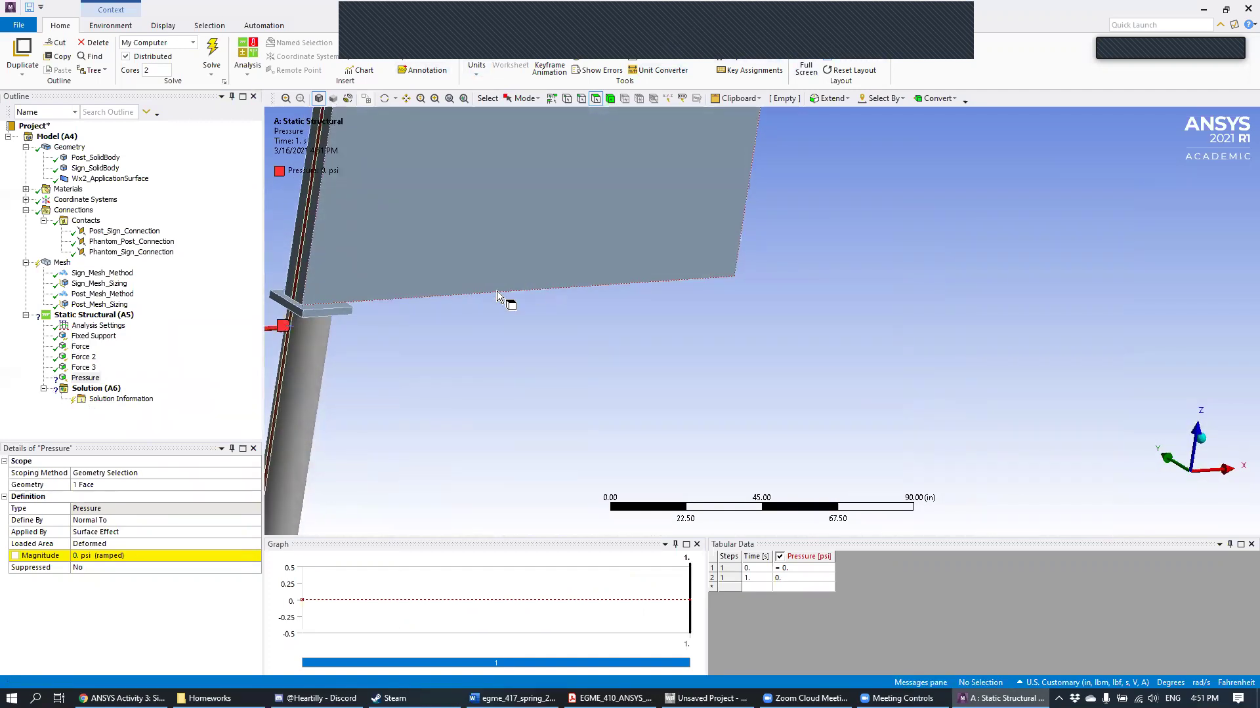
pyautogui.keyDown('ctrl'); pyautogui.moveTo(509, 278); pyautogui.dragTo(816, 287, button='middle'); pyautogui.keyUp('ctrl')
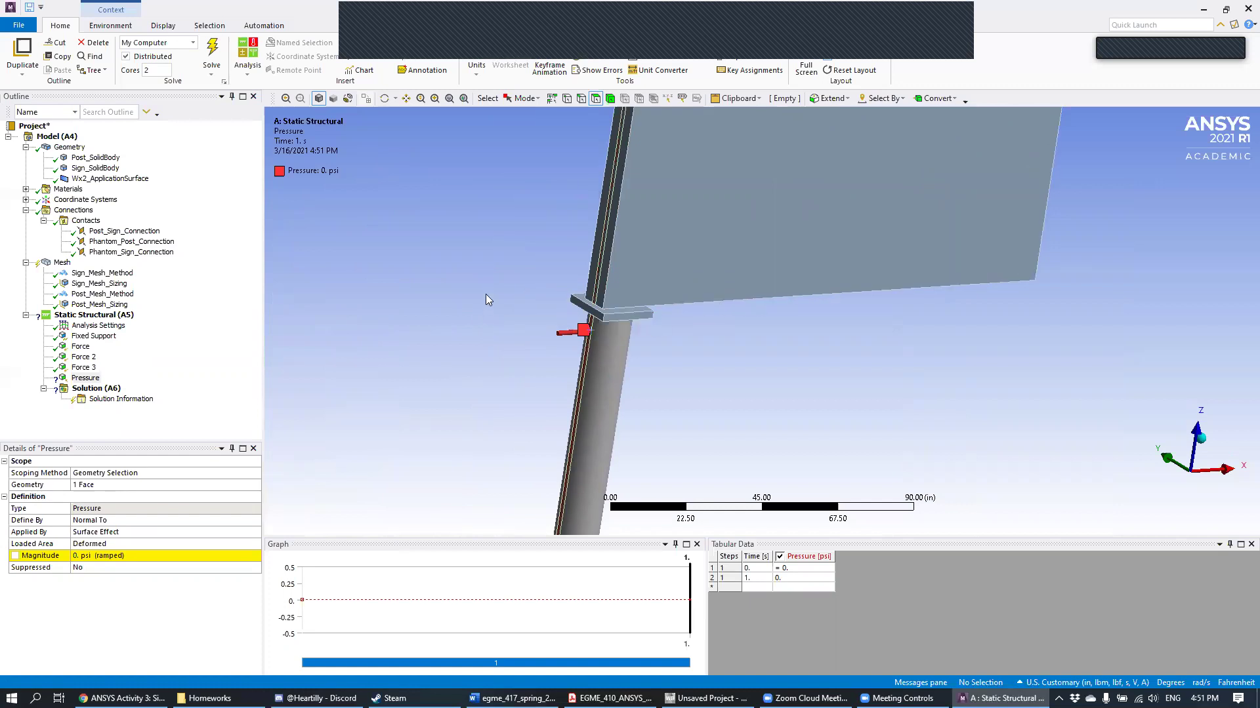
pyautogui.click(476, 74)
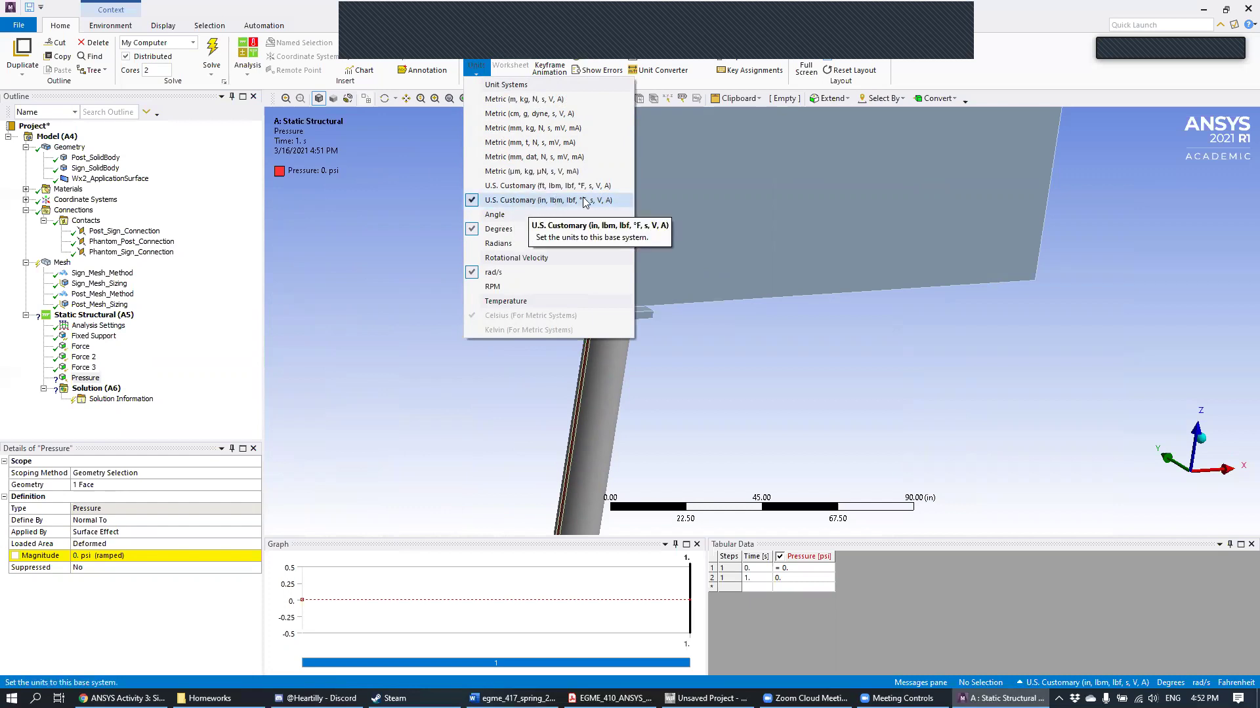
pyautogui.click(854, 371)
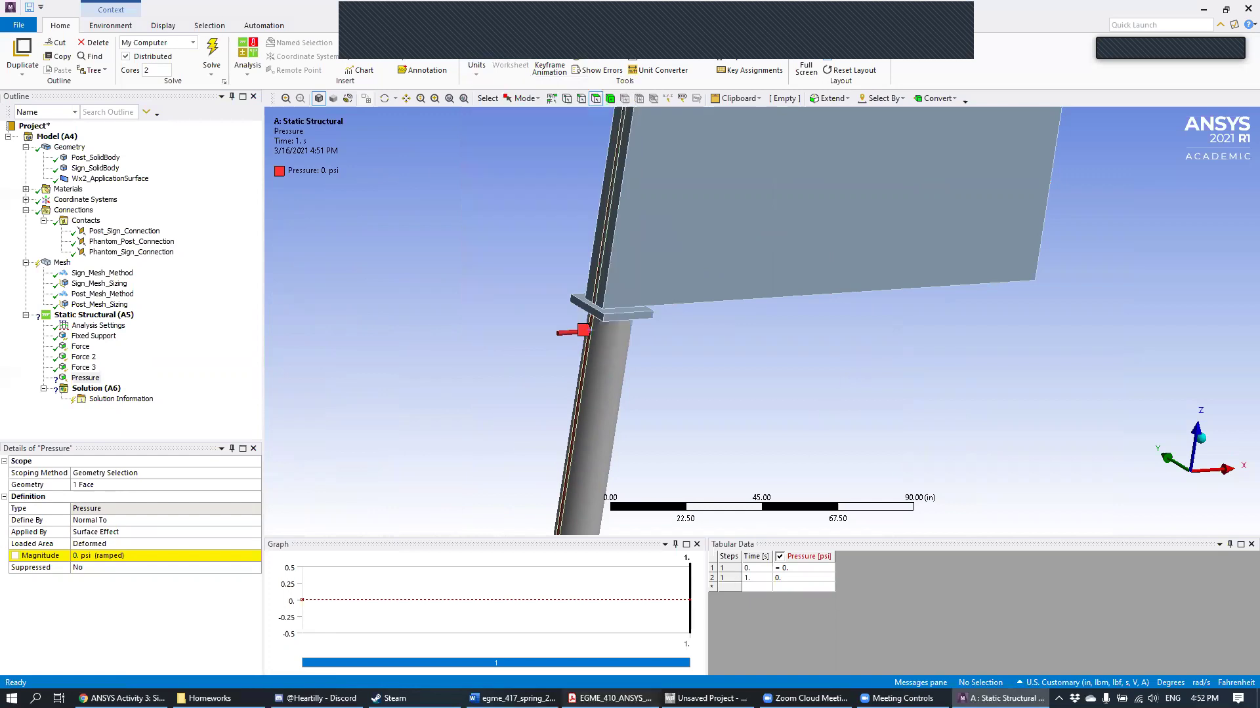
# Step: Look up the Wx2 load formula and its distribution along the sign post in the activity PDF
pyautogui.click(610, 698)
pyautogui.scroll(-4, 560, 448)
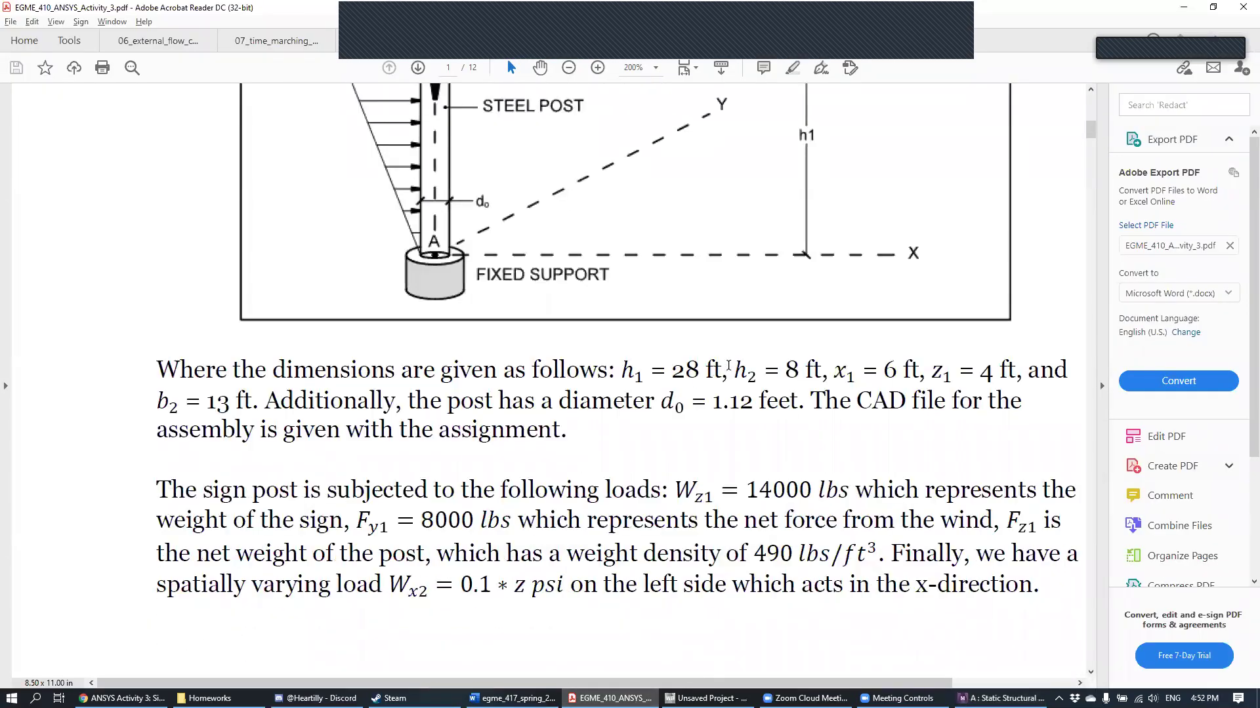
pyautogui.keyDown('ctrl'); pyautogui.scroll(-1, 728, 365); pyautogui.keyUp('ctrl')
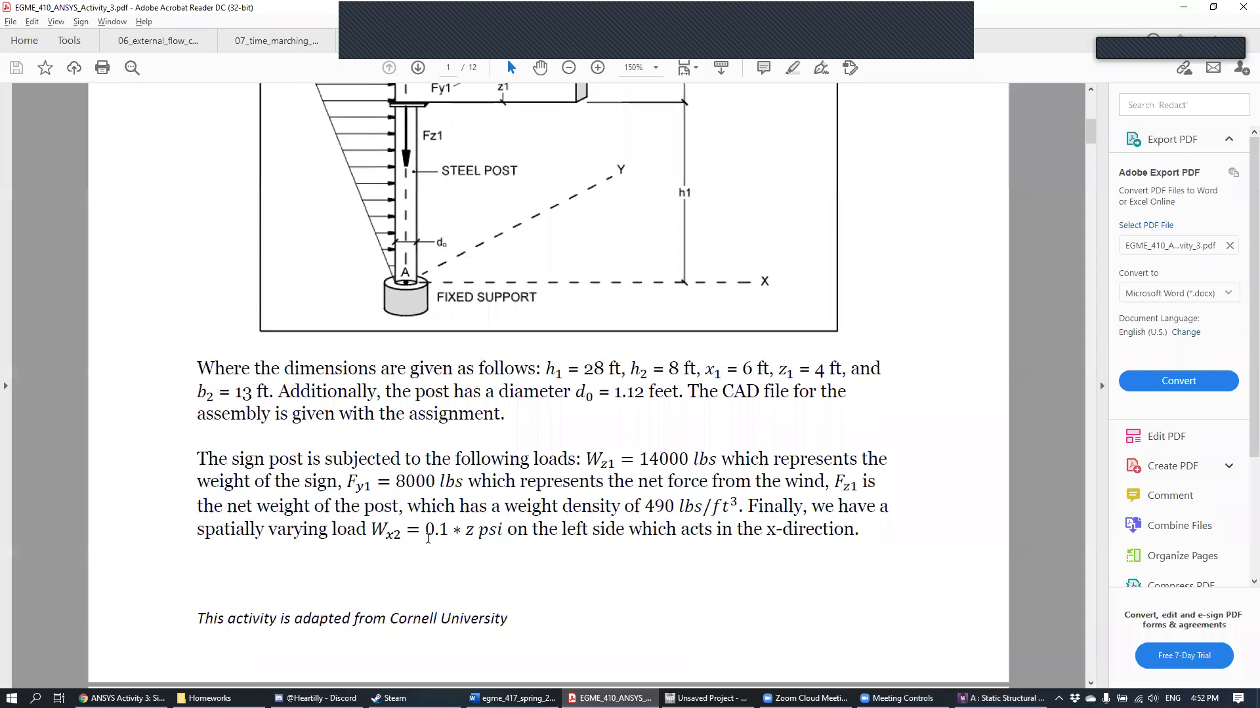
pyautogui.moveTo(370, 530); pyautogui.dragTo(504, 526)
pyautogui.scroll(3, 455, 320)
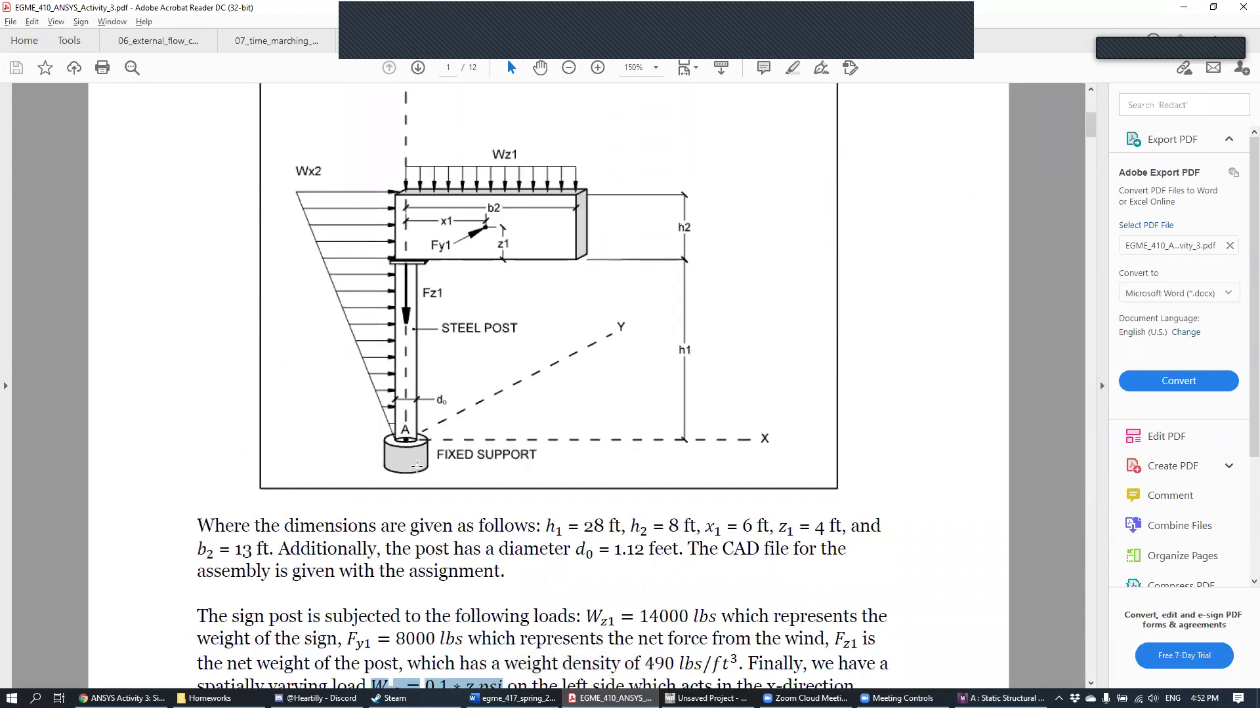
pyautogui.scroll(-1, 396, 256)
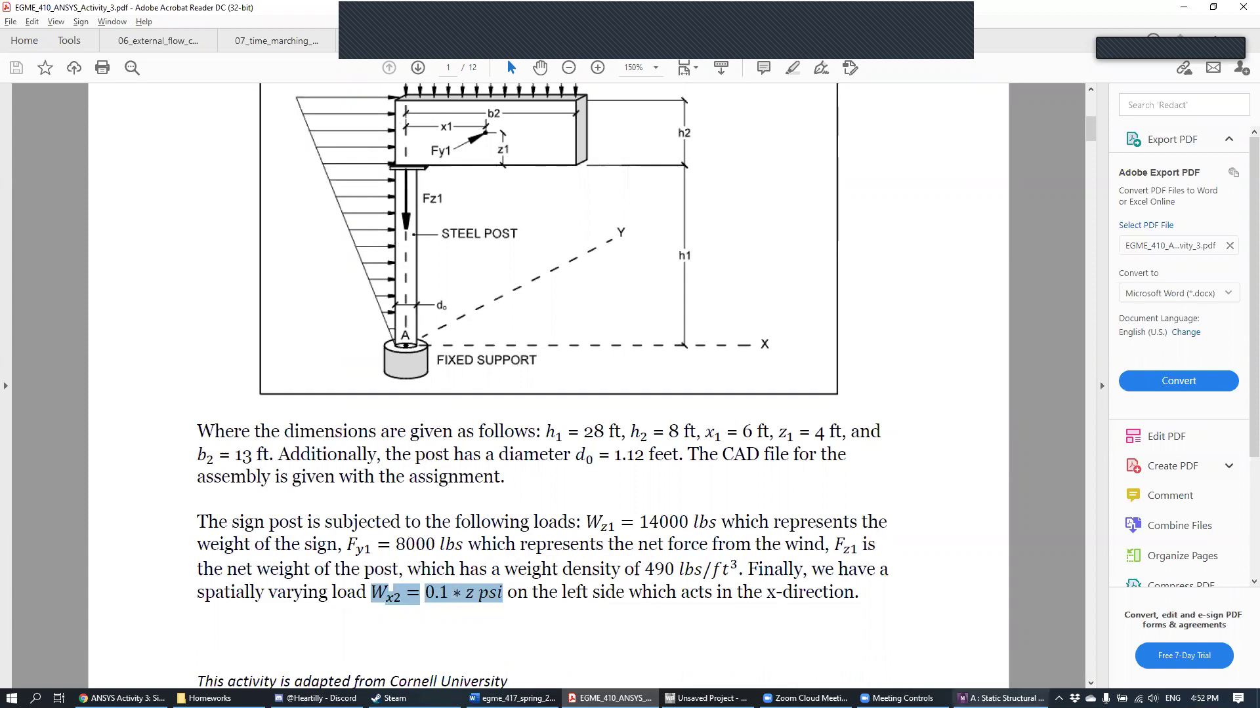
# Step: Return to ANSYS Mechanical and define the Pressure magnitude as the function =0.1*z
pyautogui.click(1001, 698)
pyautogui.click(104, 555)
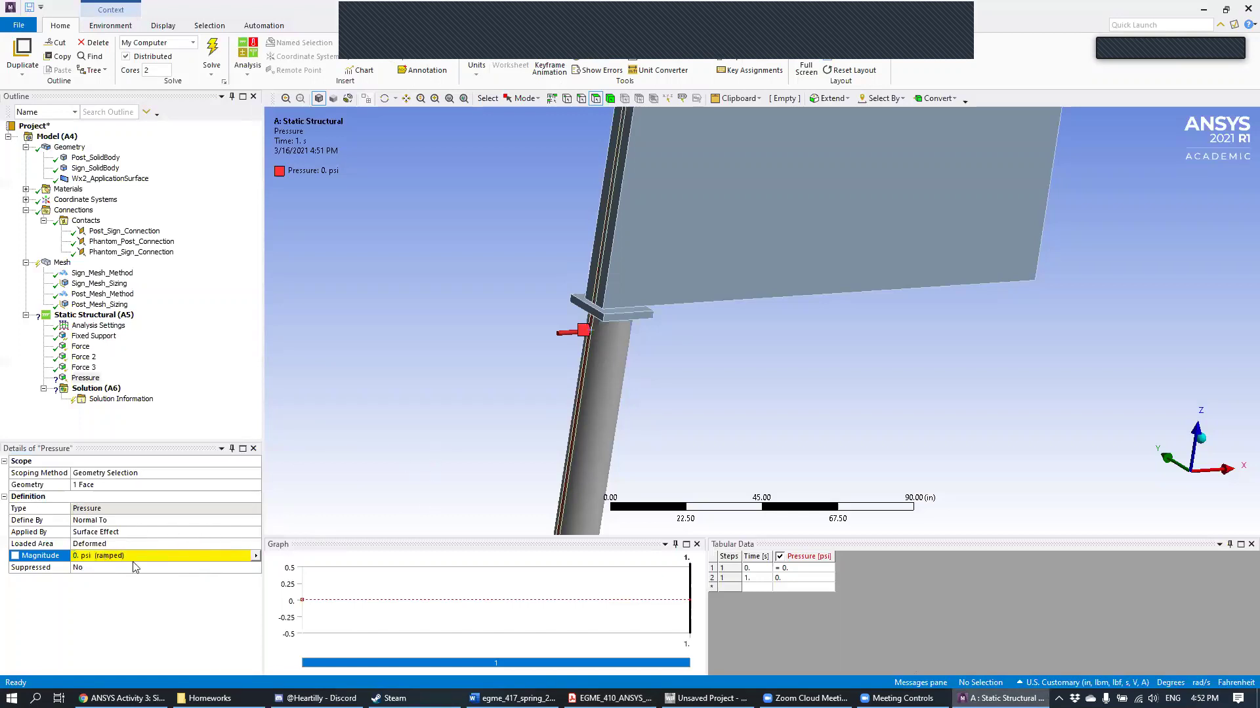
pyautogui.click(88, 557)
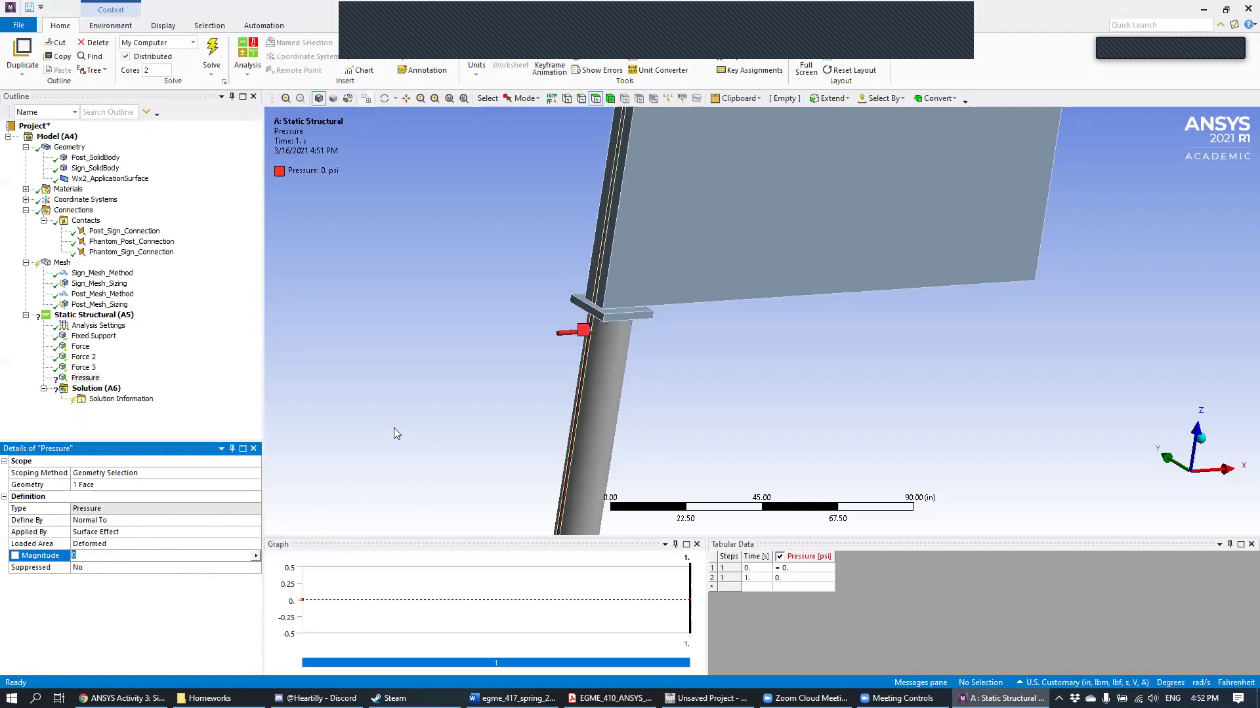
pyautogui.write('=')
pyautogui.write('0.1*z')
pyautogui.press('Return')
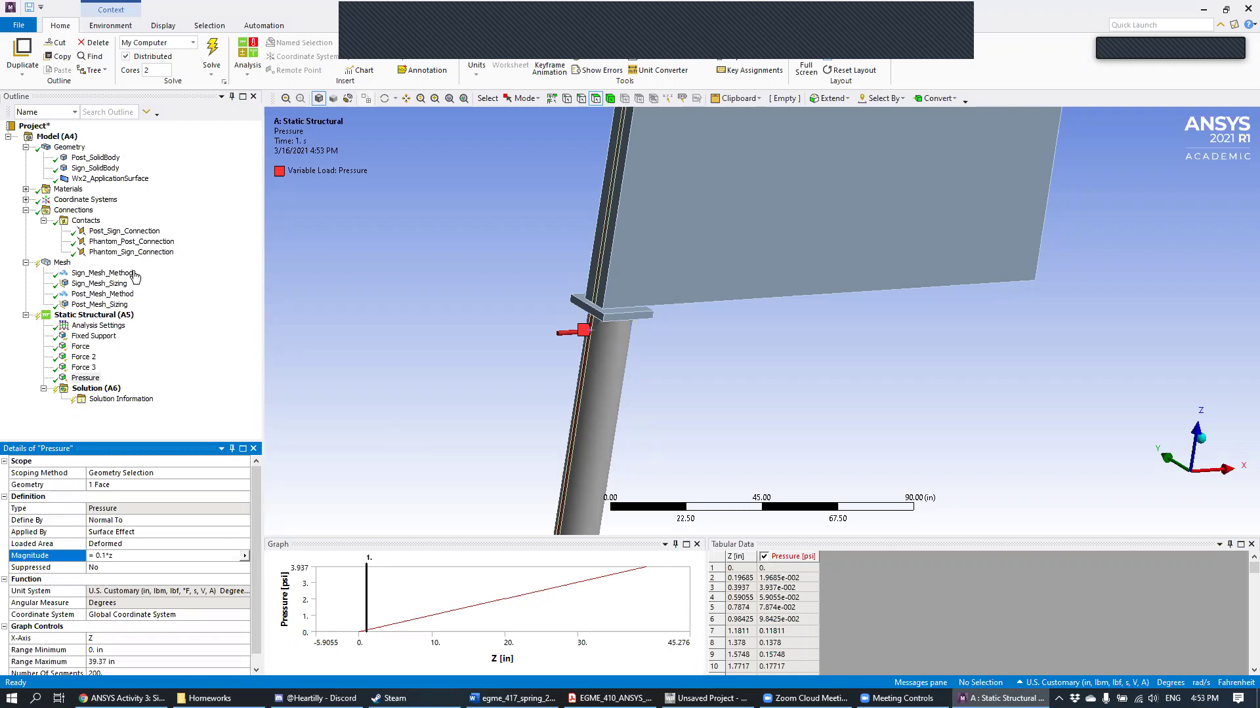
# Step: Examine the Pressure load's direction on the model and its tabulated values over the Z range
pyautogui.click(85, 378)
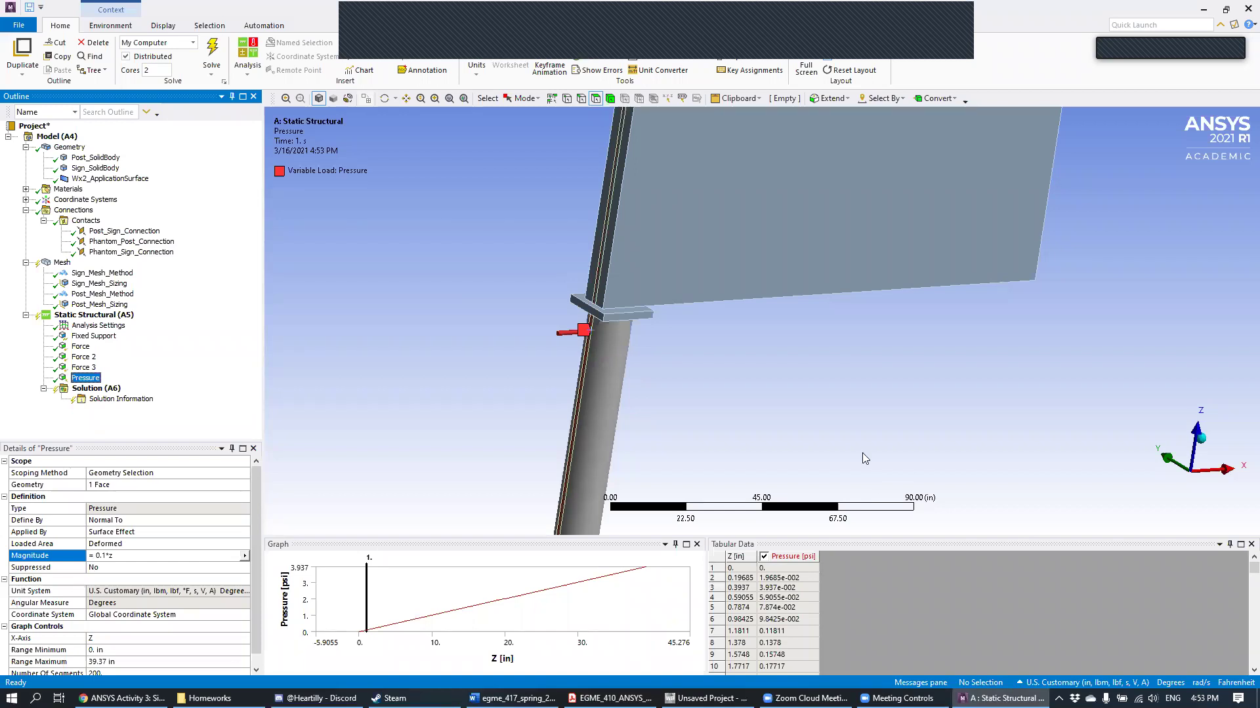
pyautogui.moveTo(757, 340); pyautogui.dragTo(652, 304, button='middle')
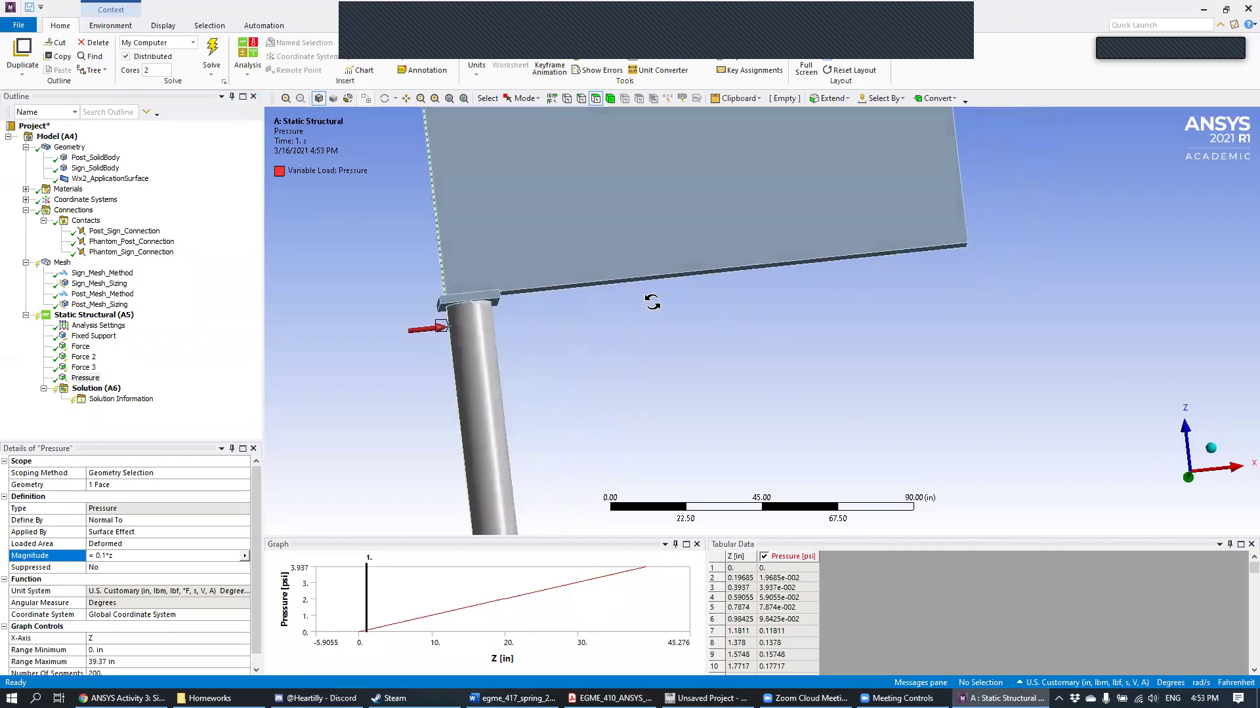
pyautogui.scroll(-20, 767, 607)
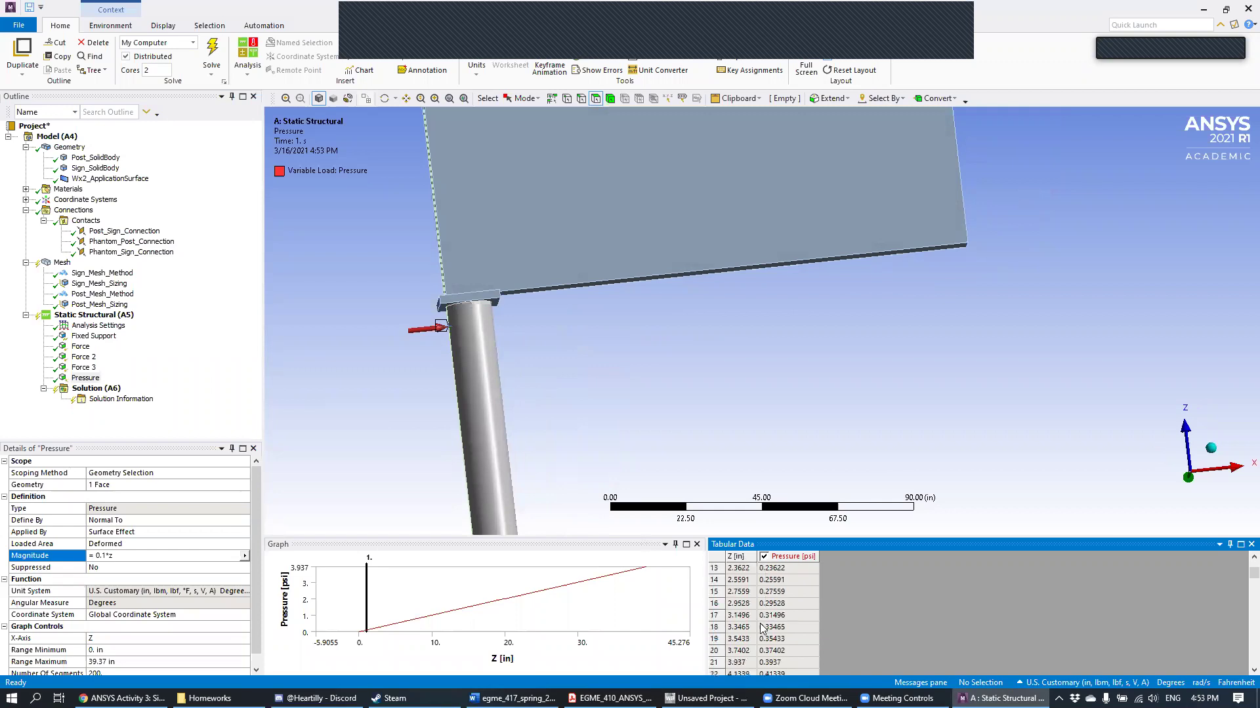
pyautogui.scroll(-20, 767, 607)
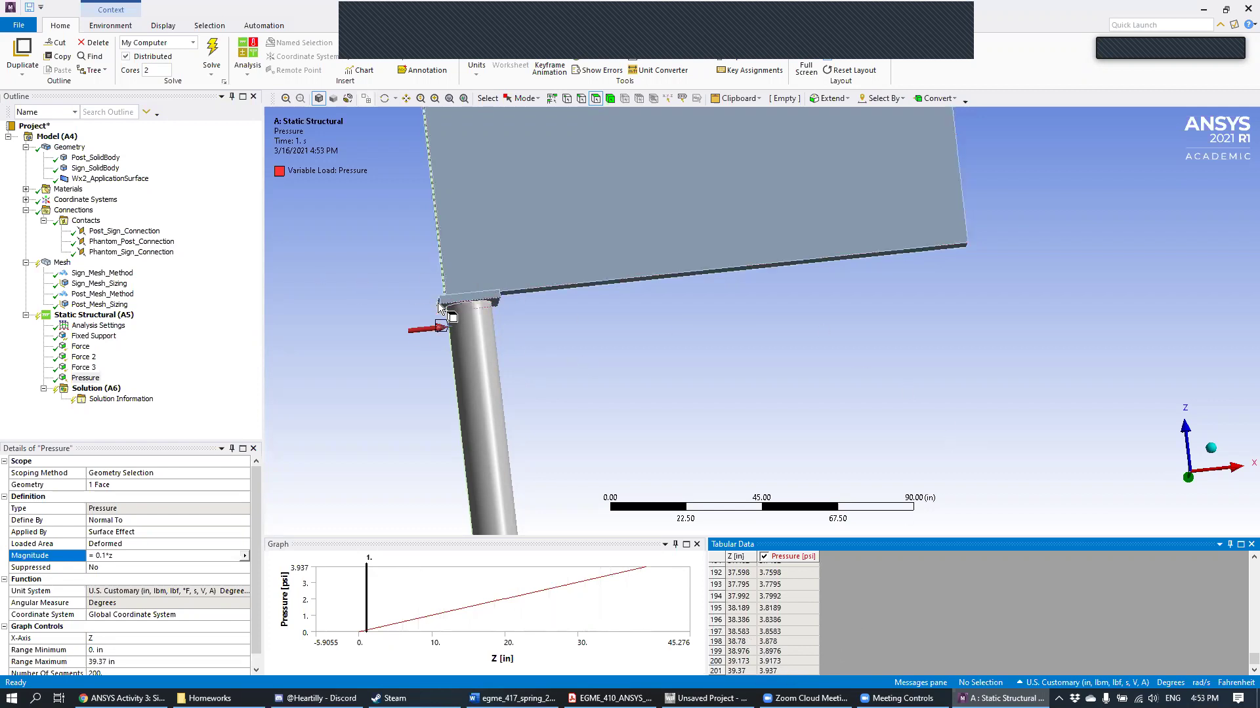
pyautogui.scroll(-5, 581, 447)
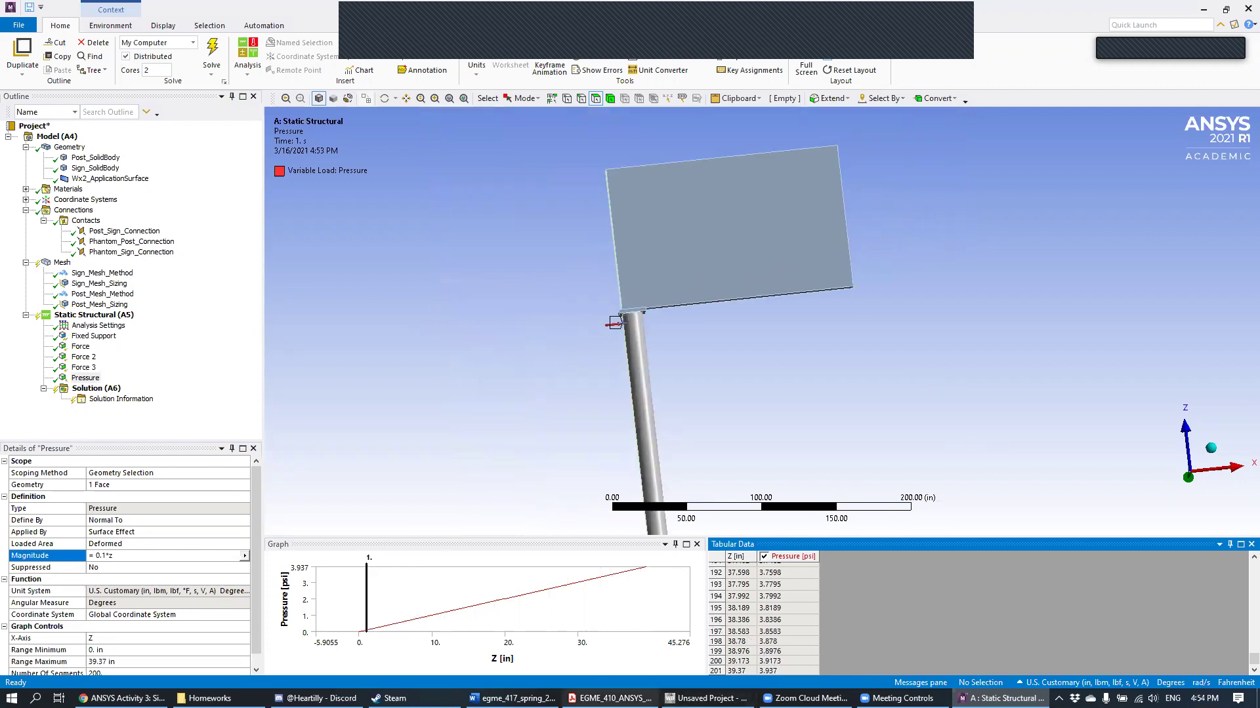
# Step: Compare the pressure with the Wx2 load diagram in the activity PDF, and return to ANSYS Mechanical
pyautogui.click(610, 698)
pyautogui.scroll(3, 444, 220)
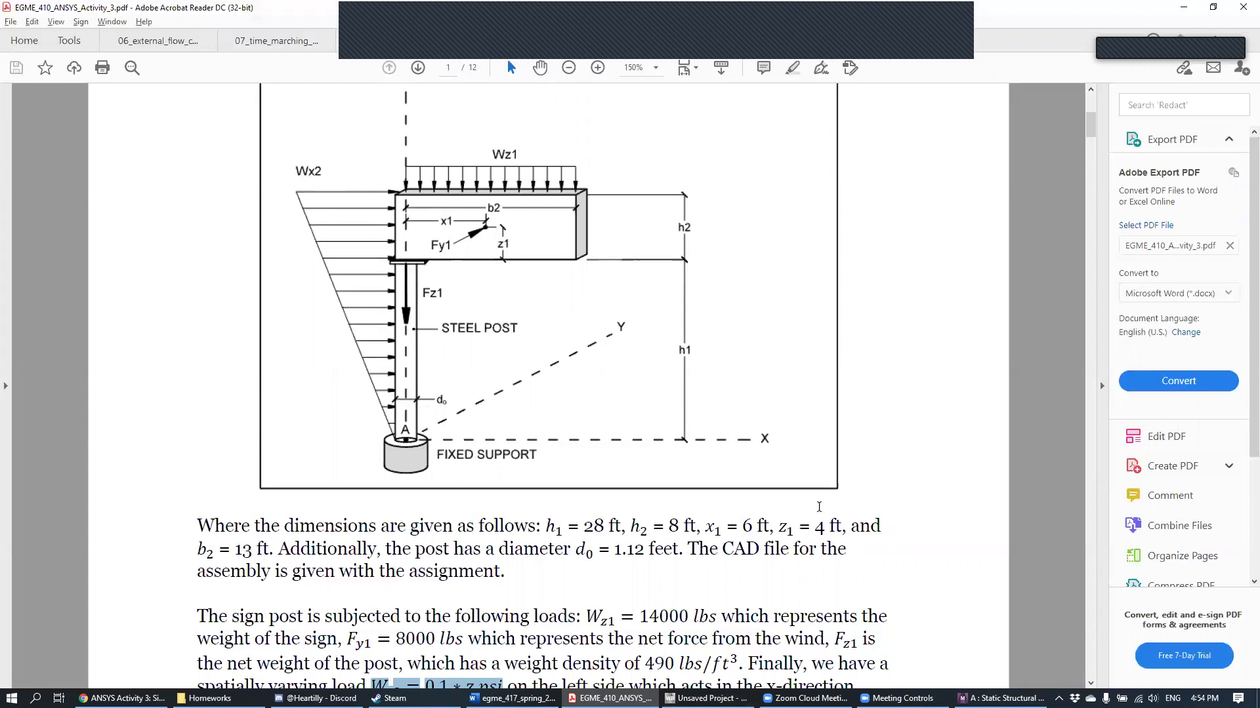
pyautogui.click(1001, 698)
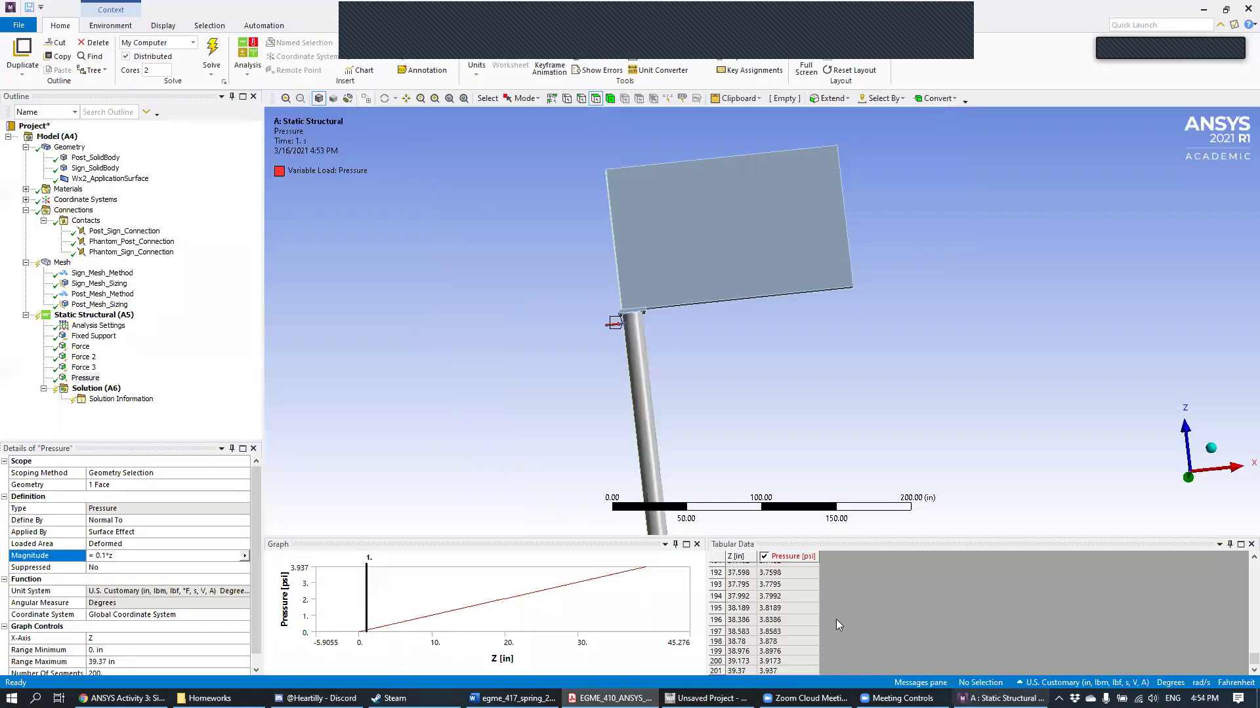
# Step: Review the Pressure load's function and graph settings and the available magnitude input types
pyautogui.click(85, 378)
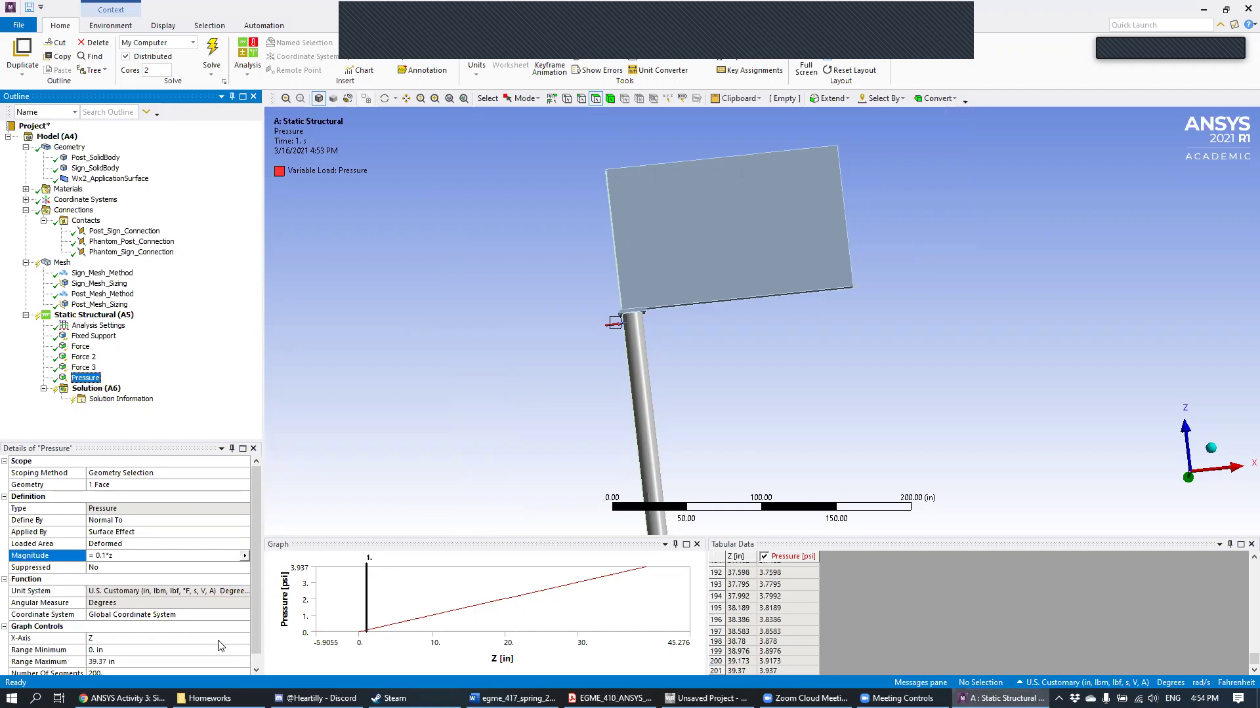
pyautogui.scroll(-1, 221, 645)
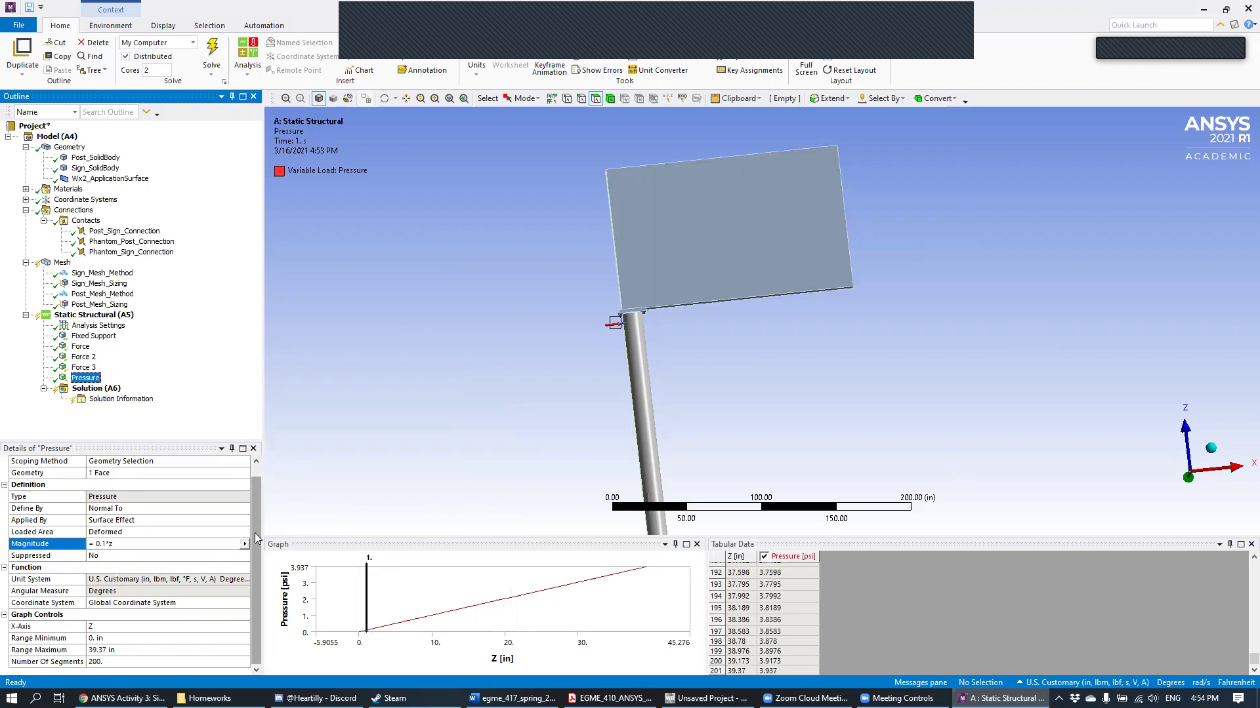
pyautogui.moveTo(257, 538); pyautogui.dragTo(257, 502)
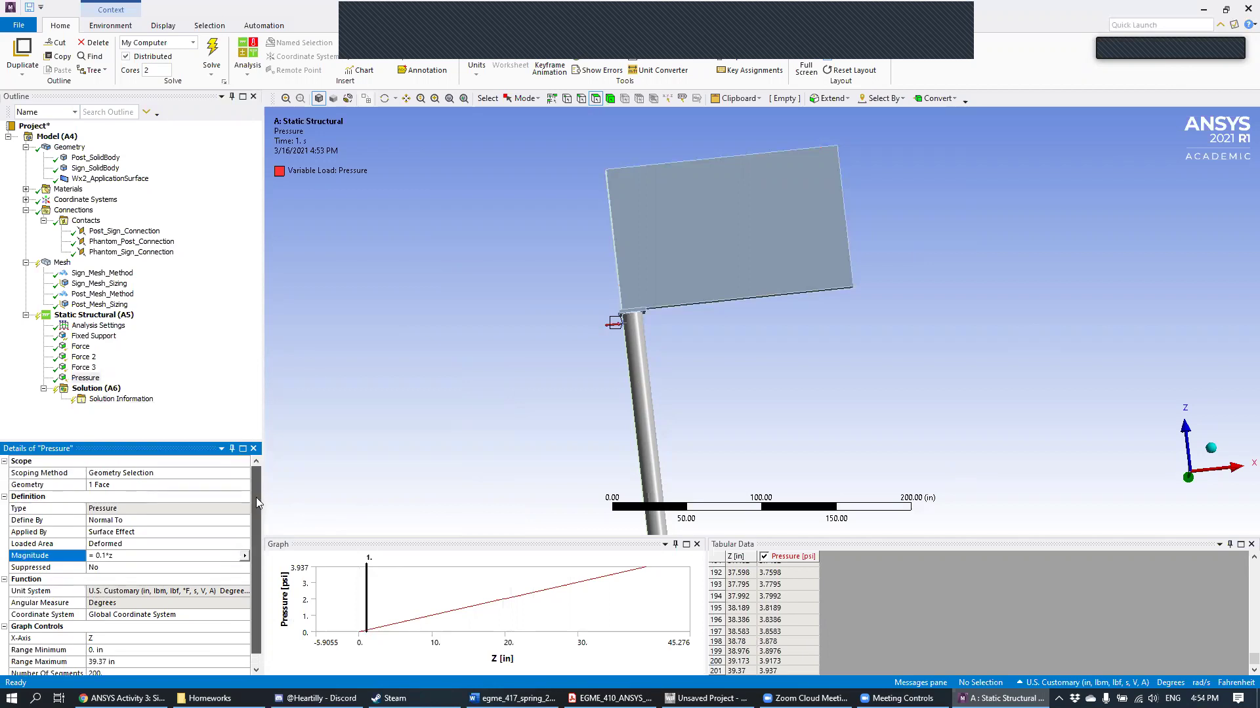
pyautogui.click(245, 556)
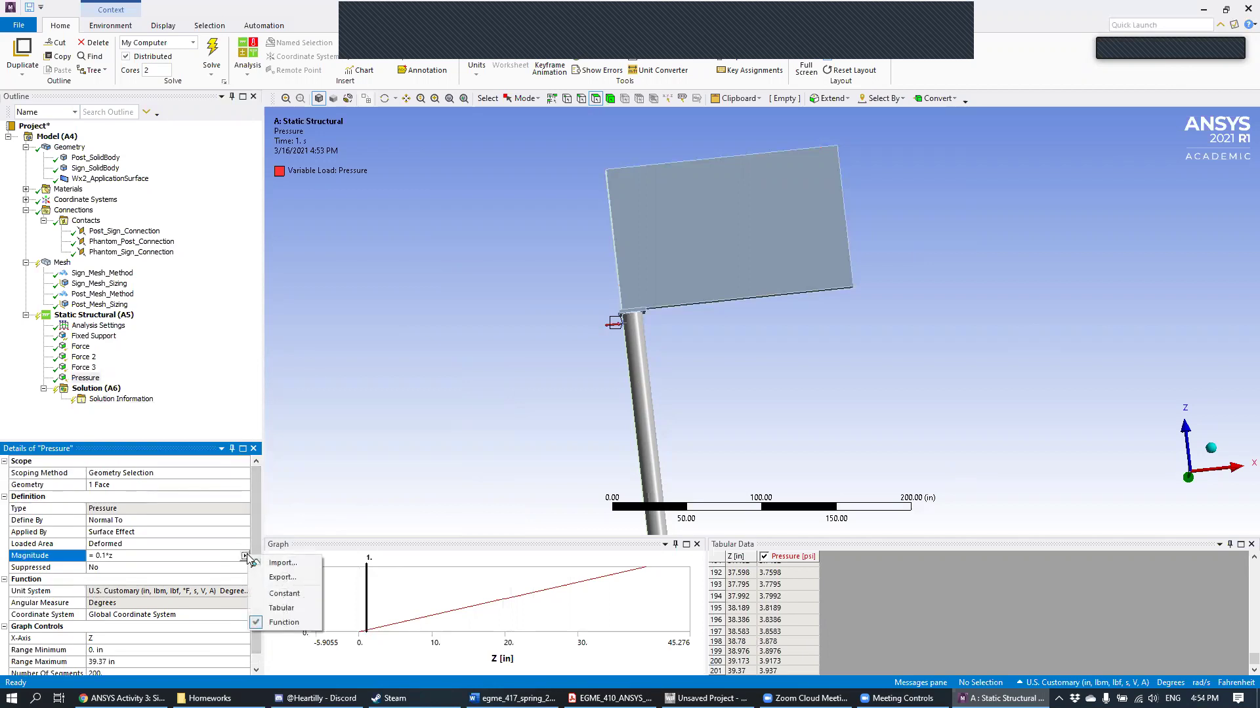
pyautogui.click(482, 493)
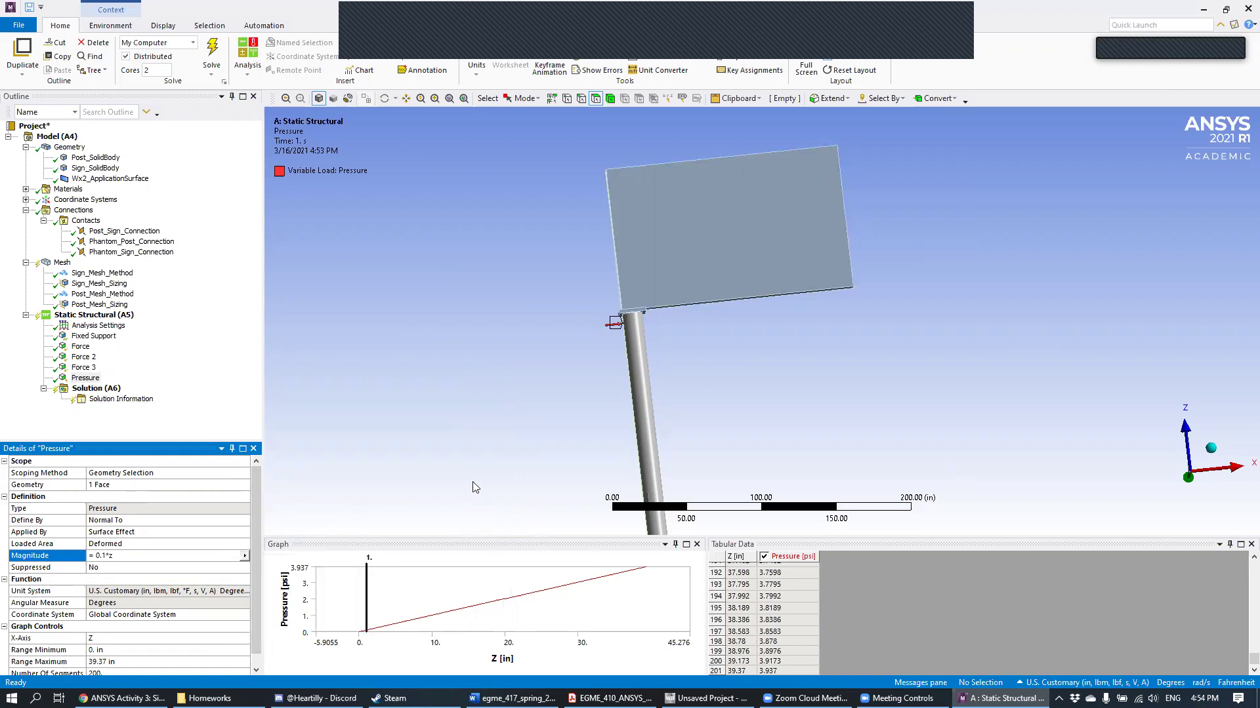
# Step: Reselect the Pressure load after viewing Post_Mesh_Sizing, and recheck the last rows of its tabulated data
pyautogui.click(99, 304)
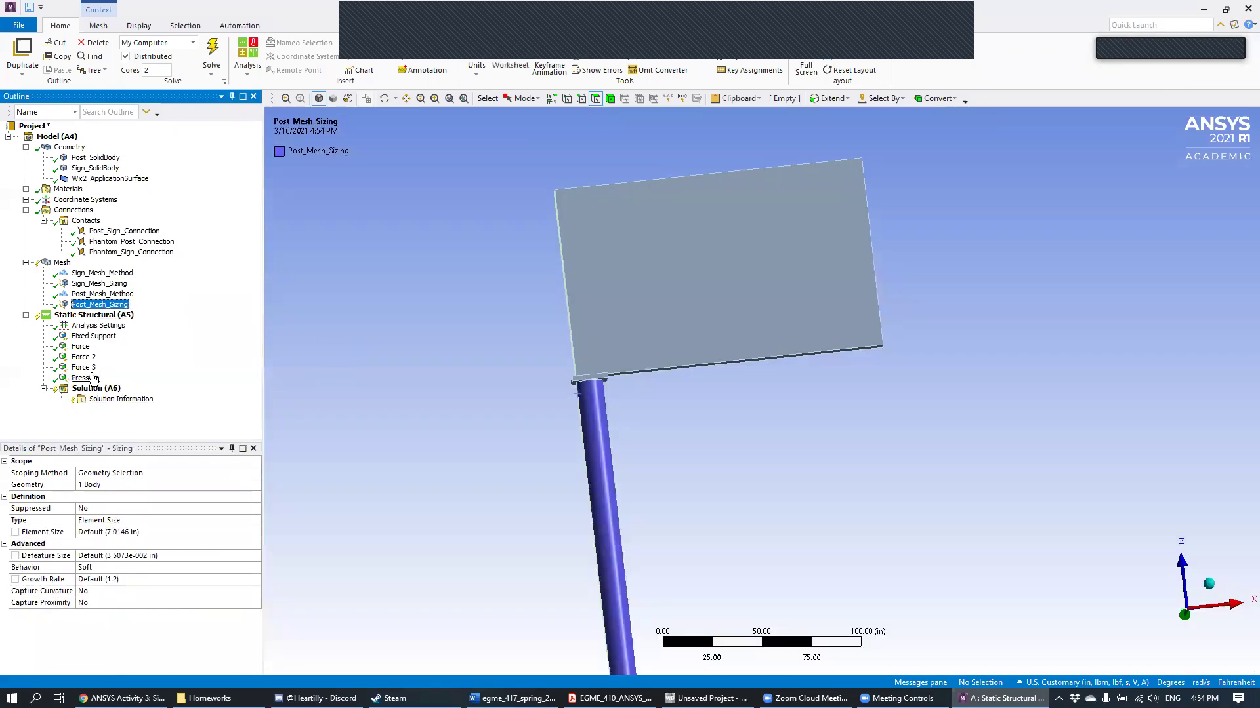
pyautogui.click(92, 377)
pyautogui.scroll(-10, 797, 640)
pyautogui.scroll(-20, 796, 623)
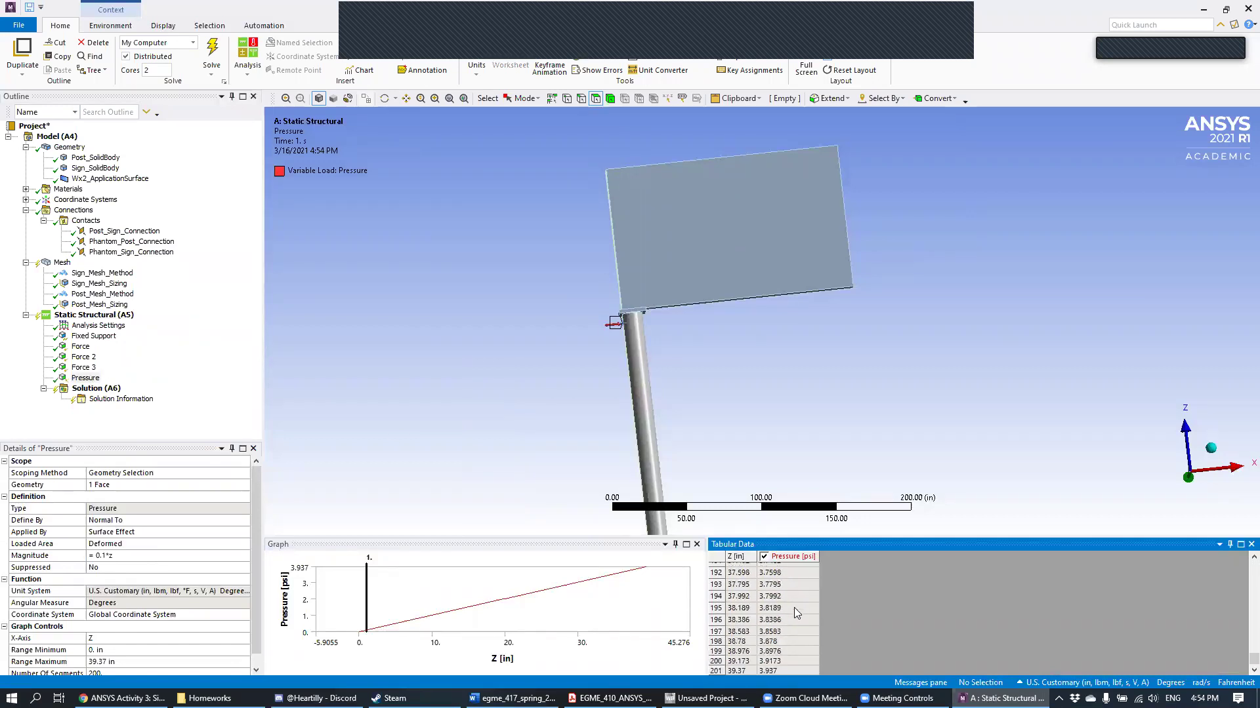
# Step: Reapply the U.S. Customary (in, lbm, lbf, °F, s, V, A) unit system and review the Pressure load's tabulated values again
pyautogui.click(476, 68)
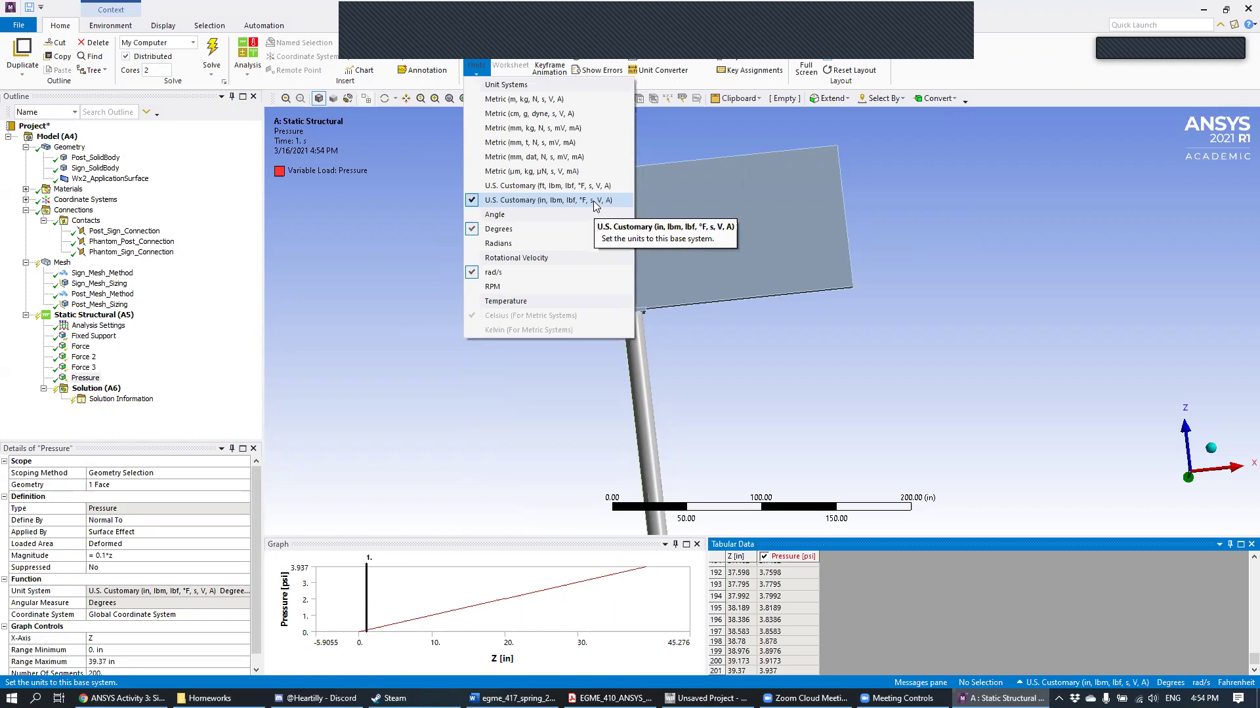
pyautogui.click(593, 201)
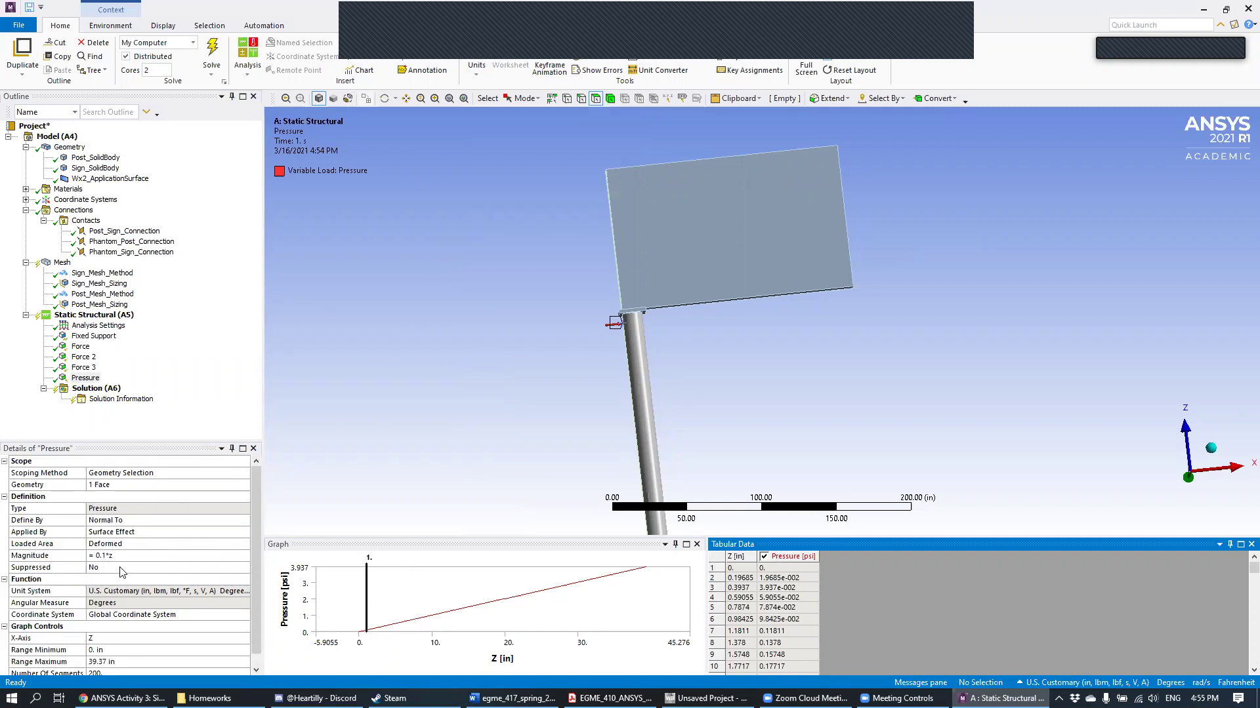
pyautogui.click(86, 378)
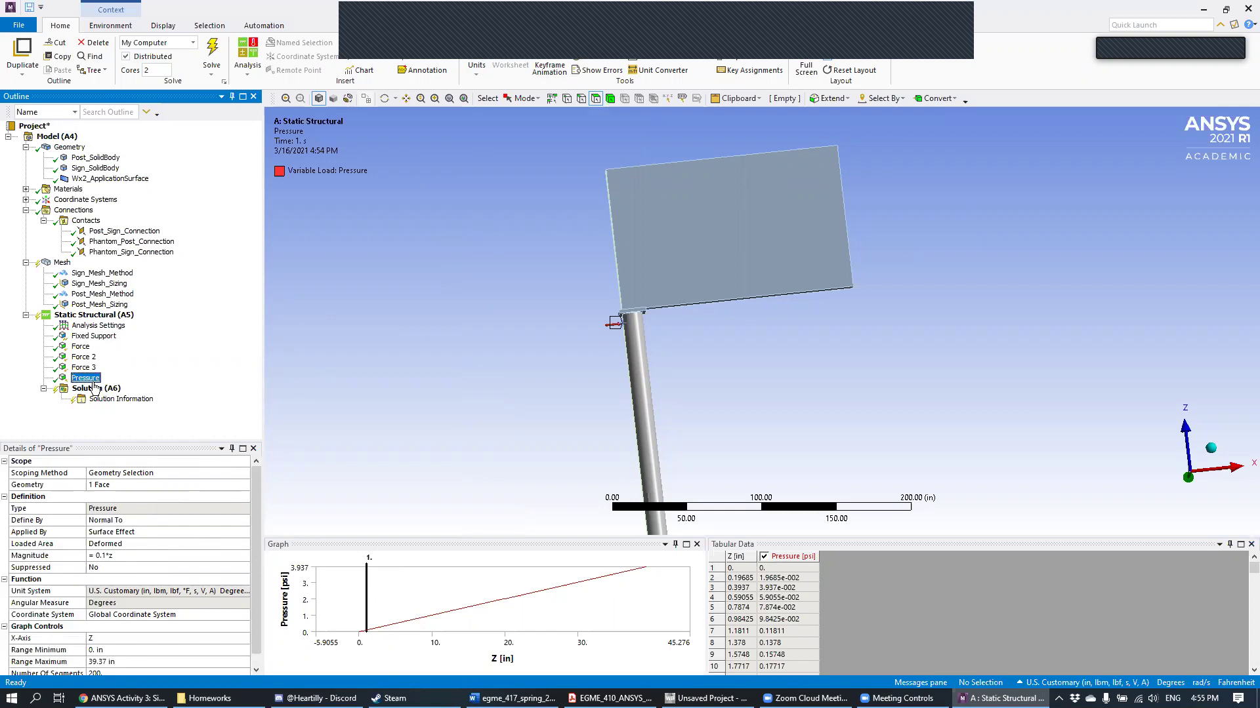
pyautogui.click(791, 670)
pyautogui.scroll(-20, 789, 630)
pyautogui.scroll(-8, 788, 630)
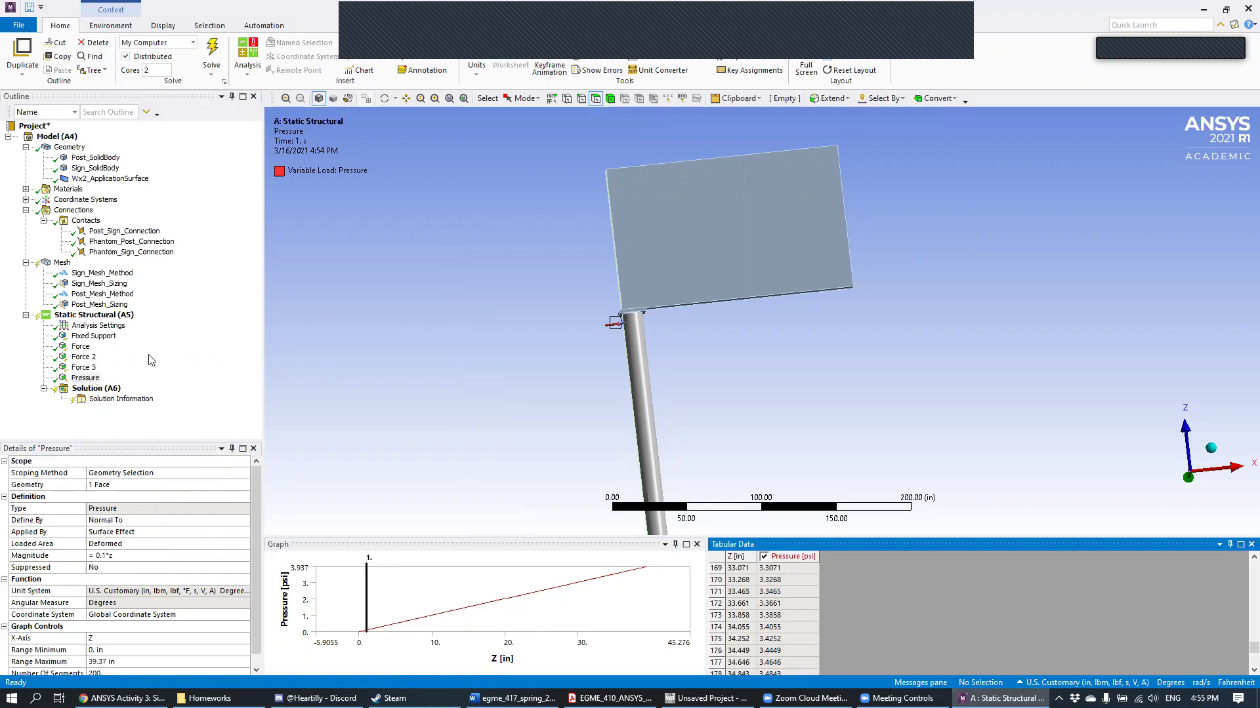
# Step: Rename the first force, acting on the post, as Weight of Post
pyautogui.scroll(-5, 804, 442)
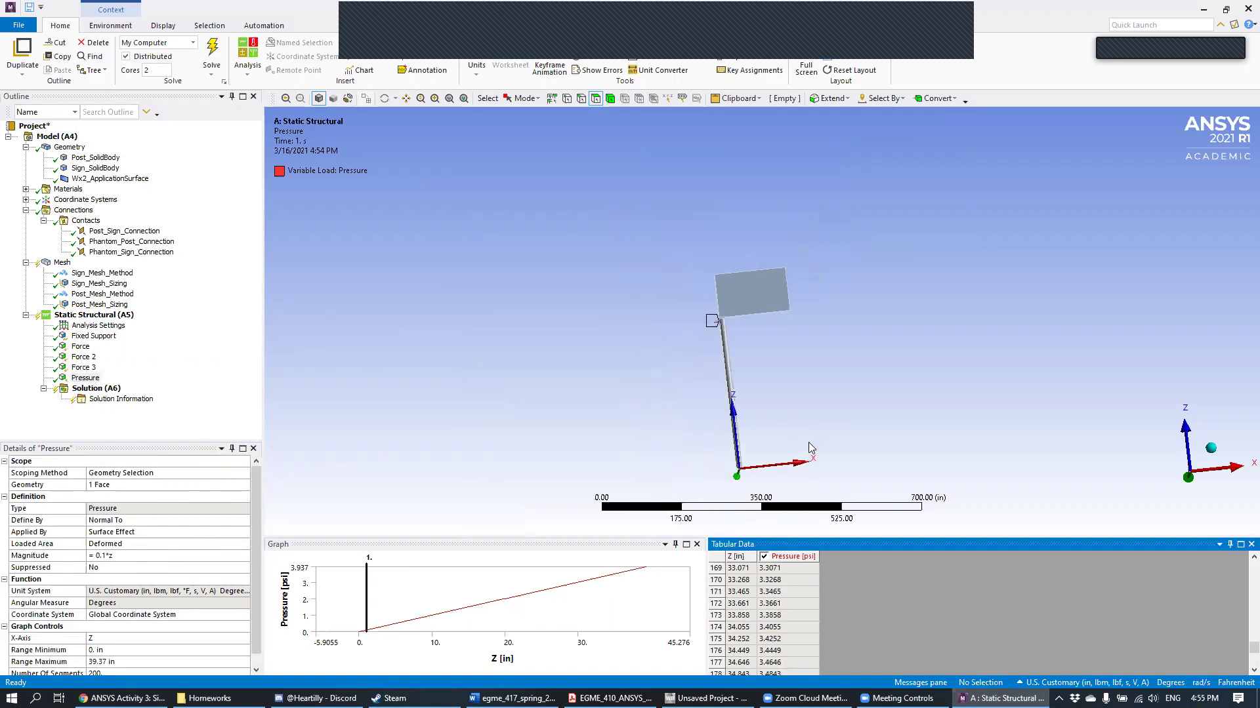
pyautogui.scroll(2, 803, 393)
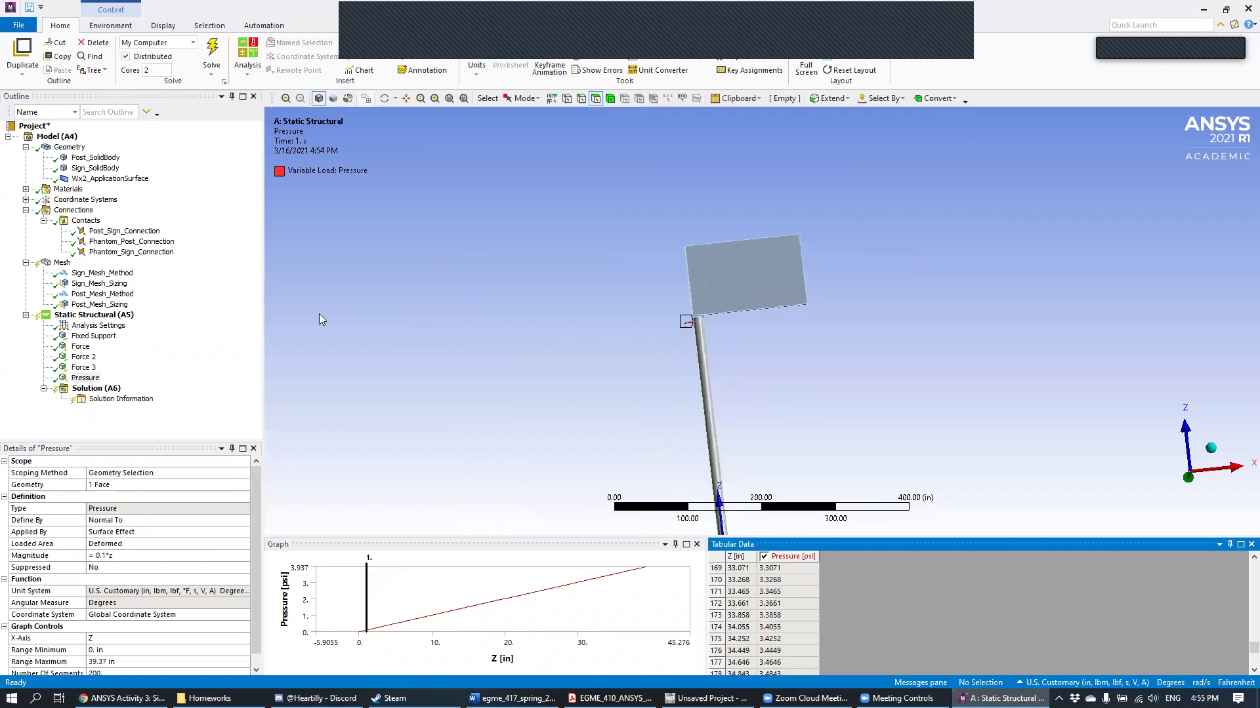
pyautogui.click(82, 348)
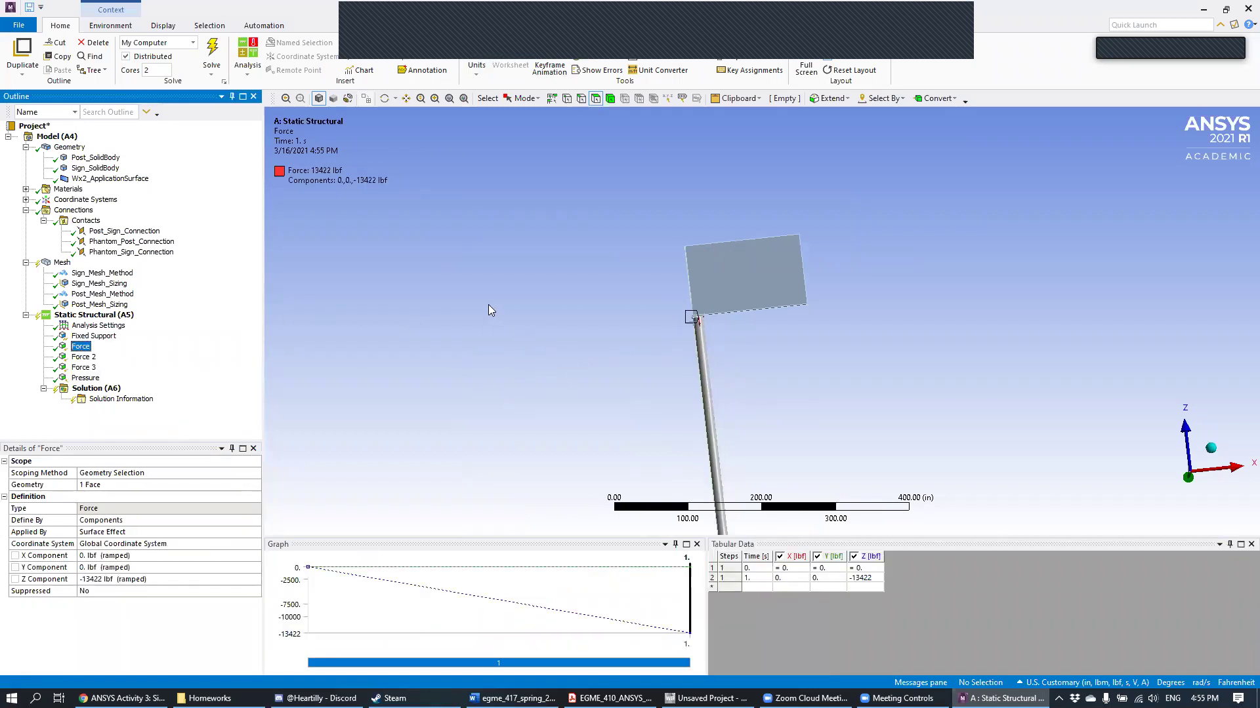
pyautogui.press('F2')
pyautogui.write('Weight of Post')
pyautogui.press('Return')
# Step: Dismiss the firewall alert for ANSYS Help Viewer and rename Force 2 as Weight of Sign
pyautogui.press('Down')
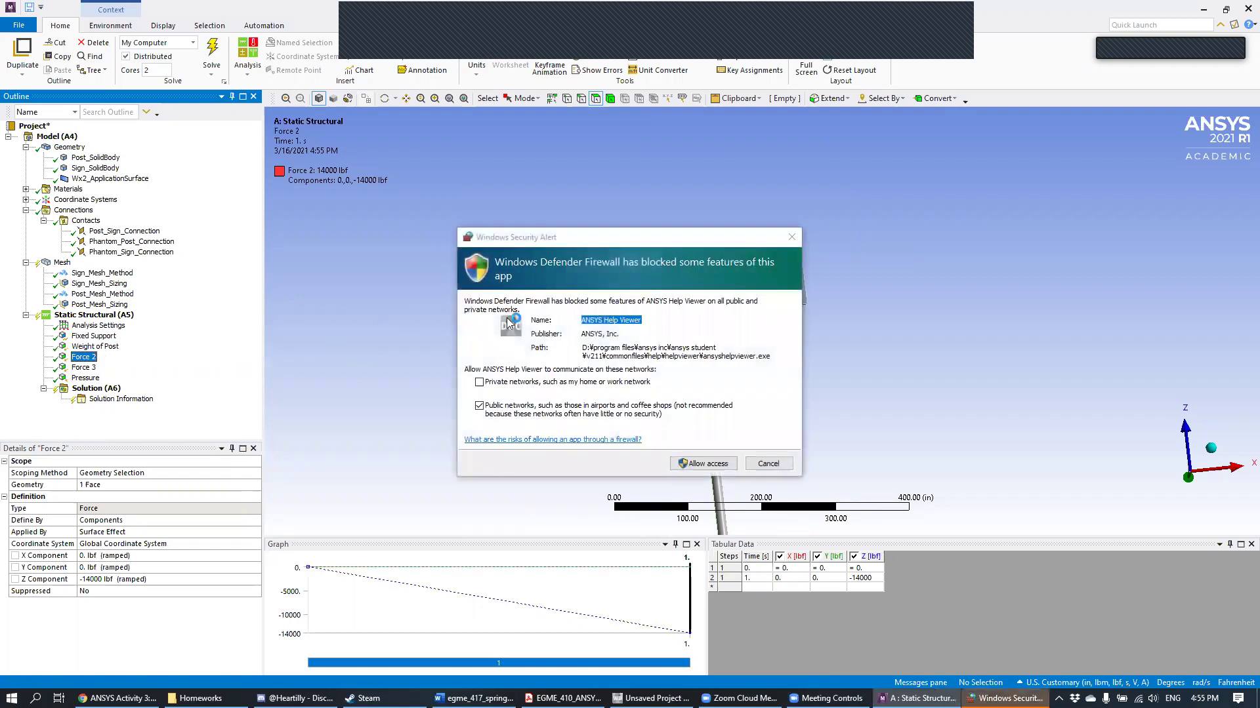
pyautogui.click(754, 467)
pyautogui.press('F2')
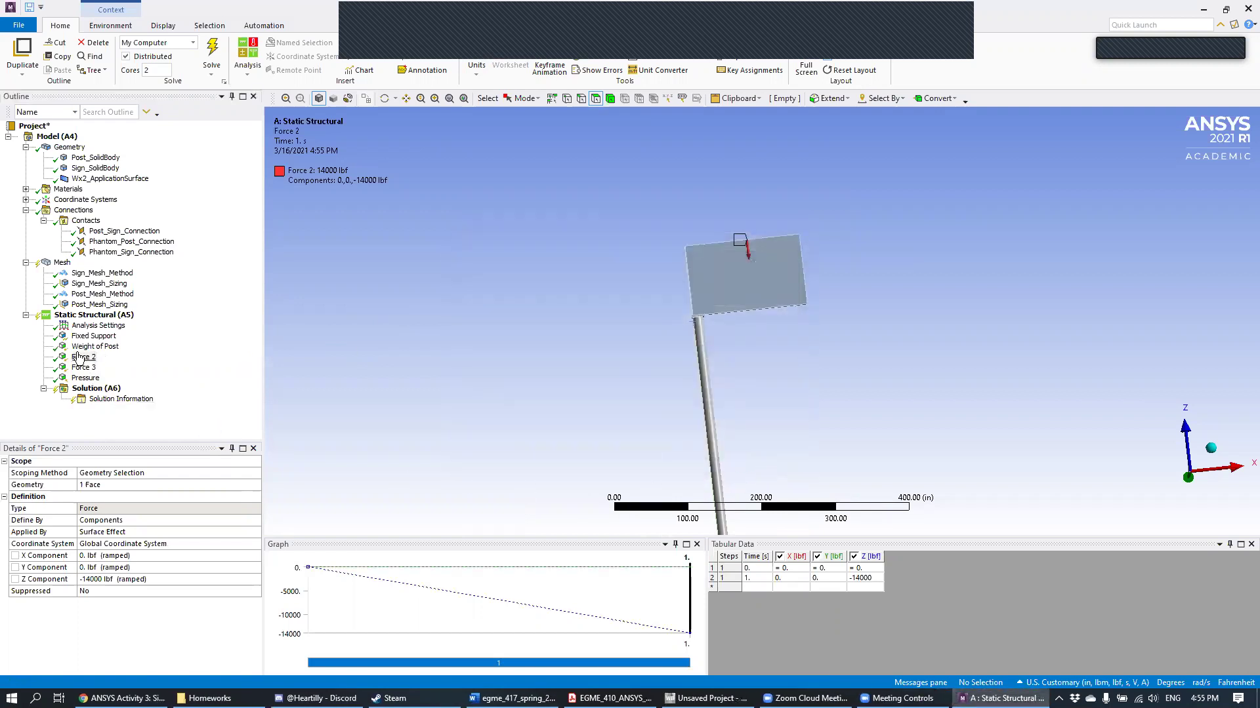
pyautogui.write('Weig')
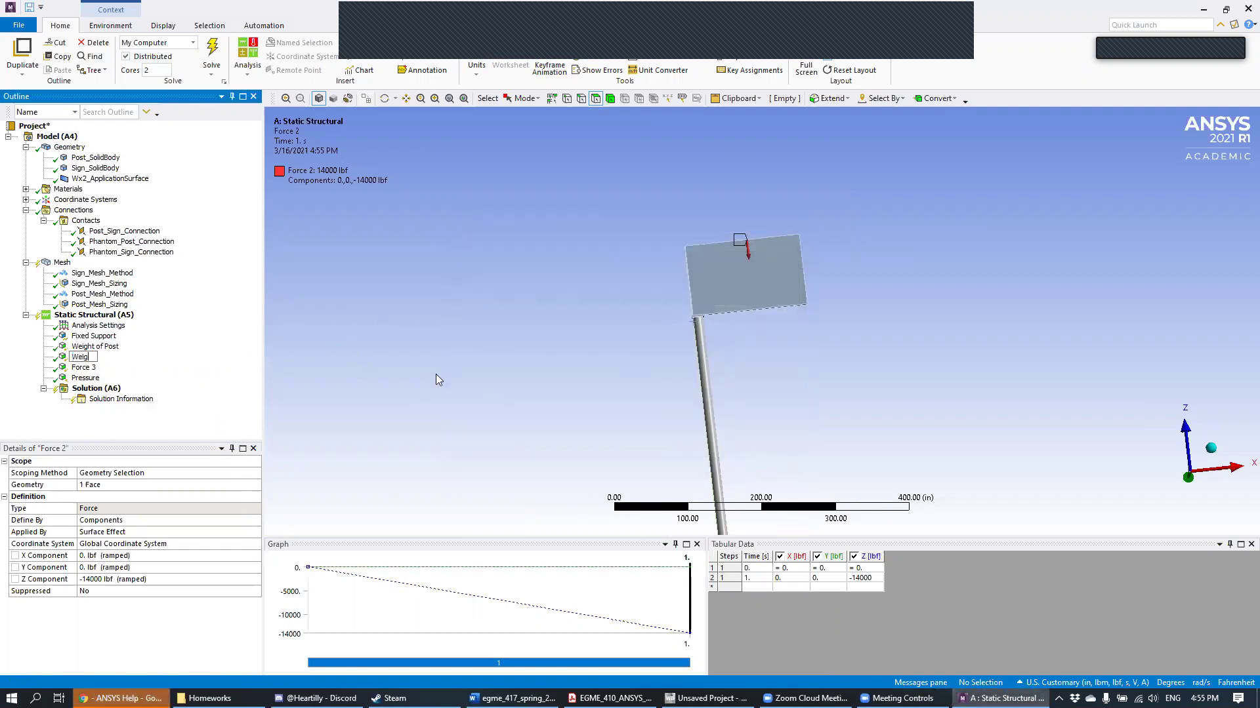
pyautogui.write('ht of Sign')
pyautogui.press('Return')
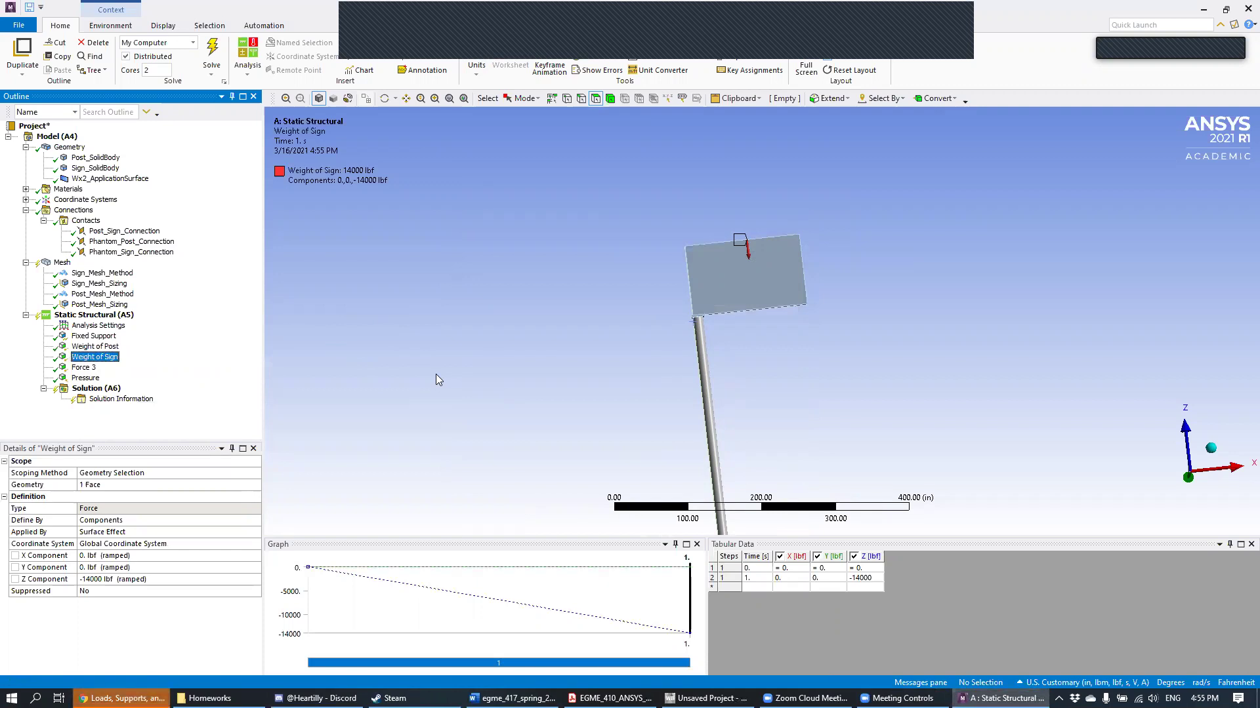
# Step: Switch to the browser, close the ANSYS help page on loads and supports, and return to ANSYS Mechanical
pyautogui.hotkey('alt', 'Tab')
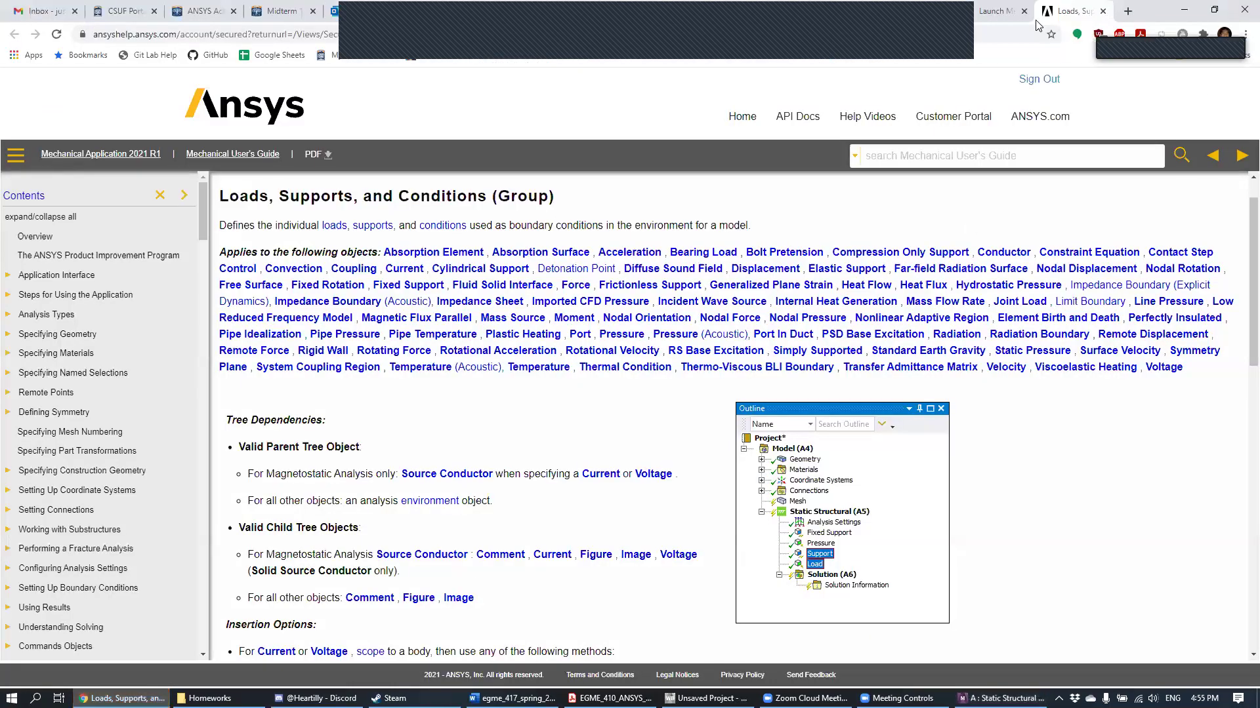
pyautogui.click(1071, 11)
pyautogui.hotkey('alt', 'Tab')
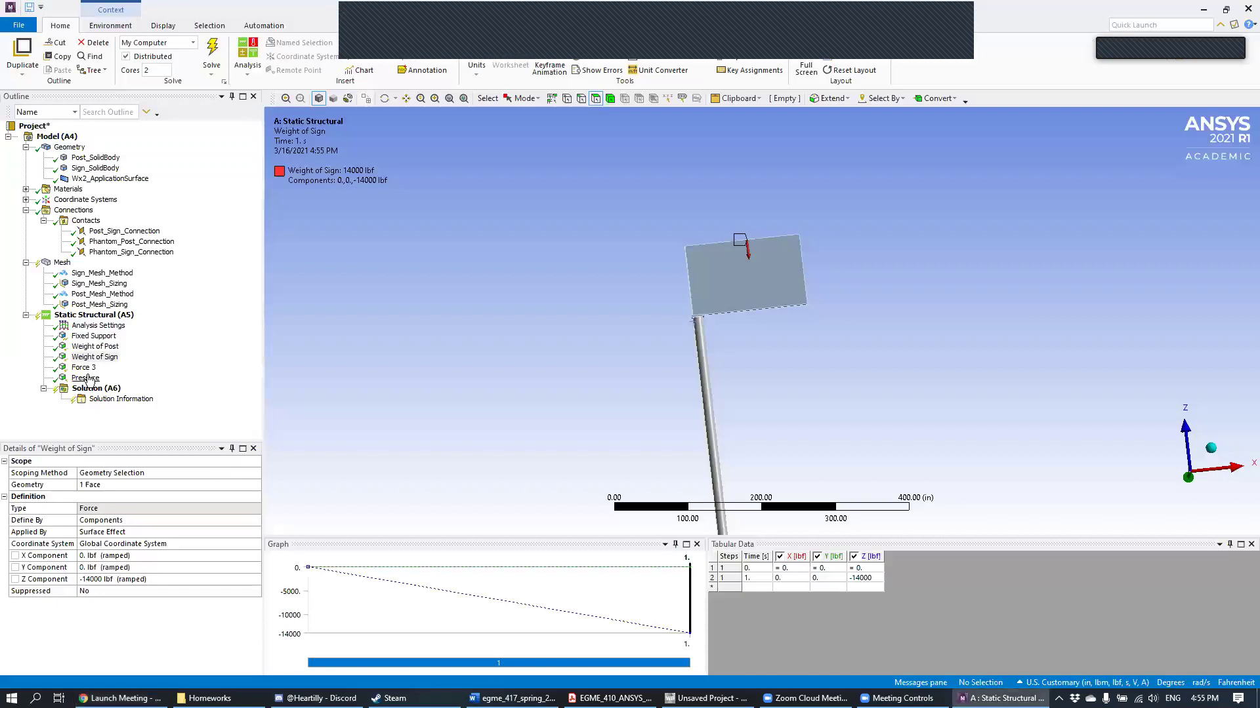
# Step: Rename Force 3 as Wind Point Force and the Pressure load as Spatially Varying Pressure
pyautogui.click(82, 368)
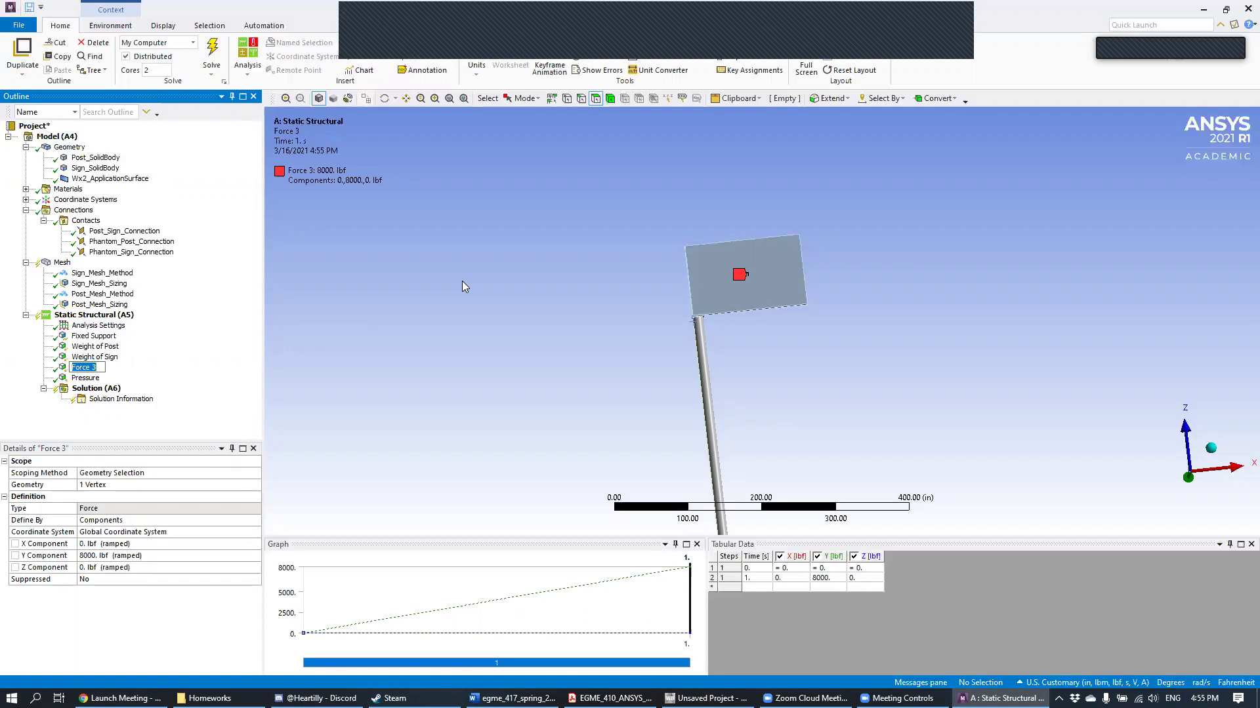
pyautogui.write('Wind Point Force')
pyautogui.press('Return')
pyautogui.click(87, 379)
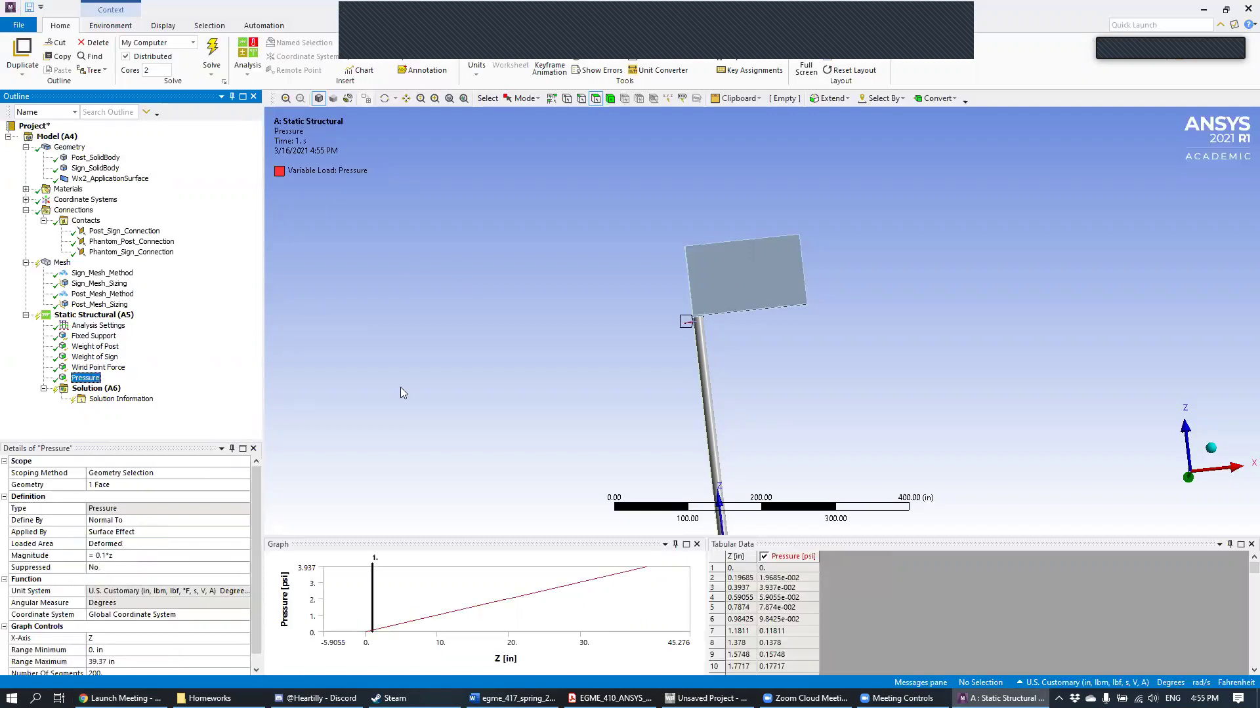
pyautogui.write('Spatially Varying')
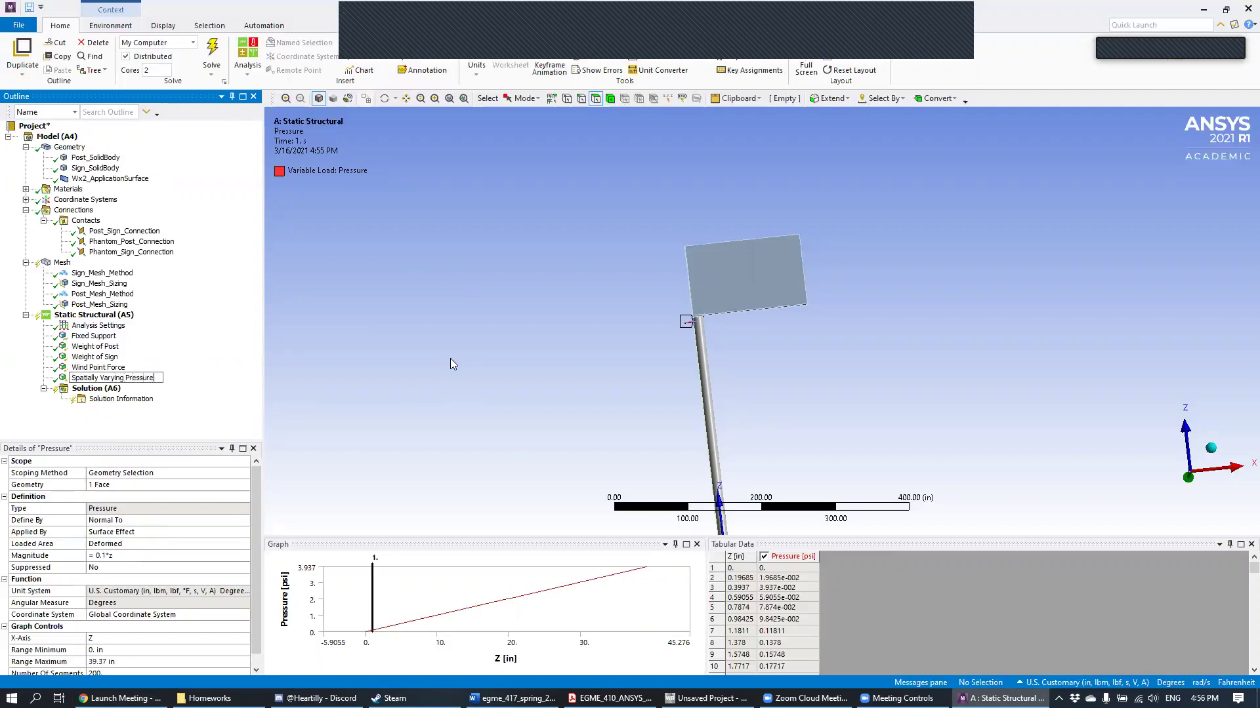
pyautogui.press('Return')
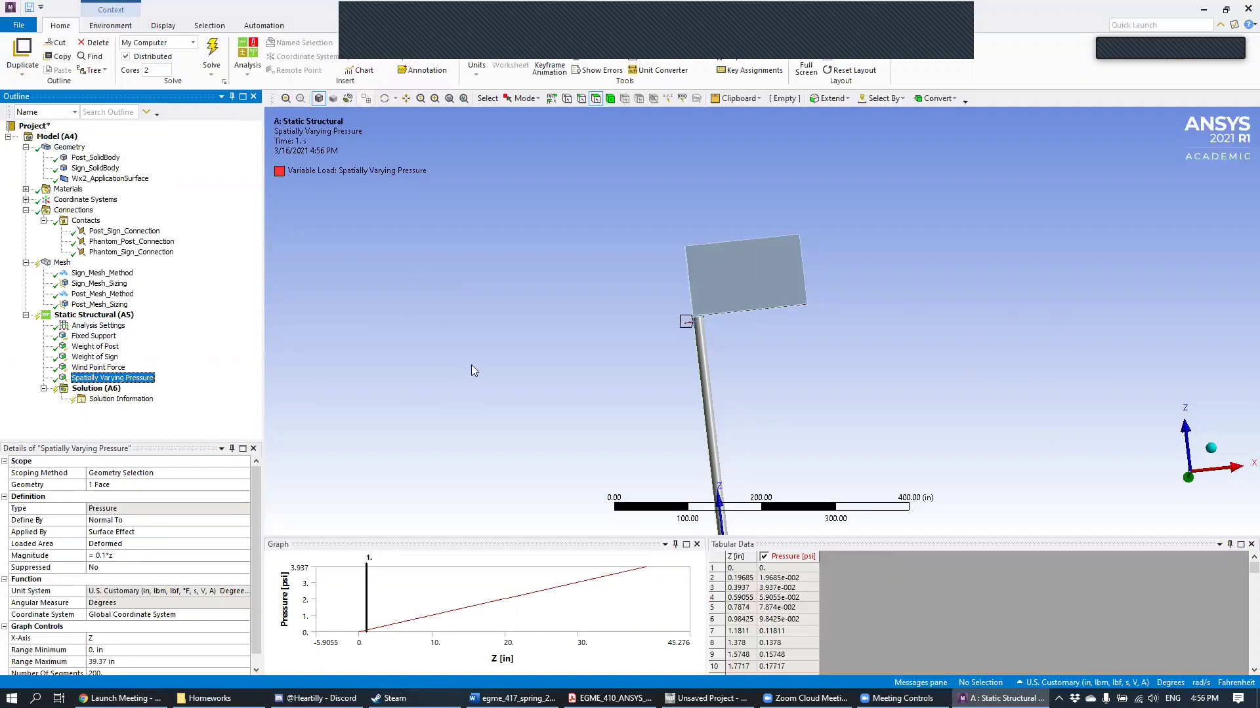
# Step: Add a Total Deformation result for all bodies to the static structural solution
pyautogui.click(110, 389)
pyautogui.rightClick(111, 390)
pyautogui.moveTo(156, 396)
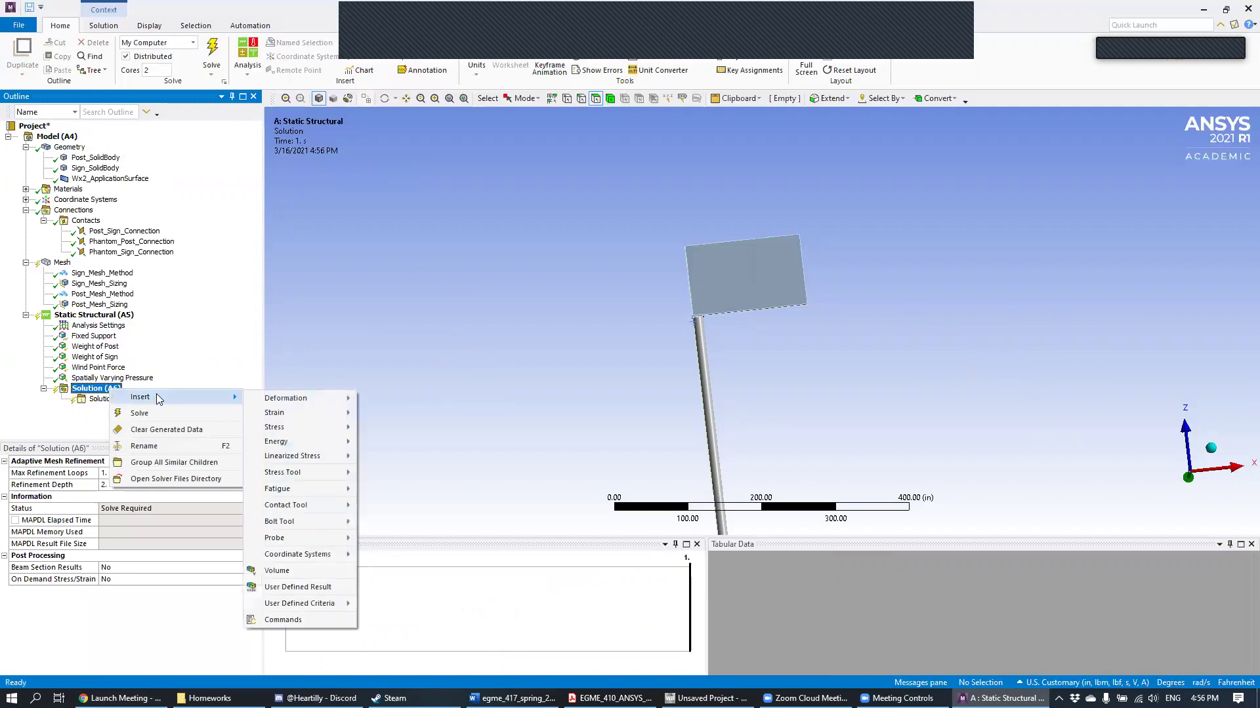
pyautogui.moveTo(301, 398)
pyautogui.click(404, 397)
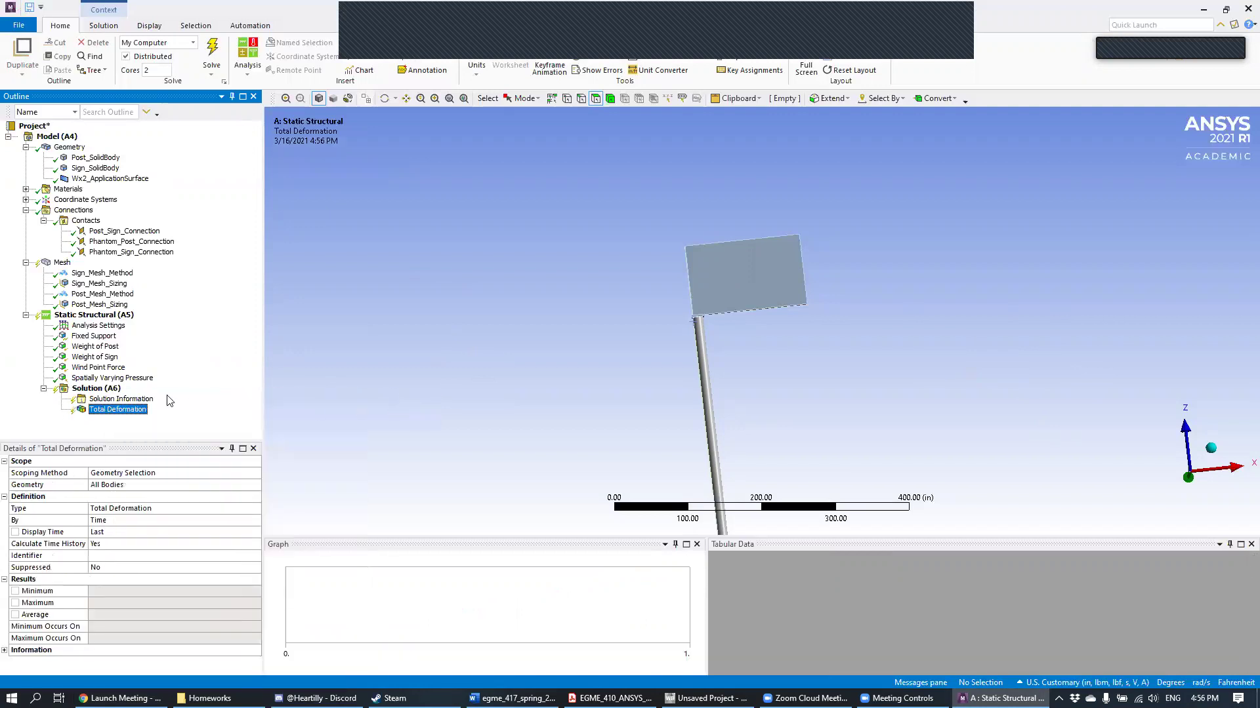
# Step: Add an Equivalent (von-Mises) Stress result for all bodies to the solution
pyautogui.click(99, 388)
pyautogui.rightClick(117, 389)
pyautogui.moveTo(197, 395)
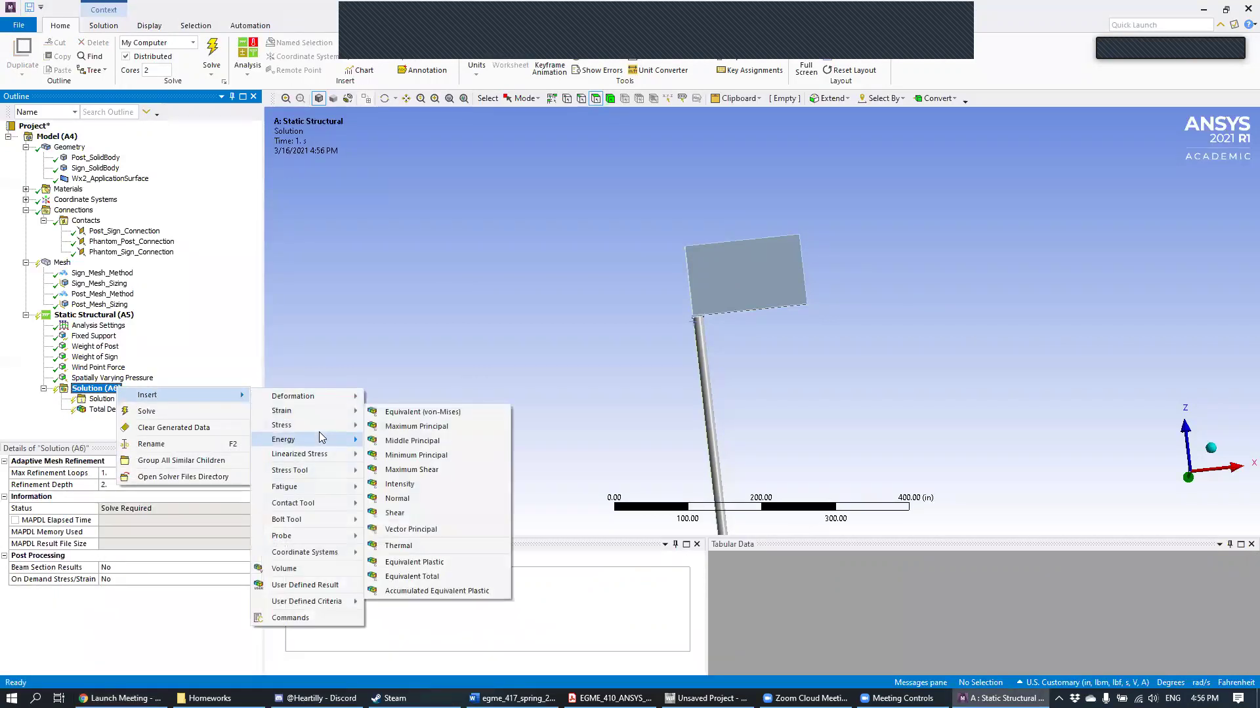
pyautogui.moveTo(289, 425)
pyautogui.click(398, 427)
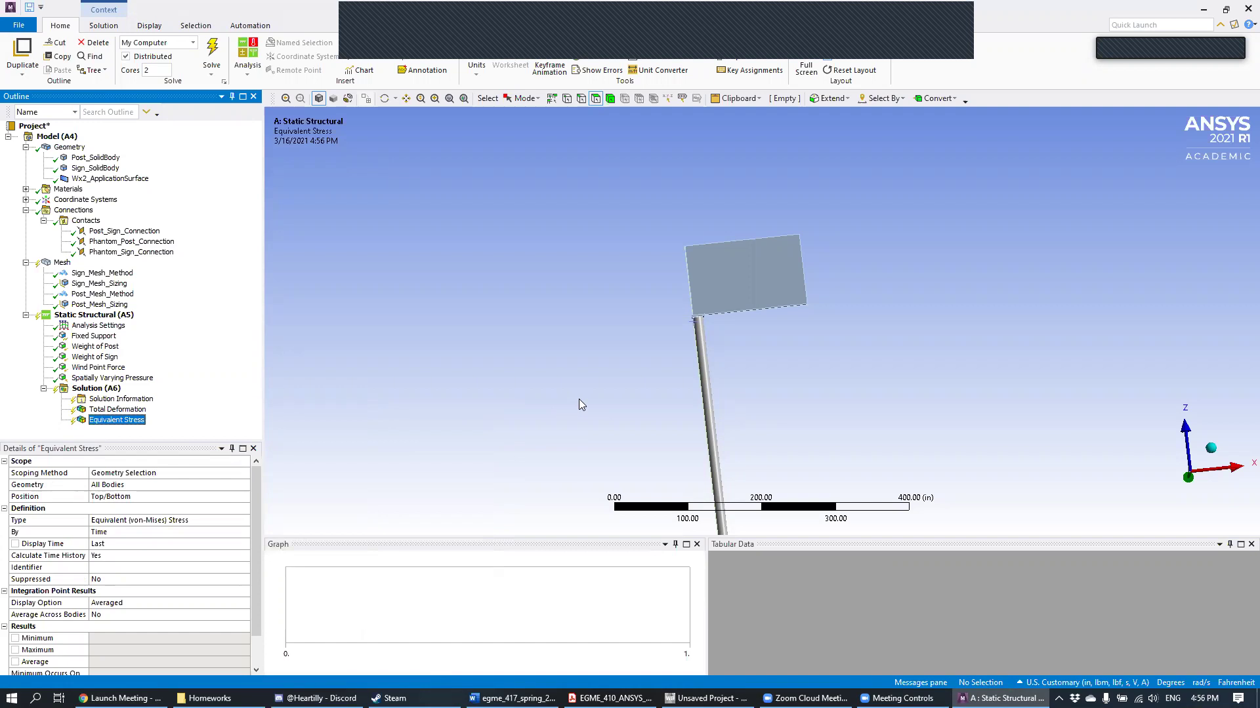
# Step: Solve the static structural analysis and inspect the equivalent stress distribution along the post and sign
pyautogui.click(205, 62)
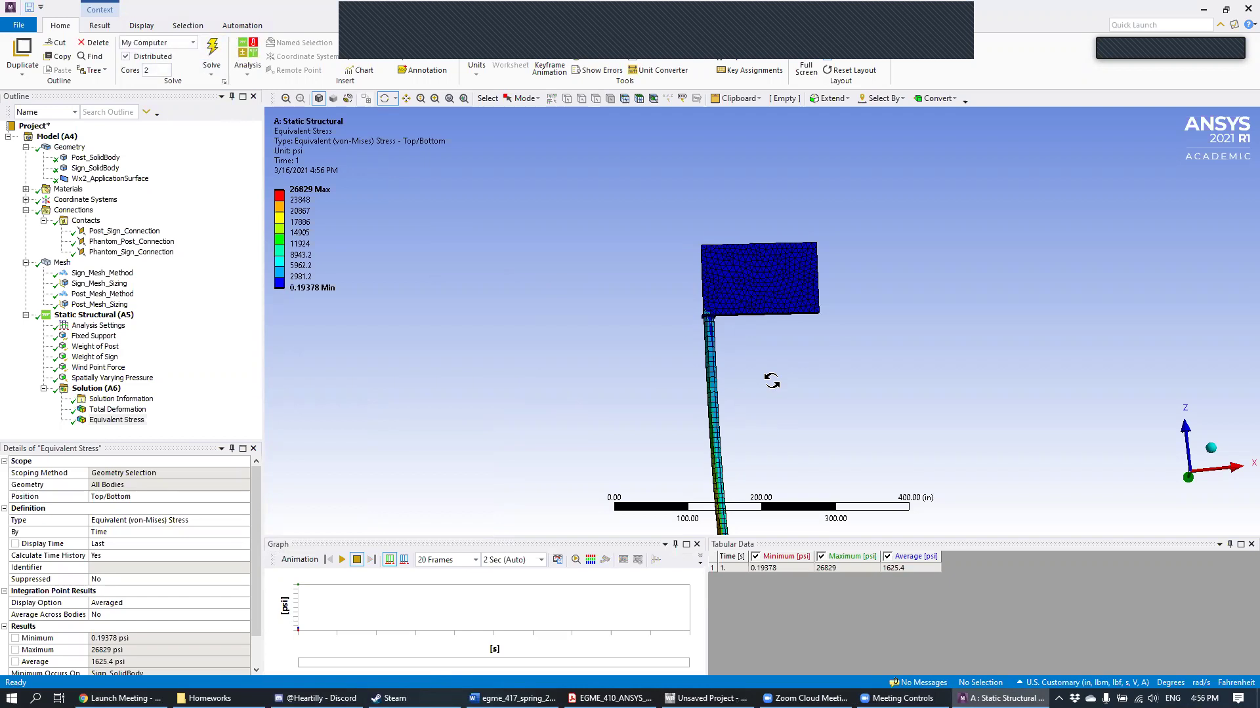
pyautogui.moveTo(787, 368)
pyautogui.mouseDown()
pyautogui.moveTo(795, 331)
pyautogui.moveTo(814, 409)
pyautogui.moveTo(796, 326)
pyautogui.moveTo(730, 354)
pyautogui.moveTo(835, 278)
pyautogui.moveTo(791, 328)
pyautogui.moveTo(768, 308)
pyautogui.moveTo(692, 304)
pyautogui.moveTo(702, 278)
pyautogui.moveTo(707, 300)
pyautogui.moveTo(798, 270)
pyautogui.moveTo(788, 279)
pyautogui.moveTo(774, 238)
pyautogui.moveTo(747, 262)
pyautogui.moveTo(756, 247)
pyautogui.mouseUp()
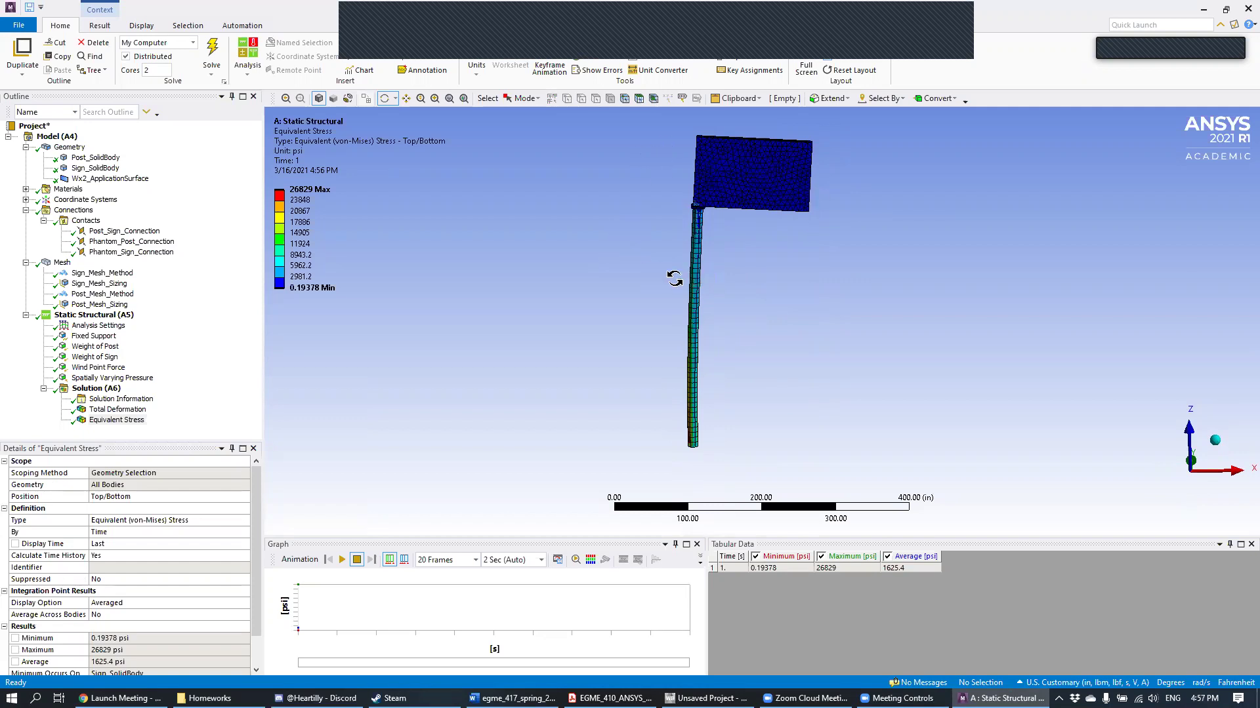
pyautogui.moveTo(768, 335); pyautogui.dragTo(544, 341)
pyautogui.scroll(3, 725, 360)
# Step: Check the mesh's node and element statistics, inspect the meshed assembly, and return to the Equivalent Stress plot
pyautogui.click(62, 262)
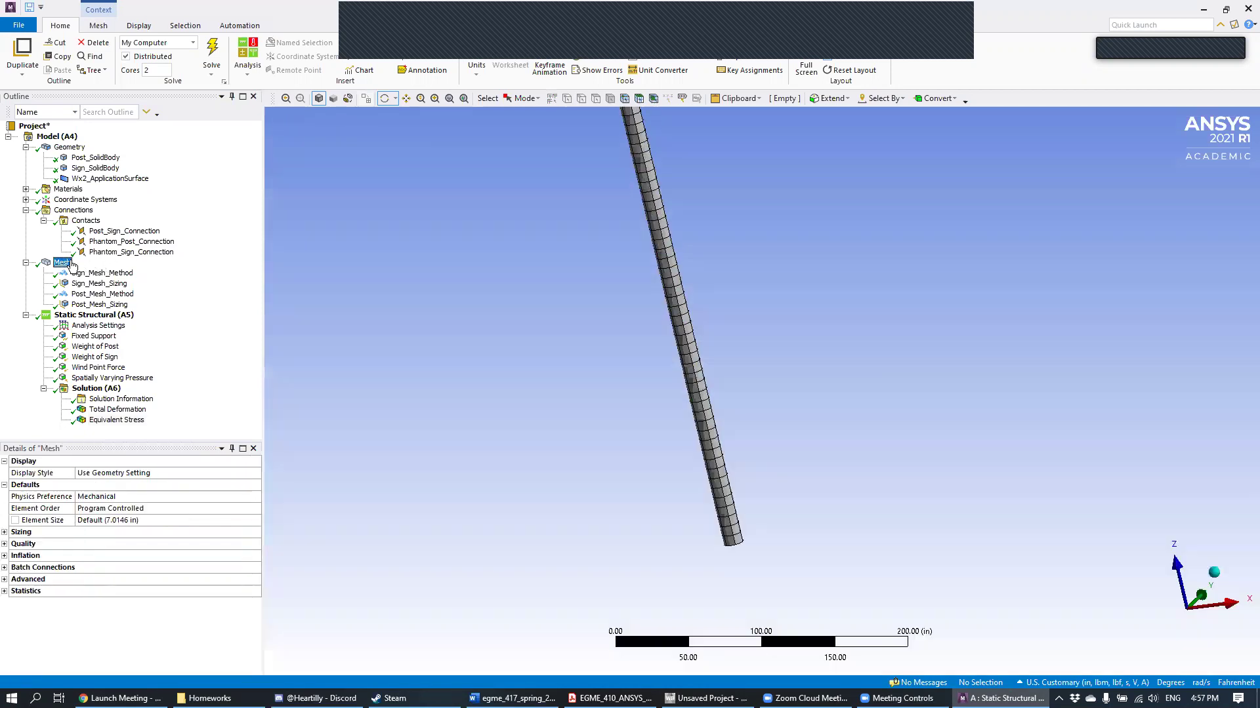
pyautogui.click(4, 591)
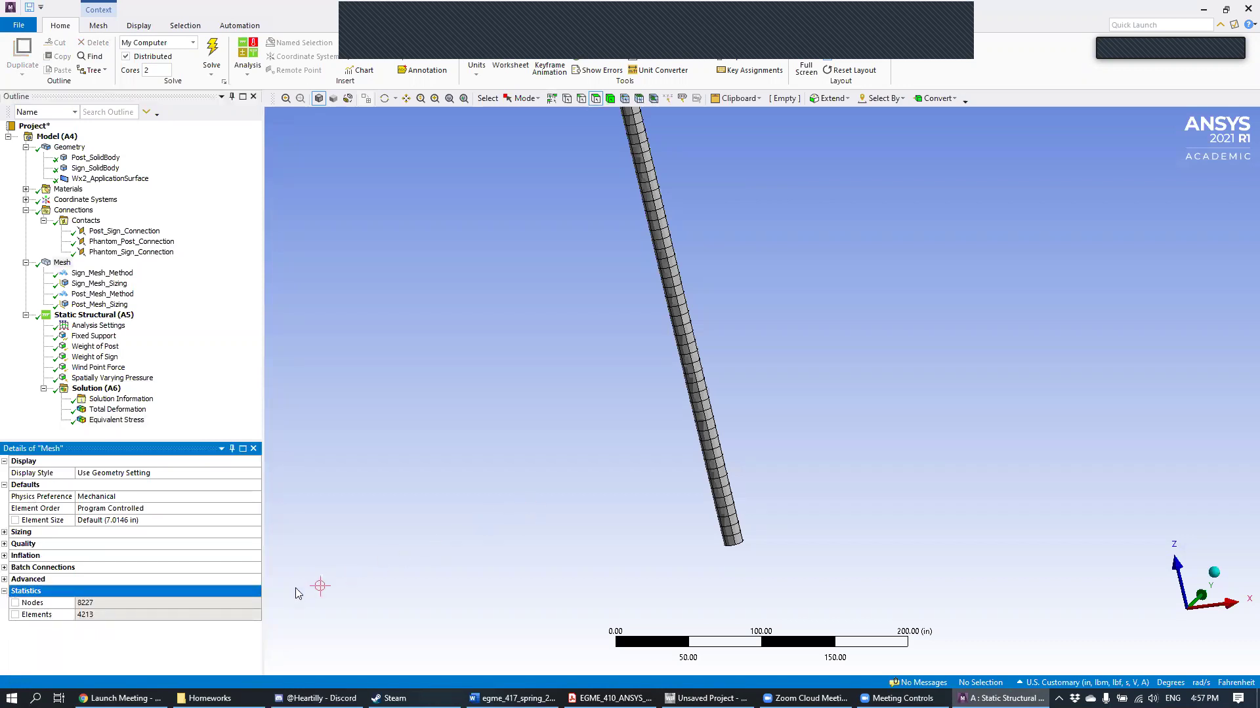
pyautogui.moveTo(757, 235); pyautogui.dragTo(759, 301, button='middle')
pyautogui.scroll(-1, 759, 301)
pyautogui.keyDown('ctrl'); pyautogui.moveTo(725, 230); pyautogui.dragTo(767, 333, button='middle'); pyautogui.keyUp('ctrl')
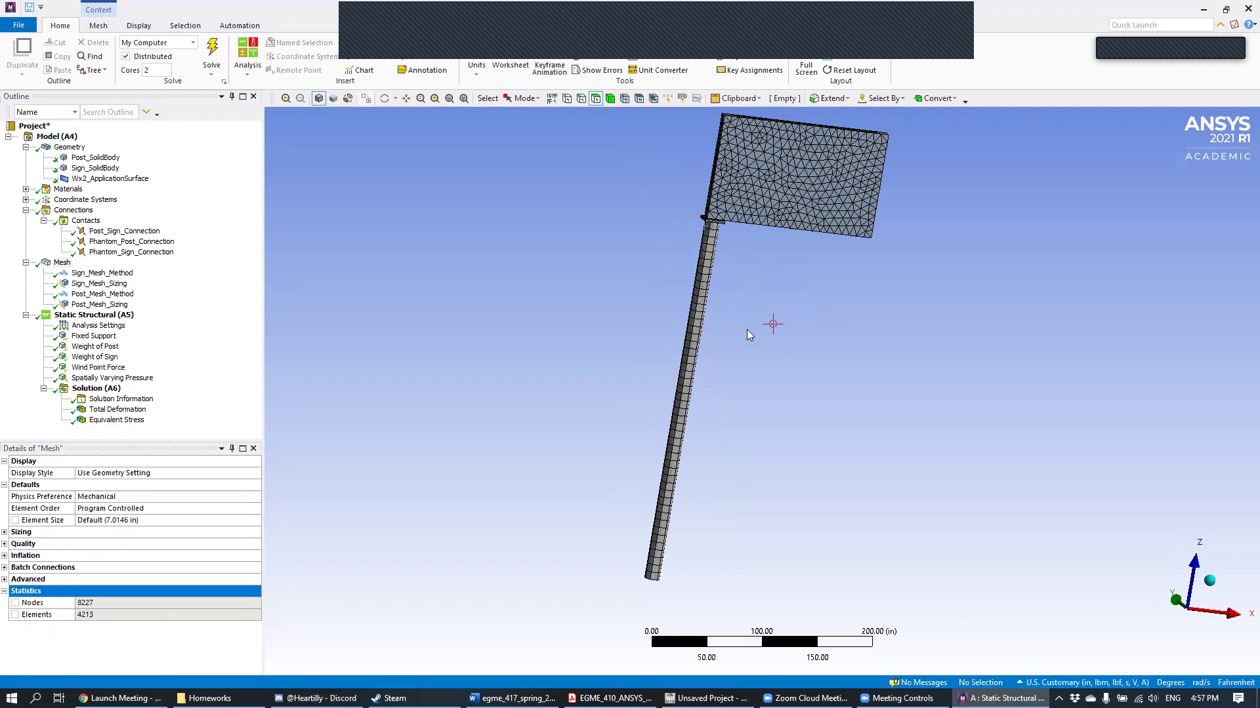
pyautogui.click(125, 421)
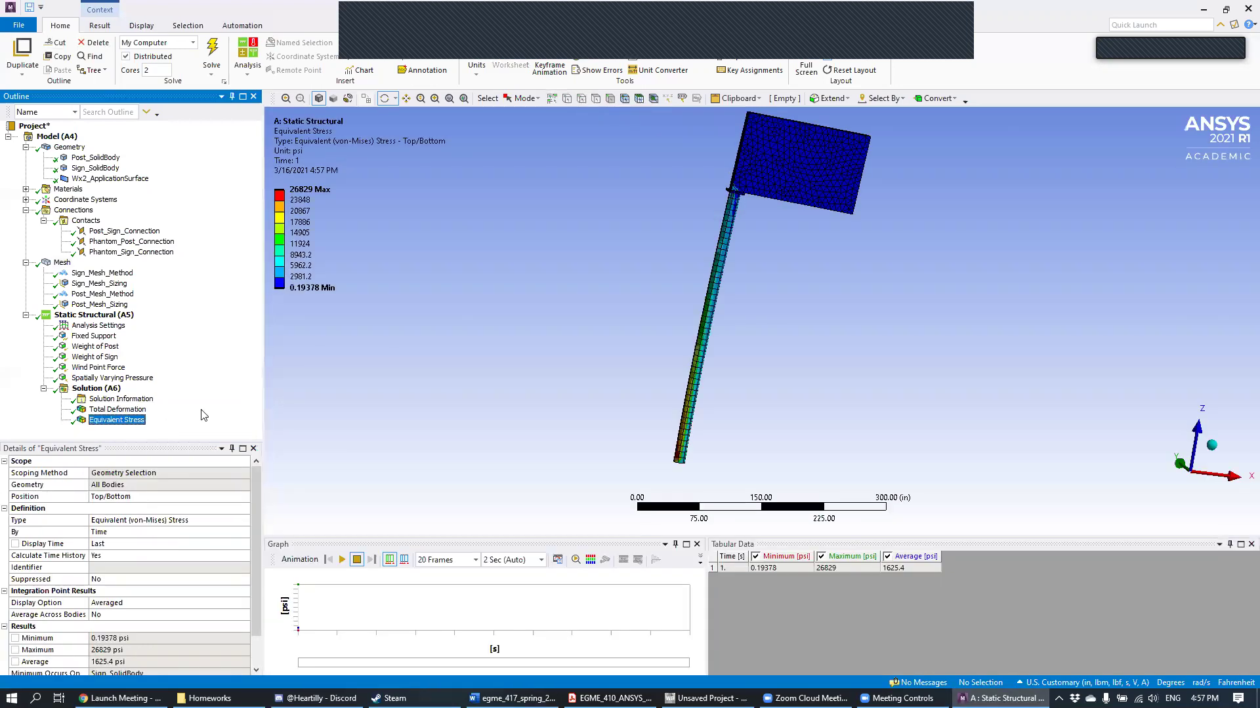
pyautogui.moveTo(592, 353); pyautogui.dragTo(649, 332)
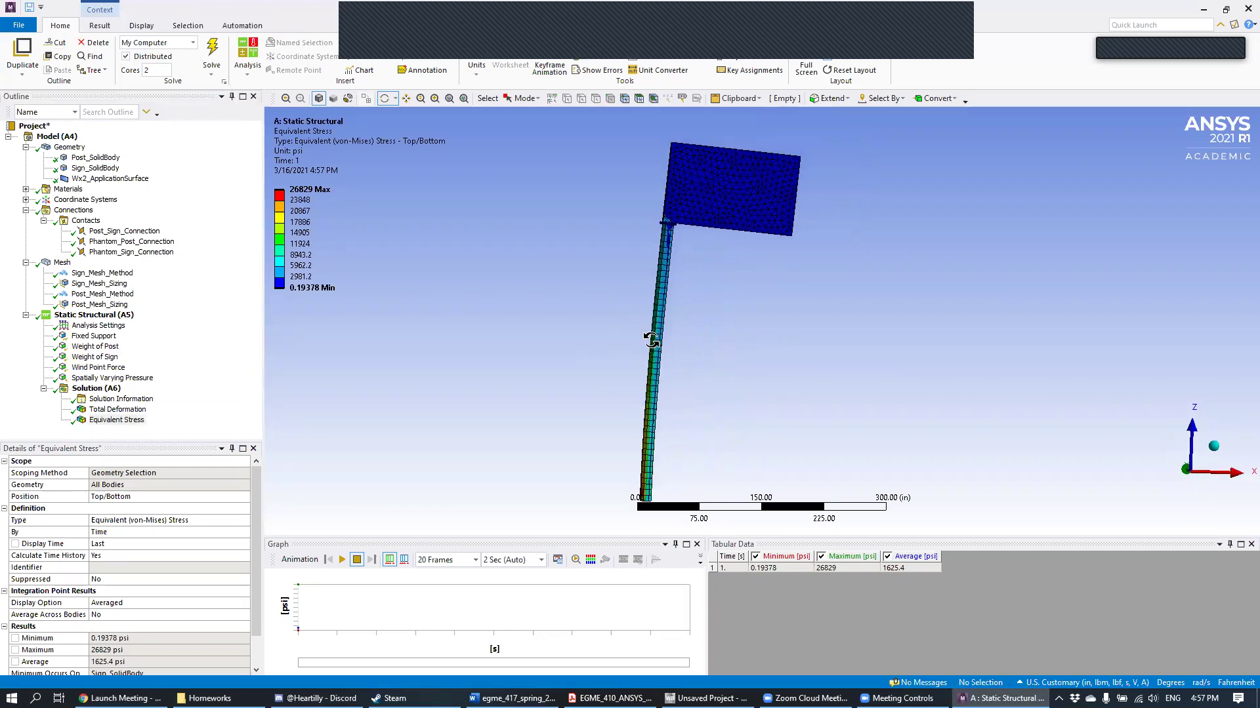